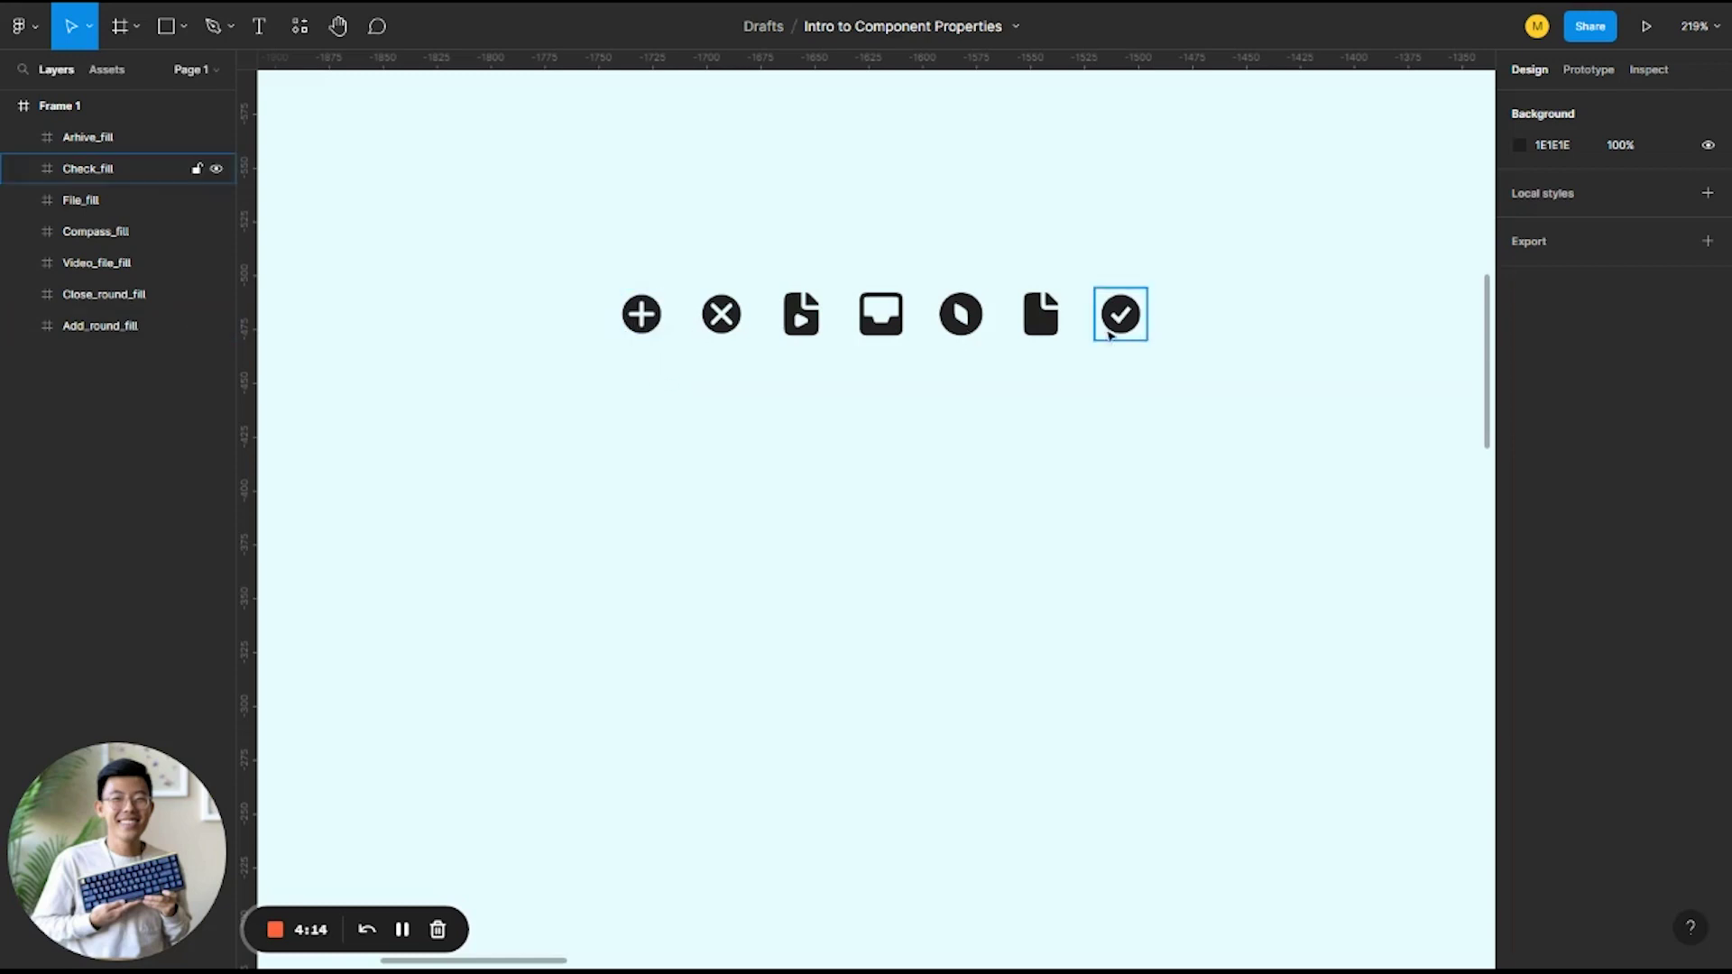
left_click_drag(562, 233, 1233, 427)
left_click(1088, 442)
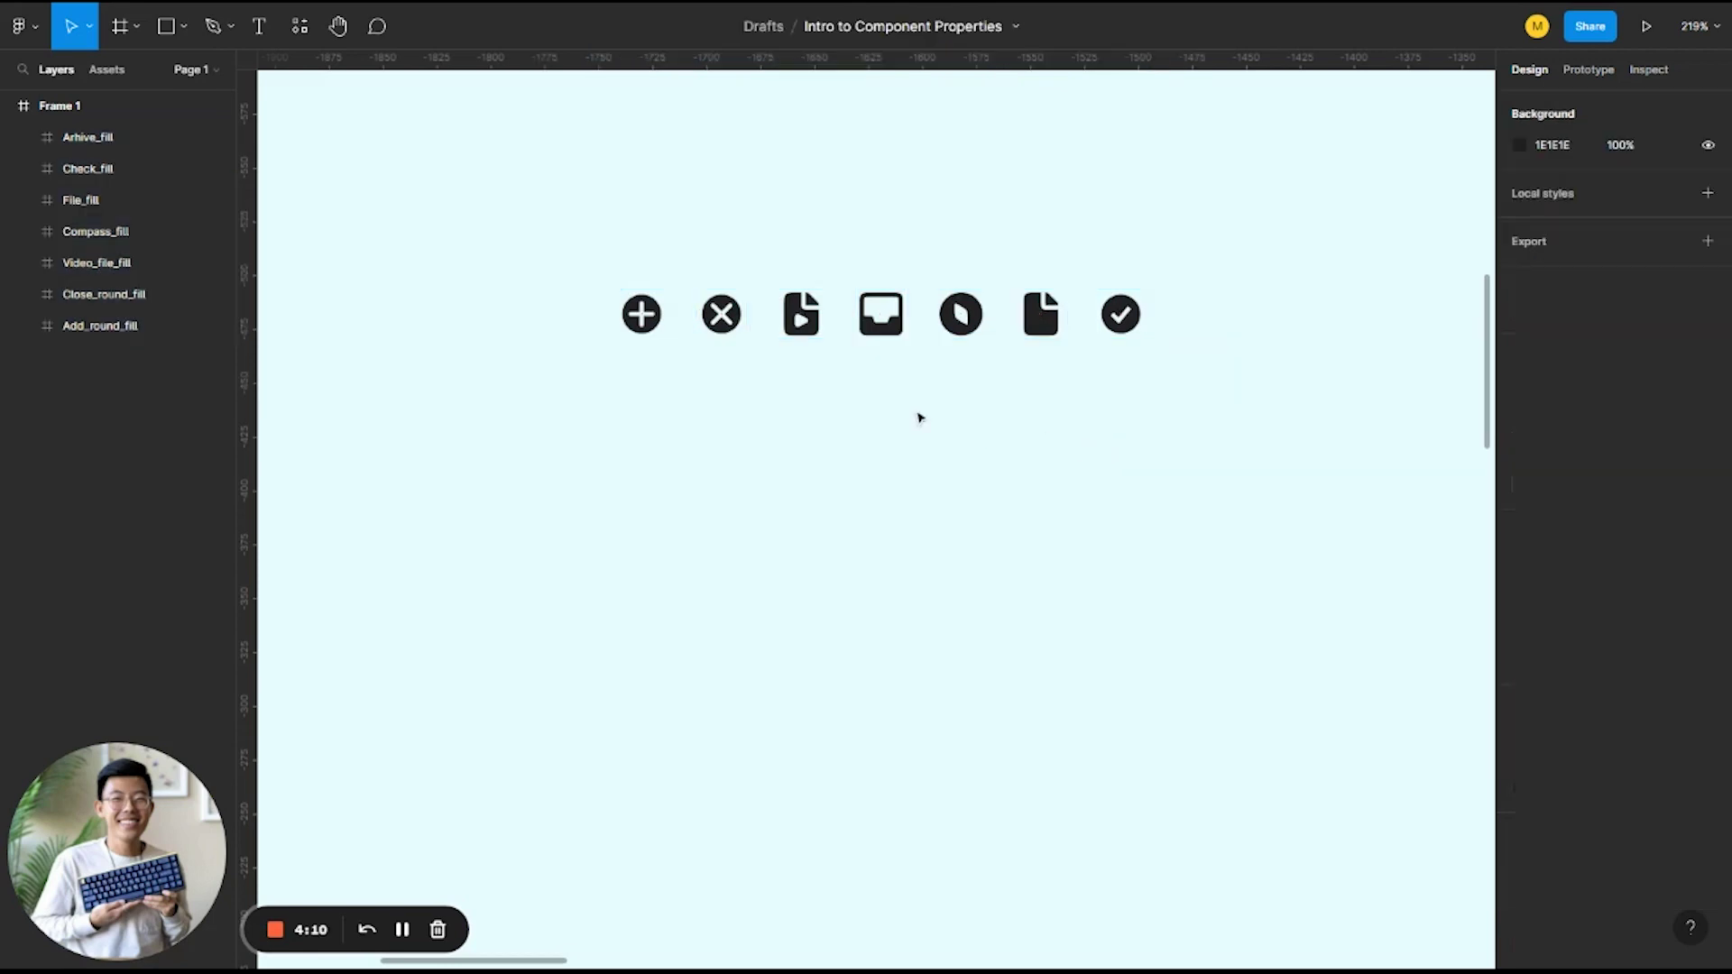
Turn the plus icon into a component and add a variant property to it
left_click(642, 334)
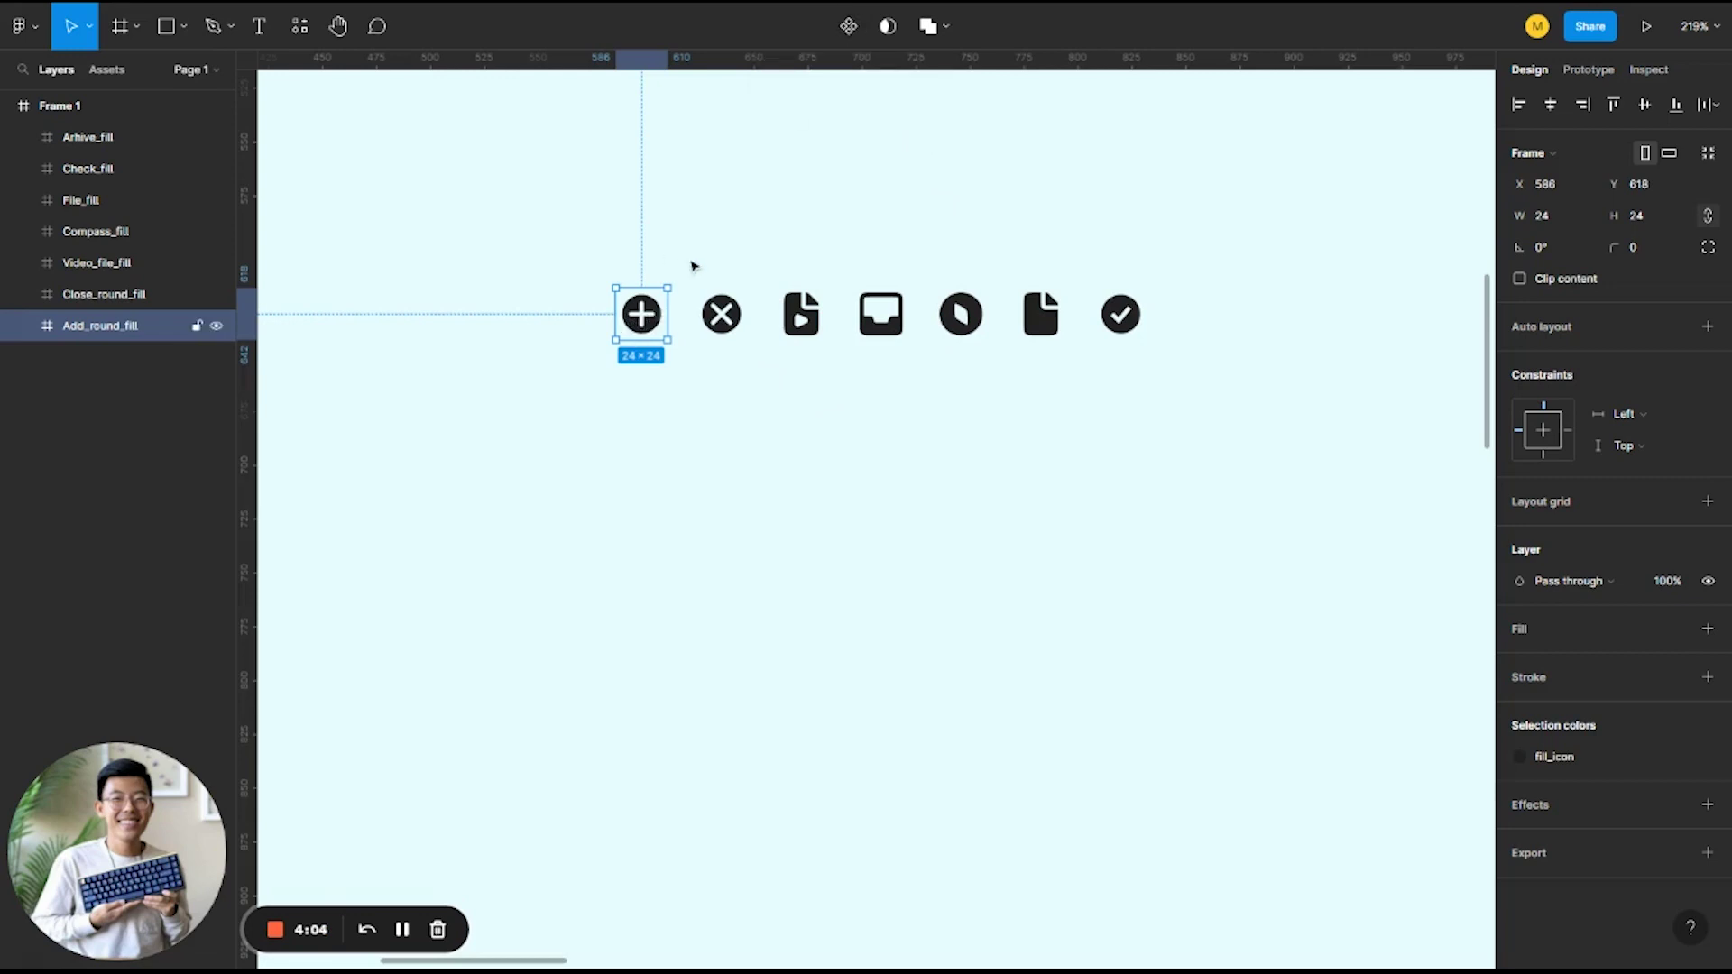
left_click(849, 27)
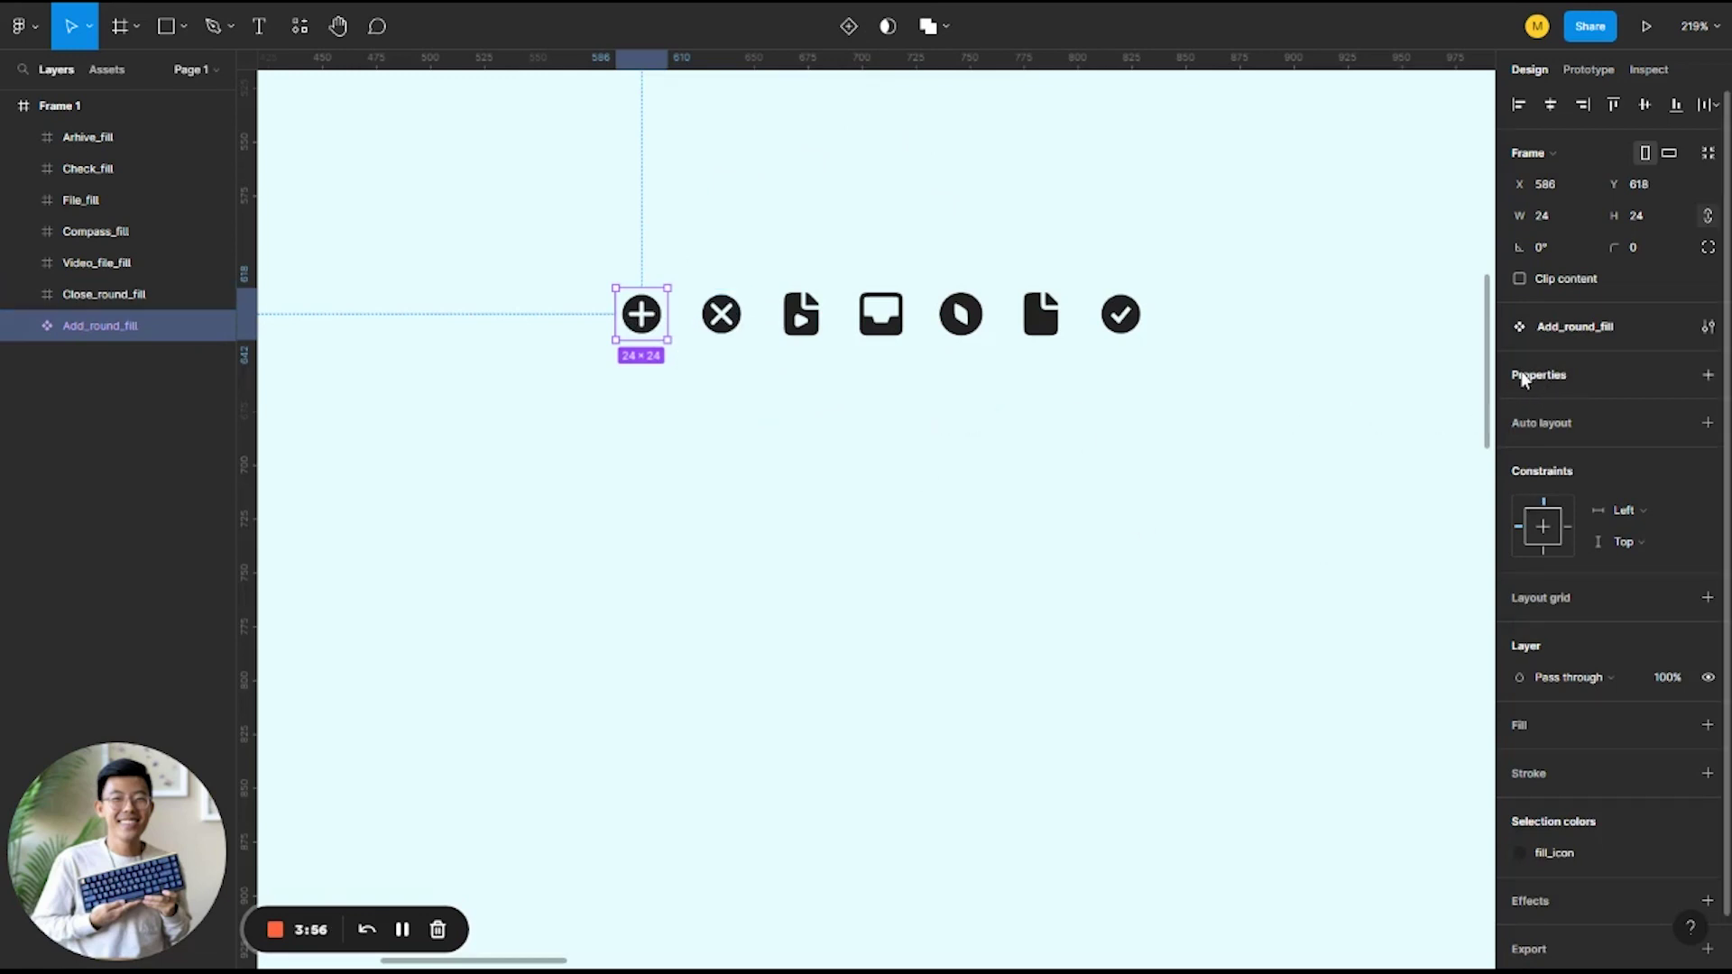
left_click(1706, 375)
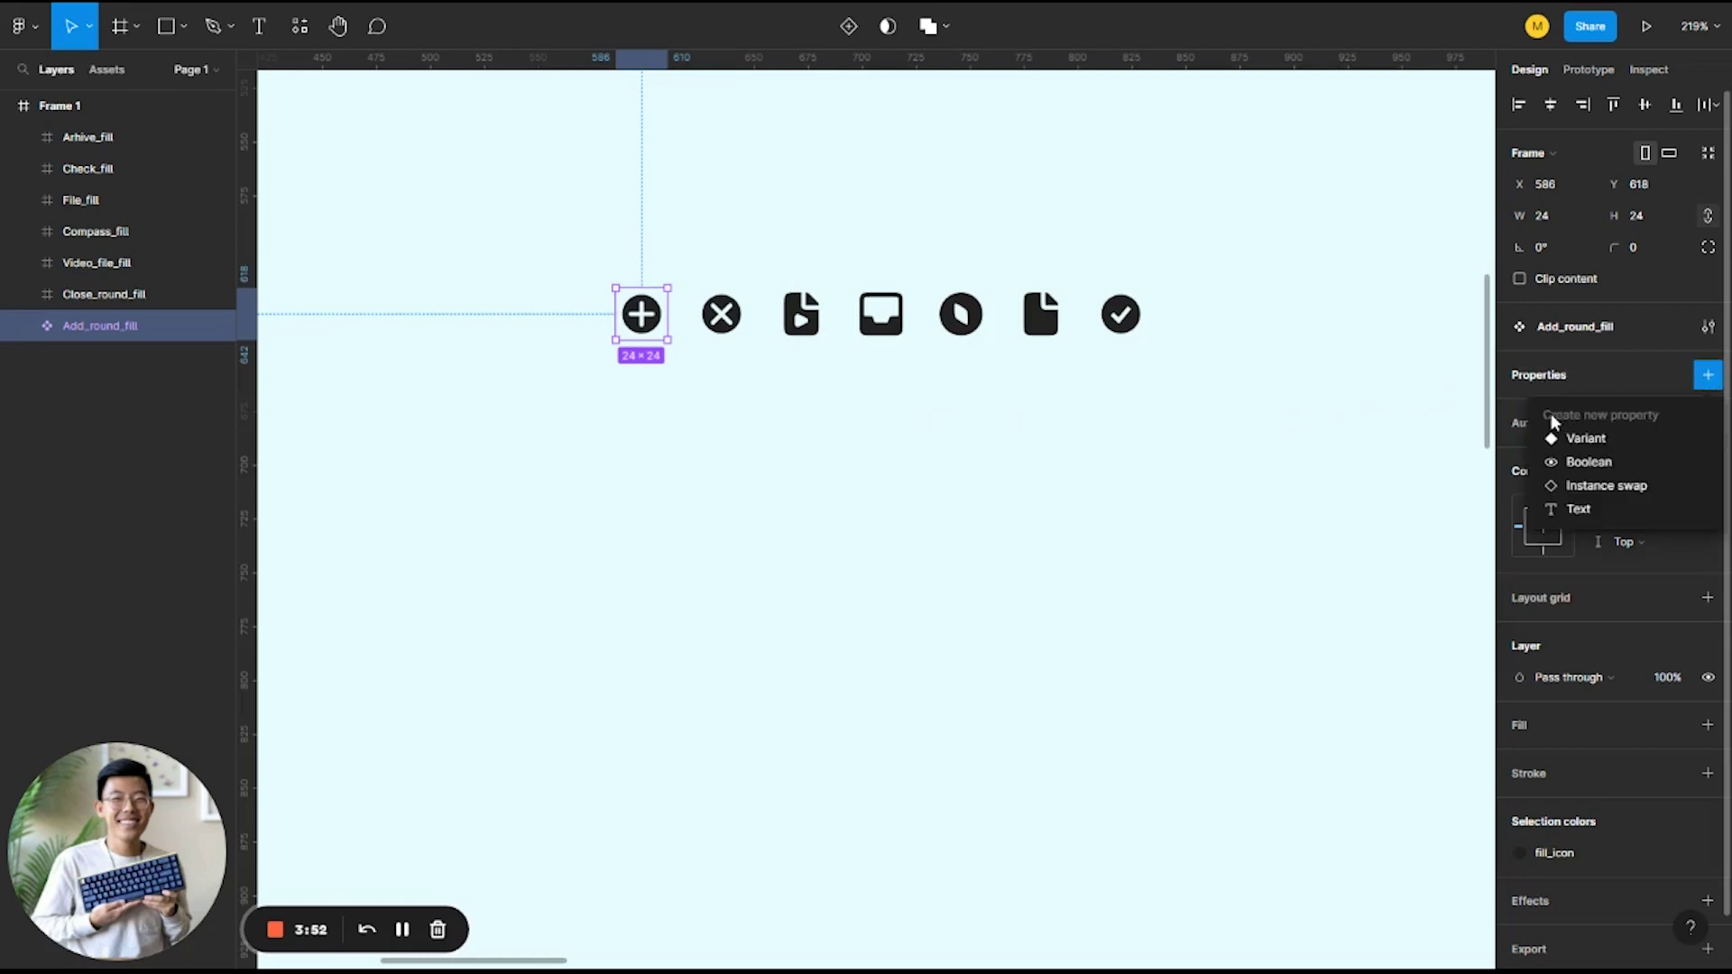
left_click(1610, 436)
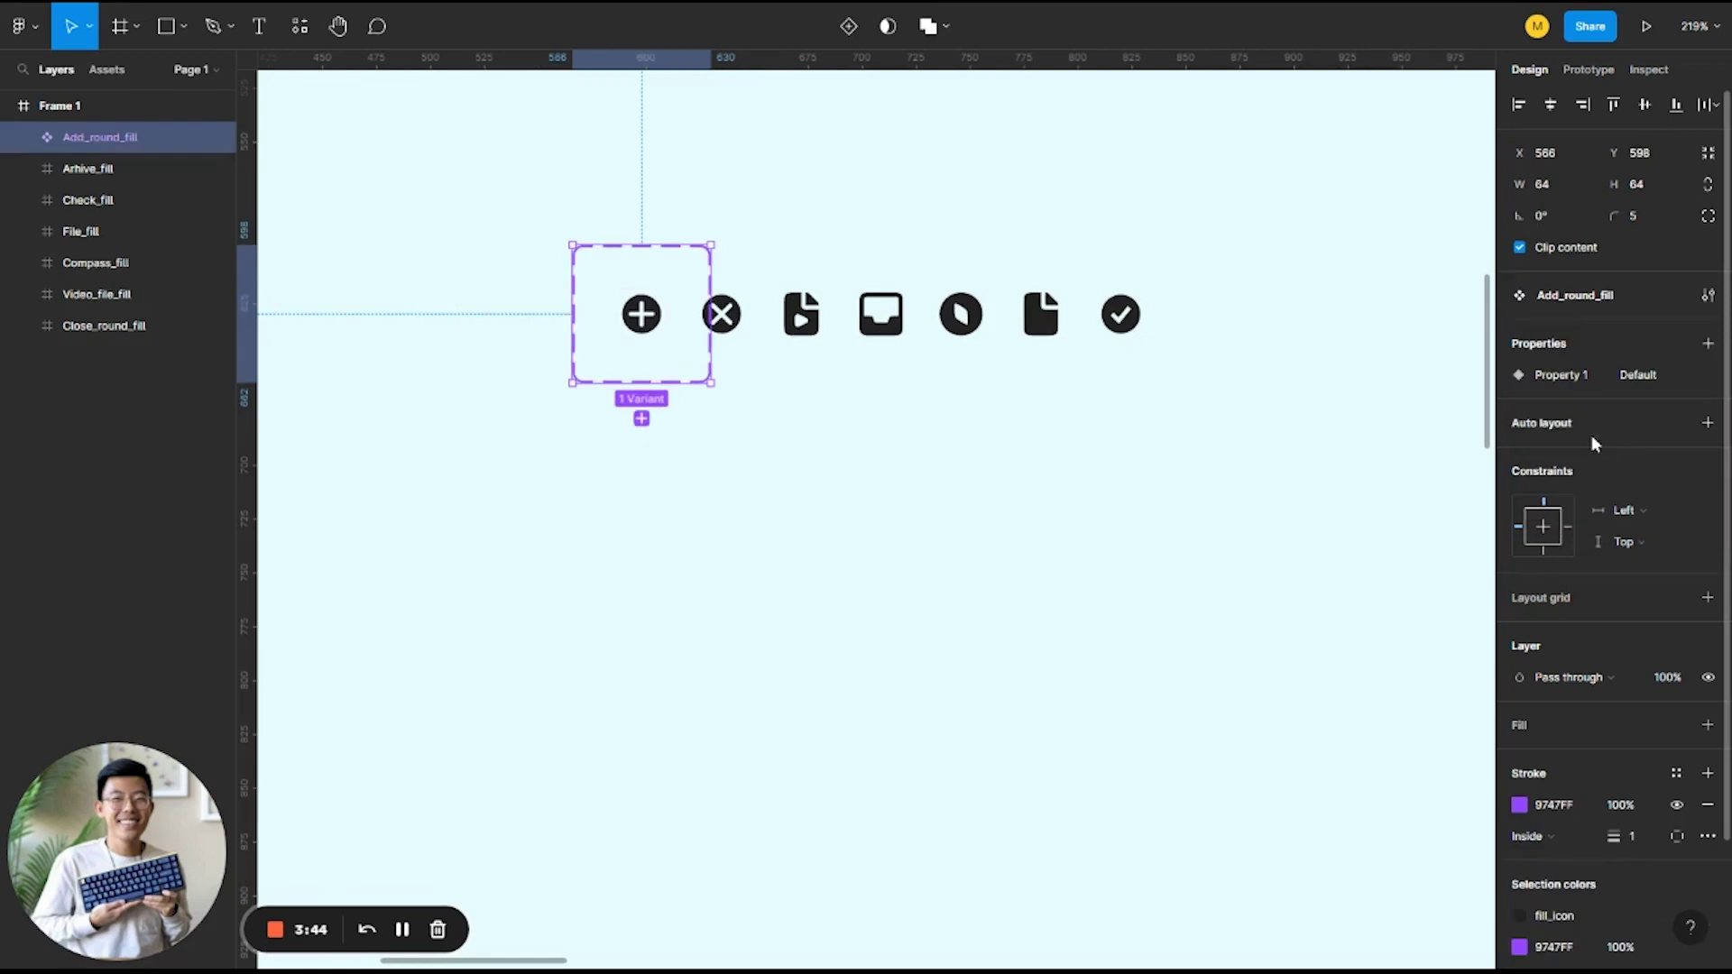
Move the plus icon's component set clear of the other icons and add a second variant to it
left_click_drag(644, 299, 493, 292)
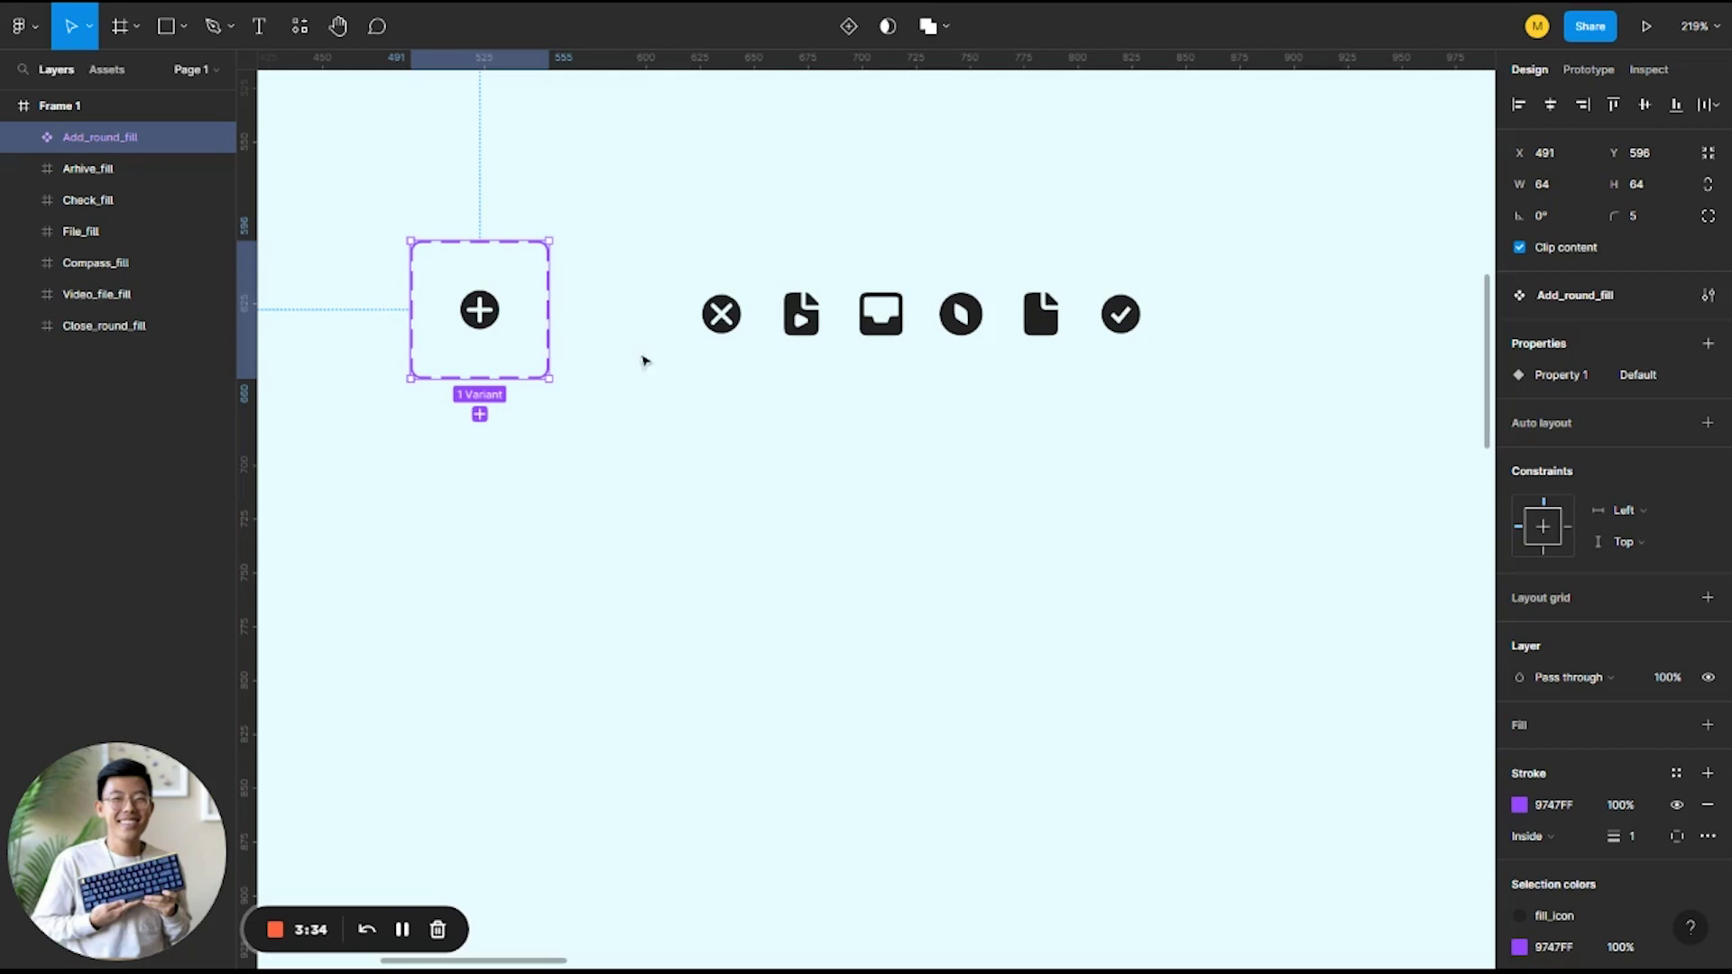
left_click_drag(530, 289, 546, 296)
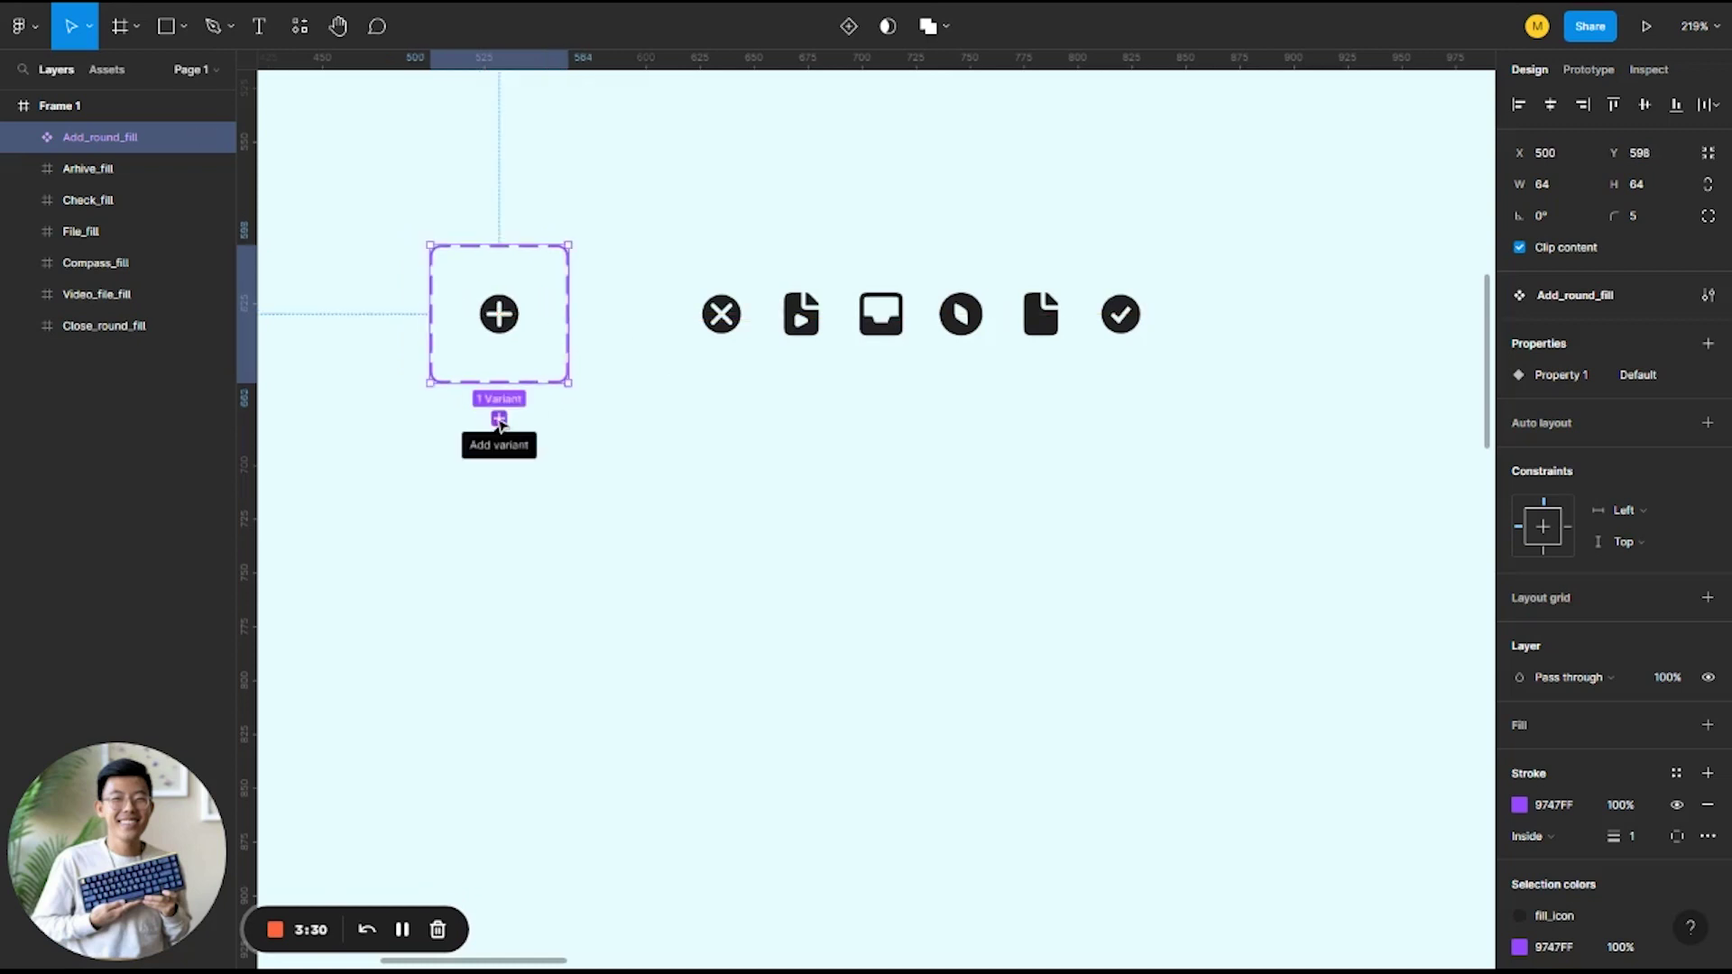
left_click(499, 419)
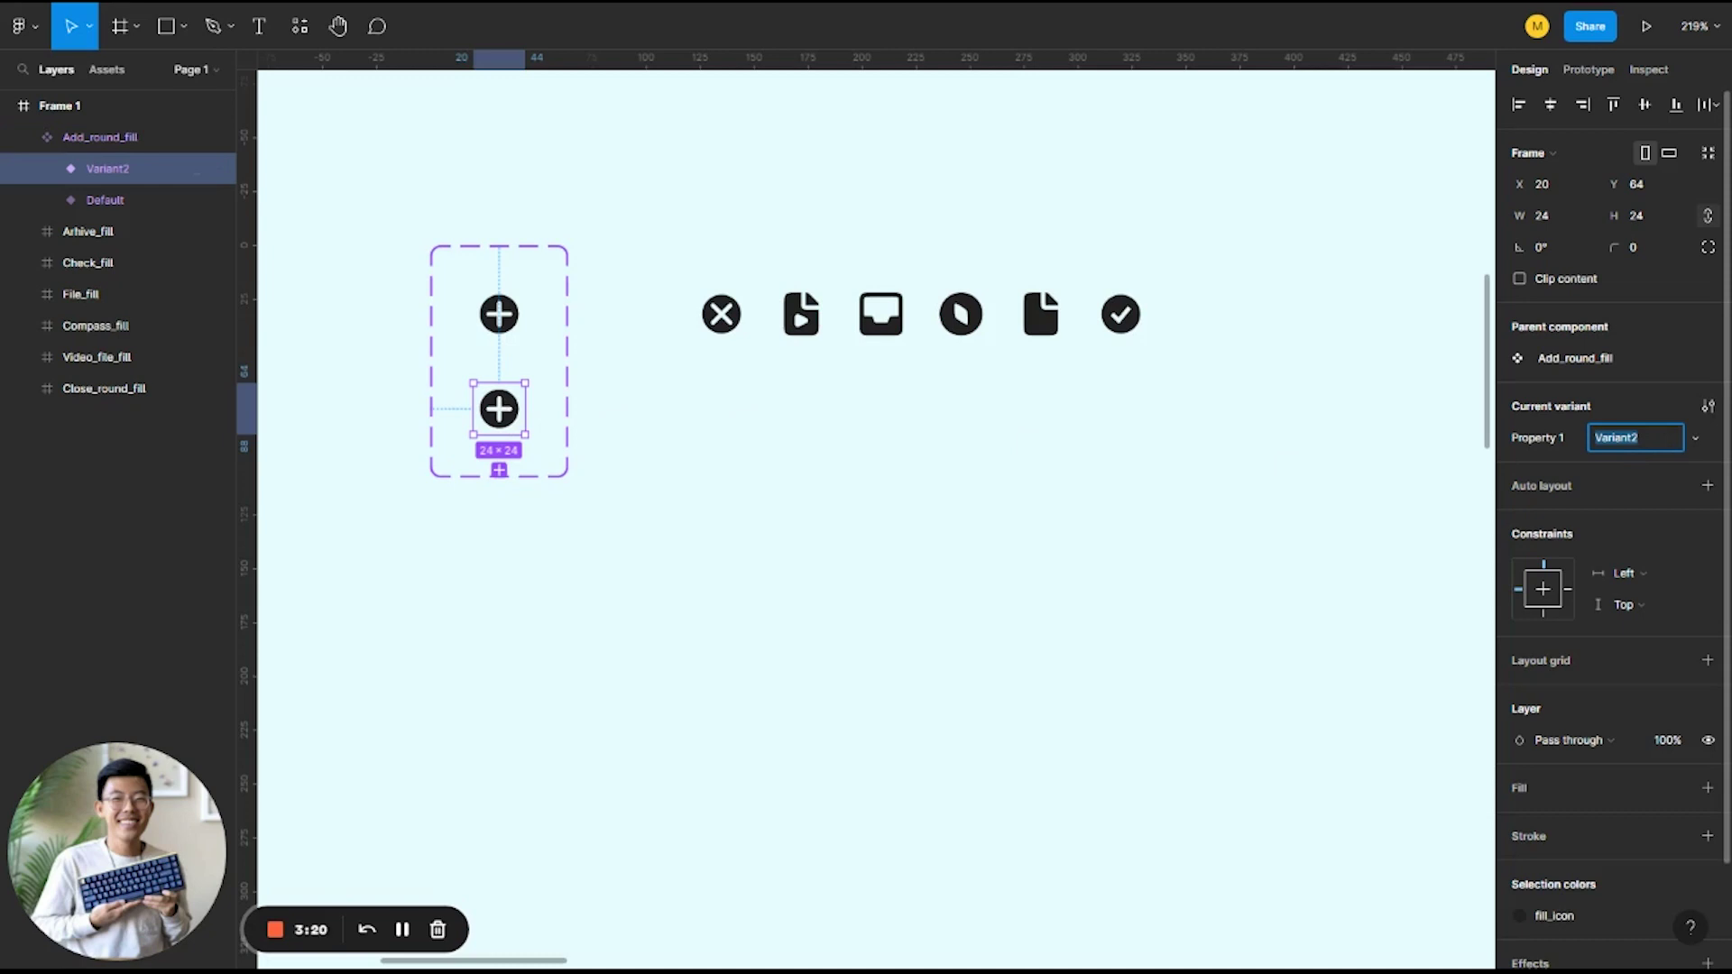
left_click(813, 488)
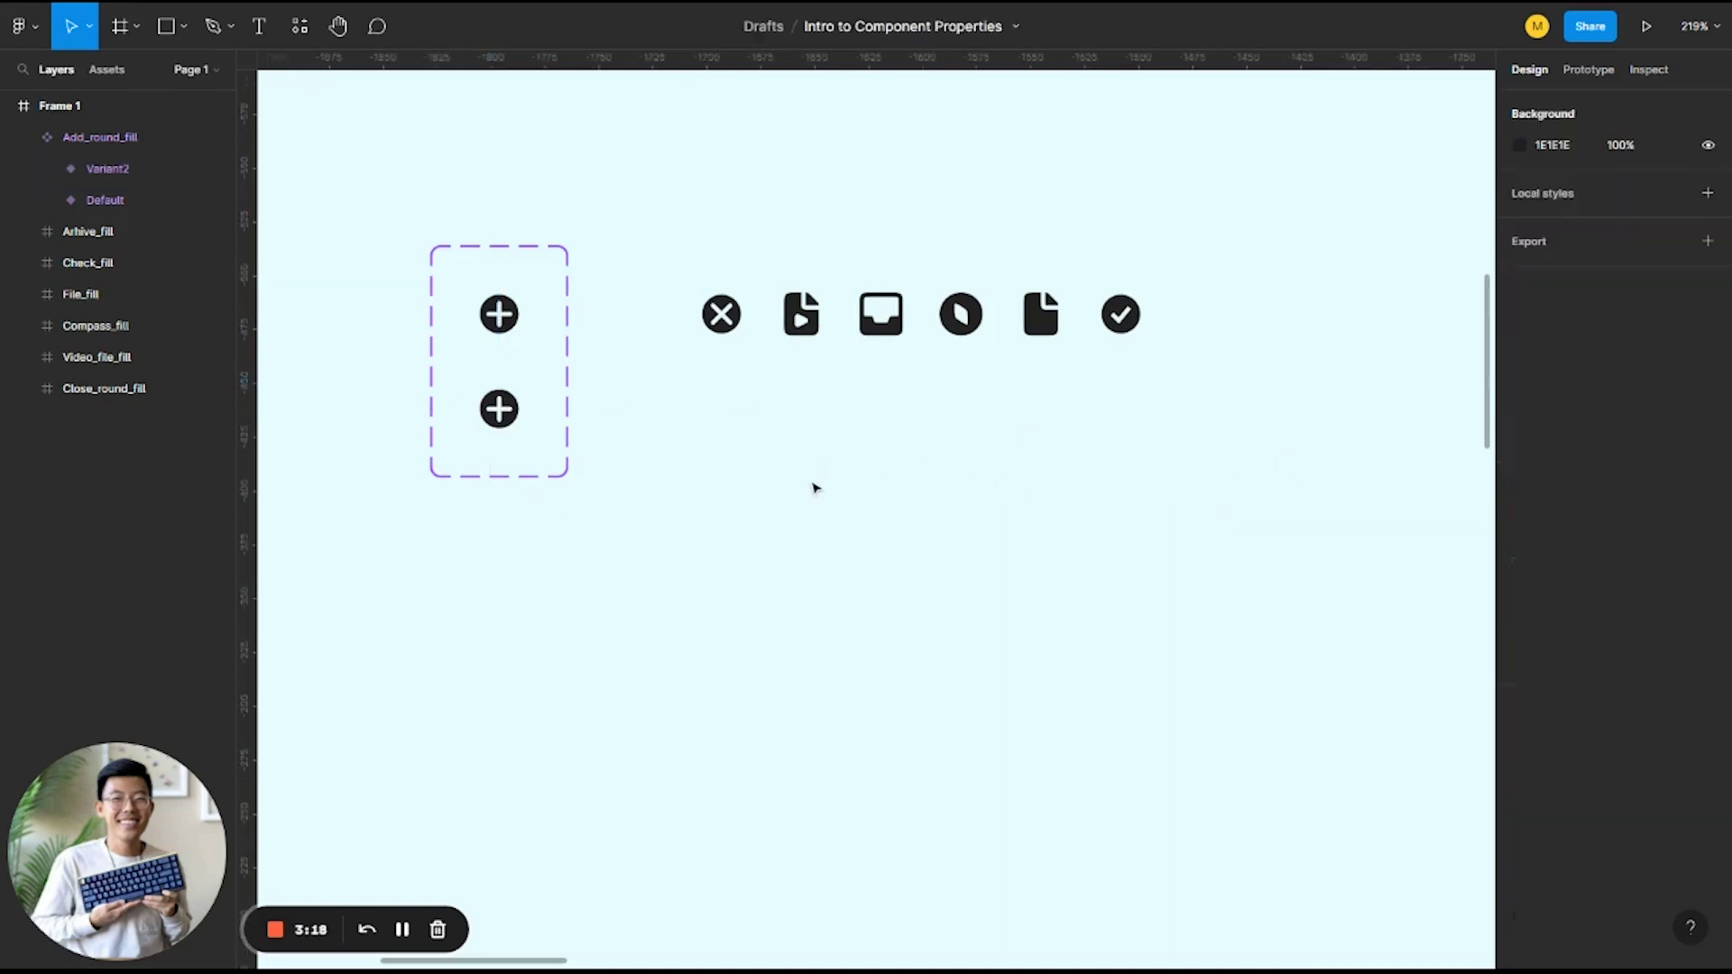
Undo the added variant, the moves, the variant property and the component creation on the plus icon
key("ctrl+z")
key("ctrl+z")
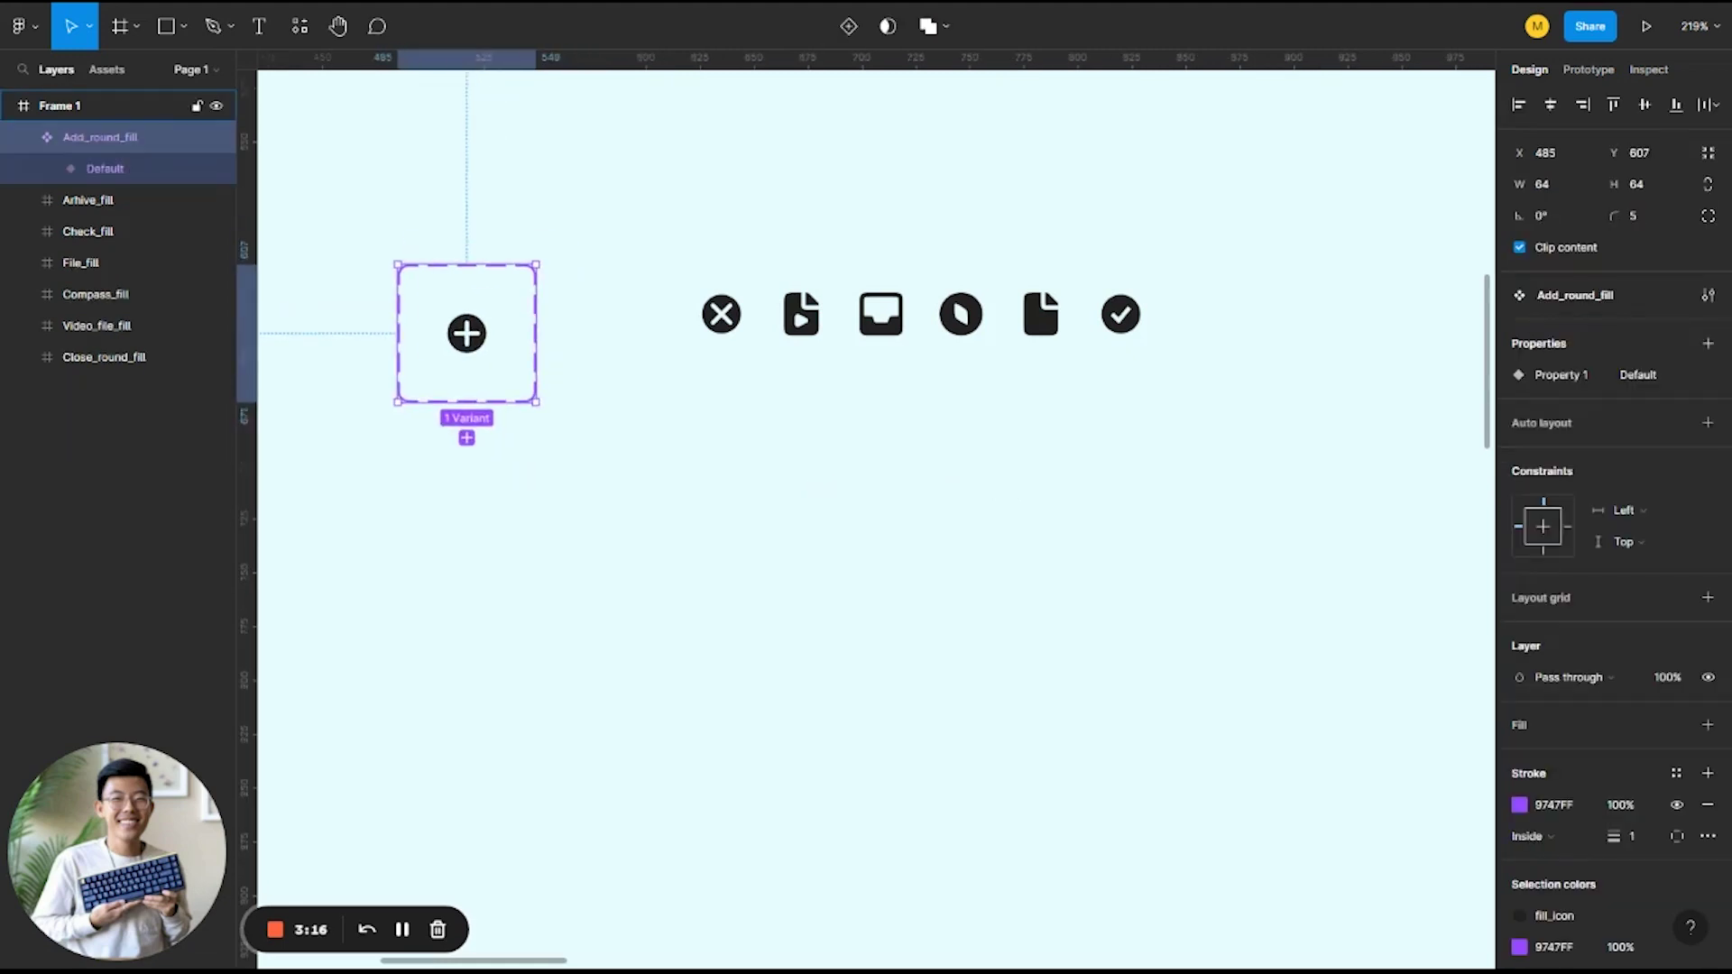
key("ctrl+z")
key("ctrl+z")
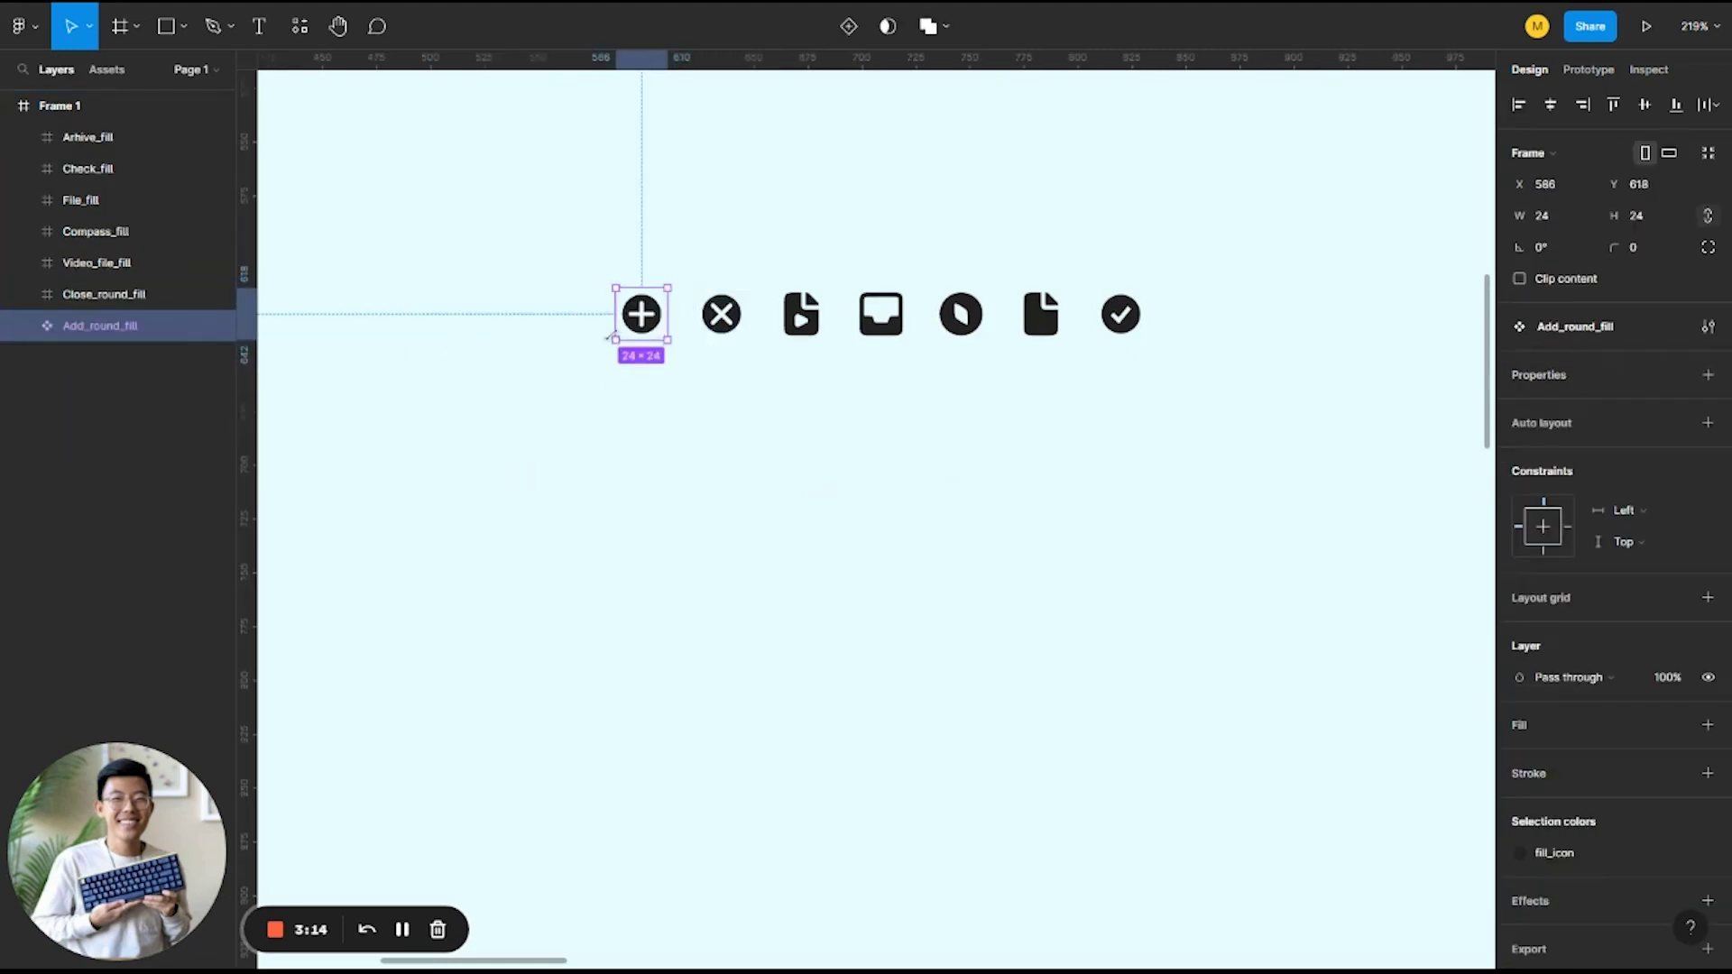
key("ctrl+z")
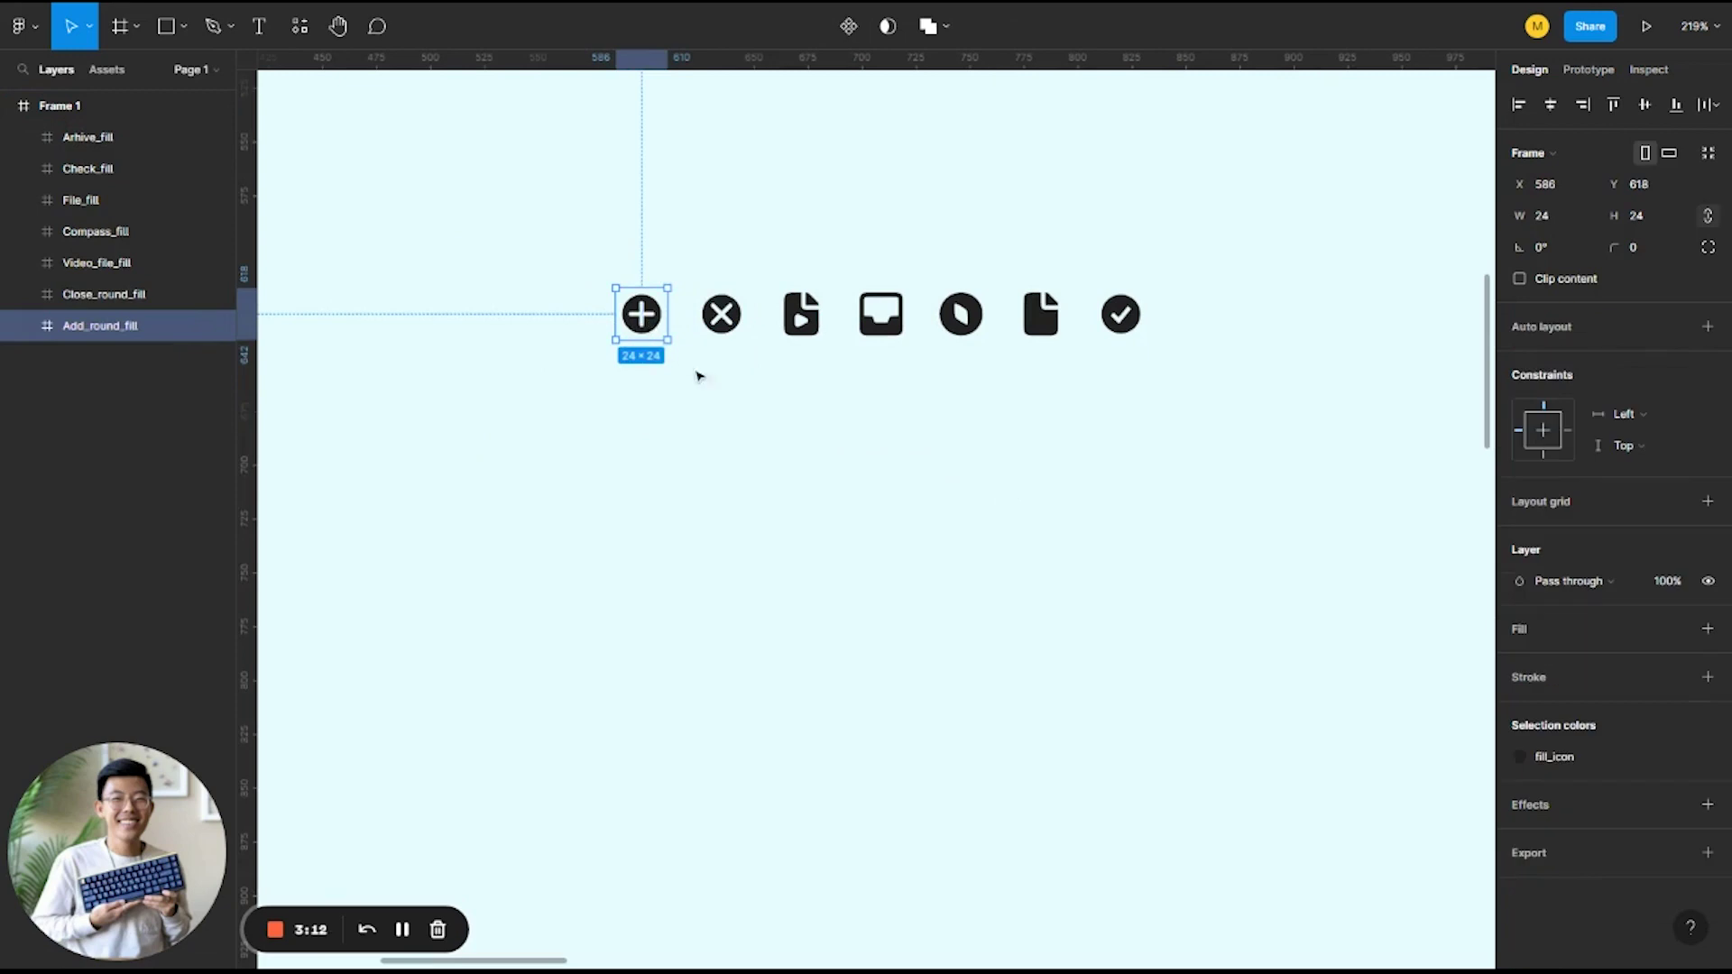
Combine all seven icons in the row into one component set
left_click_drag(569, 246, 1199, 375)
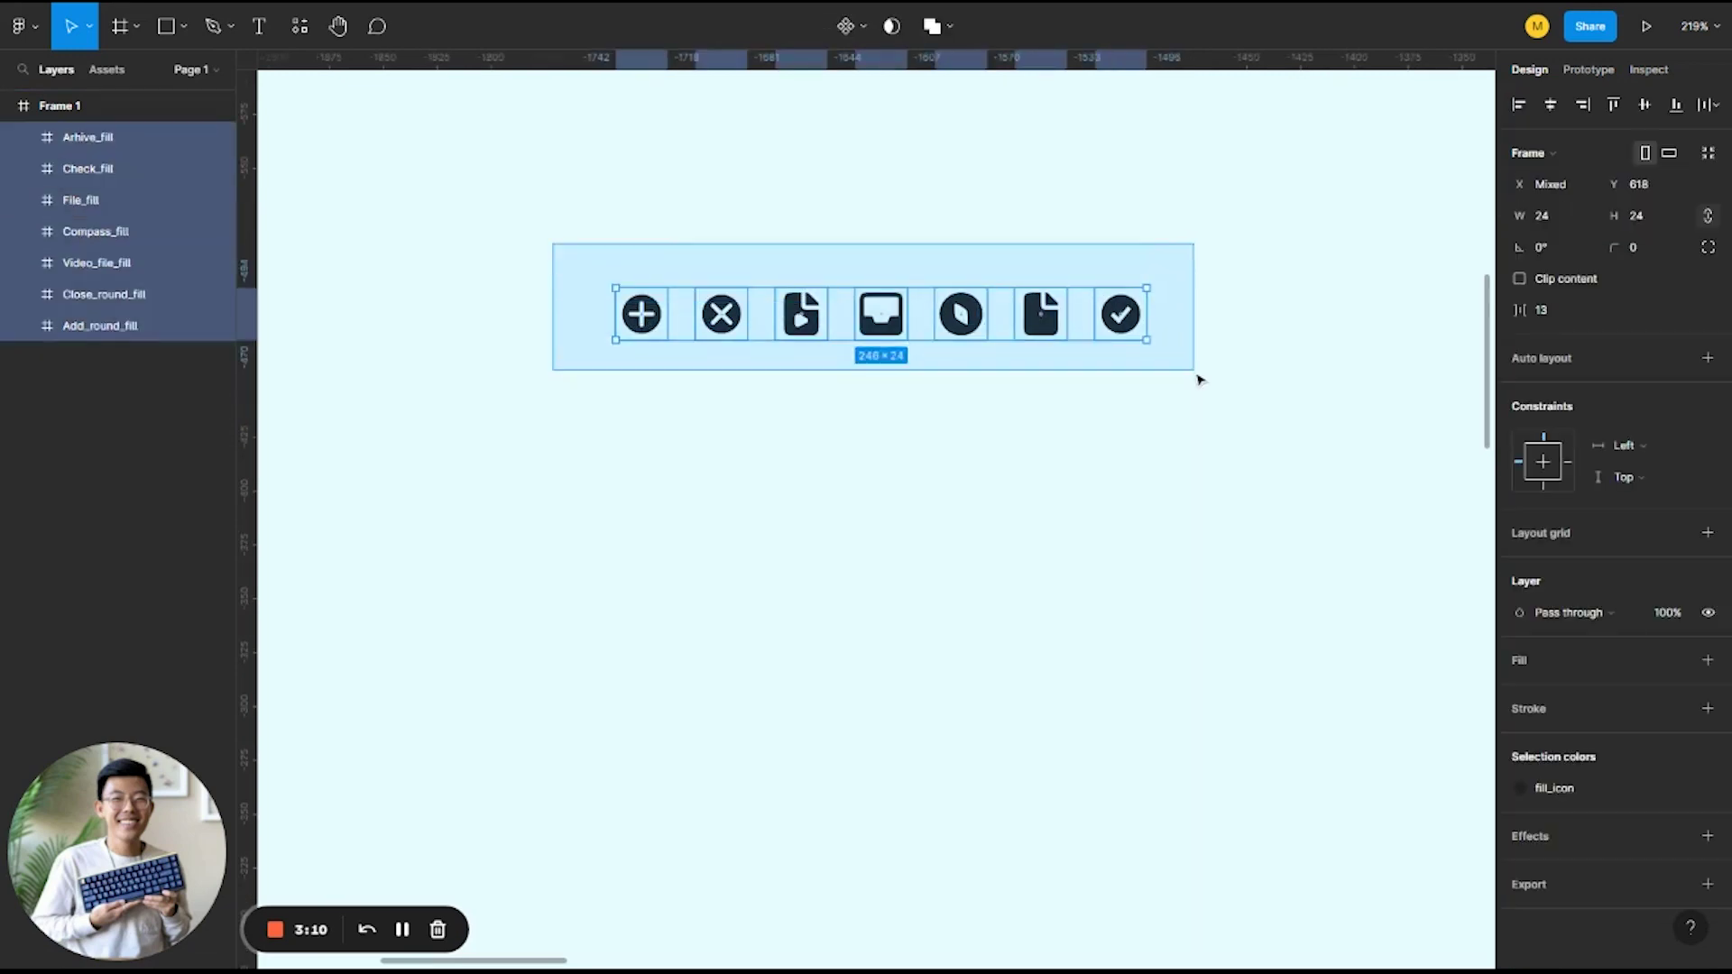
left_click(862, 32)
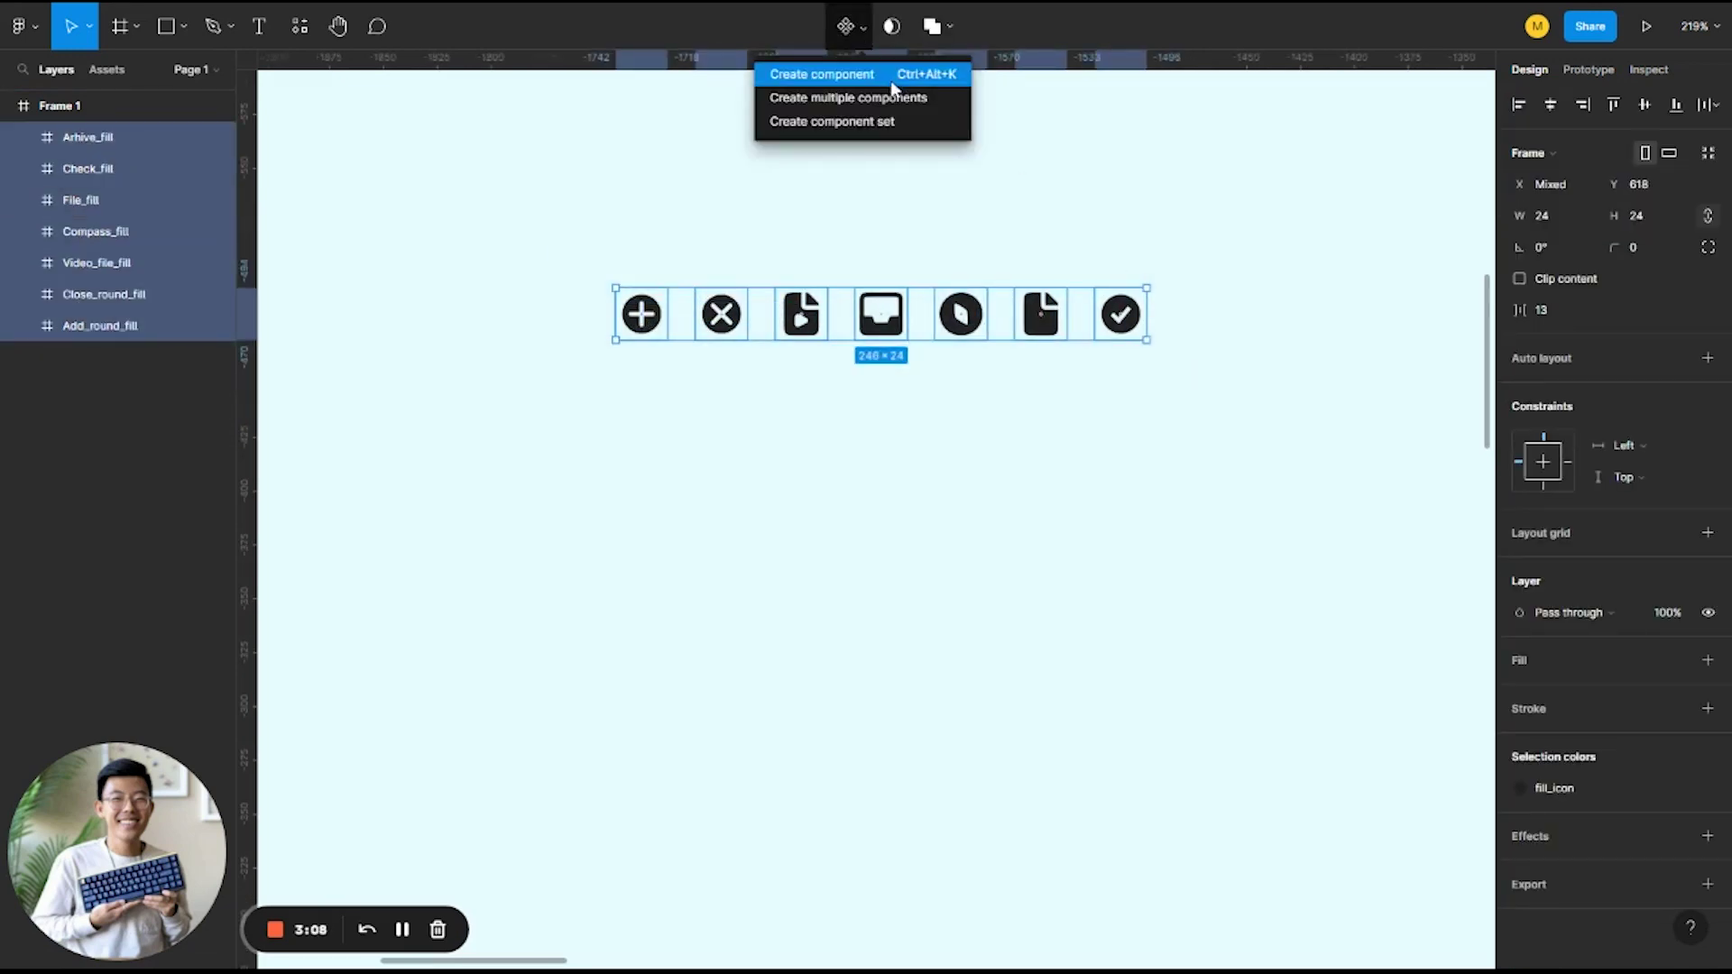
left_click(907, 127)
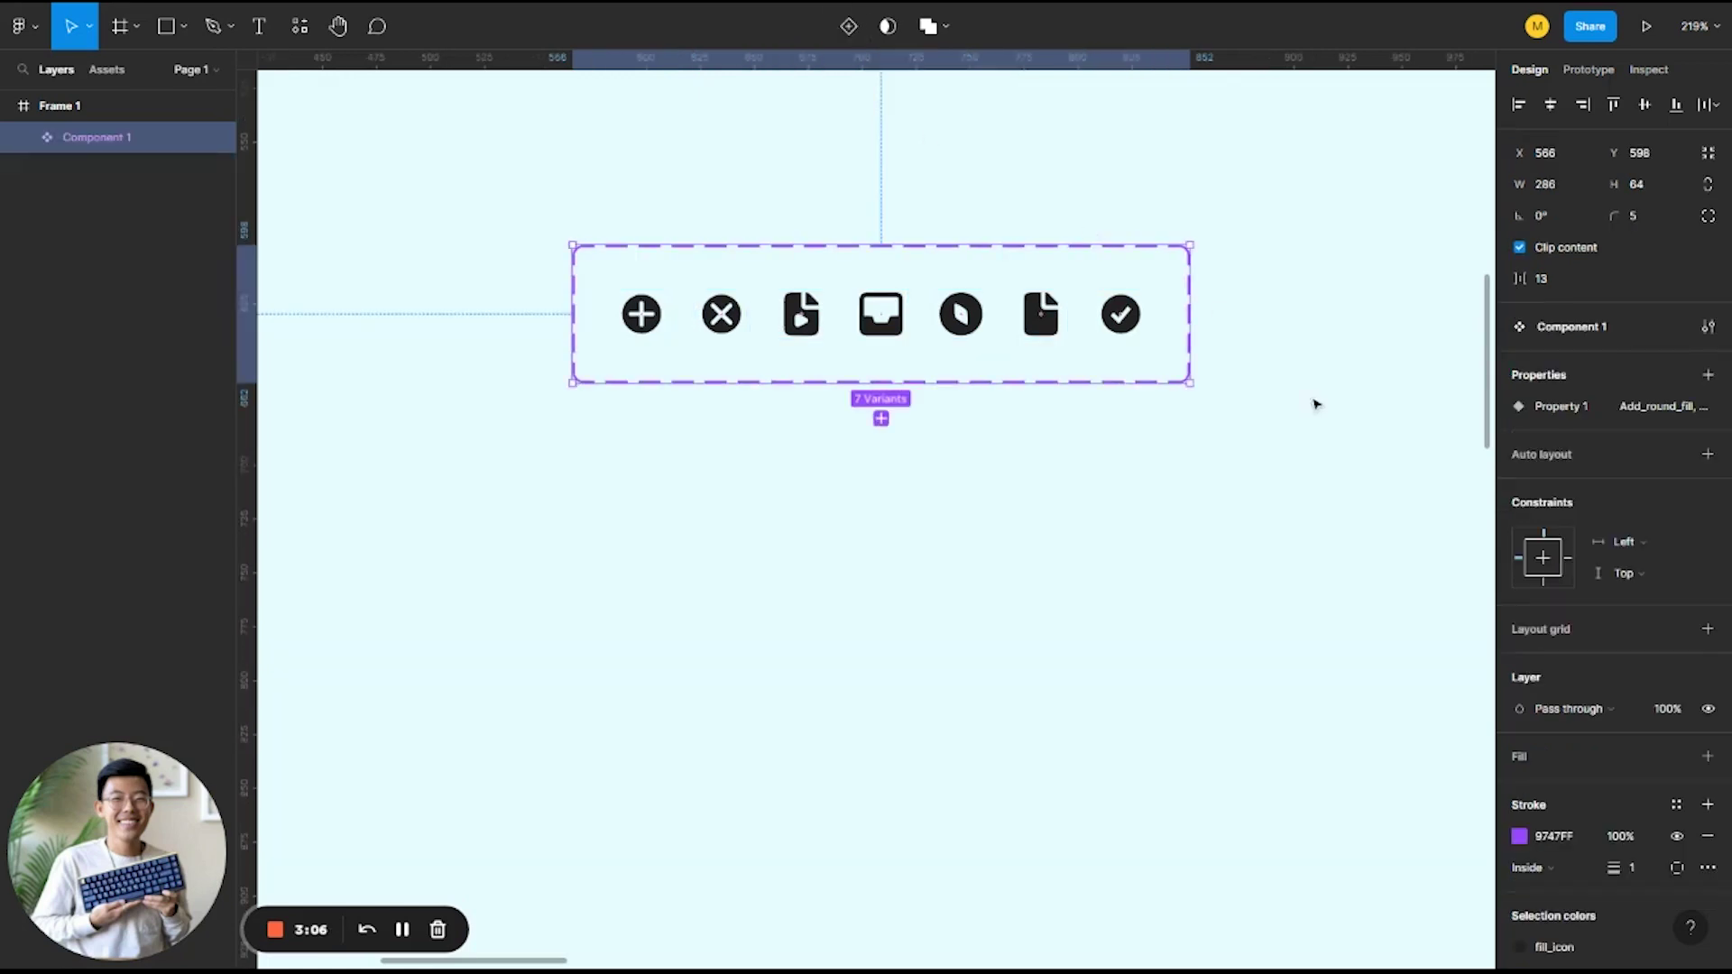
Rename the new component set as Icons
double_click(120, 143)
type("Icons")
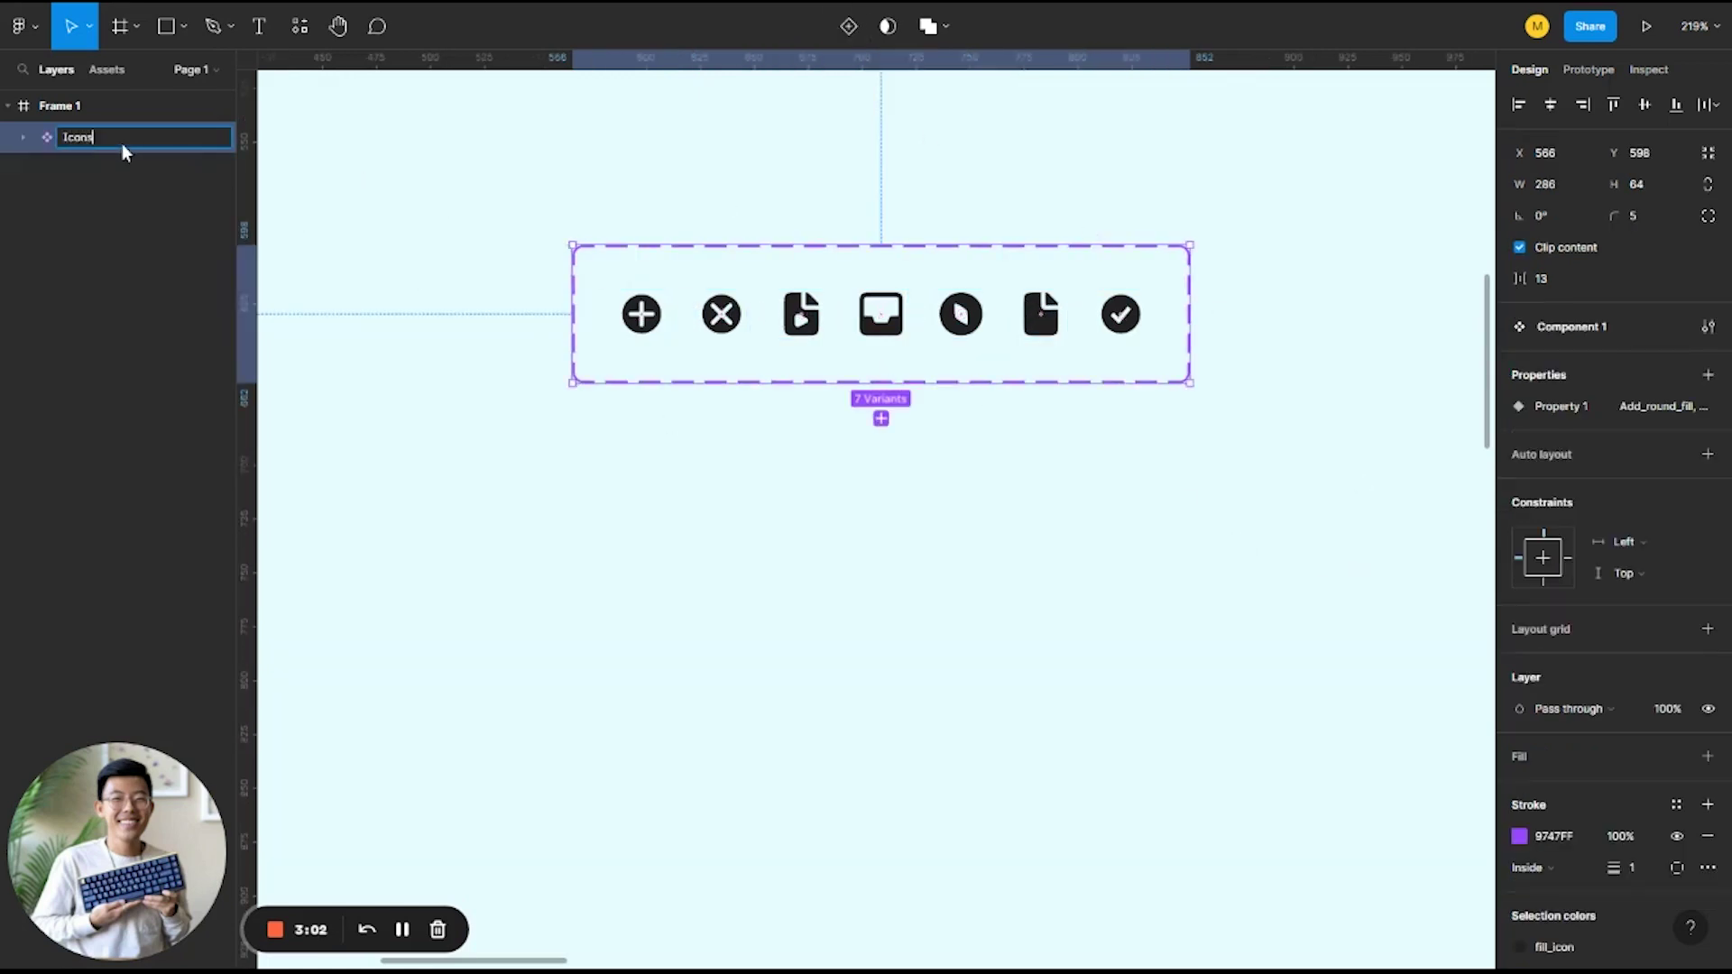
key("Return")
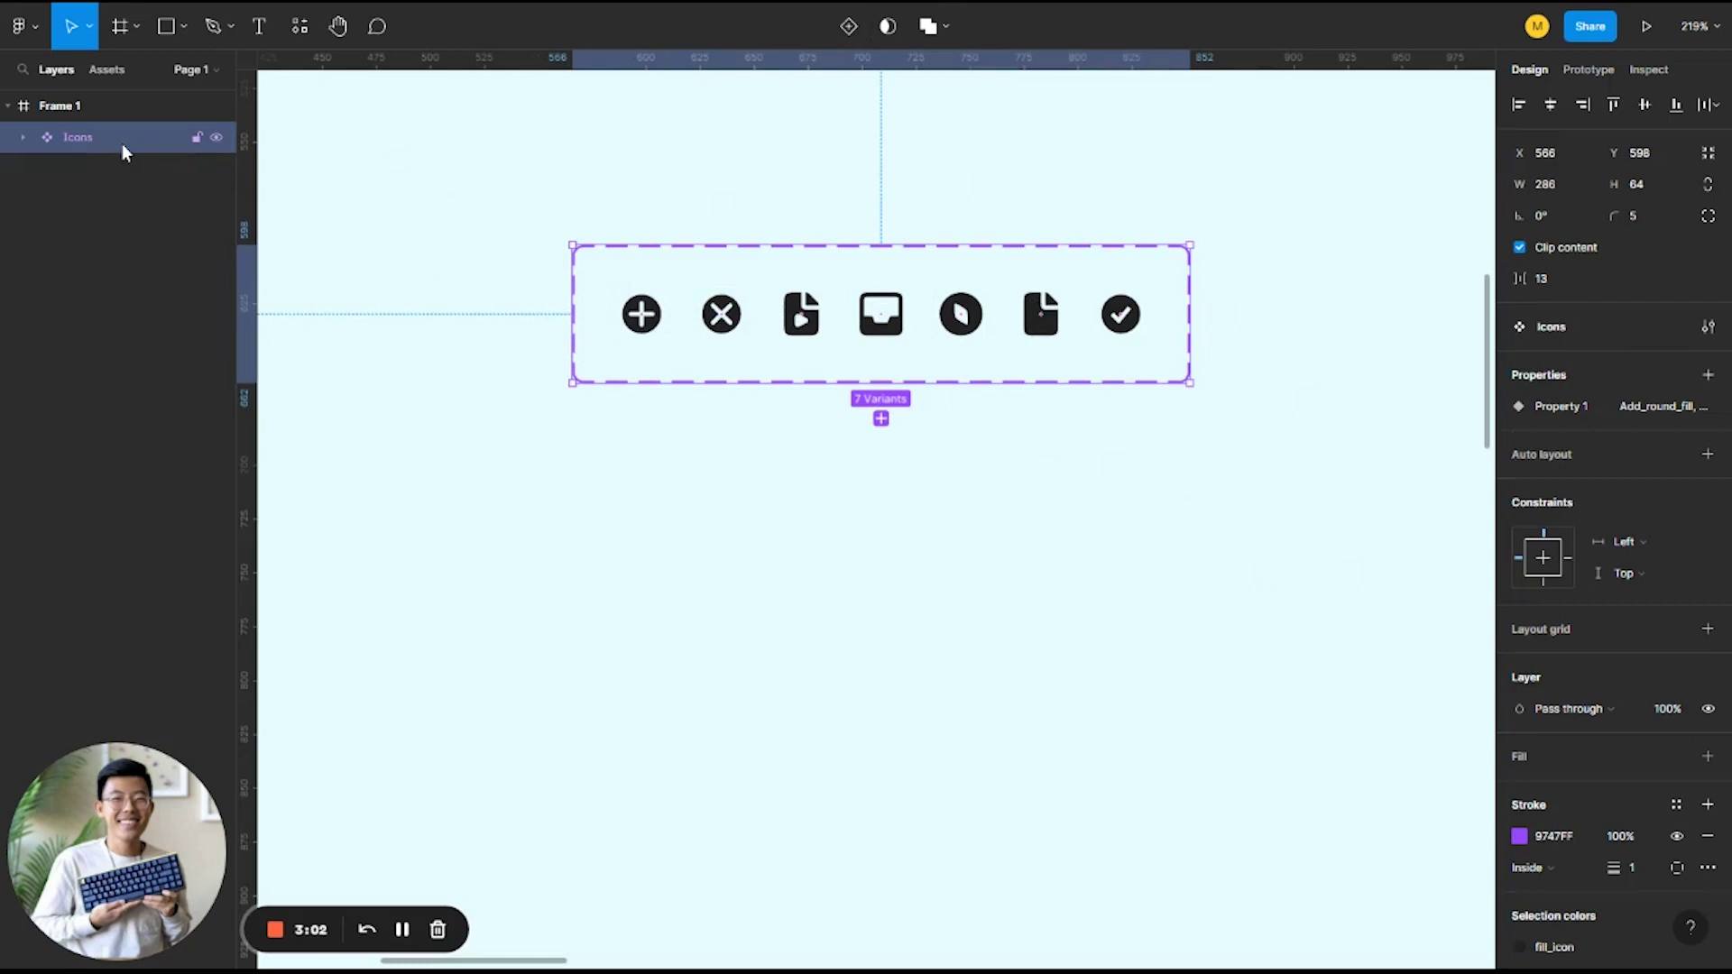
left_click(1706, 377)
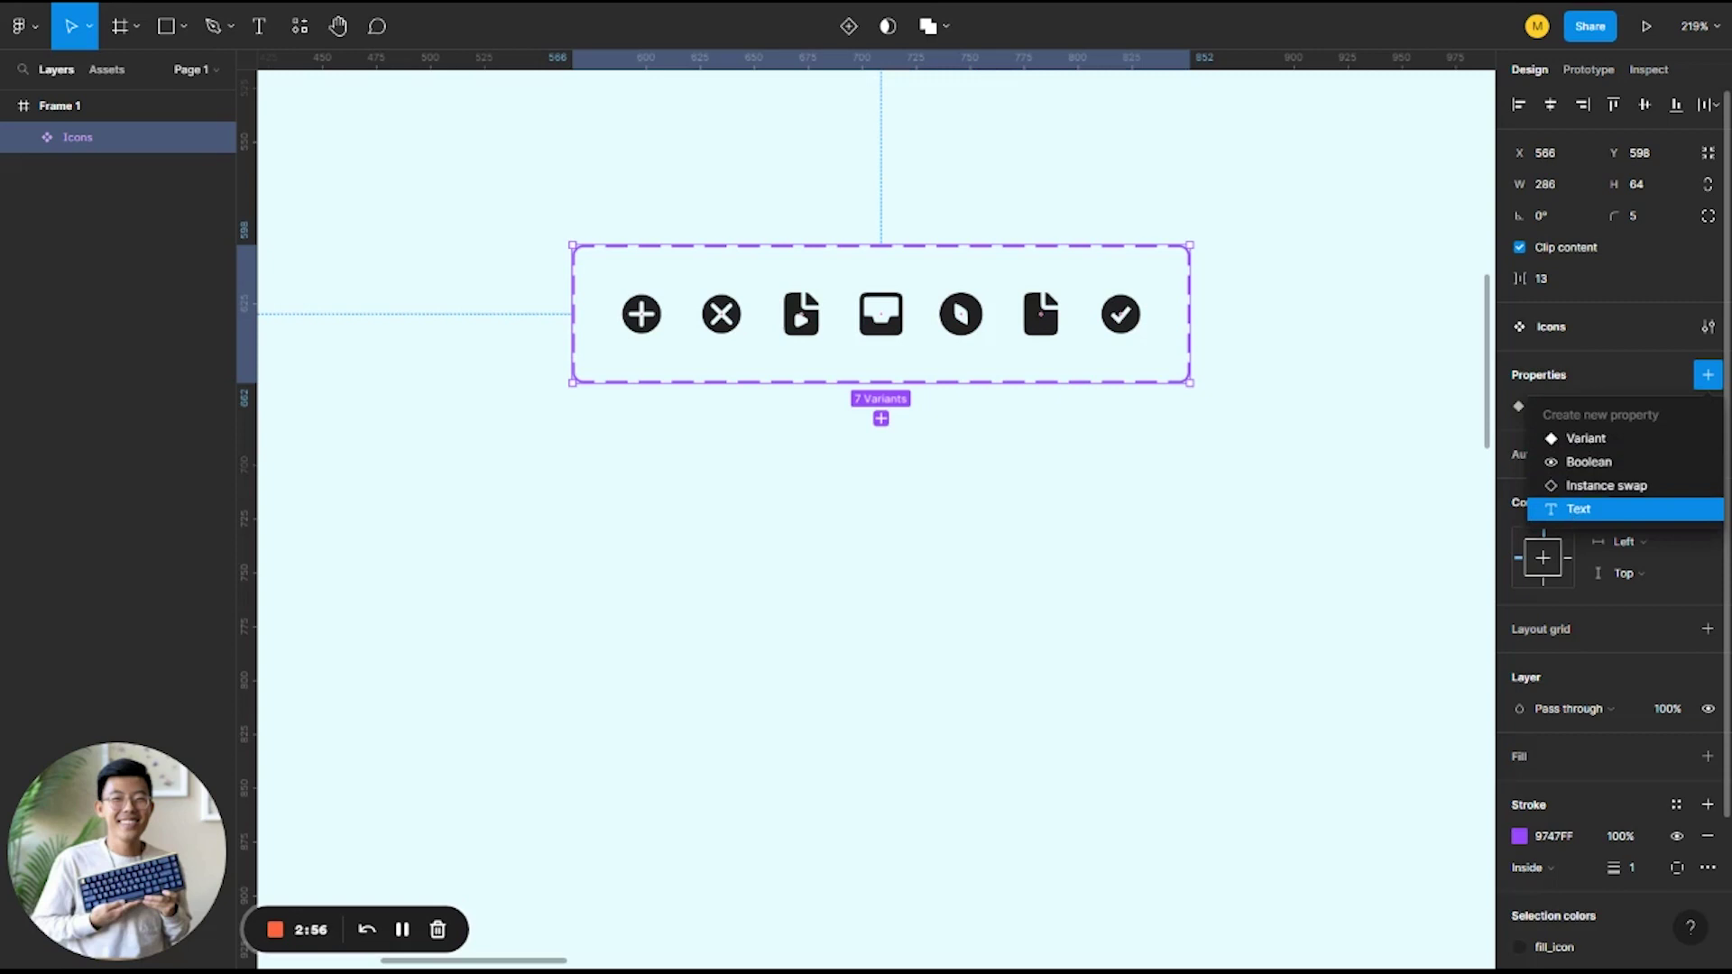
left_click(1241, 495)
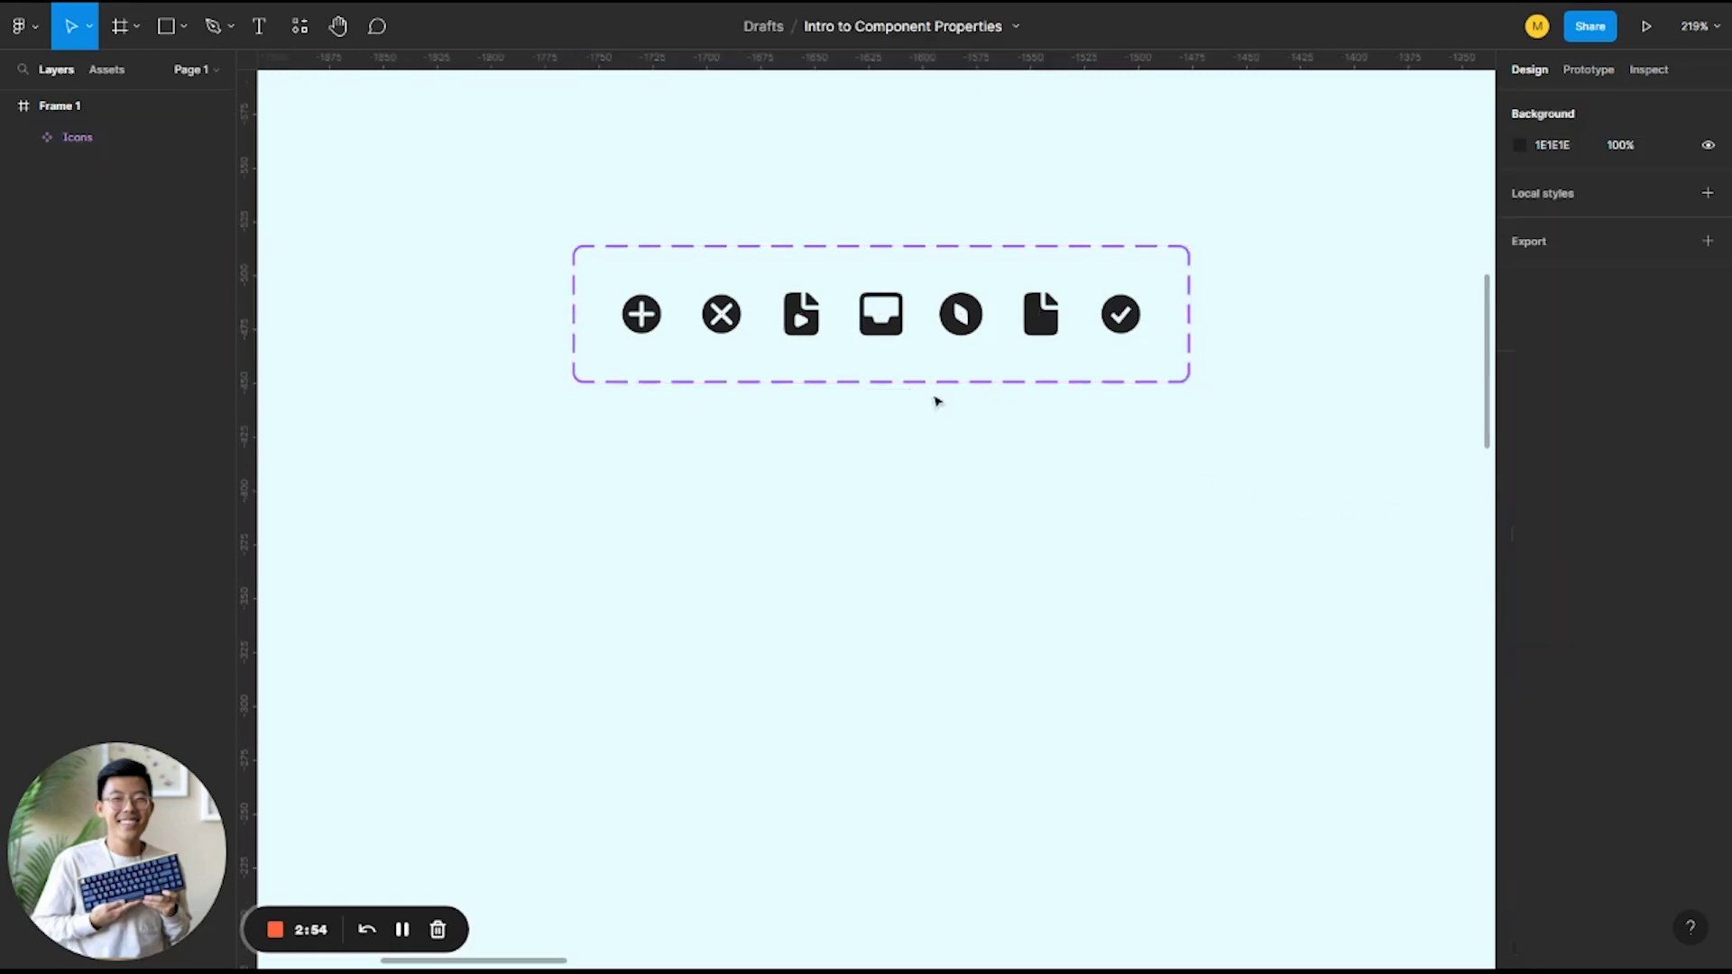
double_click(631, 315)
left_click(764, 382)
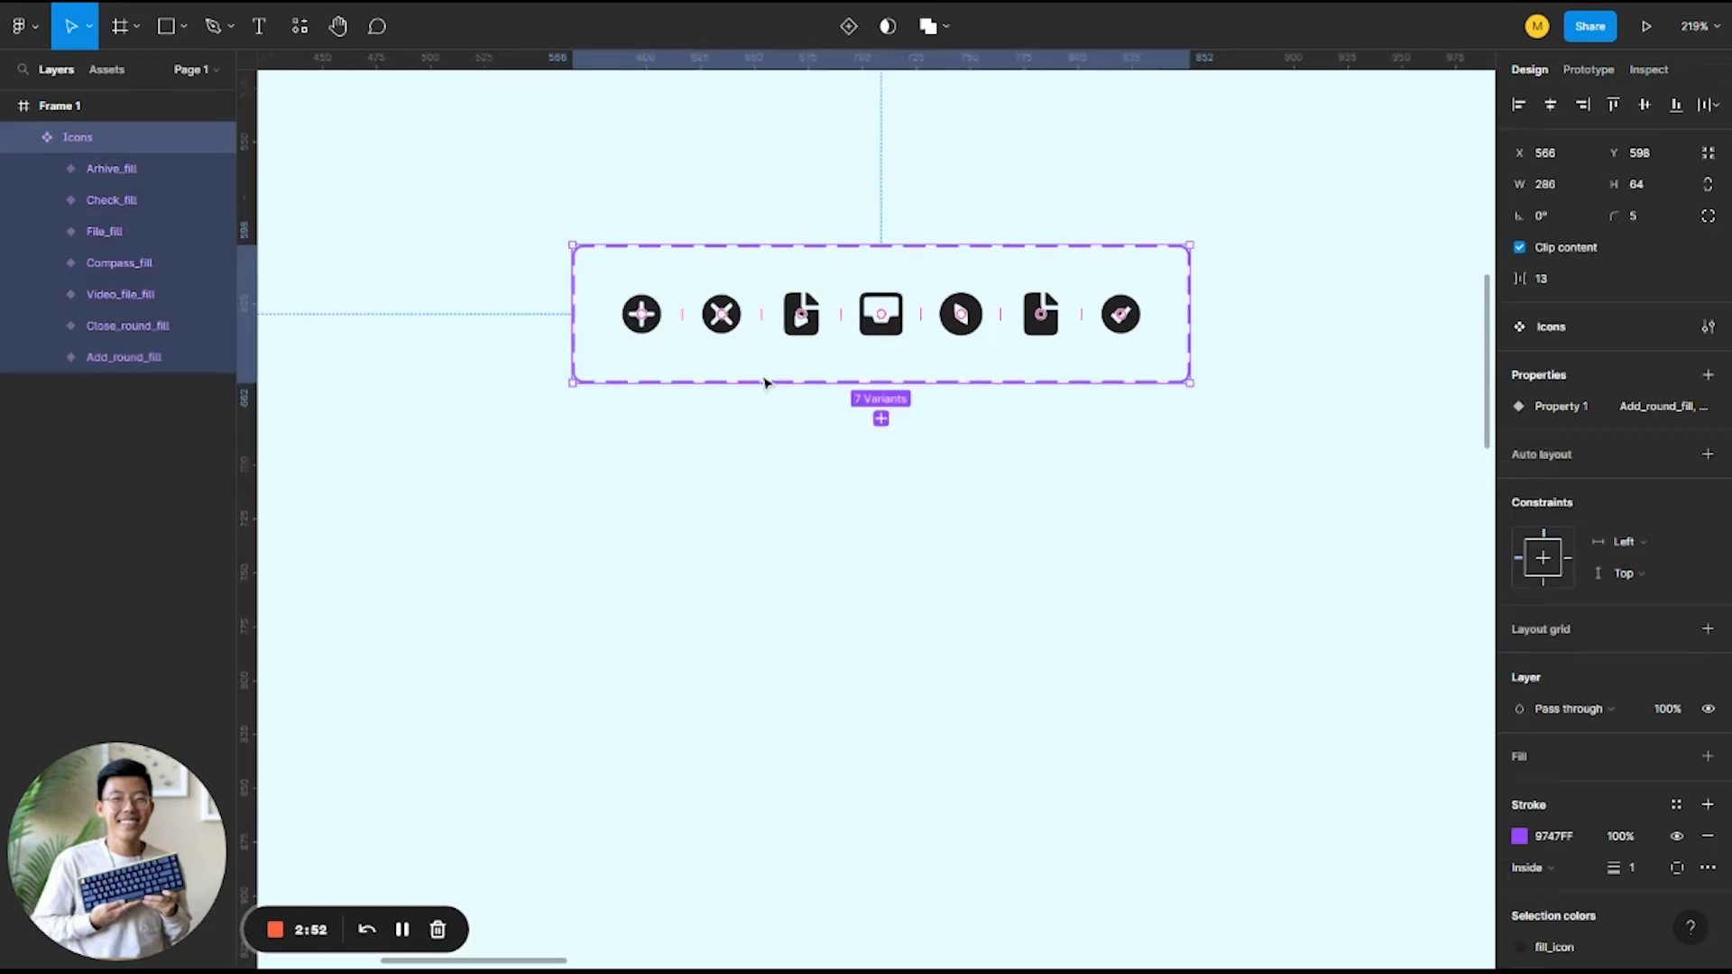
left_click(745, 445)
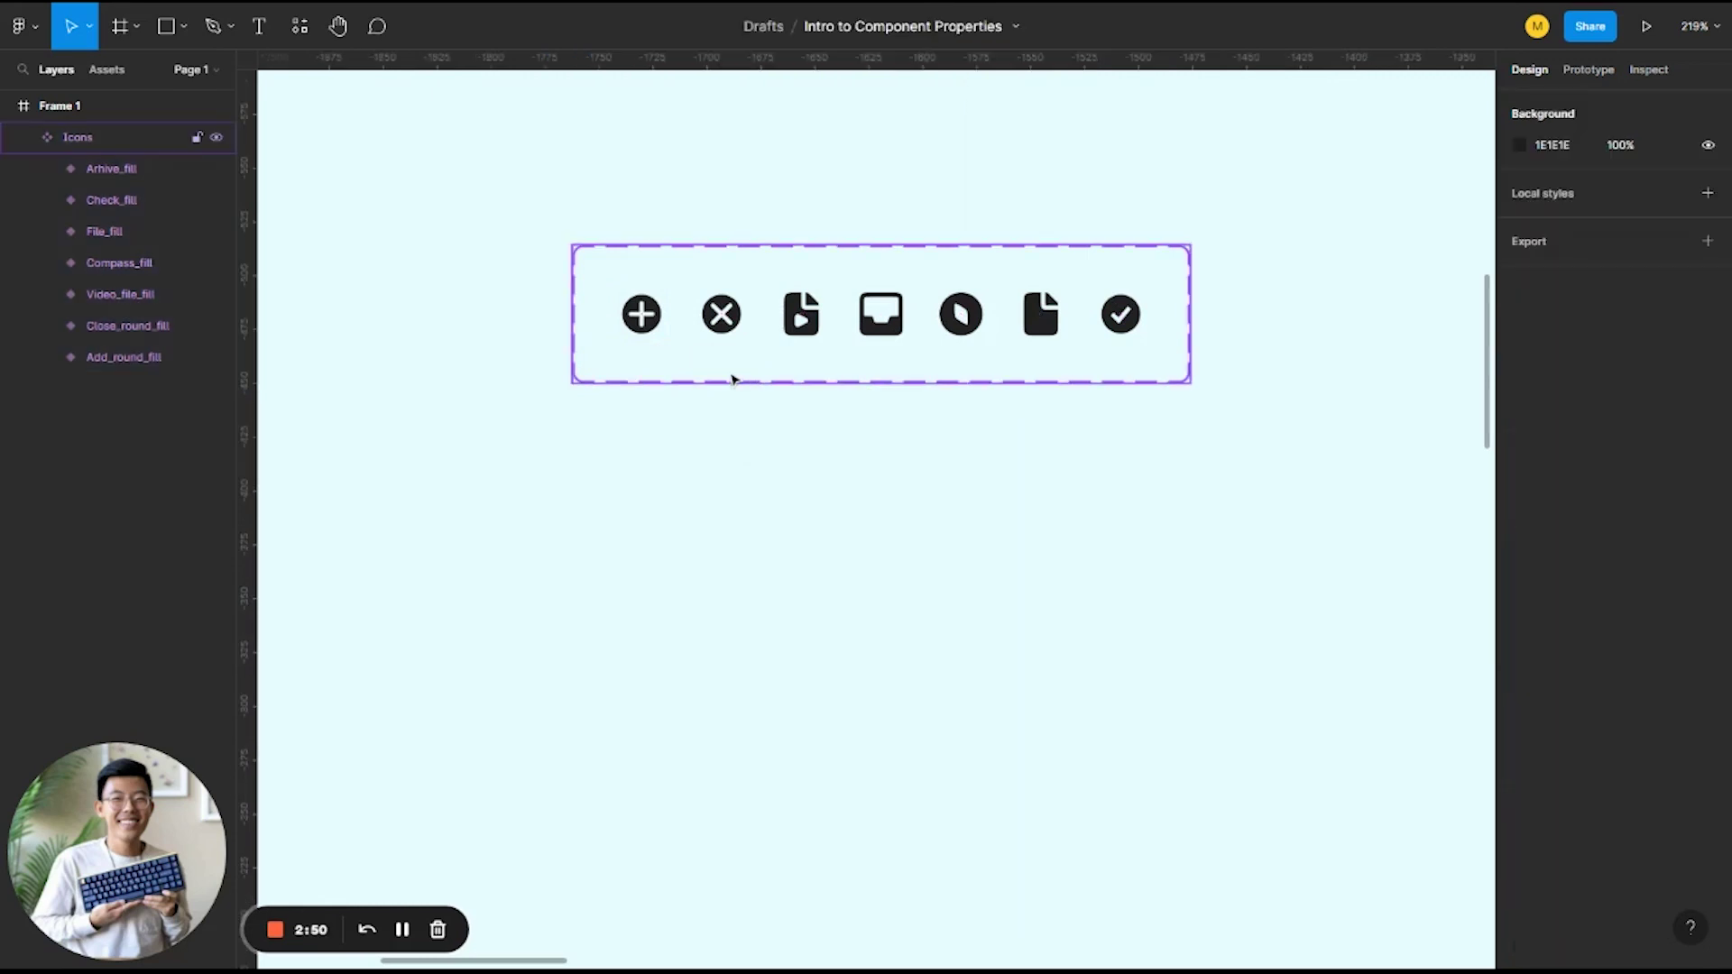
Place an instance of the Add_round_fill variant directly below the Icons component set
left_click(642, 321)
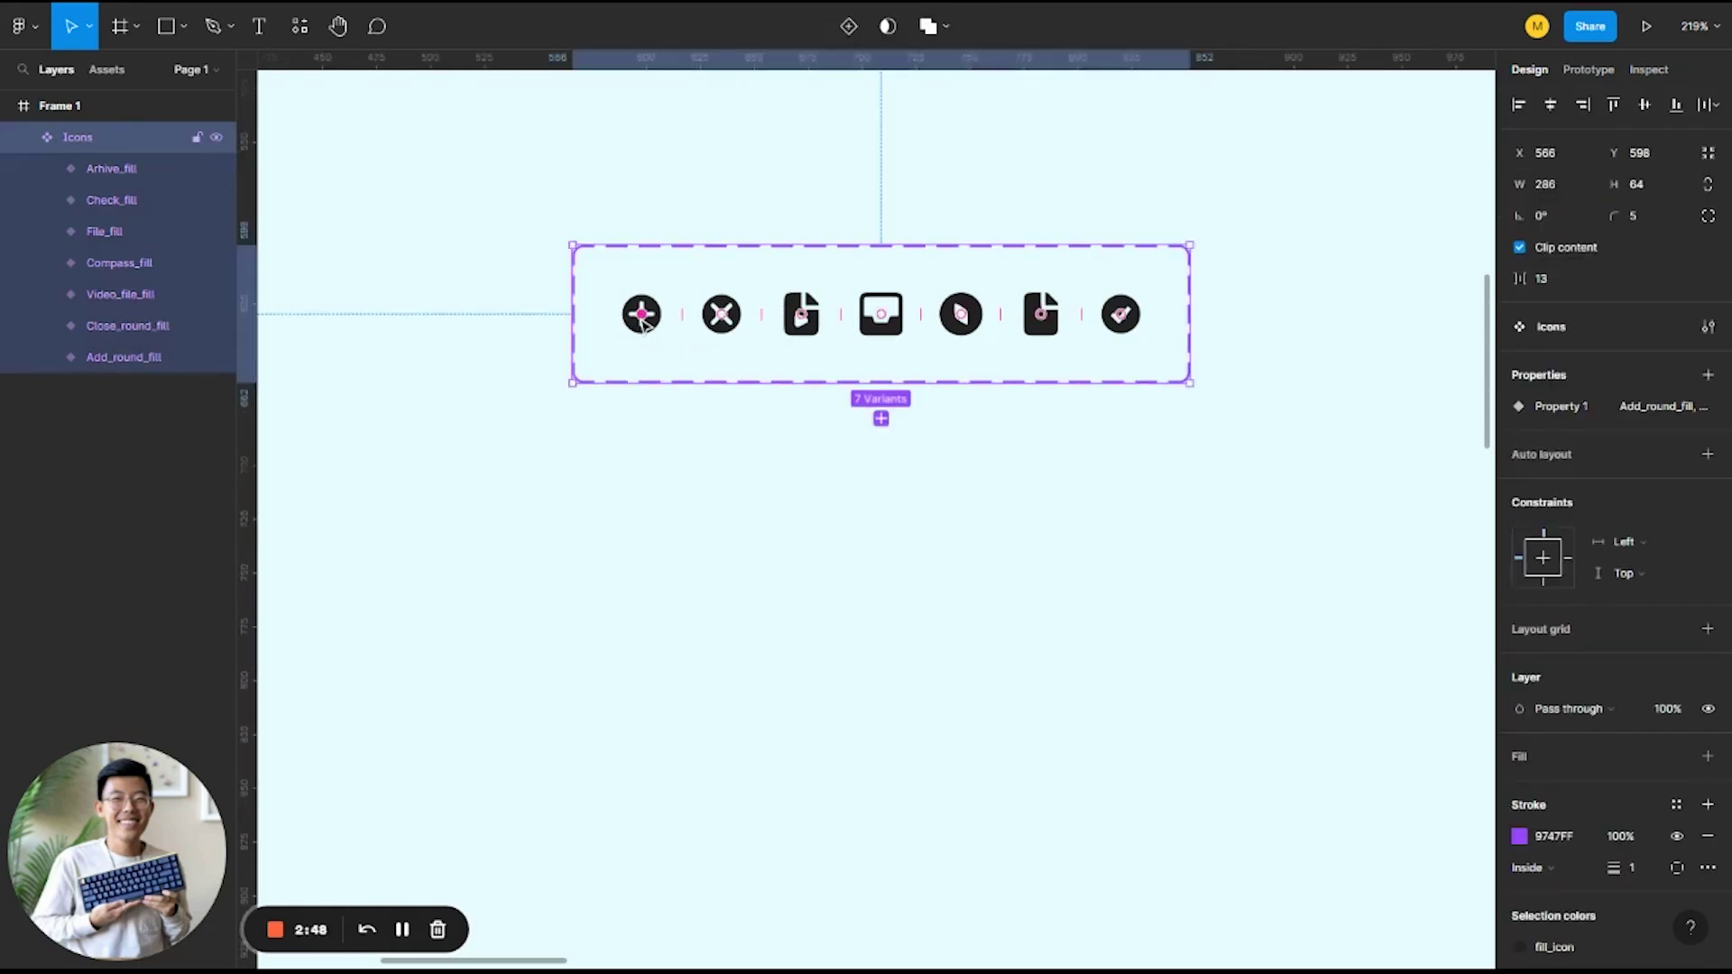
left_click(638, 330)
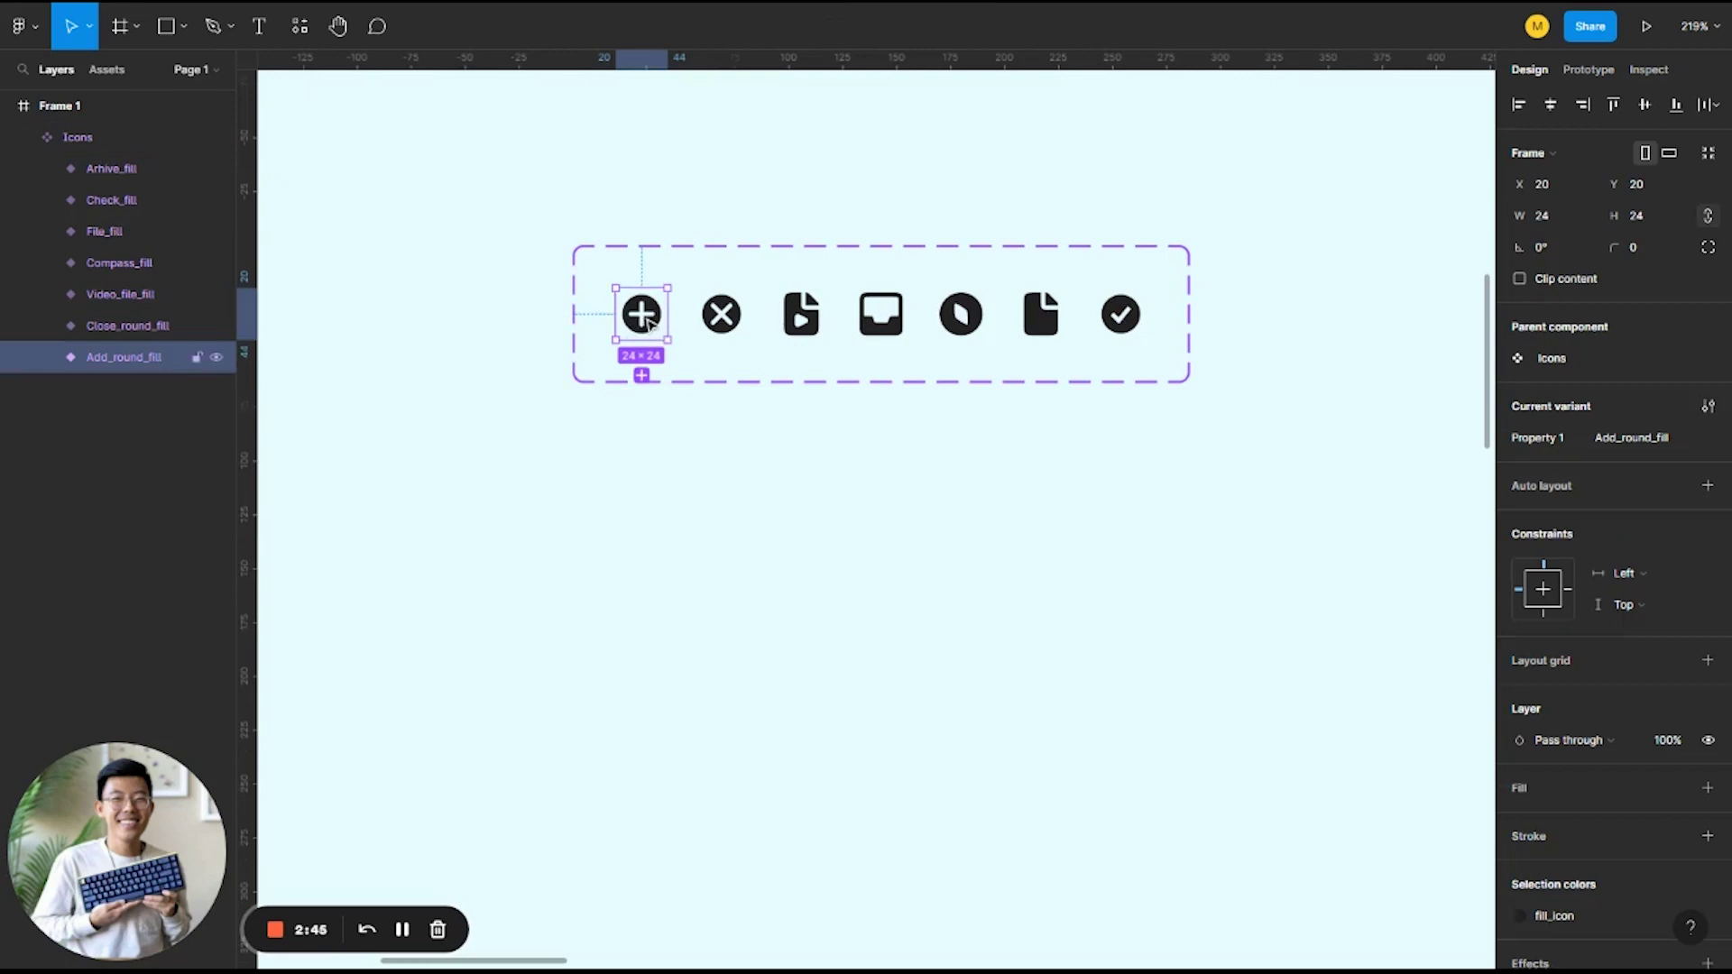
left_click_drag(647, 323, 656, 540)
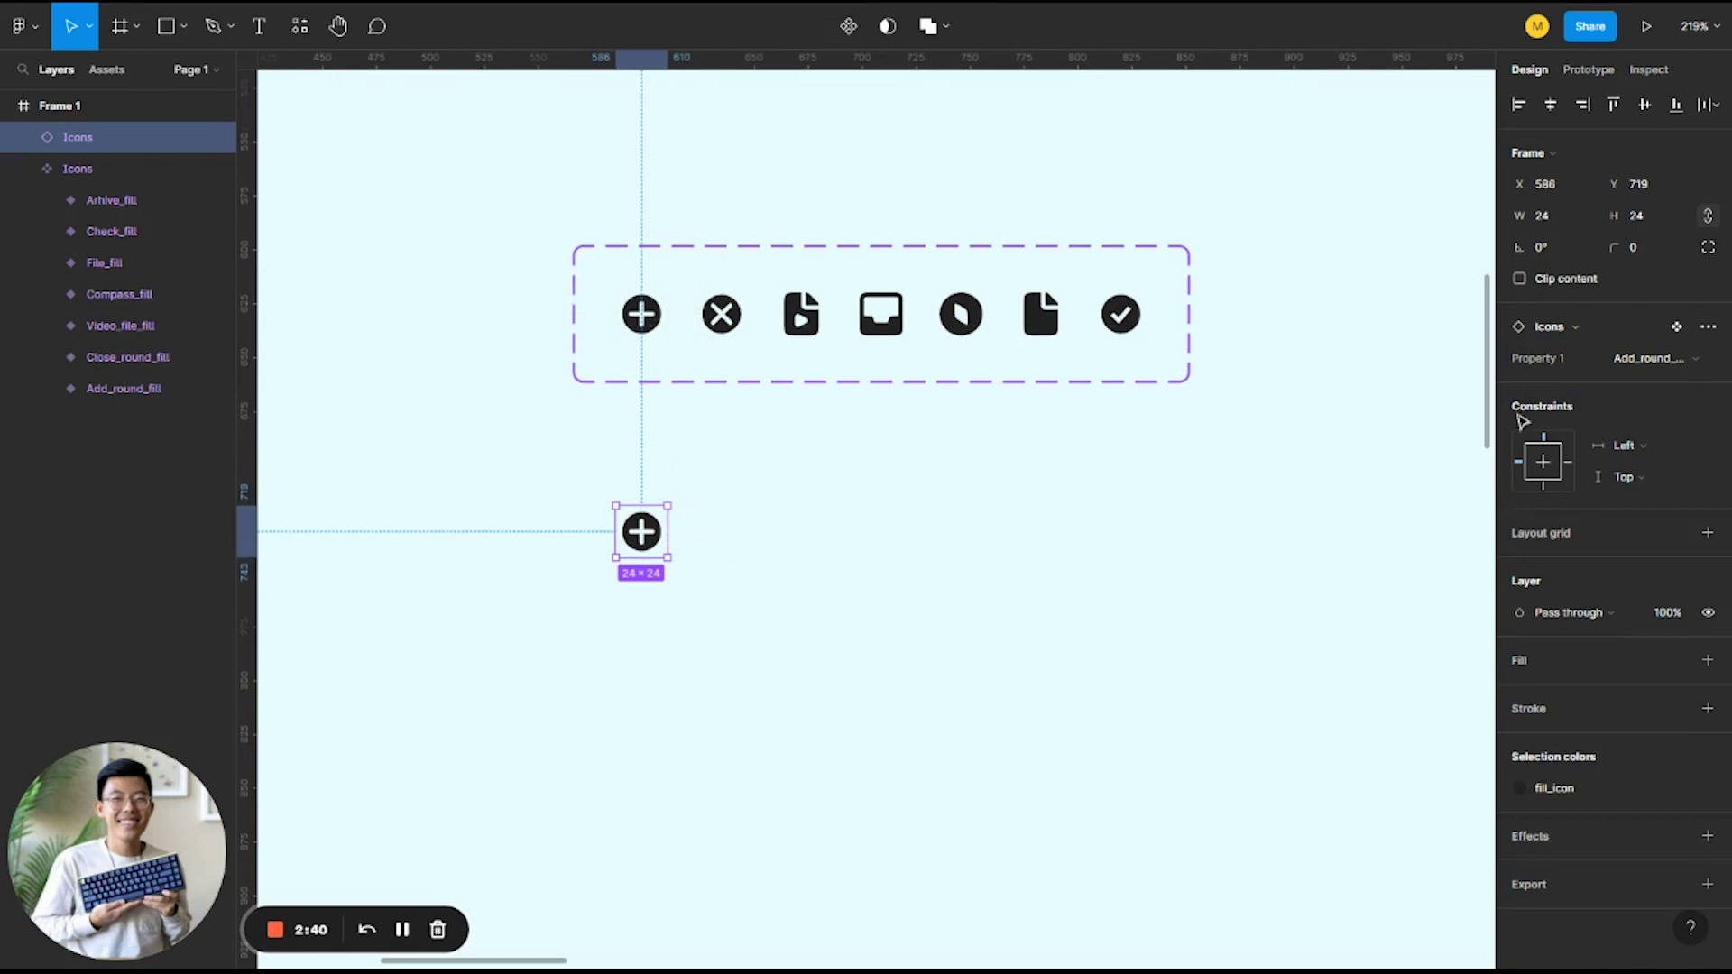
Try several variants on the instance, including Close_round_fill and Video_file_fill, and set it back to Add_round_fill
left_click(1691, 361)
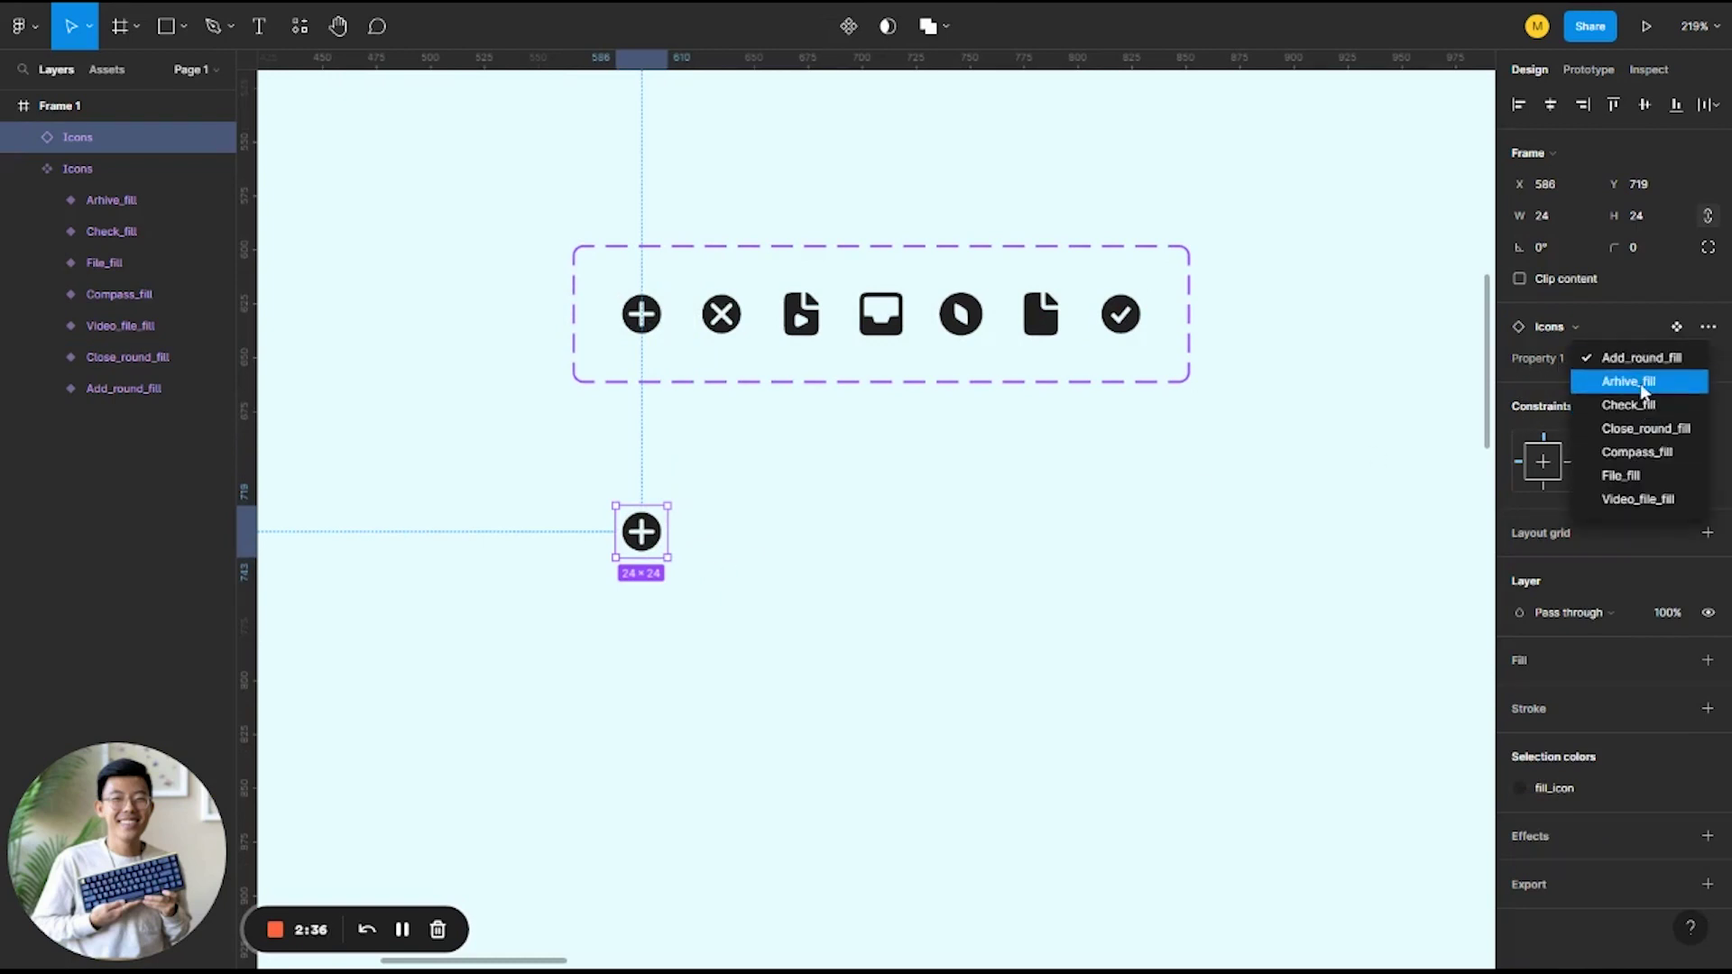
left_click(1643, 383)
left_click(1653, 359)
left_click(1647, 406)
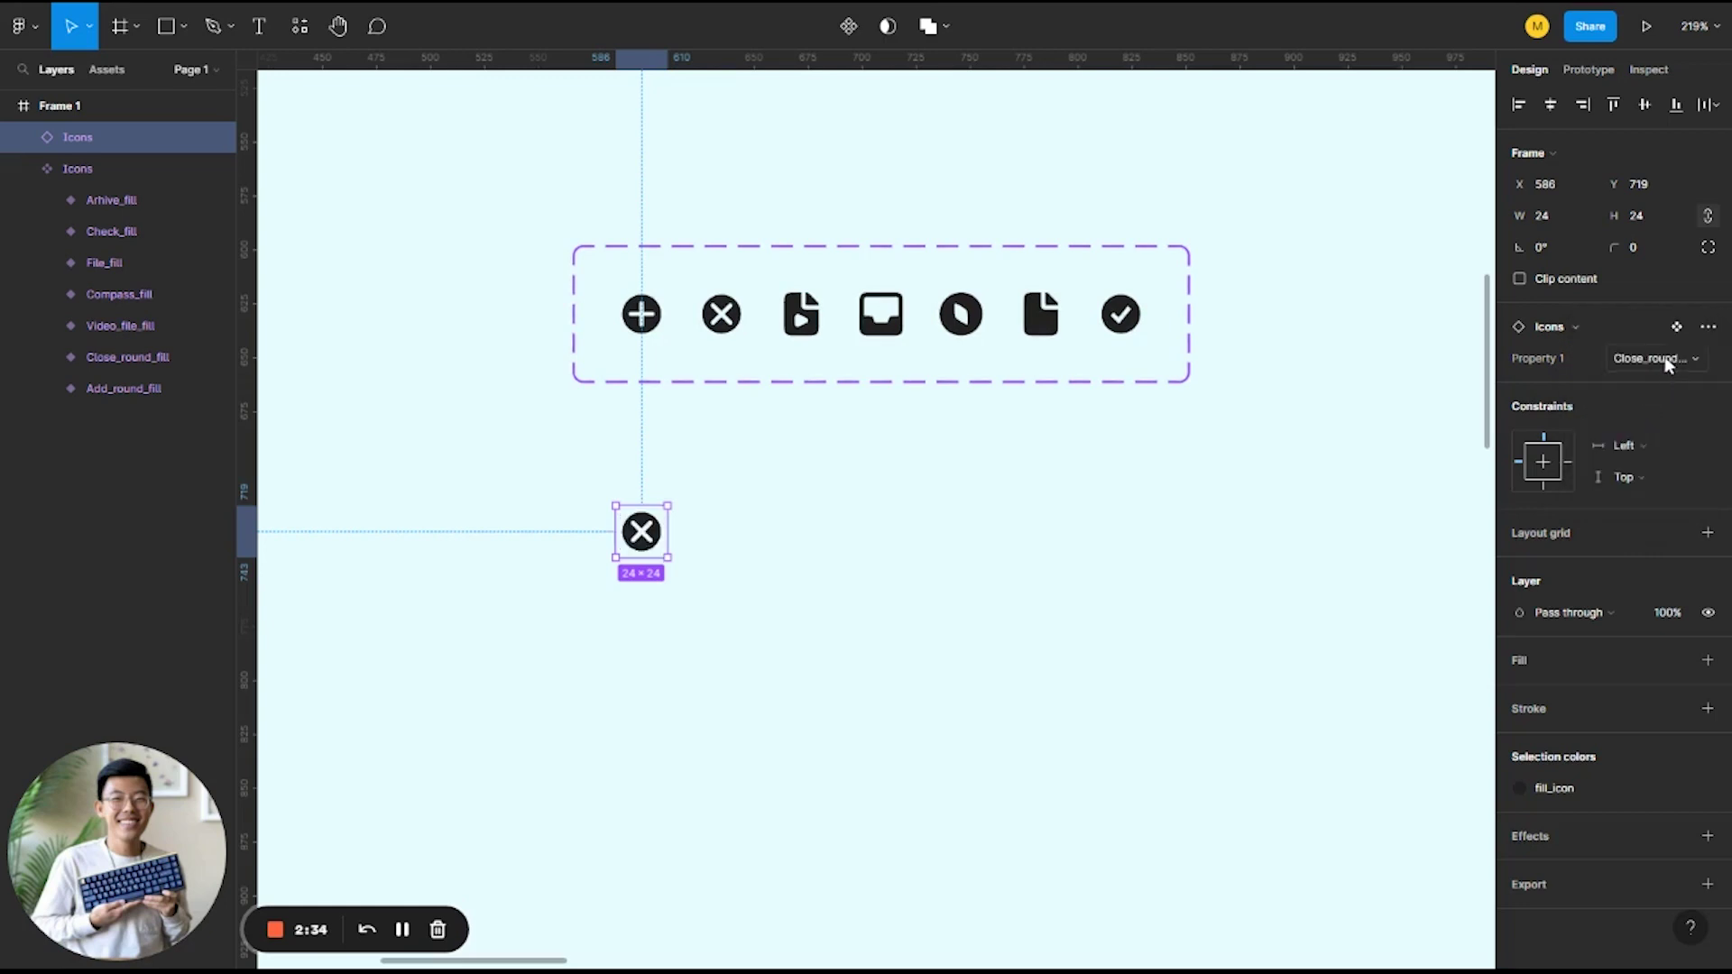
left_click(1667, 362)
left_click(1650, 420)
left_click(1651, 361)
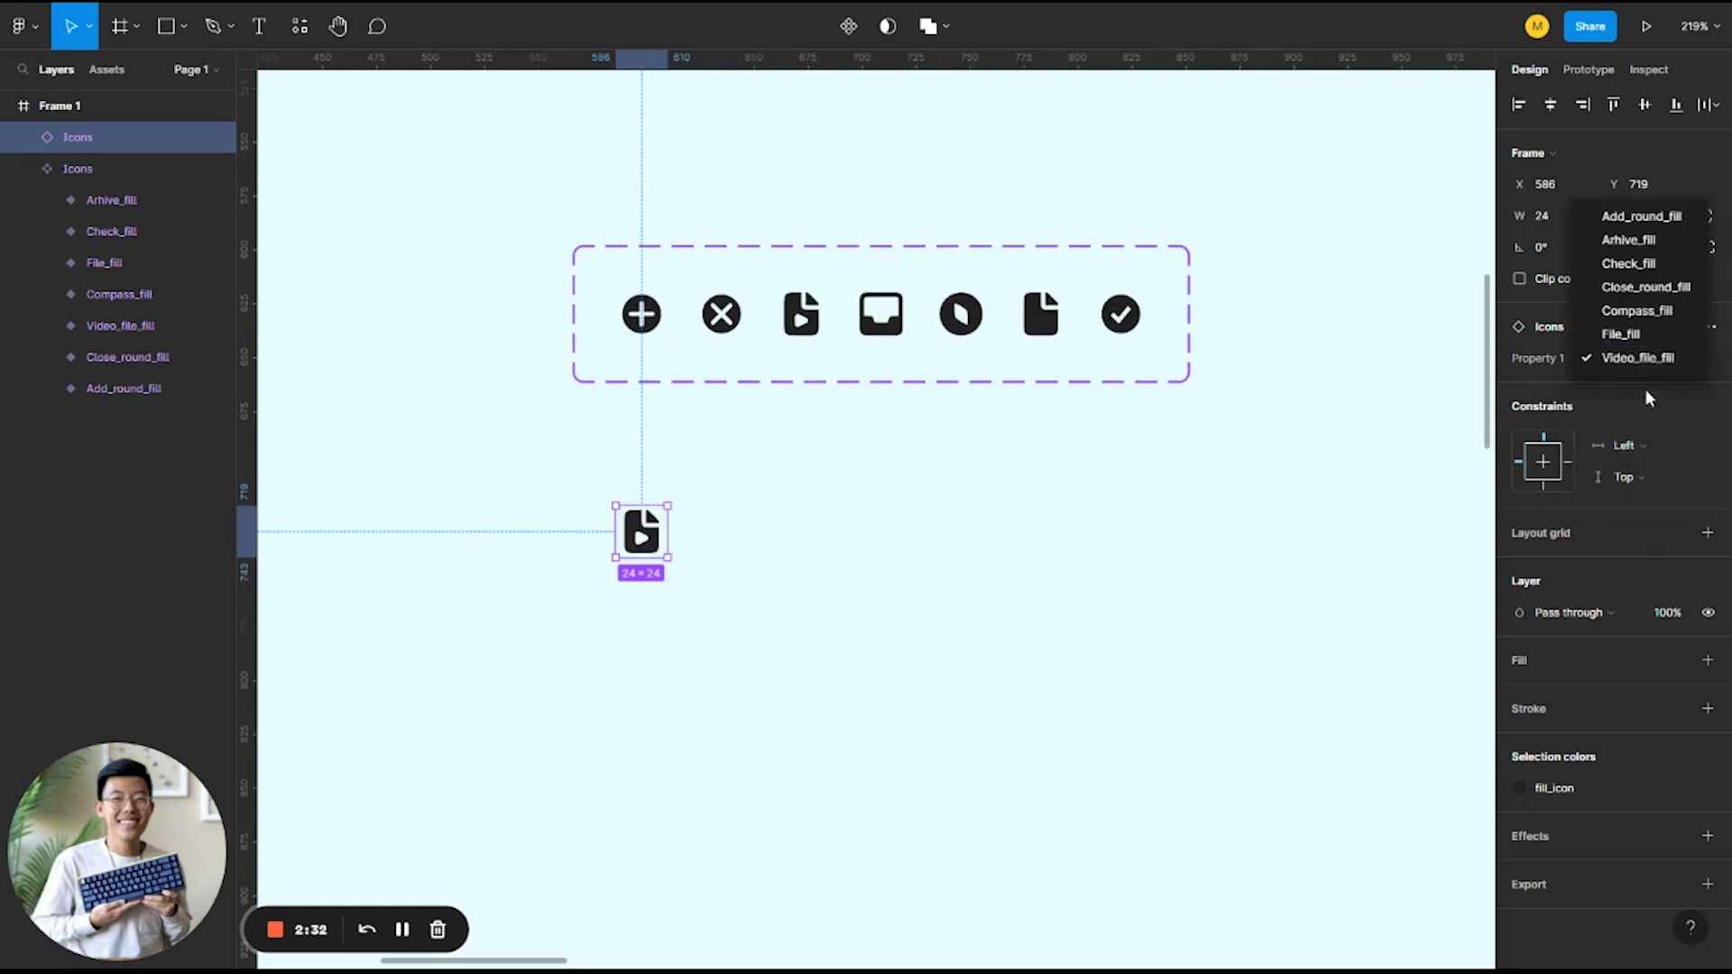
left_click(1637, 333)
left_click(1656, 358)
left_click(1634, 239)
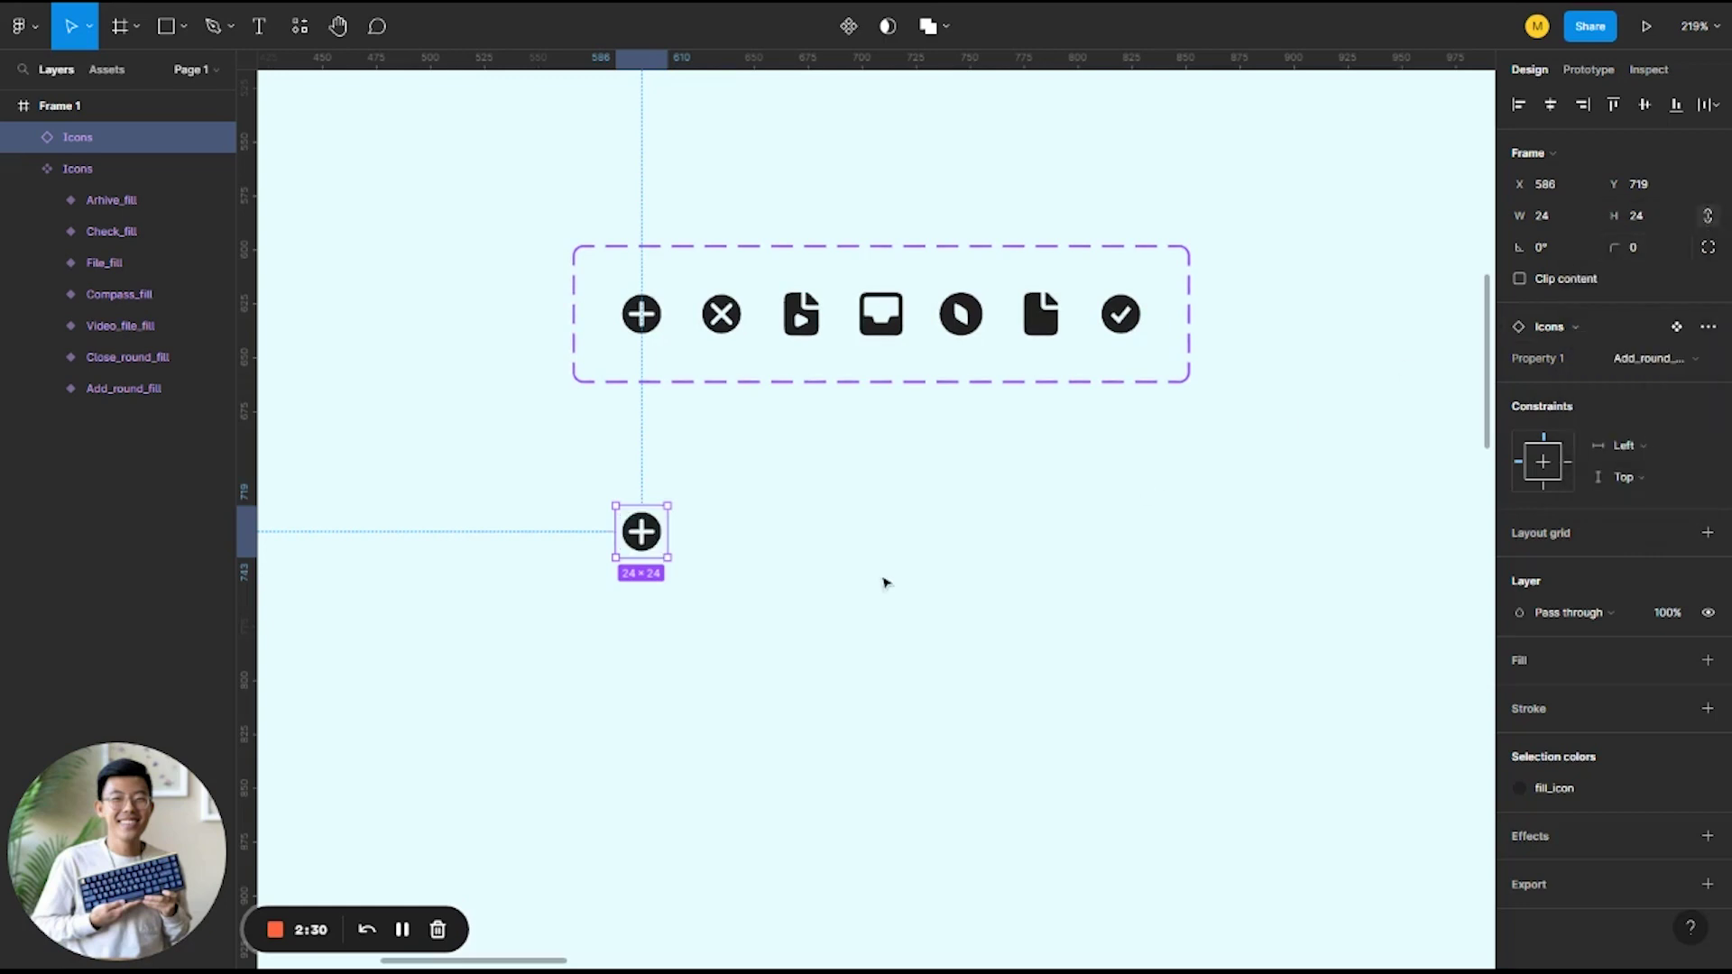
Rename the Icons component set's variant property as Icon Type
left_click(1176, 281)
double_click(1563, 408)
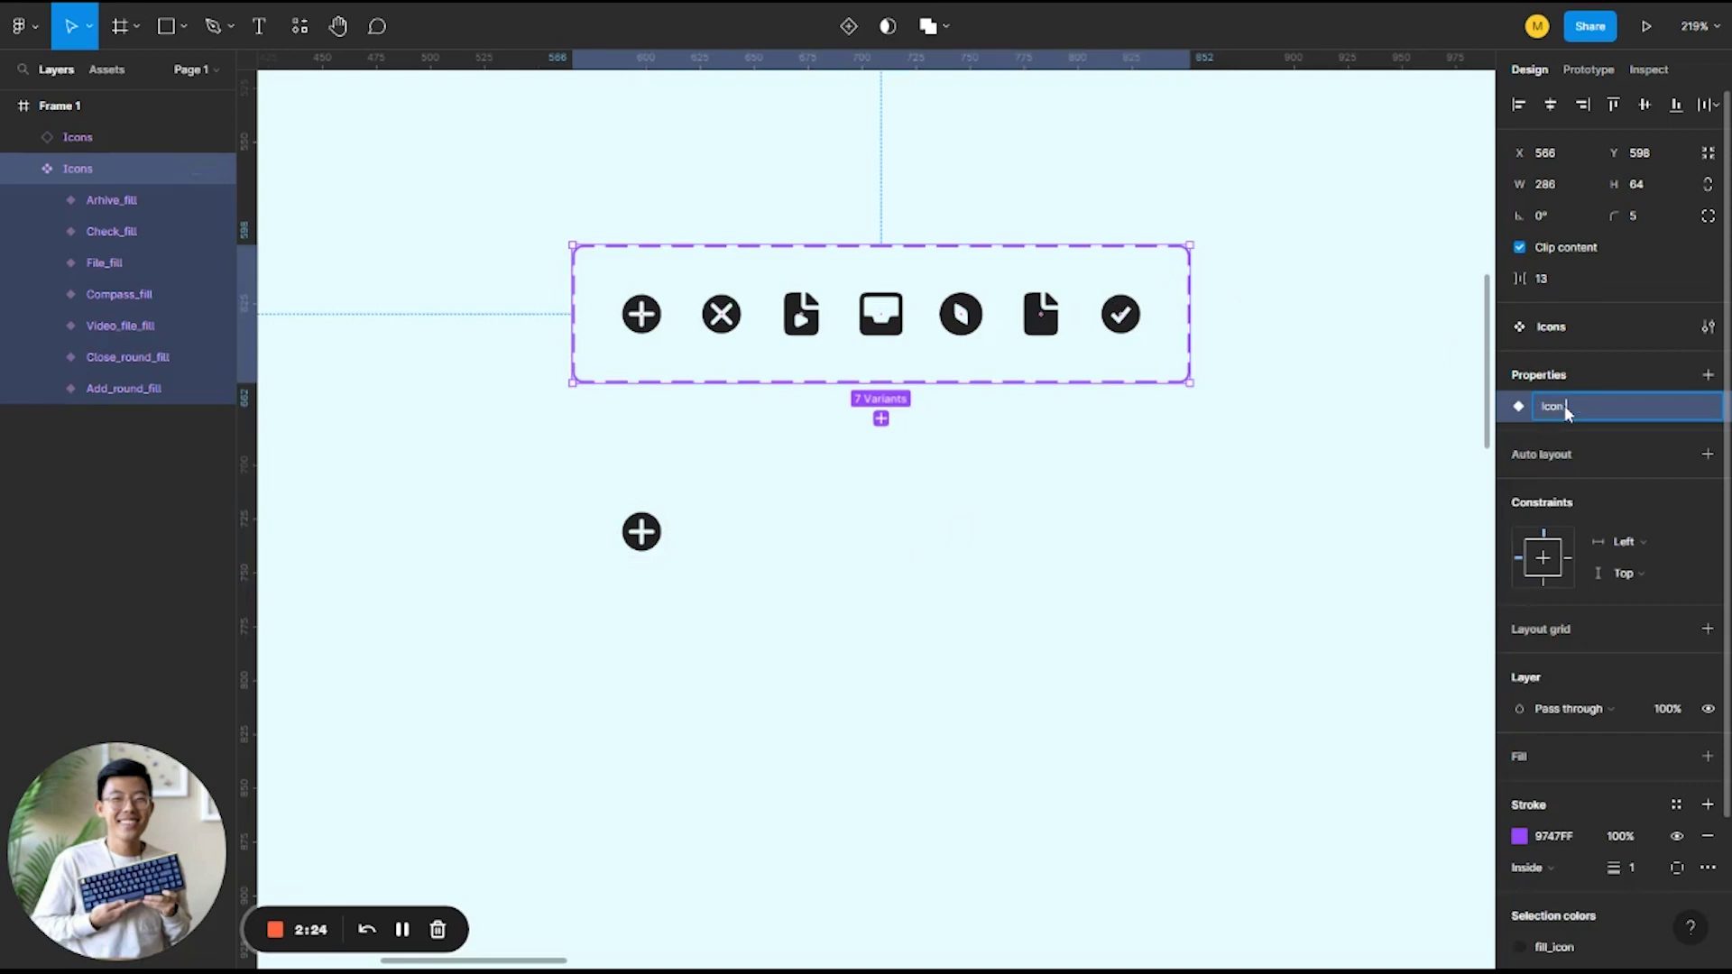
type("Icon Type")
key("Return")
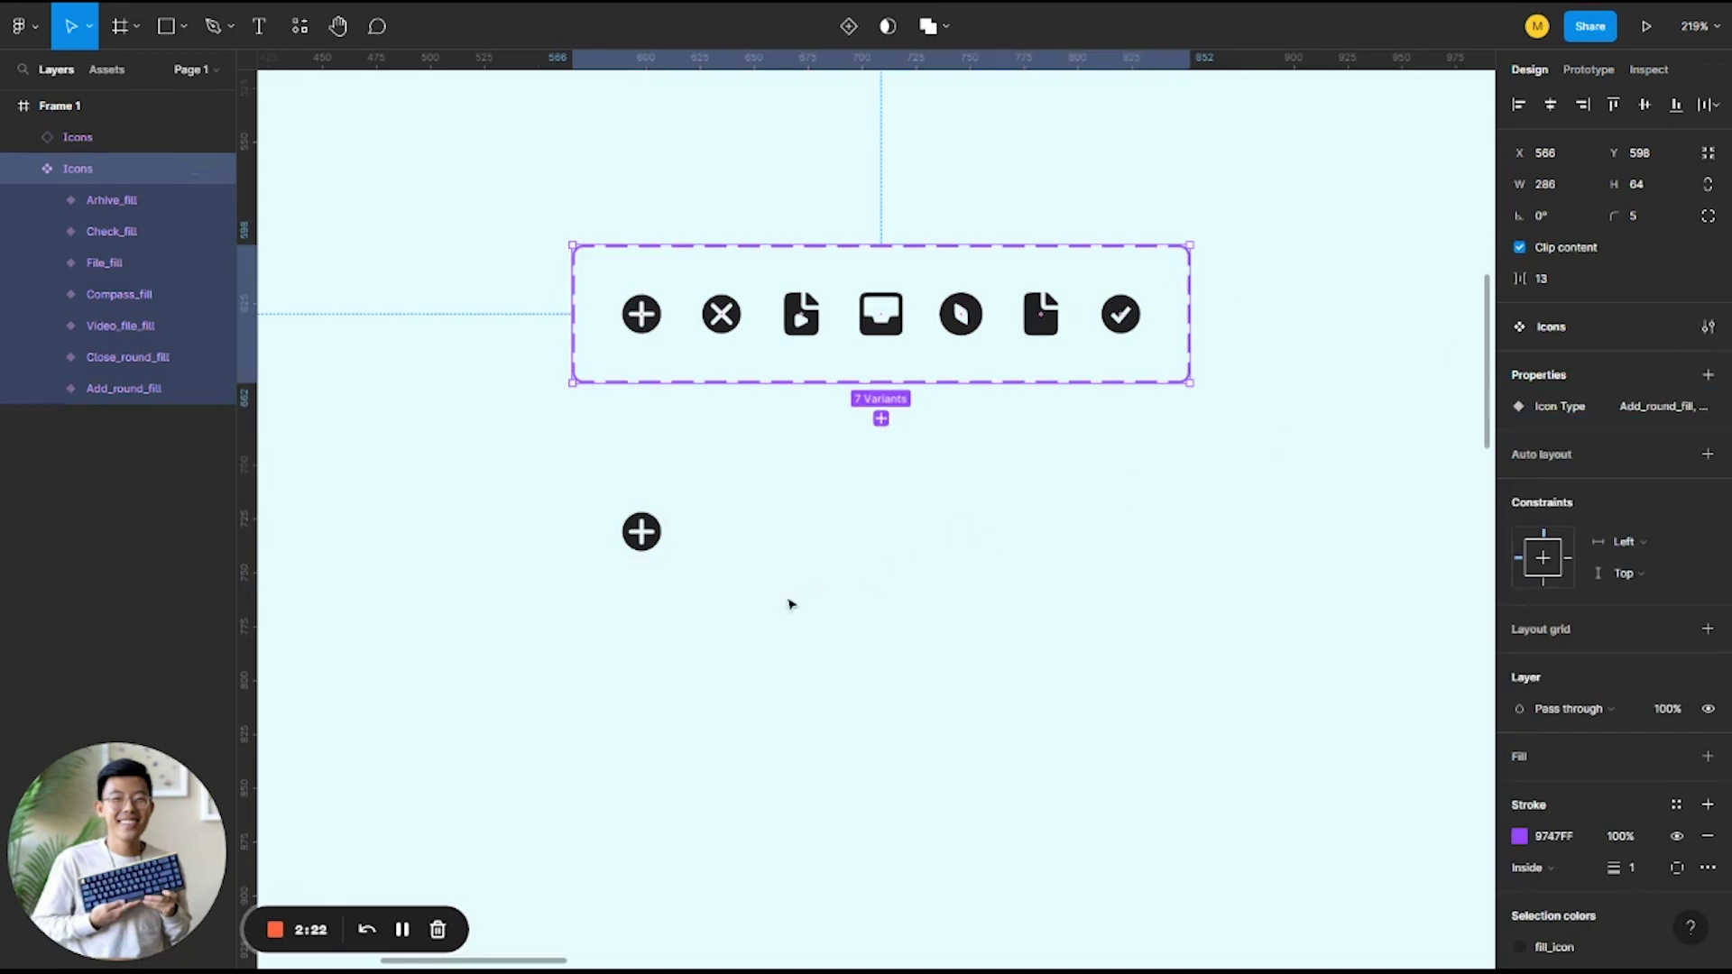
left_click(794, 599)
Move the plus icon instance to the right, below the file icon of the component set
left_click(641, 531)
left_click_drag(642, 532, 1023, 516)
left_click(1144, 538)
left_click(922, 545)
Add the text "Button" and place it just to the left of the plus icon instance, roughly level with it
key("t")
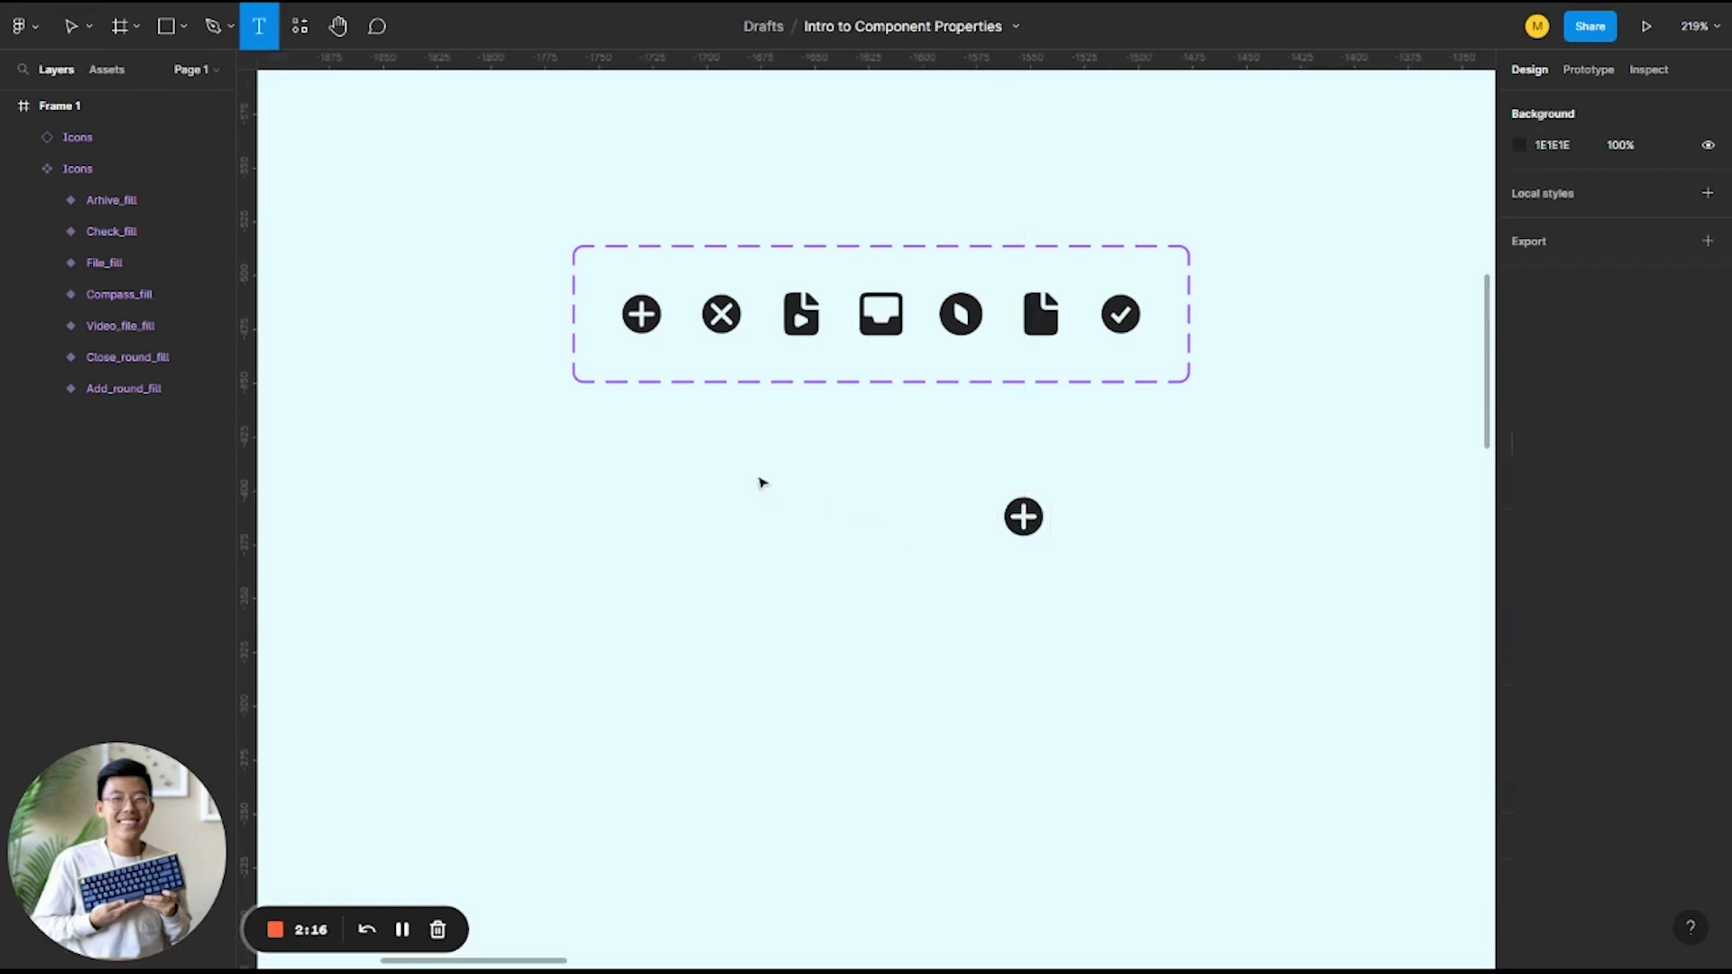
left_click(821, 520)
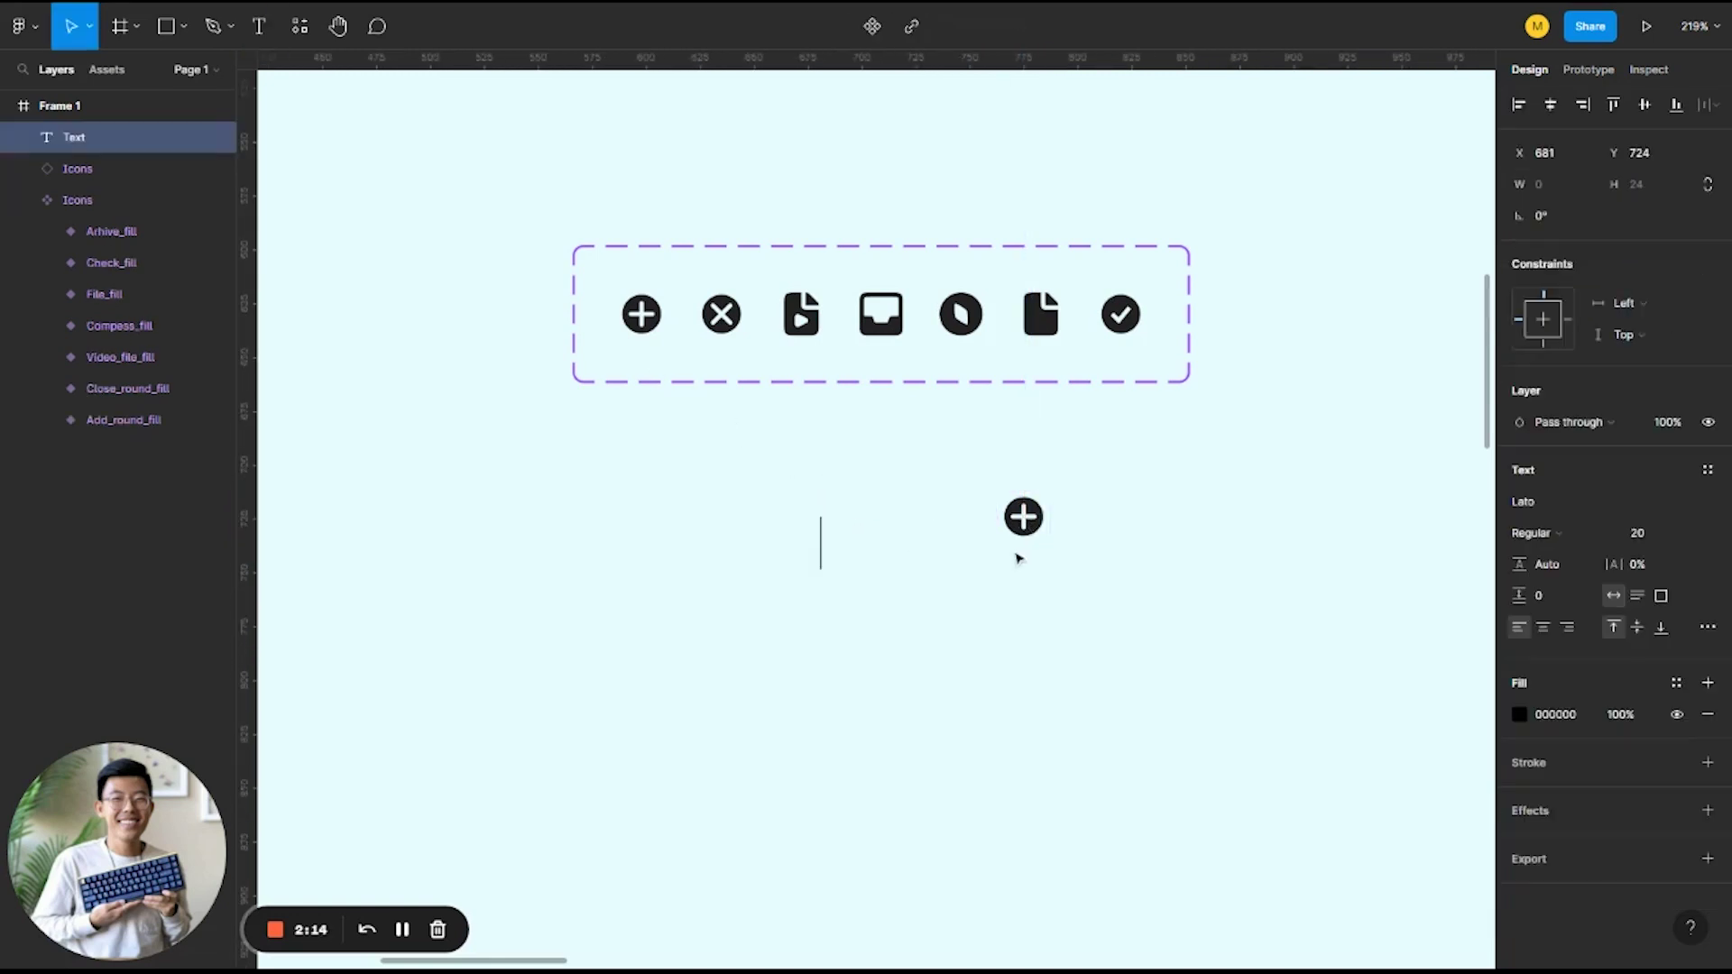
type("Button")
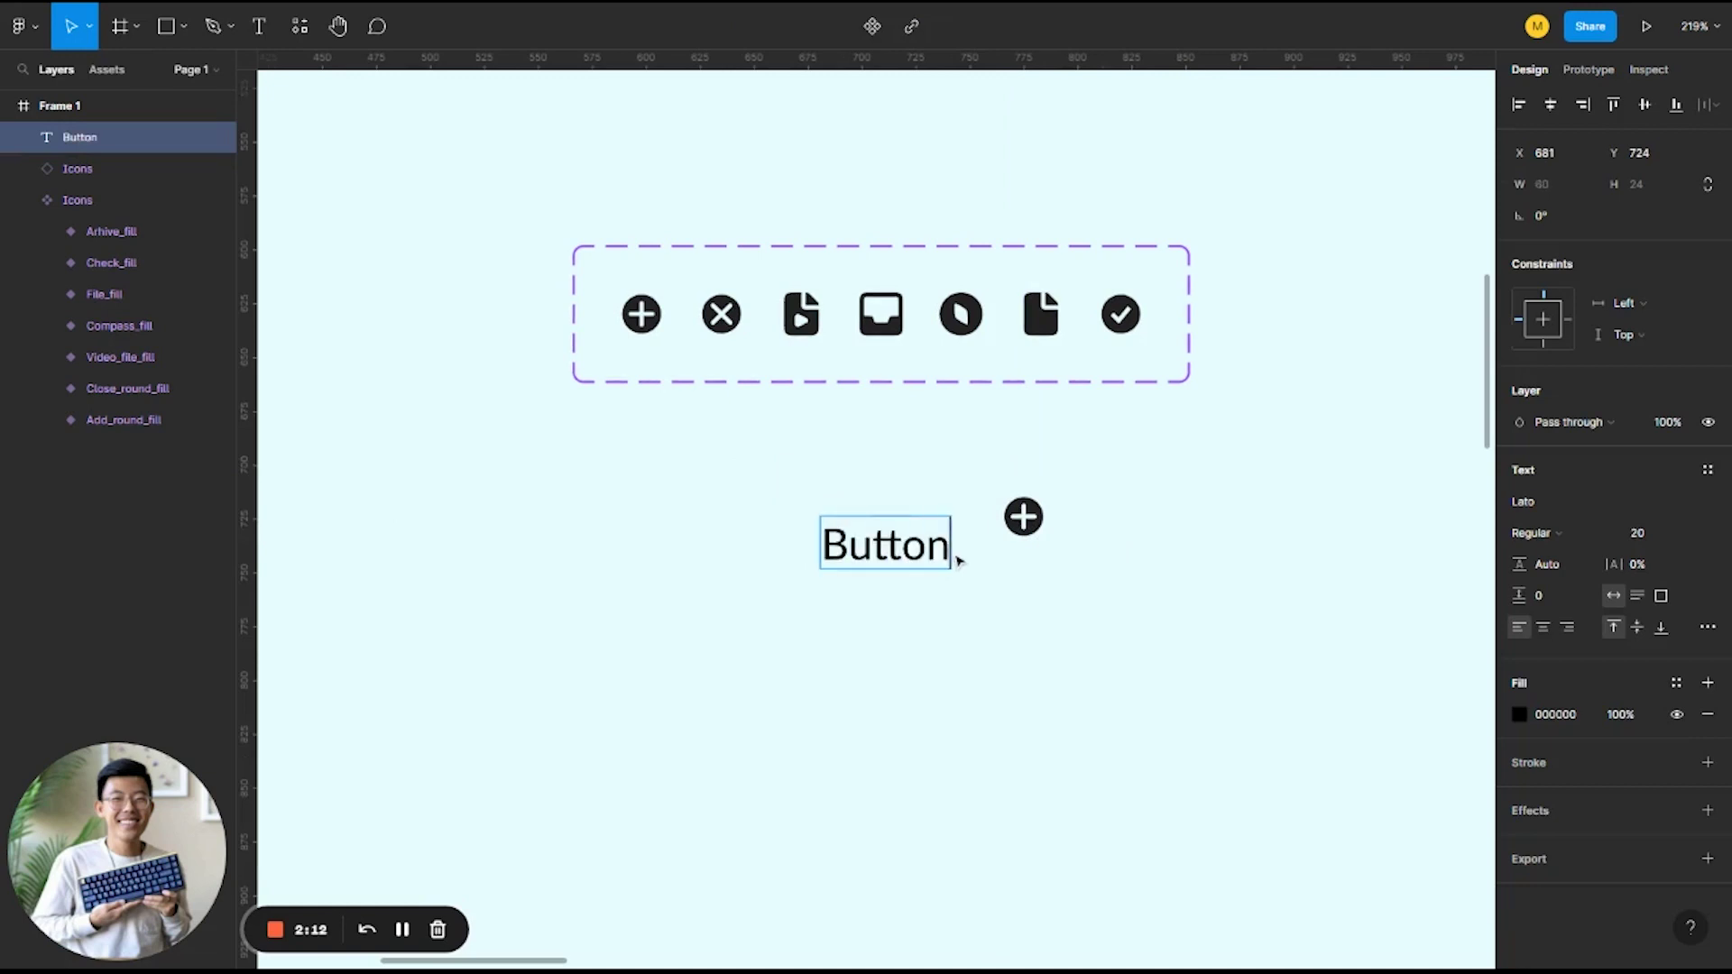
key("Escape")
left_click_drag(914, 552, 922, 526)
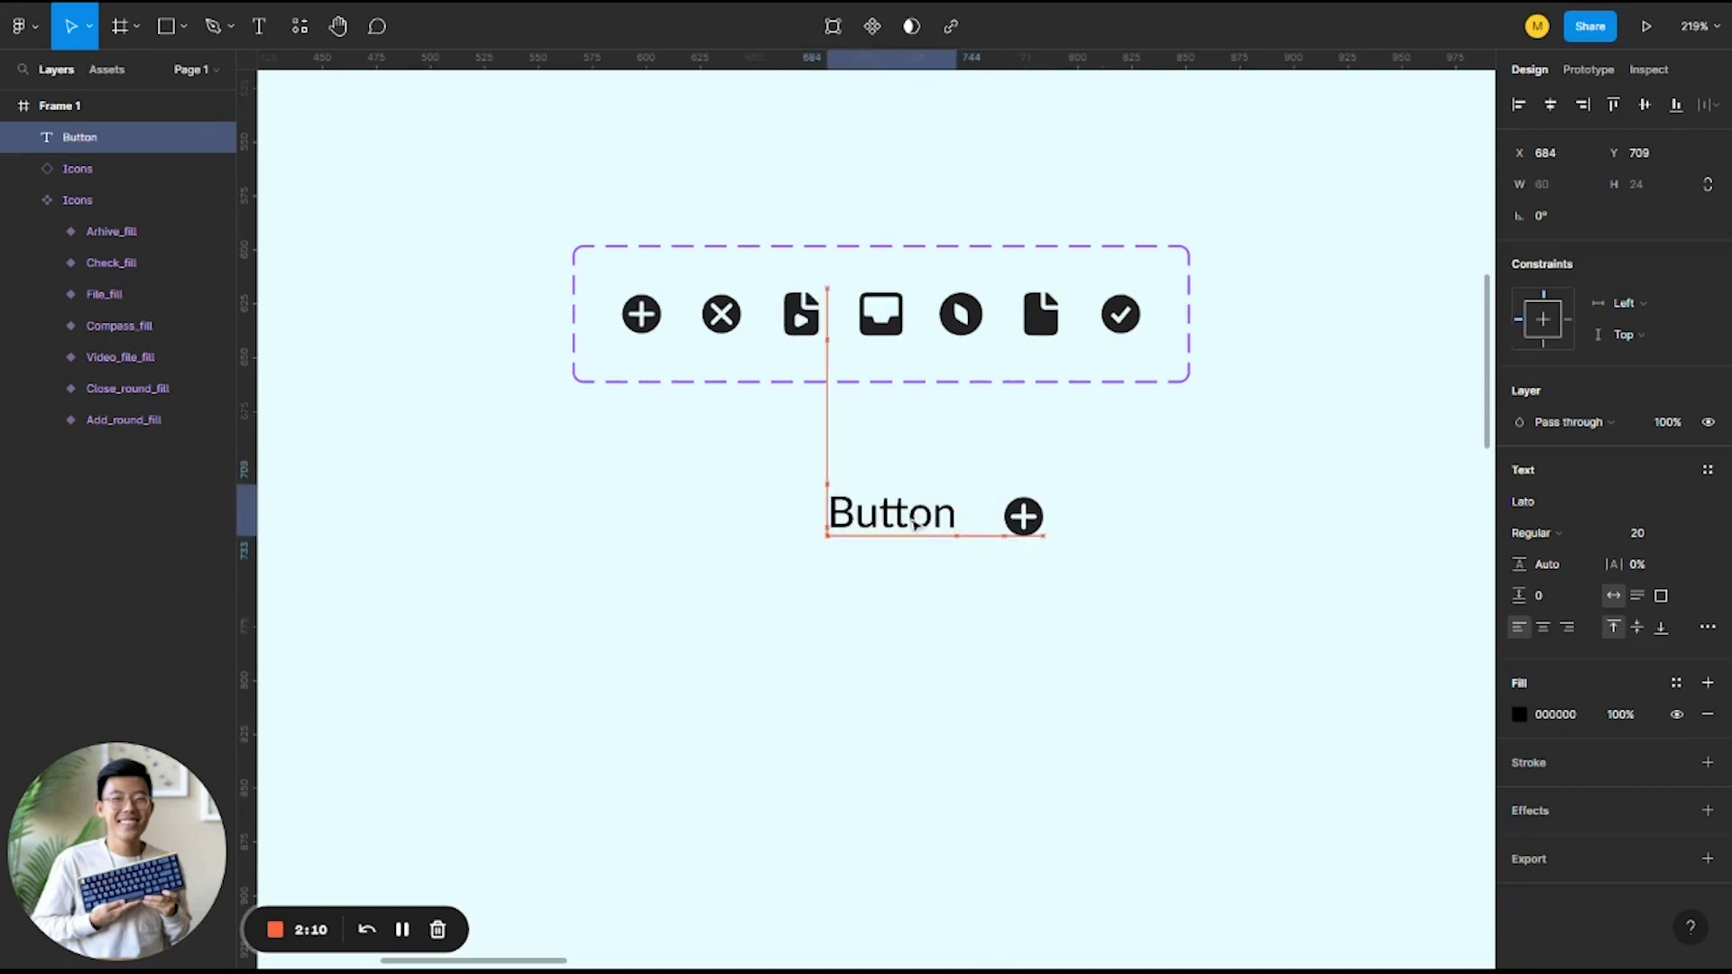
Group the Button text with the plus icon instance, make it an auto layout frame, and move it left to X 613
left_click(1034, 524, "shift")
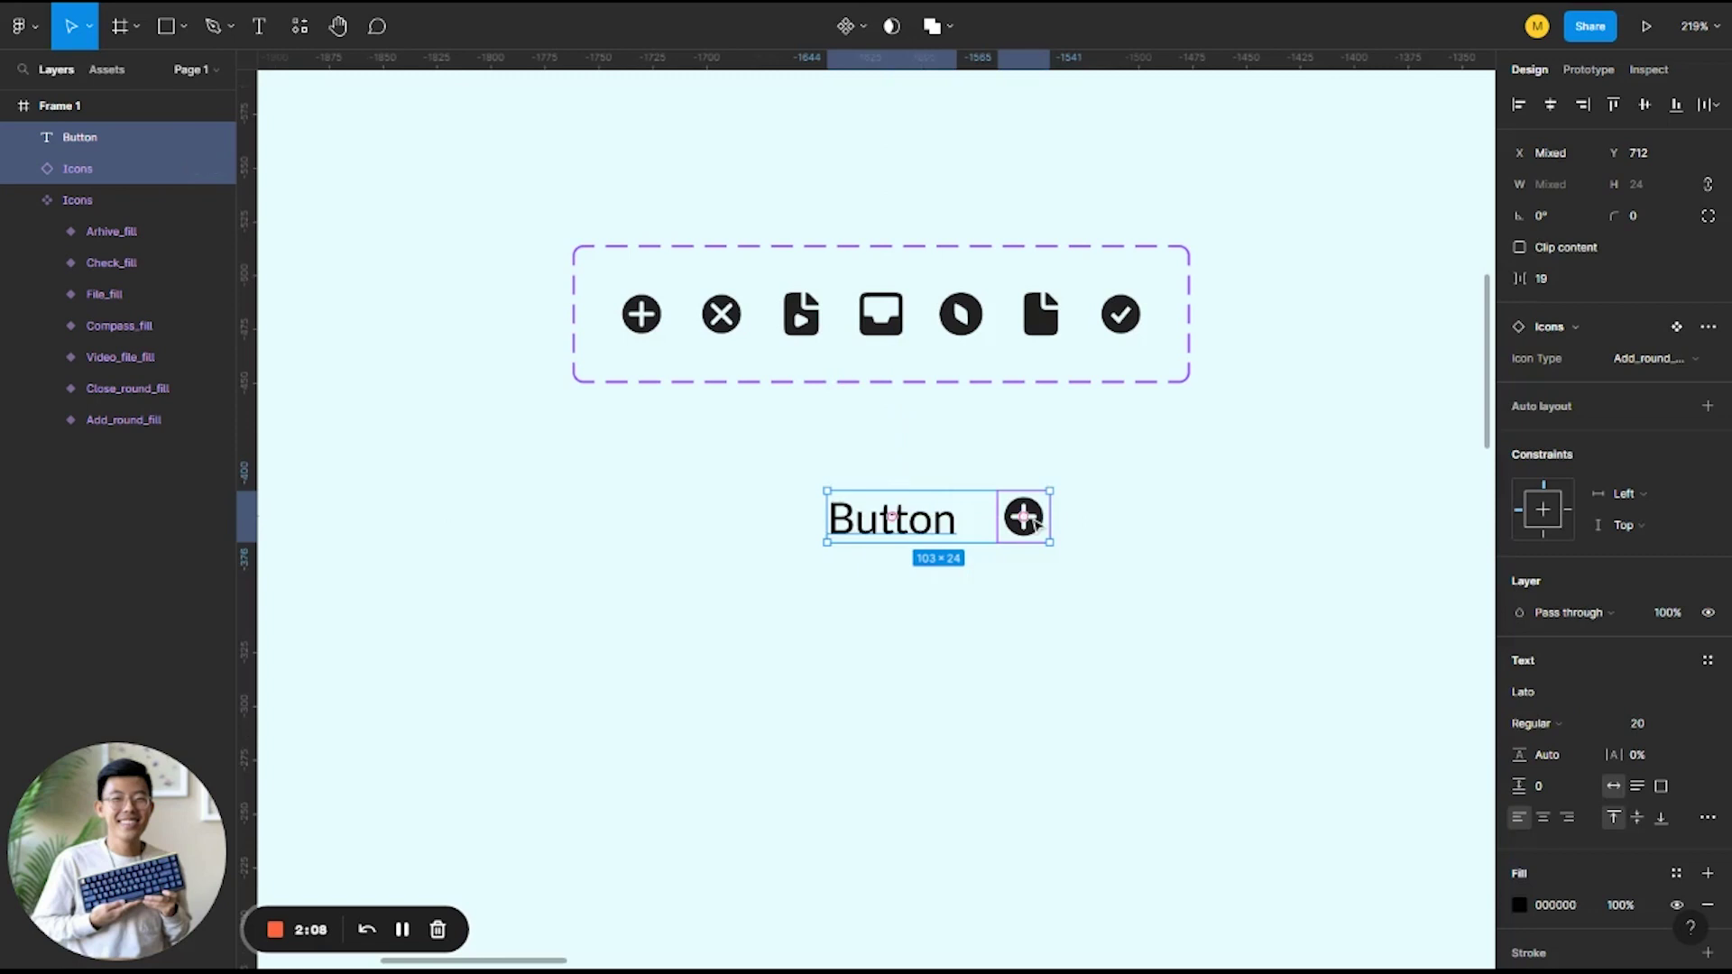
right_click(1021, 533)
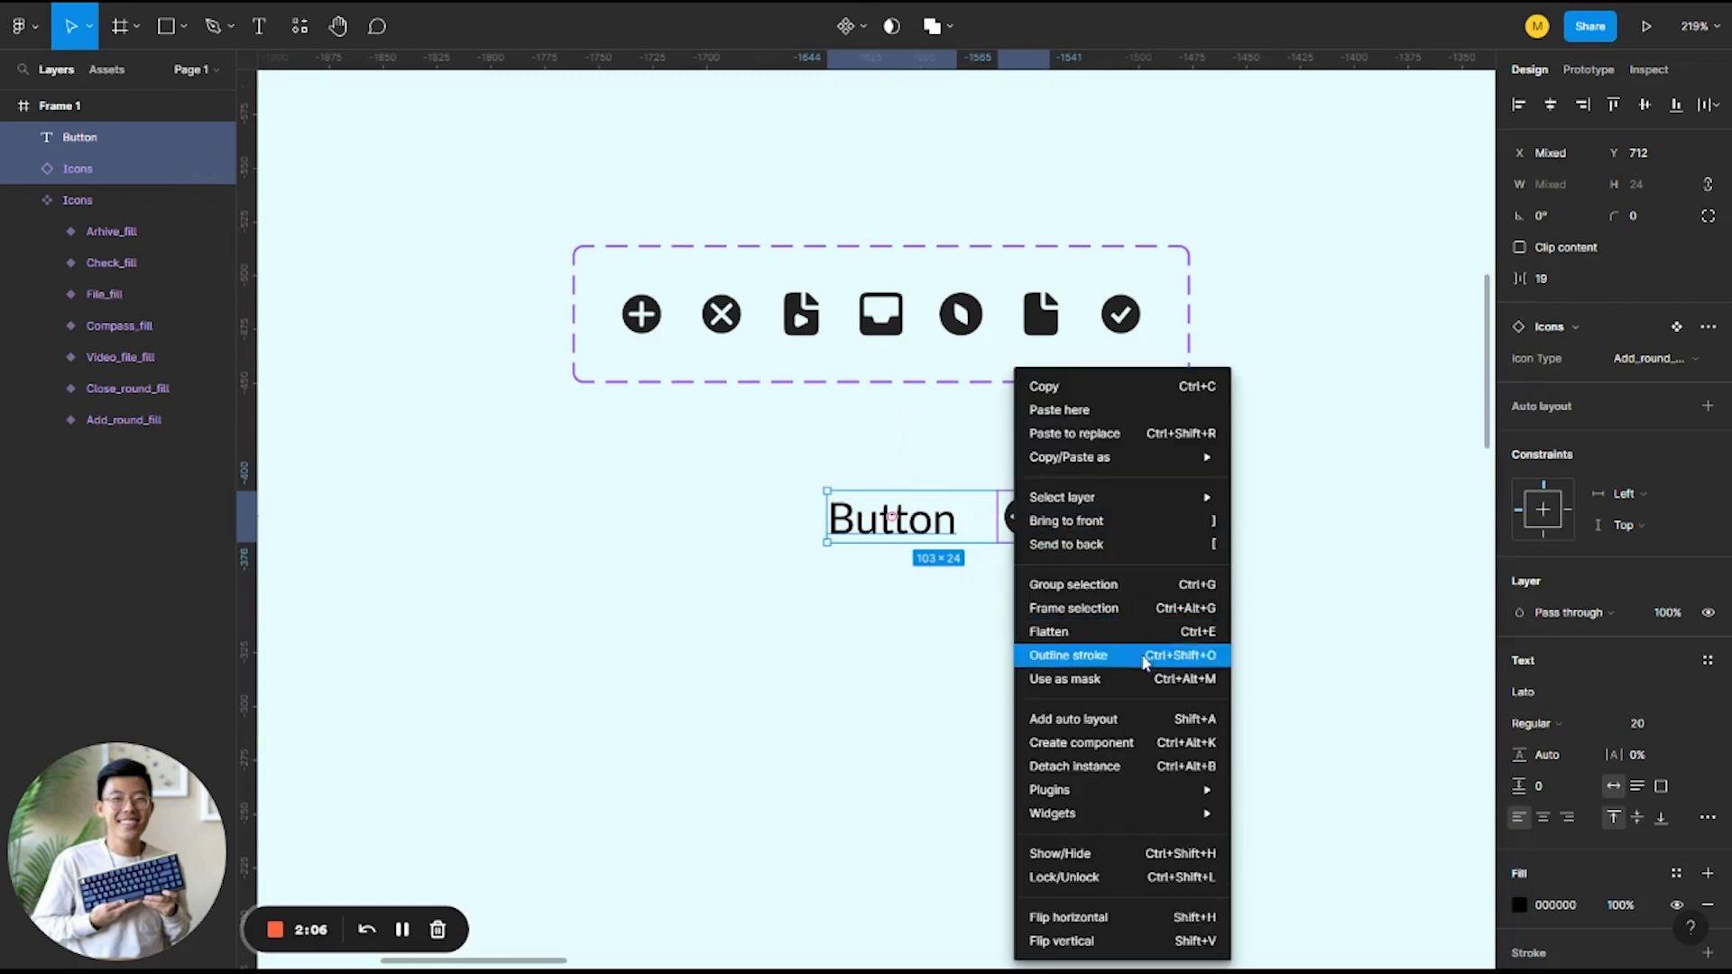
mouse_move(1118, 791)
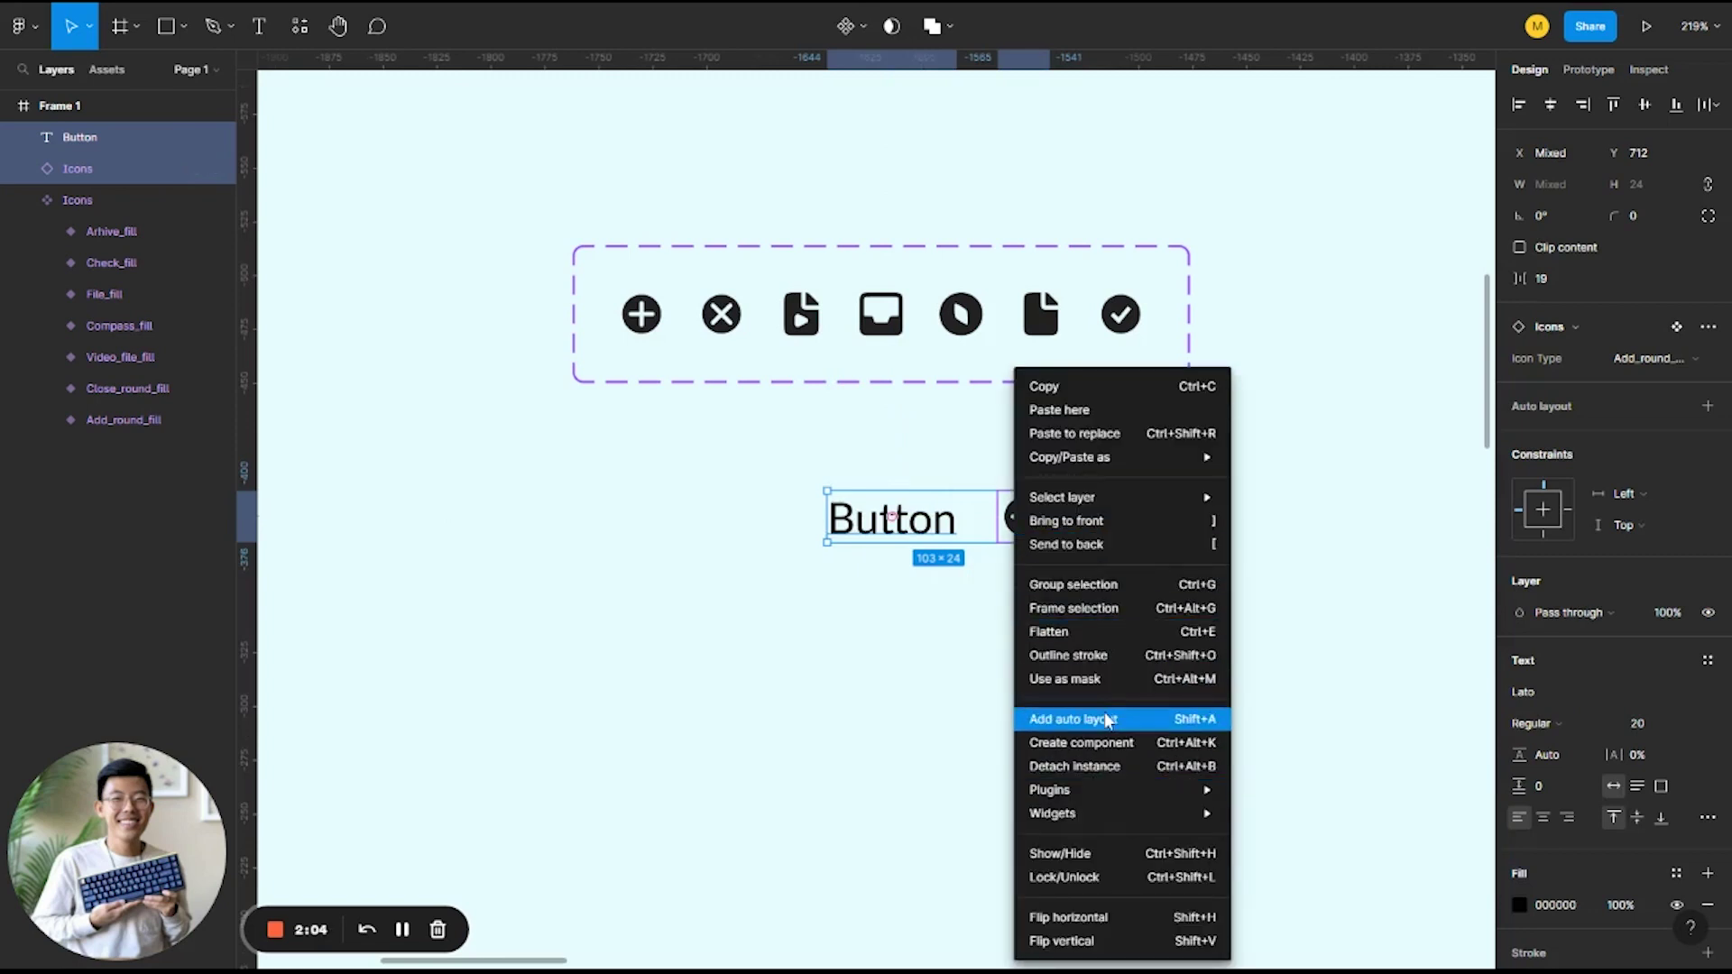
left_click(1073, 584)
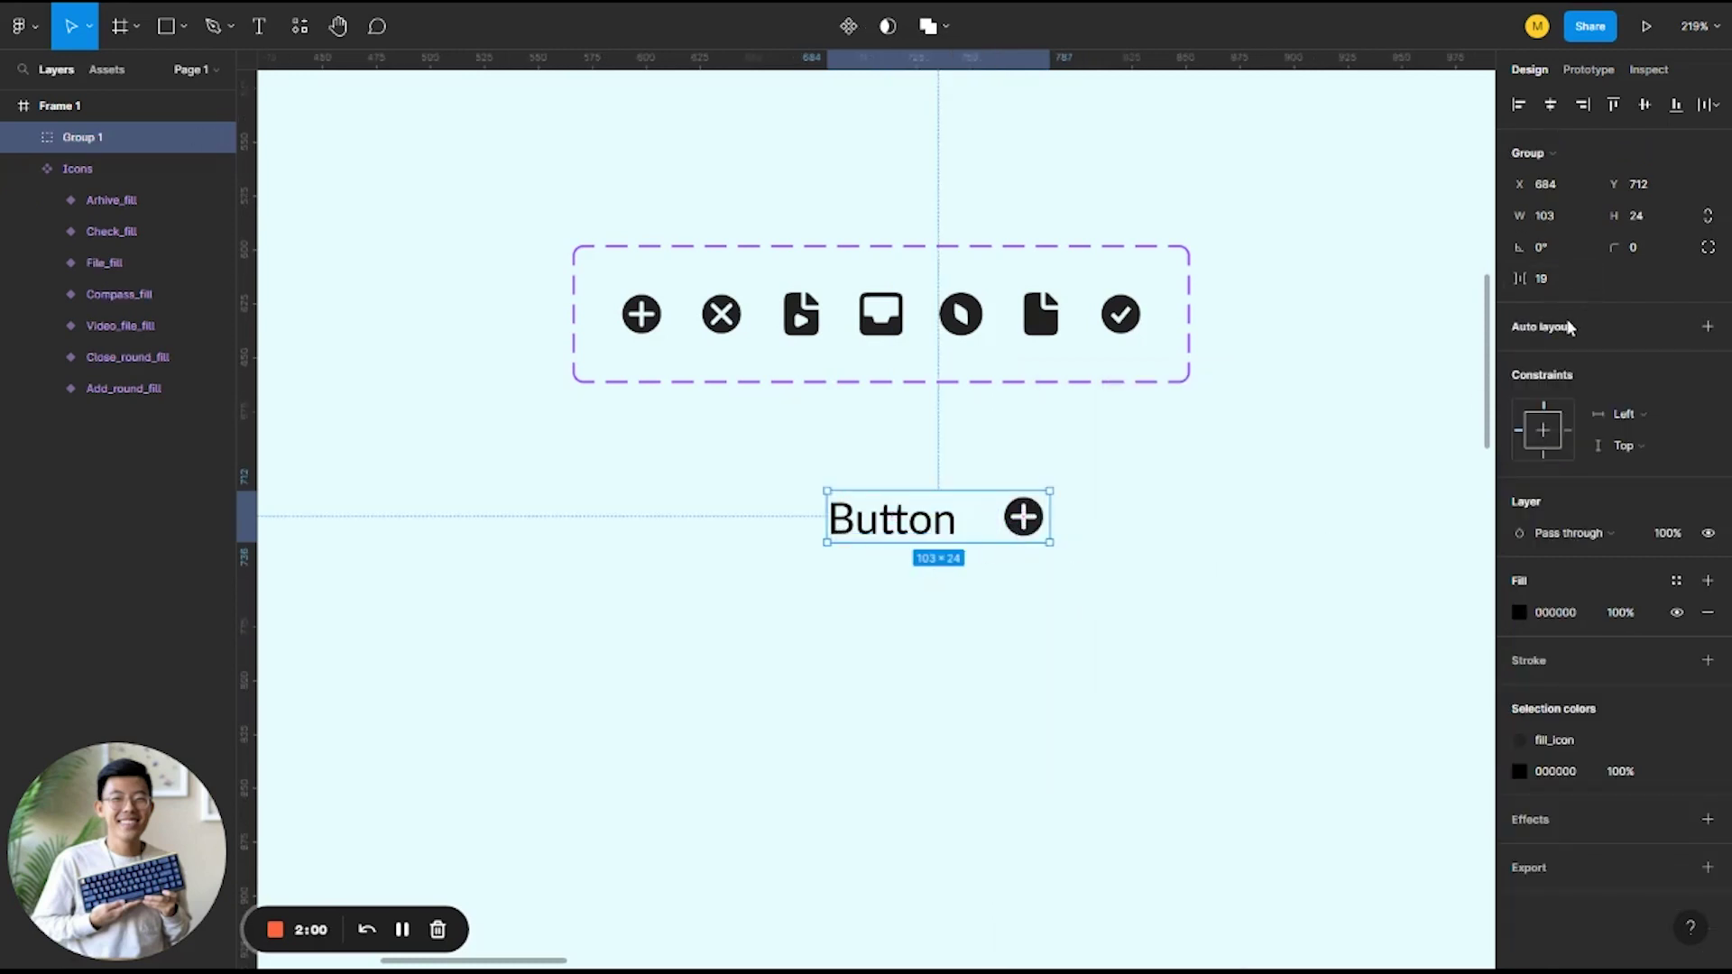
key("shift+a")
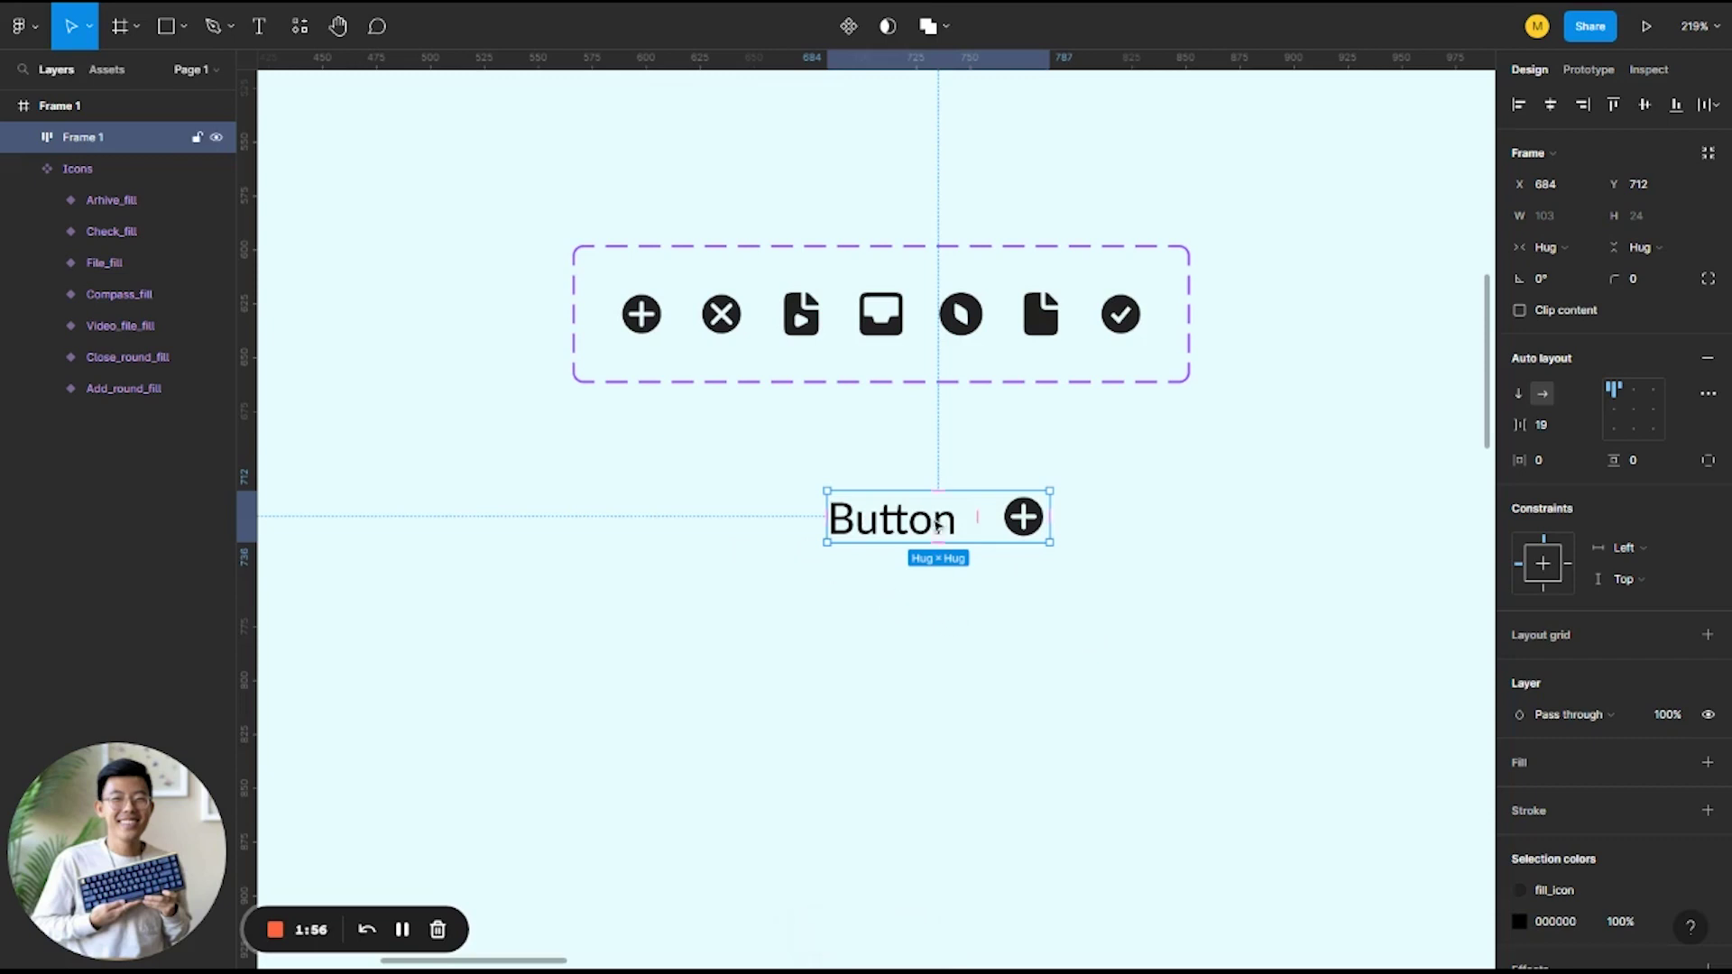
left_click_drag(937, 523, 784, 523)
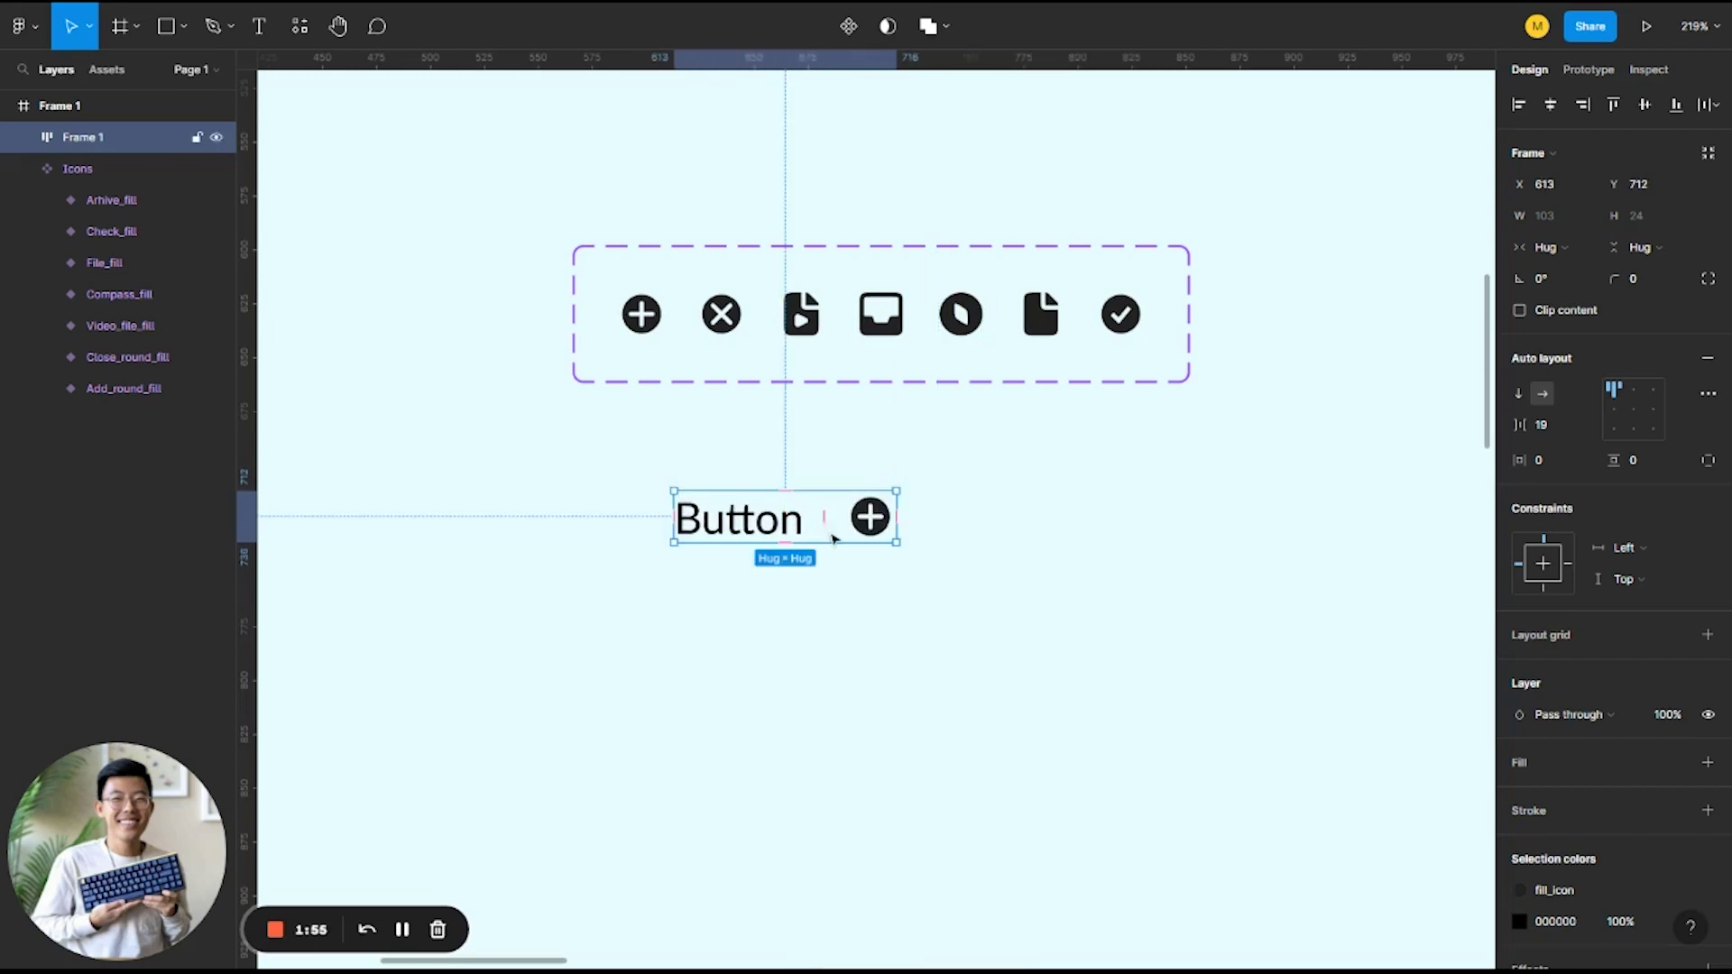
Set the auto layout frame's horizontal and vertical padding to 10
left_click(1539, 464)
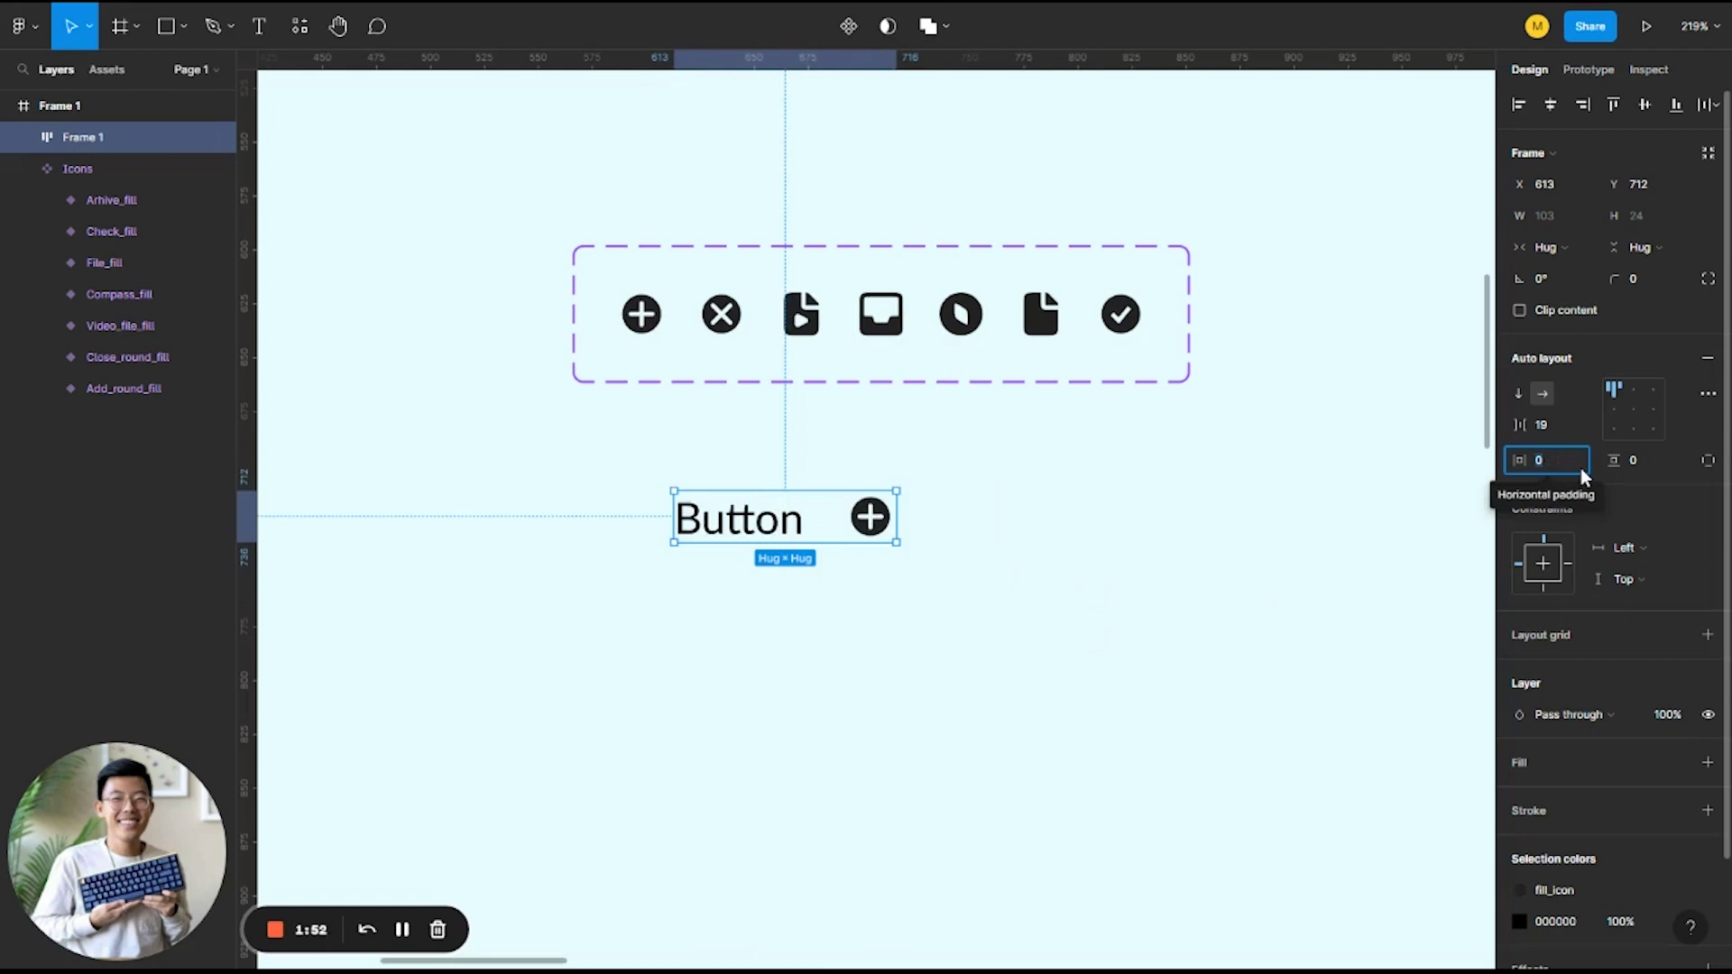
type("10")
key("Tab")
type("10")
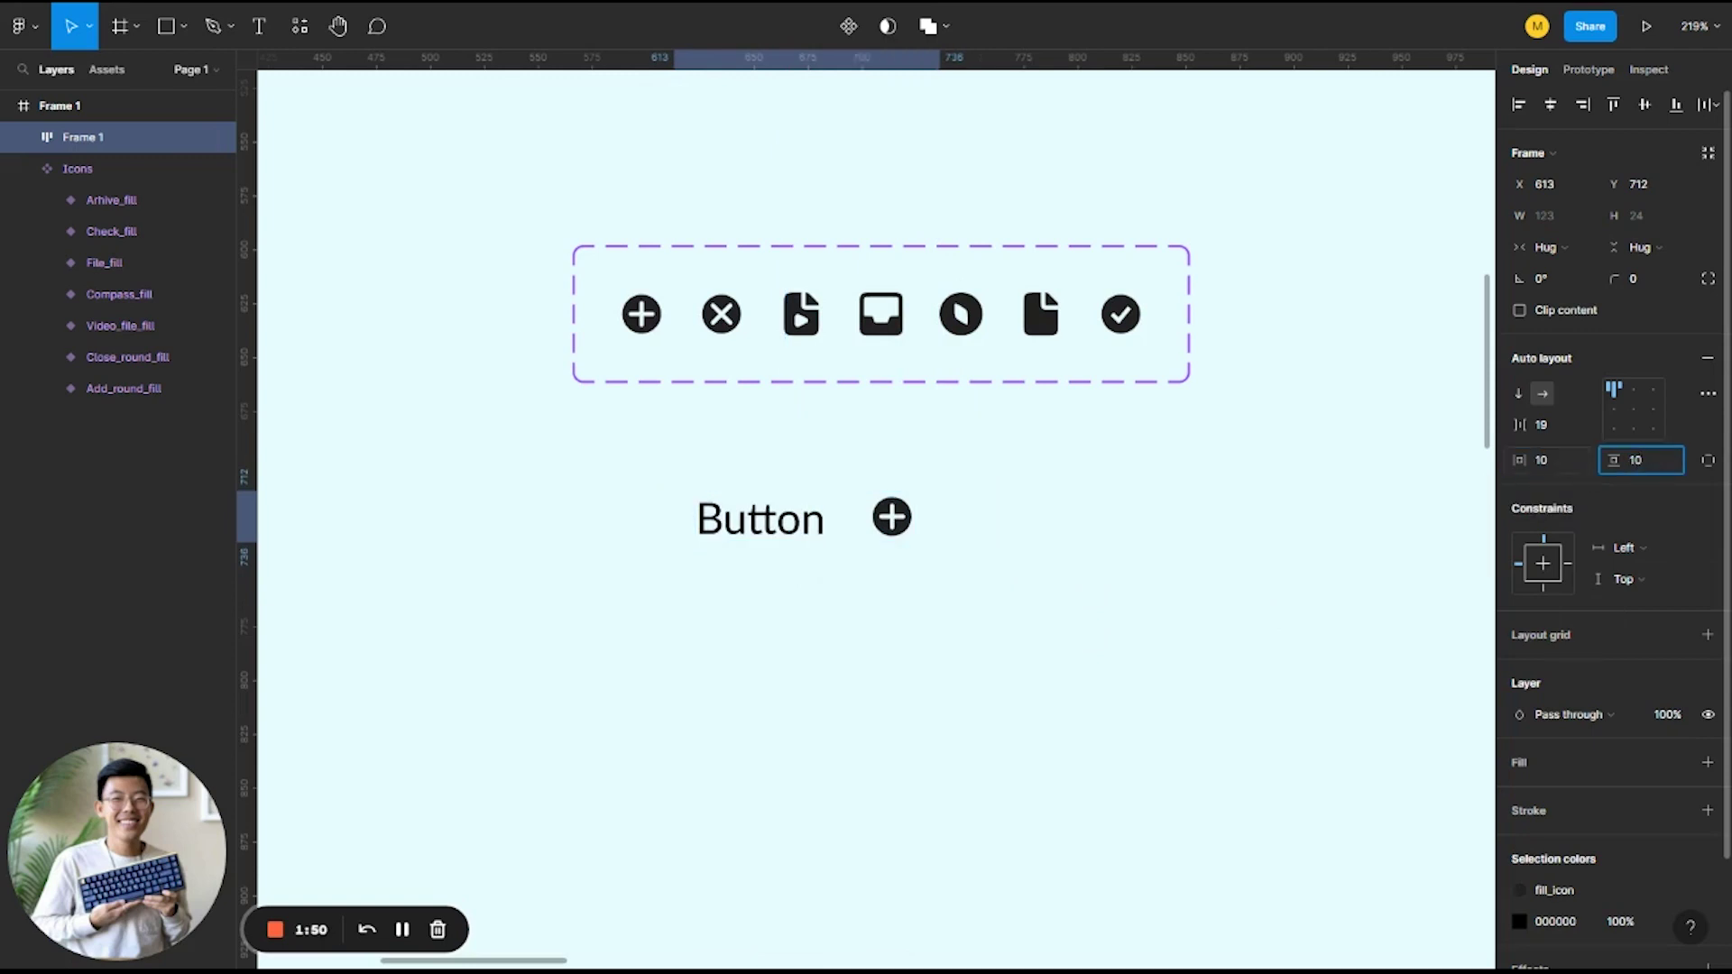
Add a fill to the button frame using the Gray 6 color style
left_click(1676, 765)
left_click(1683, 721)
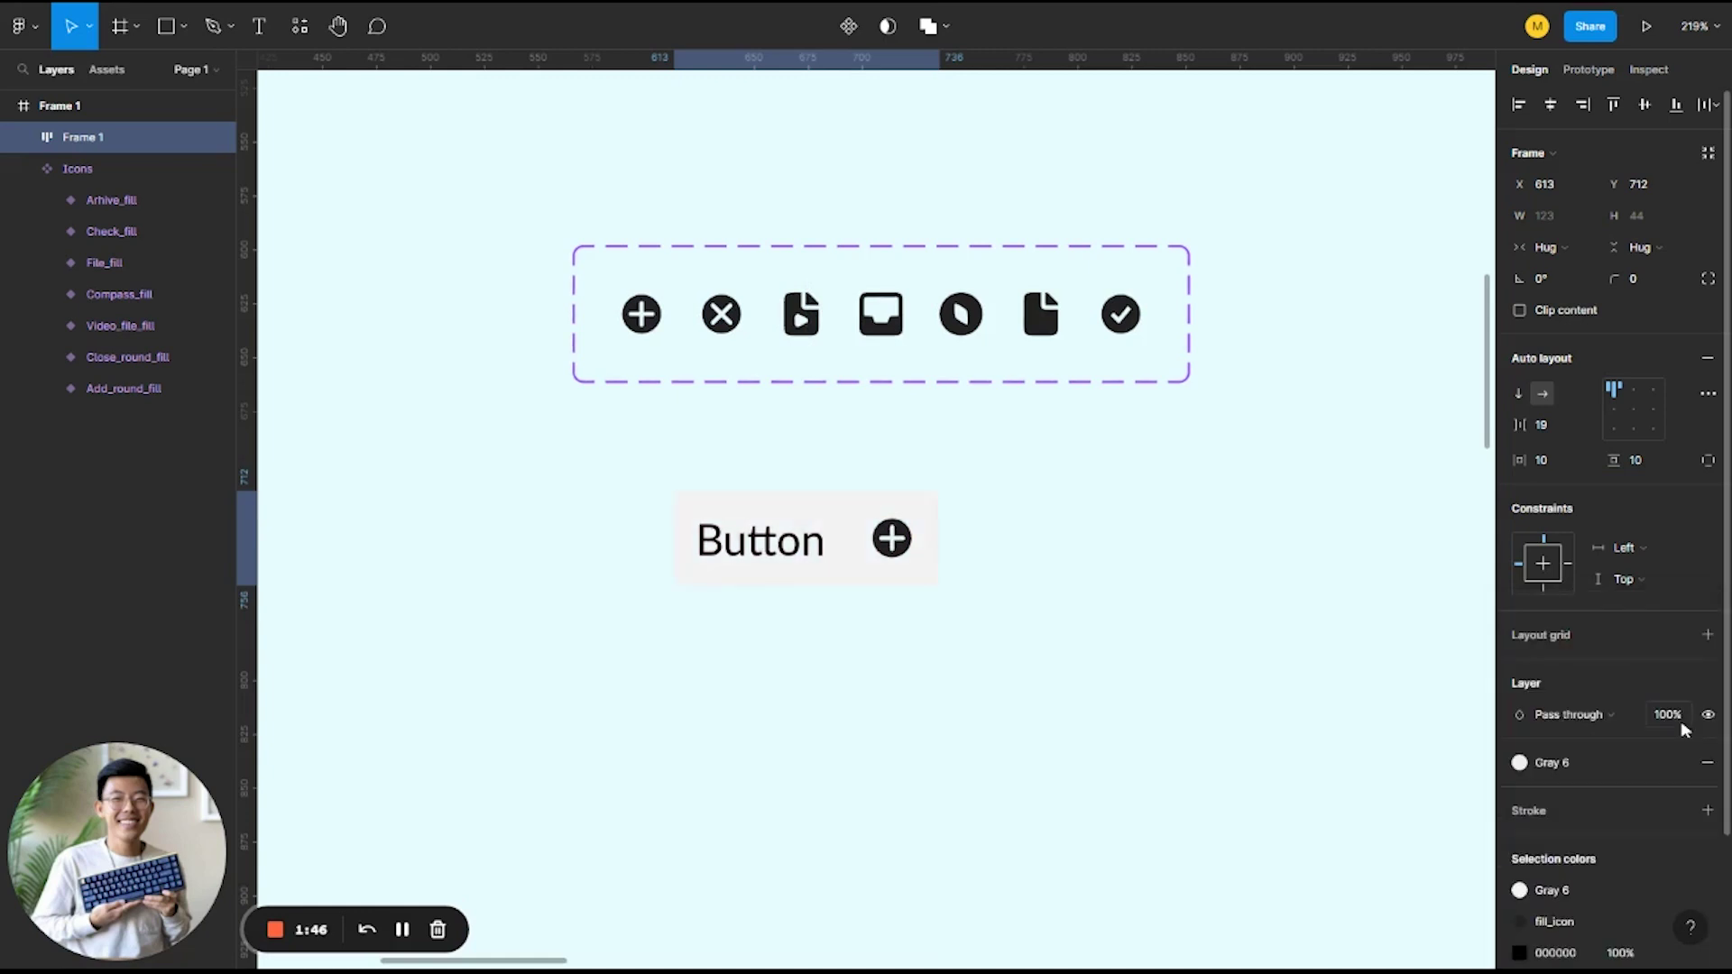
left_click(1572, 765)
scroll(1680, 792, "down", 1)
scroll(1620, 797, "up", 1)
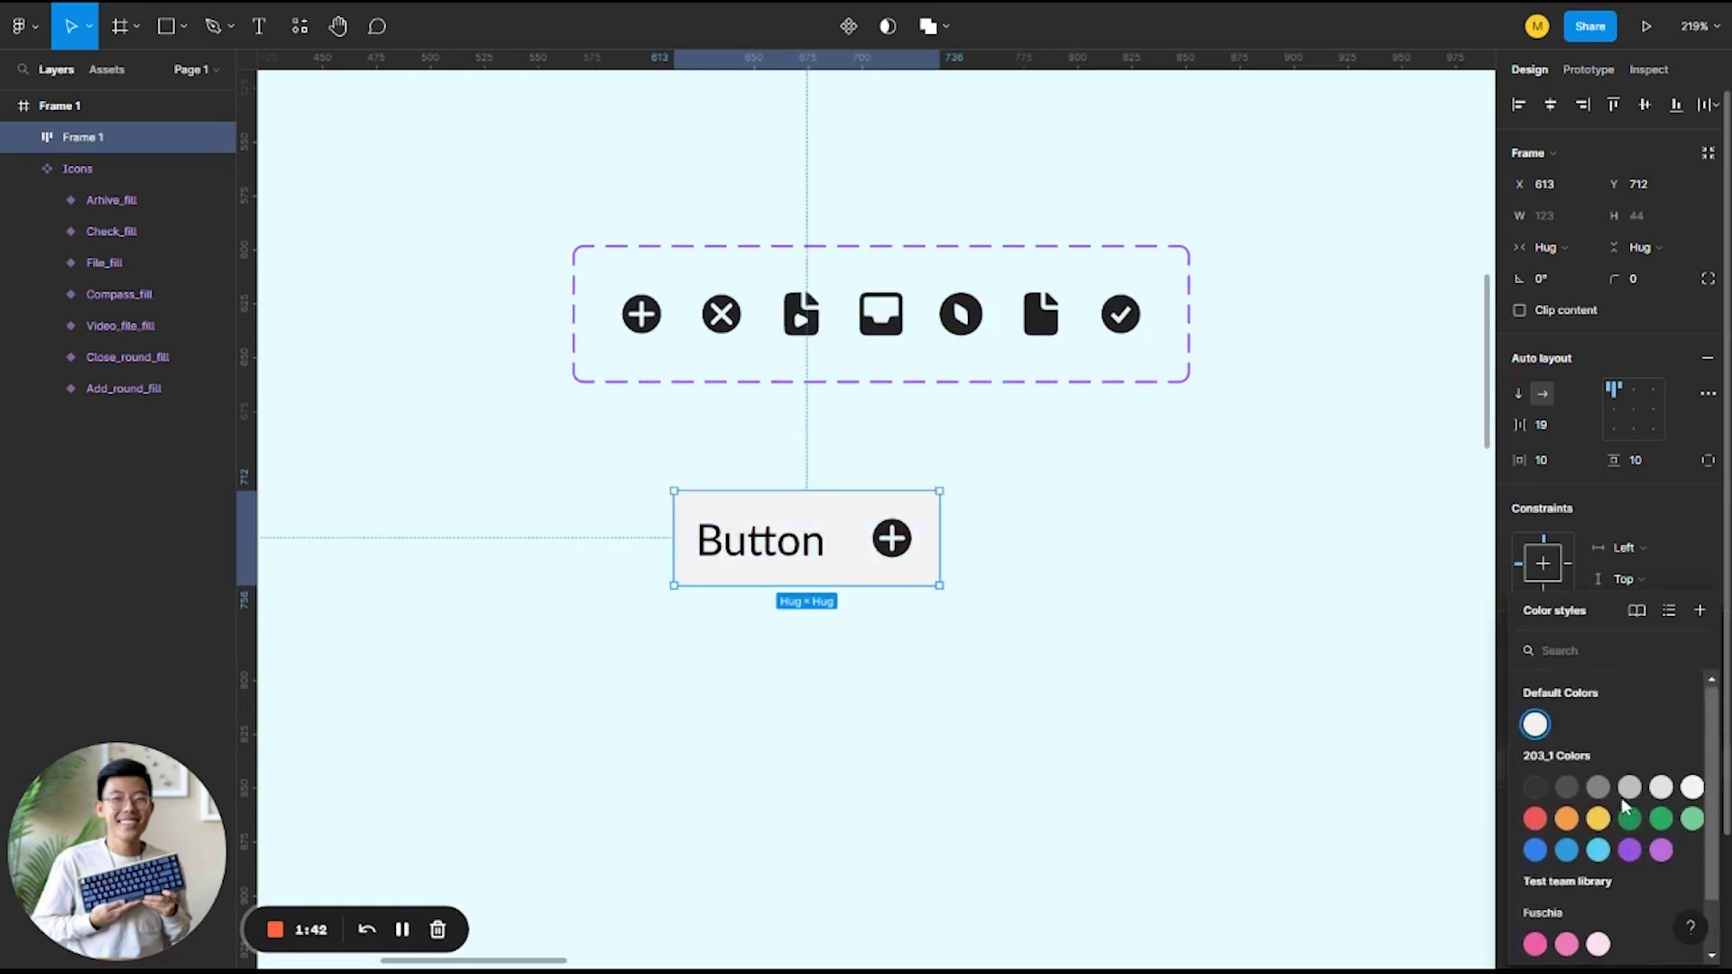
left_click(1695, 791)
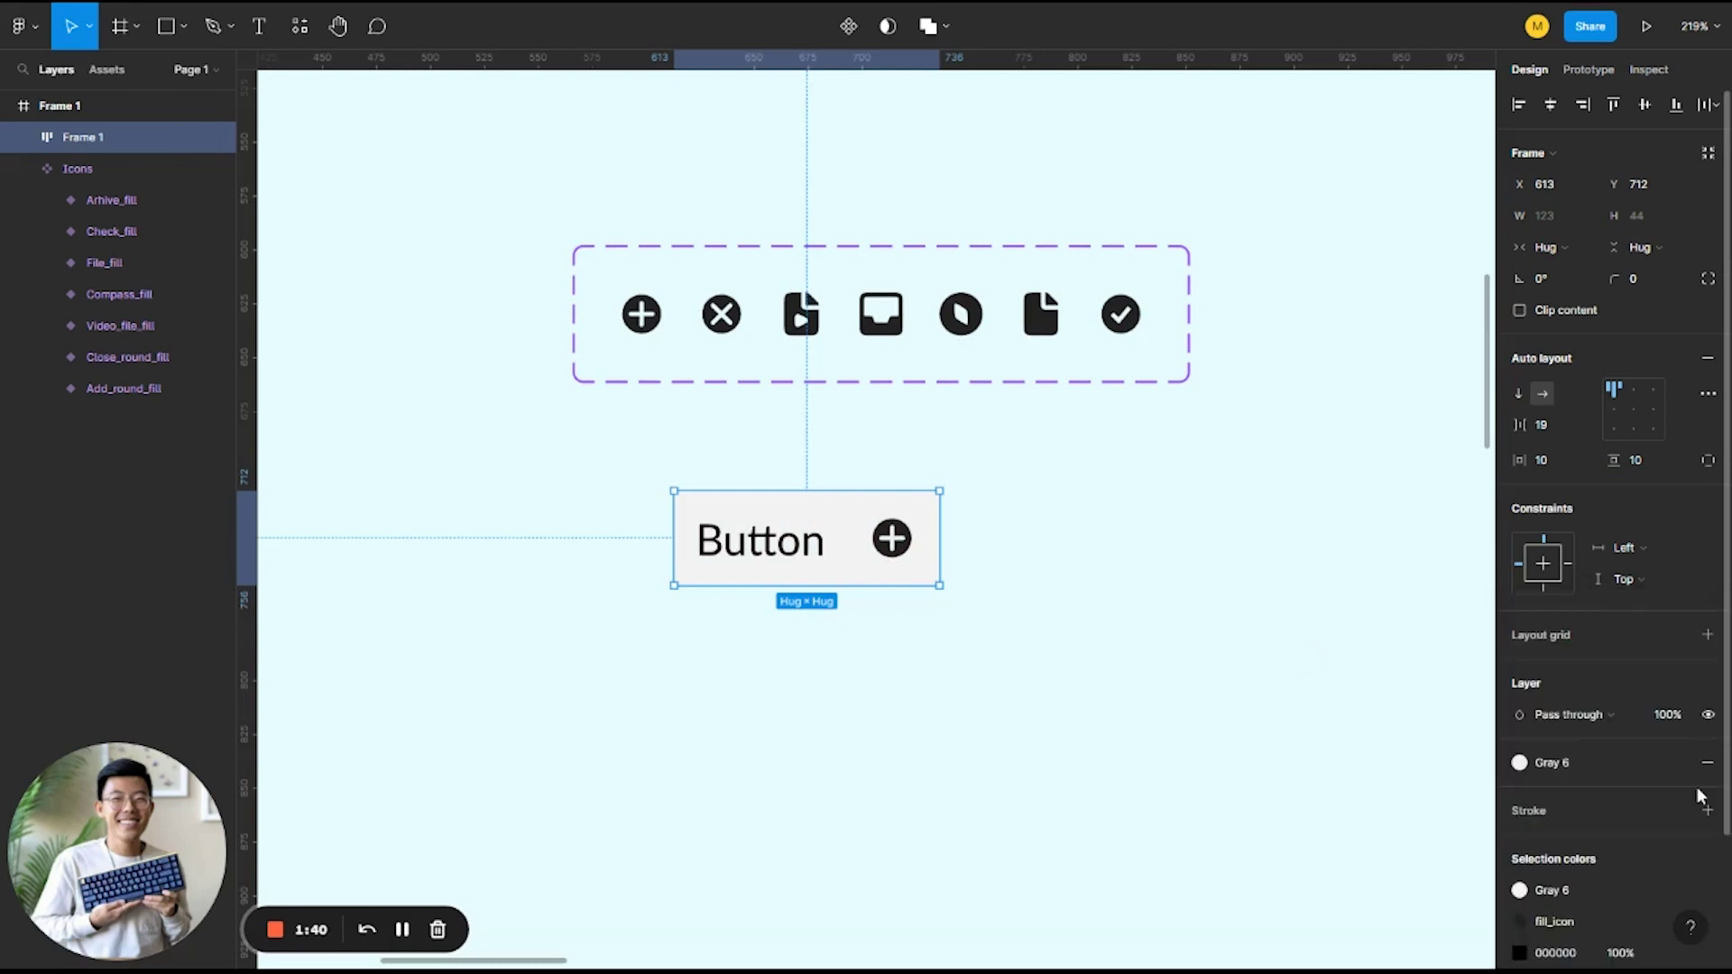
Detach the frame's fill from its color style and change the fill color to white, FFFFFF
left_click(1675, 765)
left_click(1519, 793)
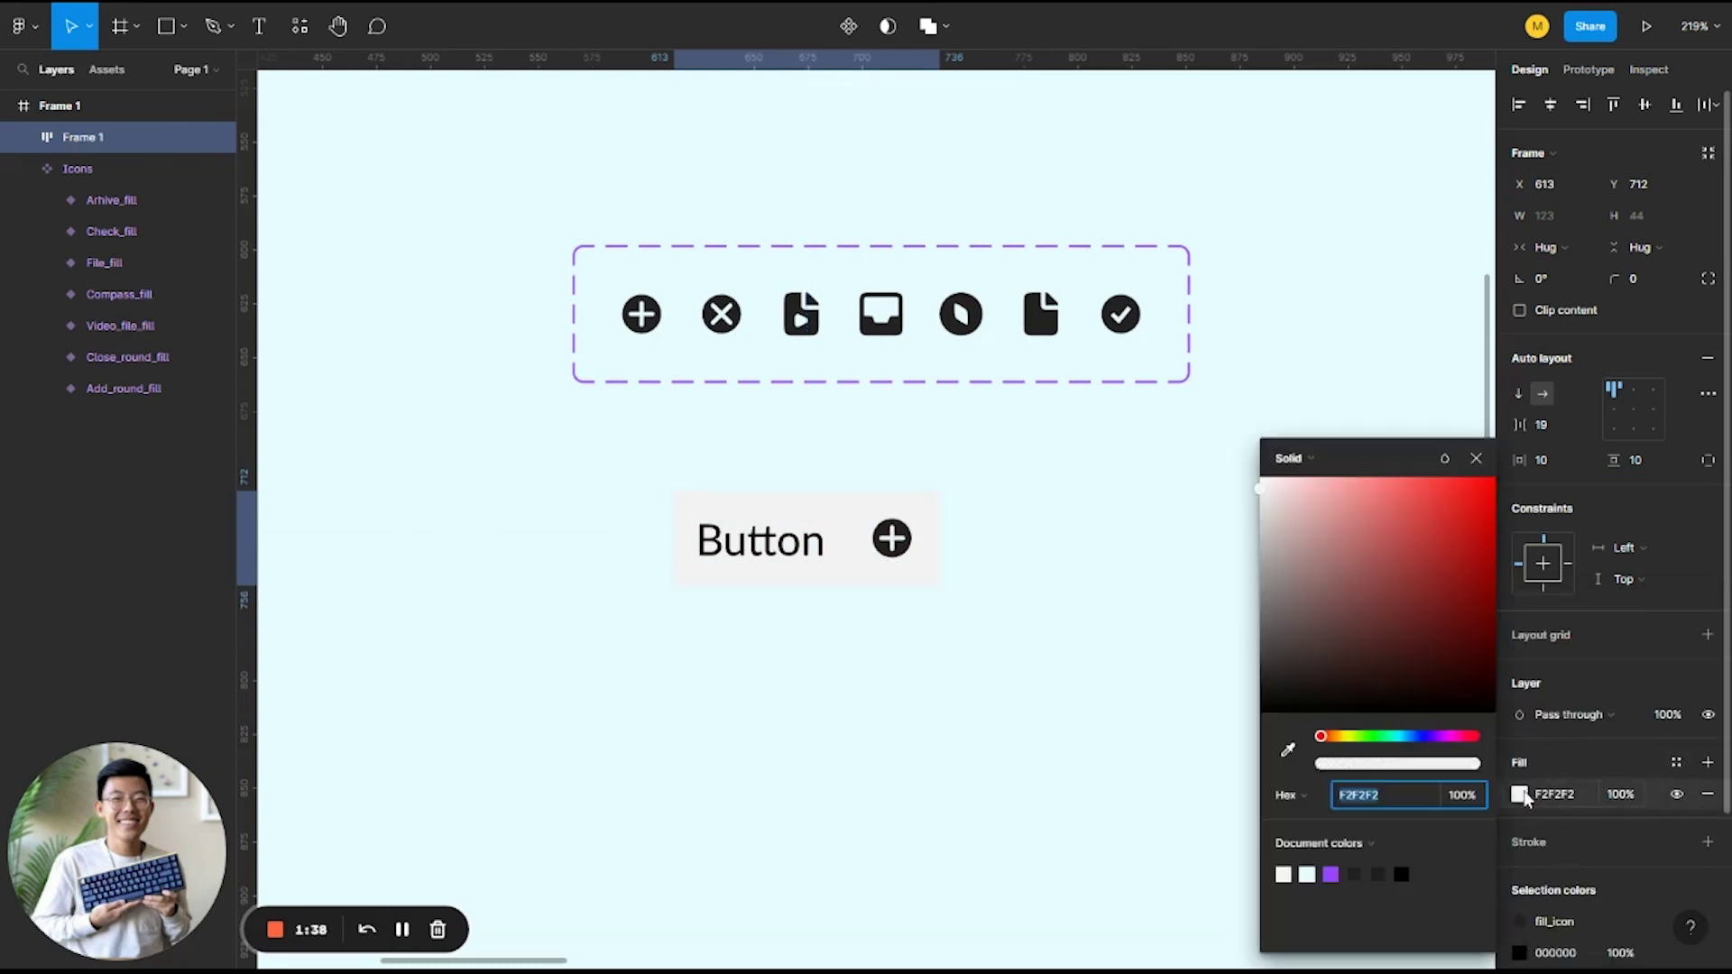
left_click_drag(1313, 577, 1209, 442)
left_click(1105, 673)
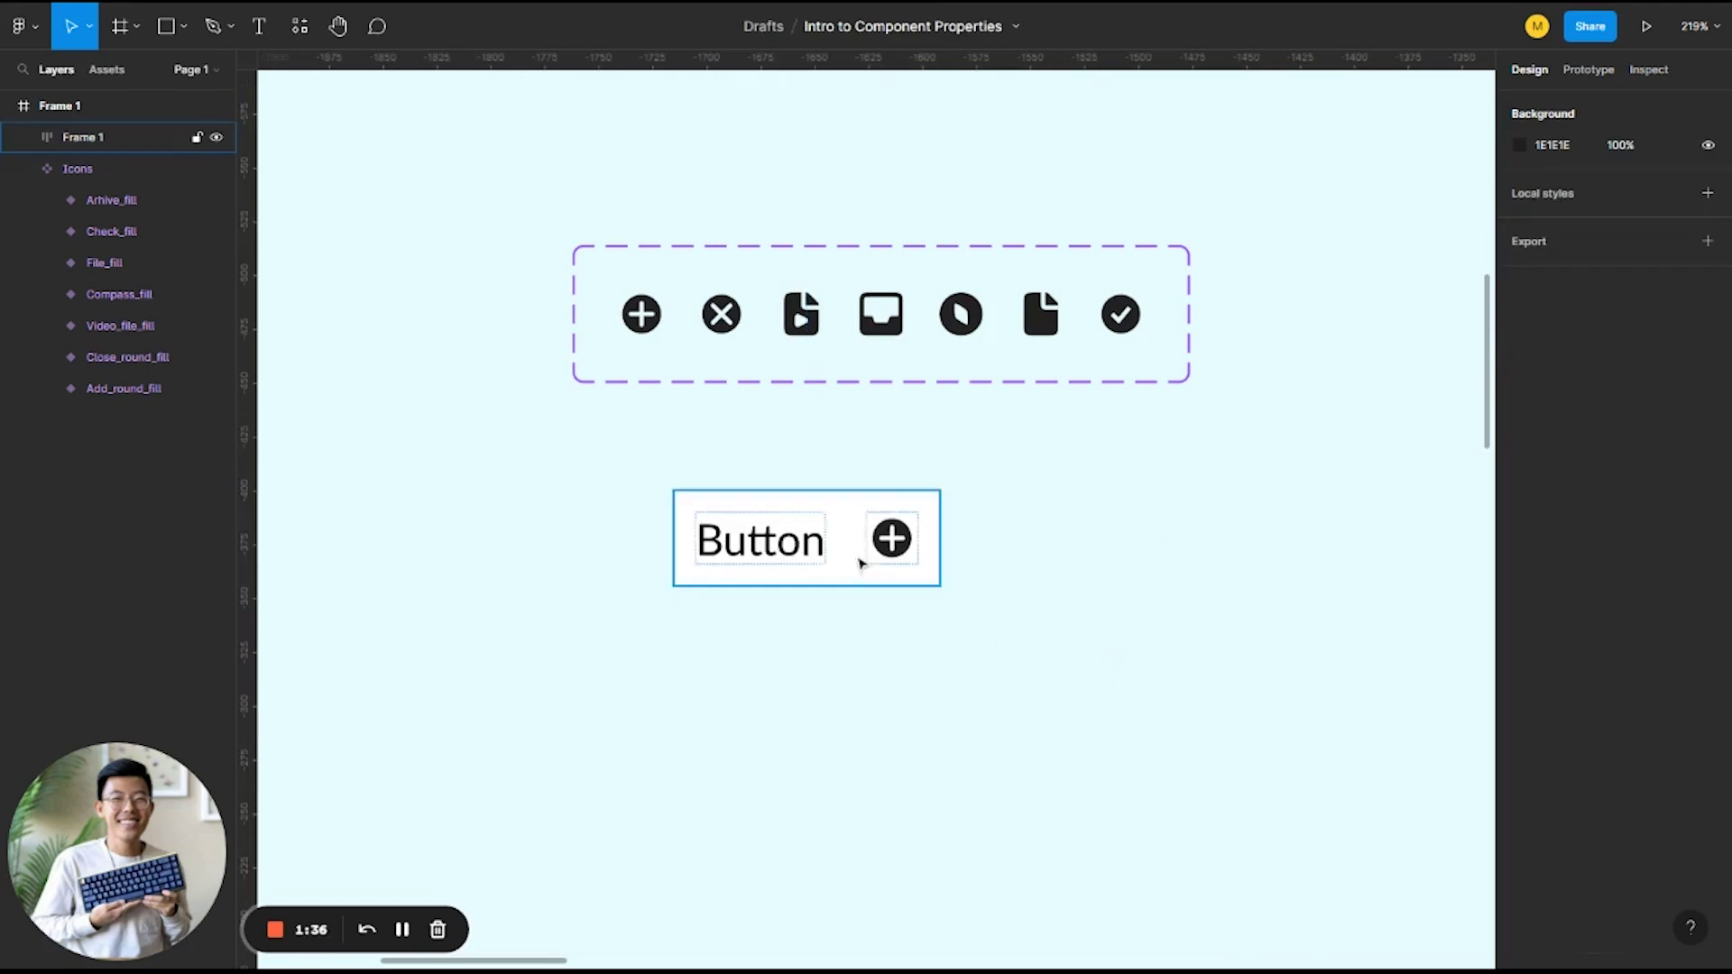
Move the button frame left to X 566 so it lines up with the left edge of the Icons component set
left_click(858, 561)
left_click_drag(859, 561, 721, 547)
key("ctrl+z")
left_click(1179, 553)
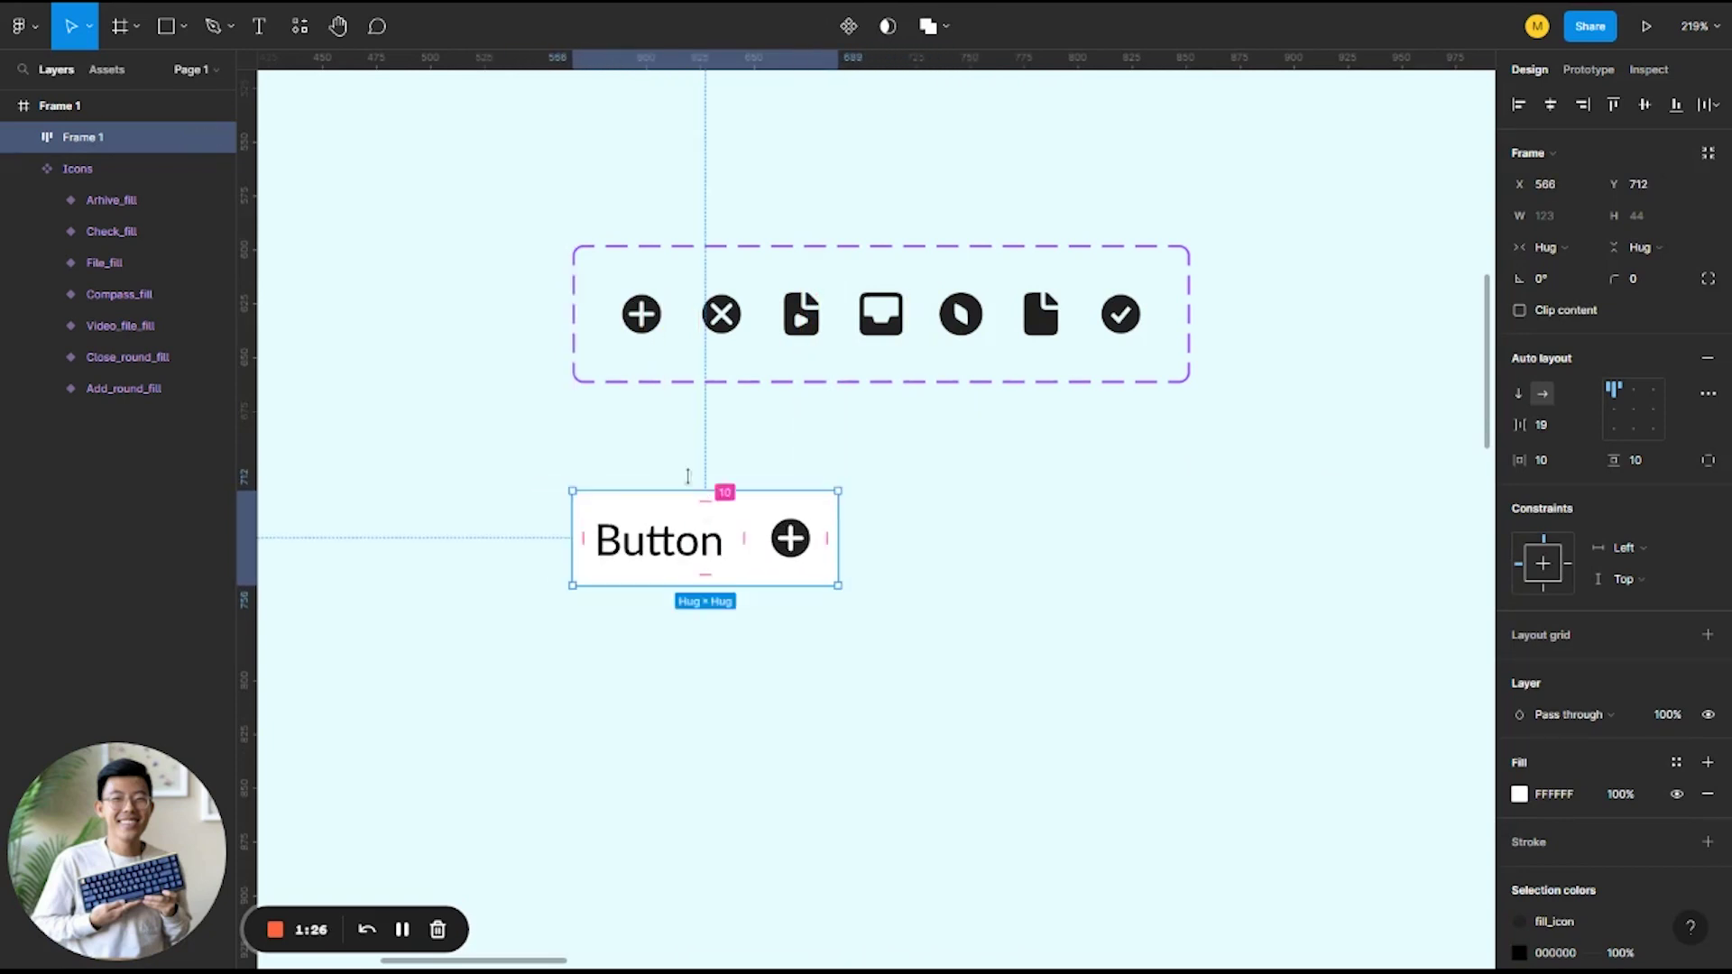
Convert the button frame into a component and rename it Button
left_click(844, 31)
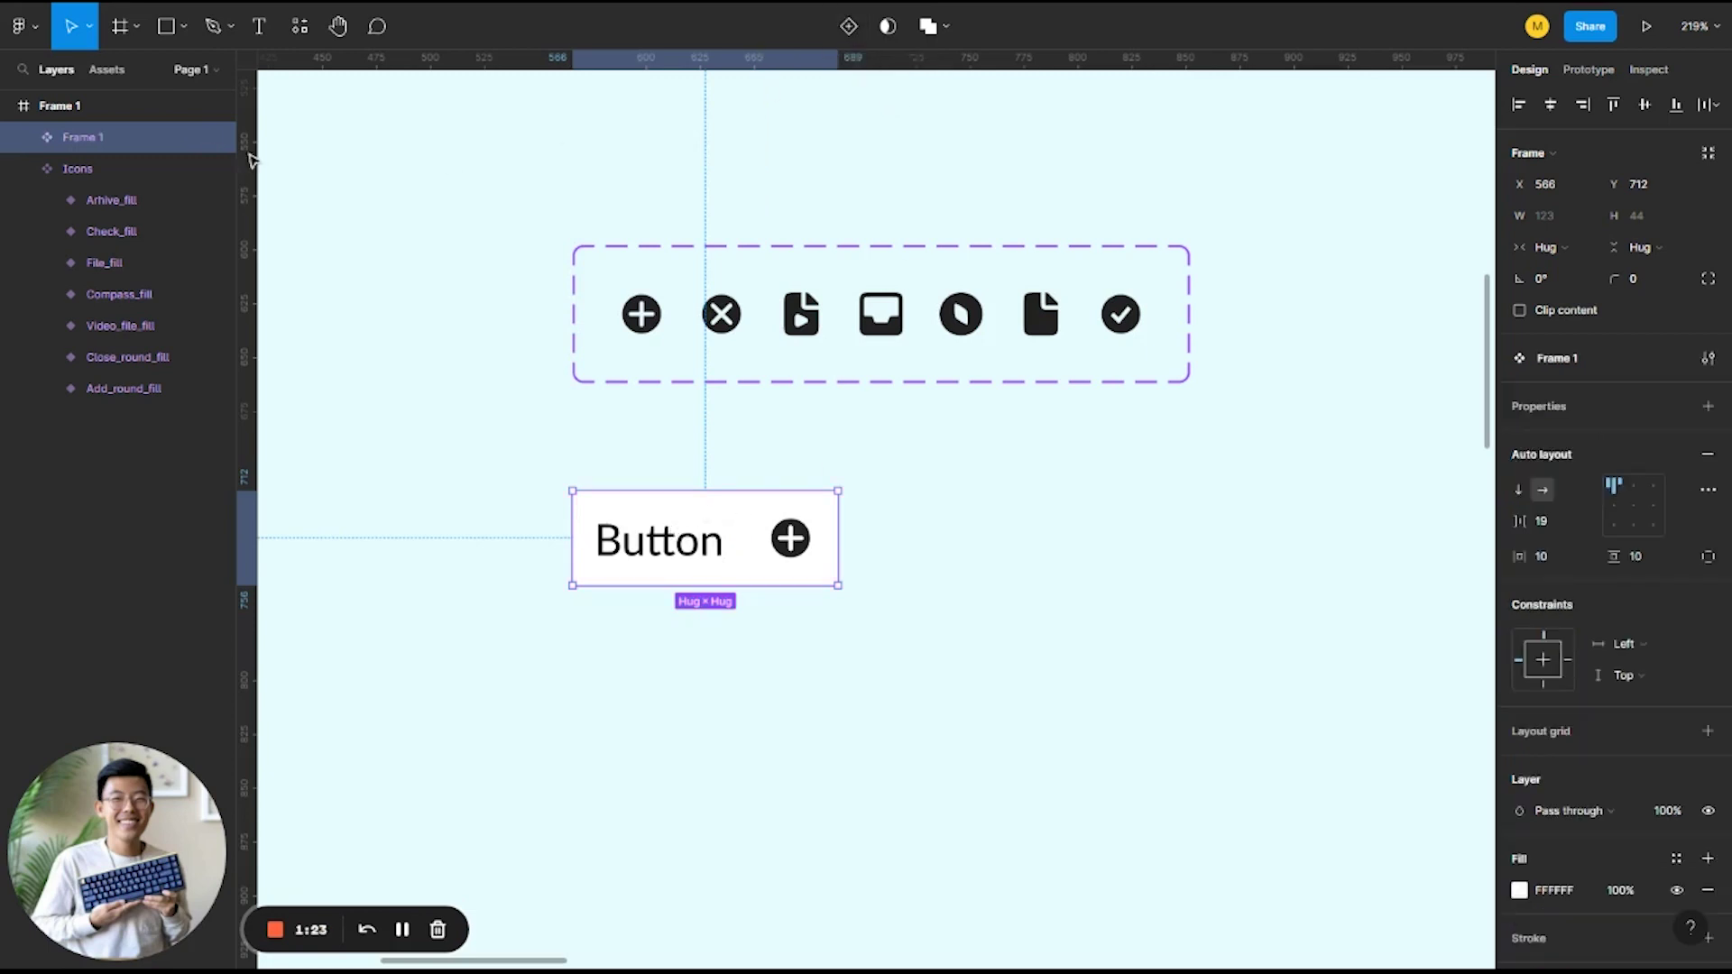
double_click(113, 137)
type("Button")
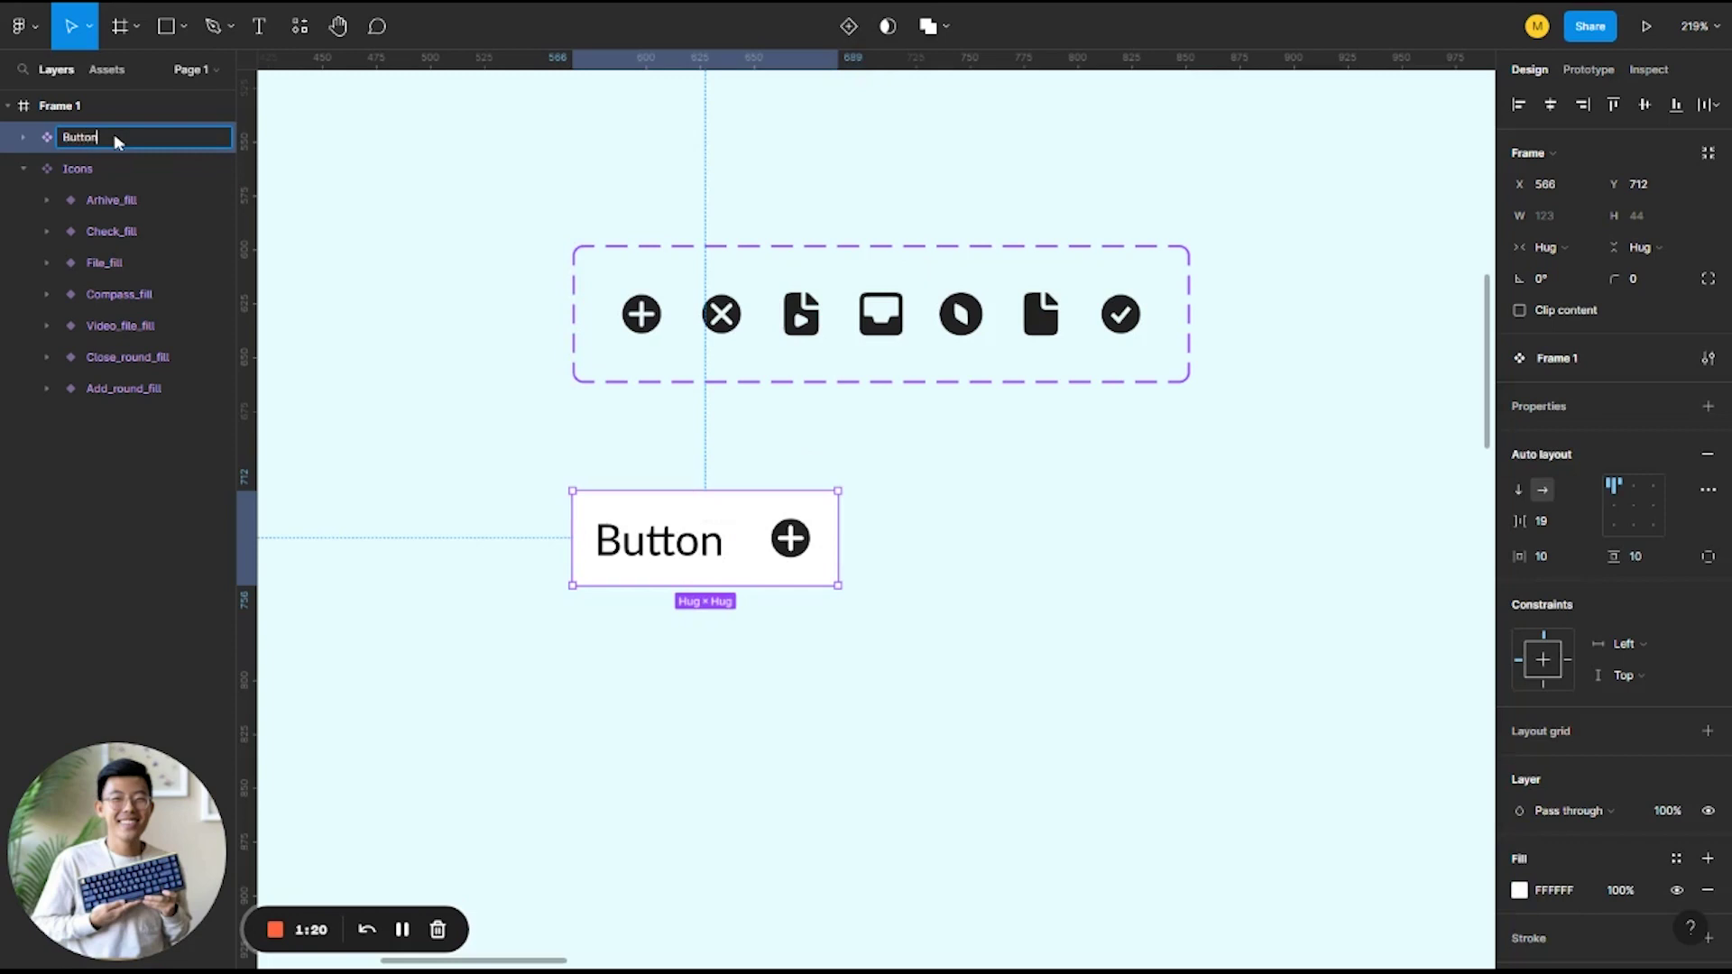
key("Return")
left_click(789, 695)
Move the Button component up slightly, make an instance of it, and place the instance directly below it at X 566
left_click_drag(740, 547, 738, 542)
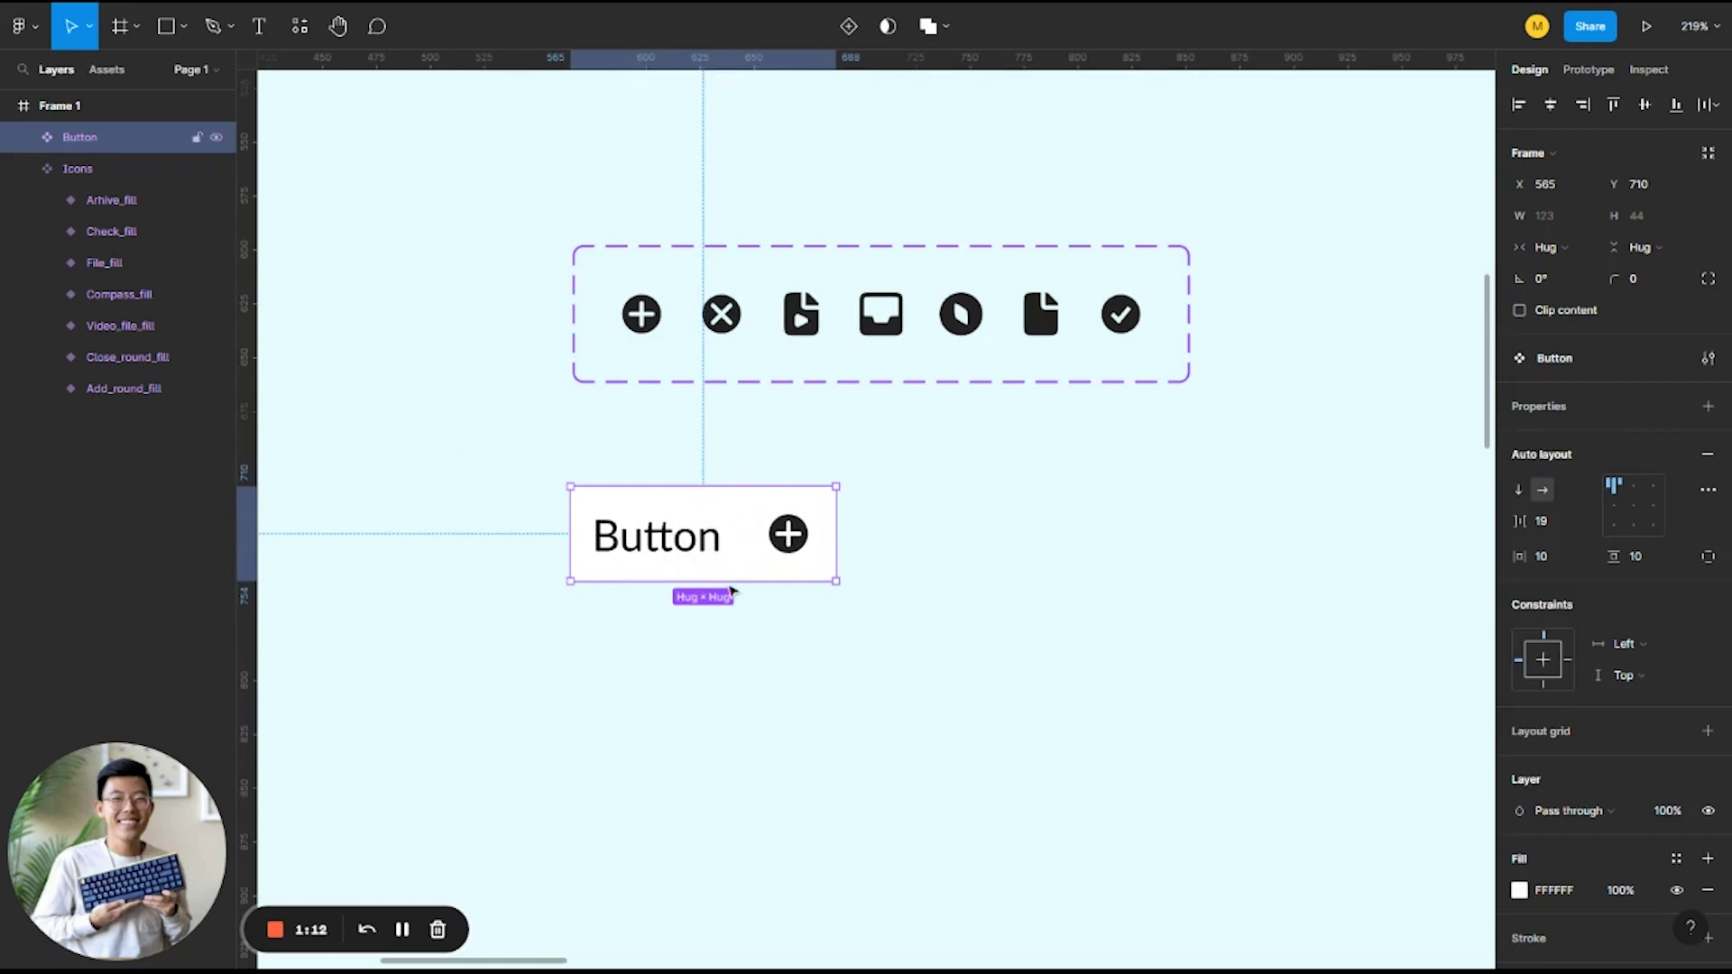
left_click_drag(681, 544, 1102, 542)
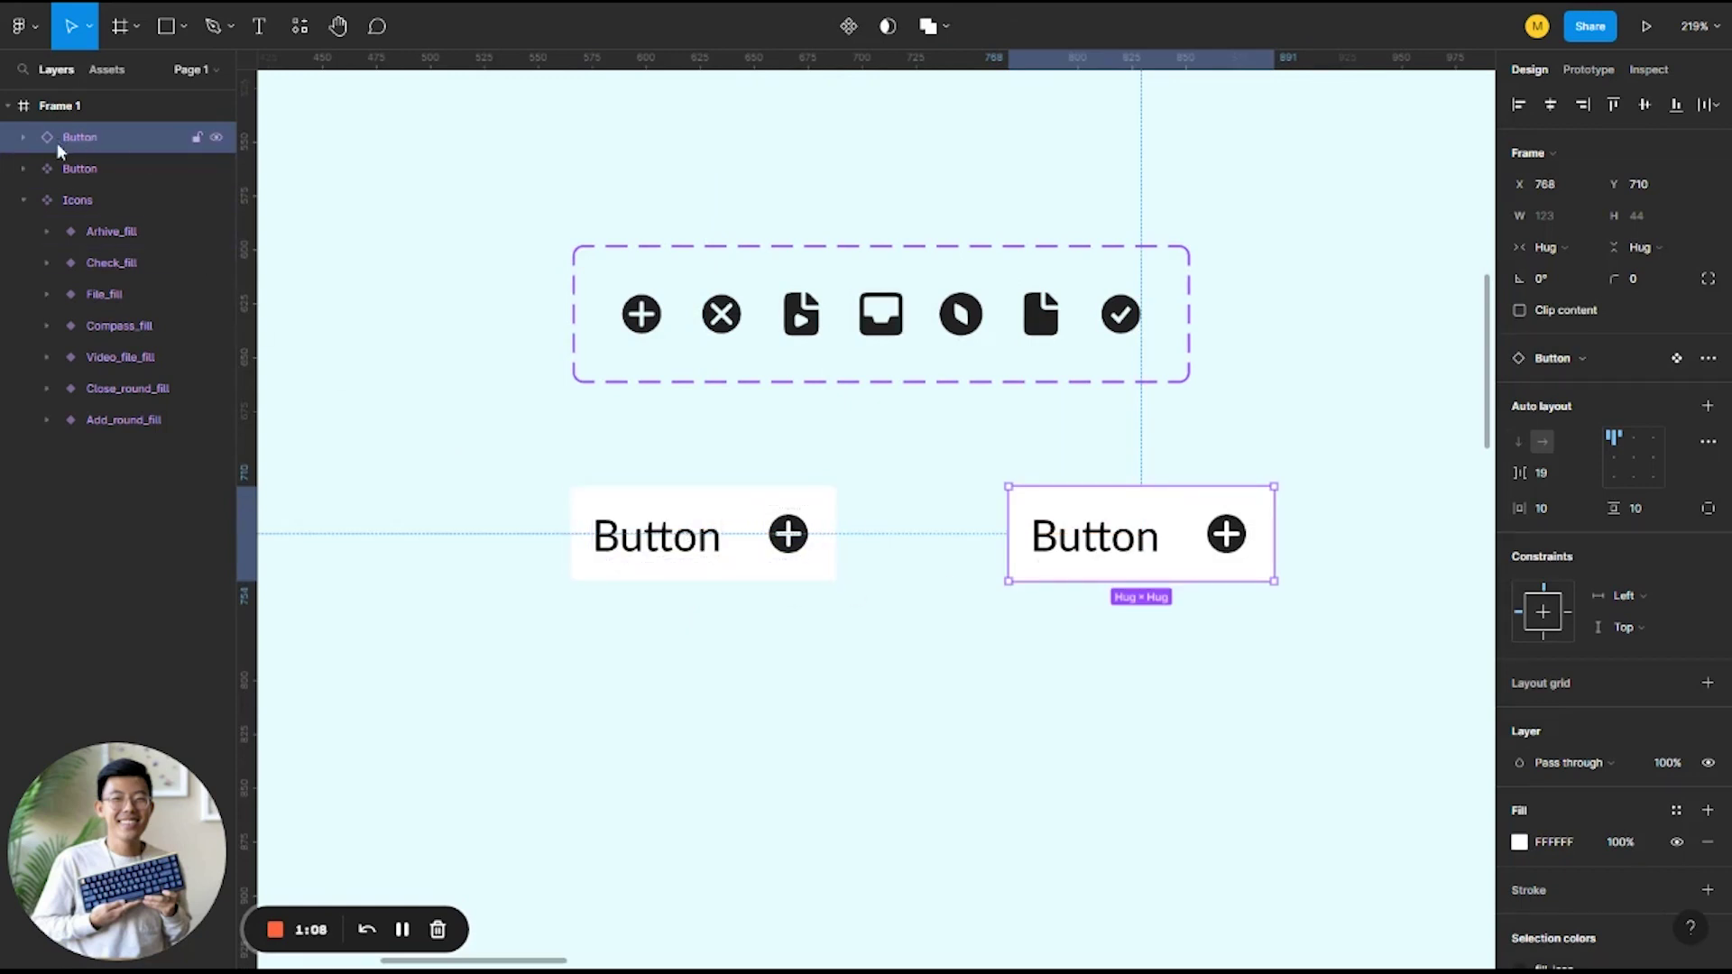
mouse_move(1134, 549)
left_mouse_down()
mouse_move(1129, 573)
mouse_move(1125, 546)
left_mouse_up()
mouse_move(708, 568)
left_mouse_down()
mouse_move(622, 484)
mouse_move(704, 567)
left_mouse_up()
left_click_drag(1064, 560, 649, 723)
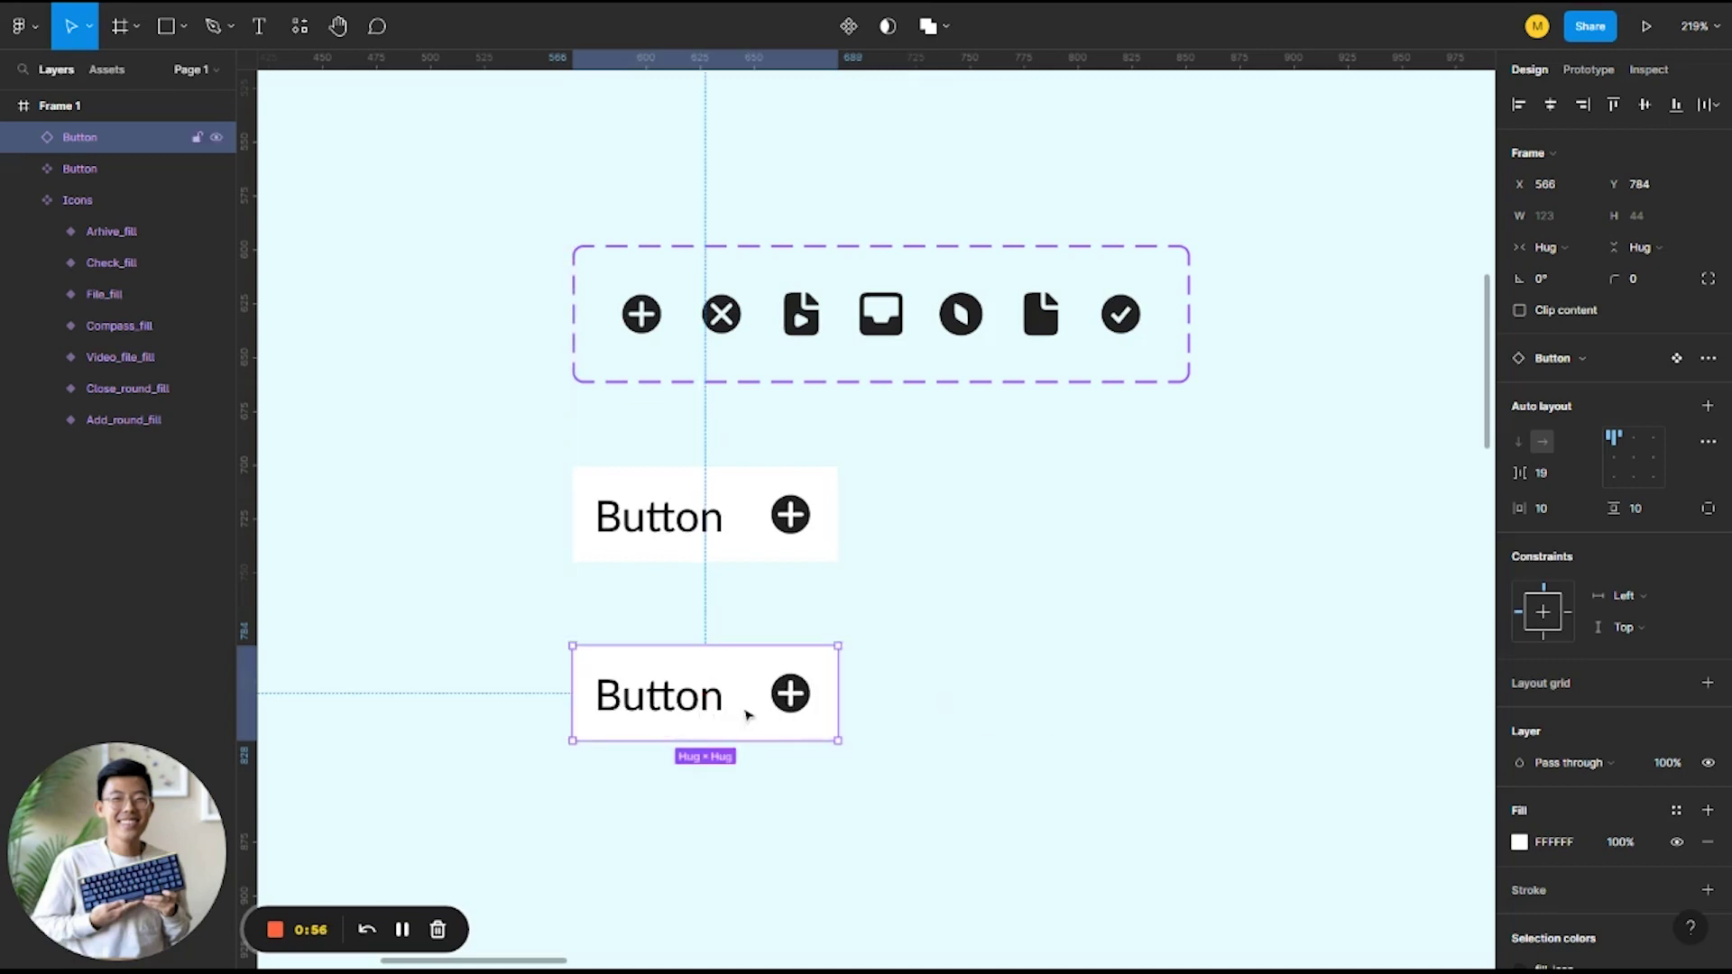
Add two more Button instances in a row to the right of the first instance, spaced 14 apart
left_click_drag(732, 717, 1315, 719)
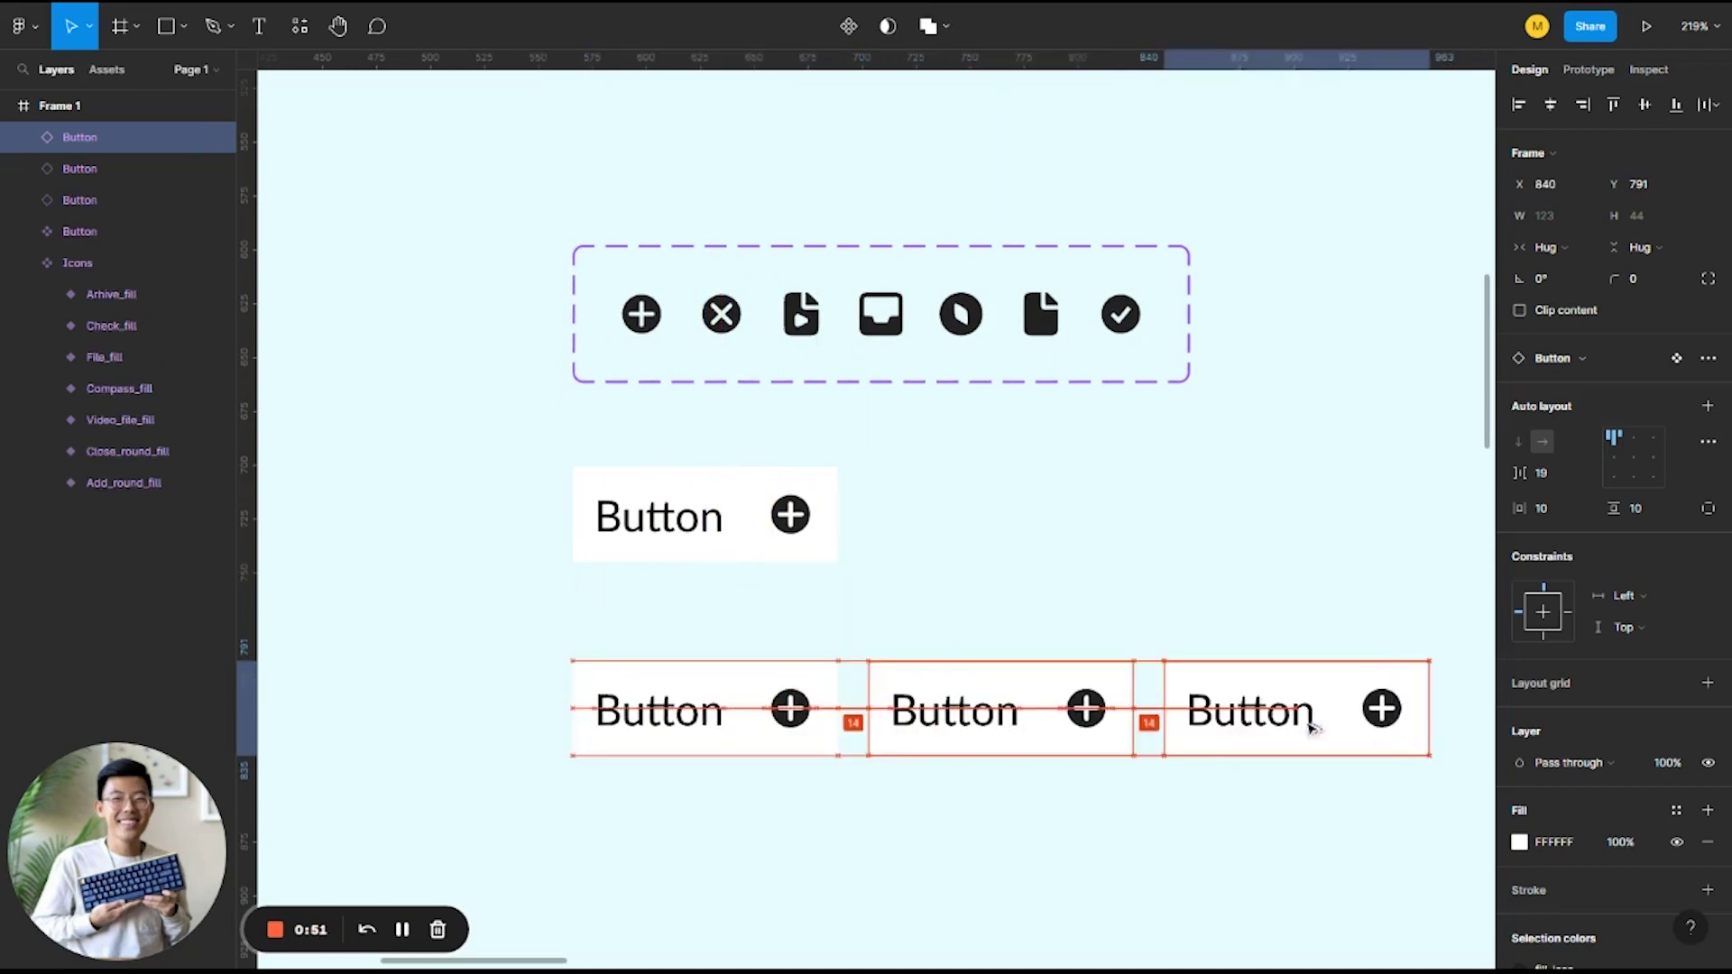
left_click(765, 729)
double_click(690, 724)
left_click(804, 626)
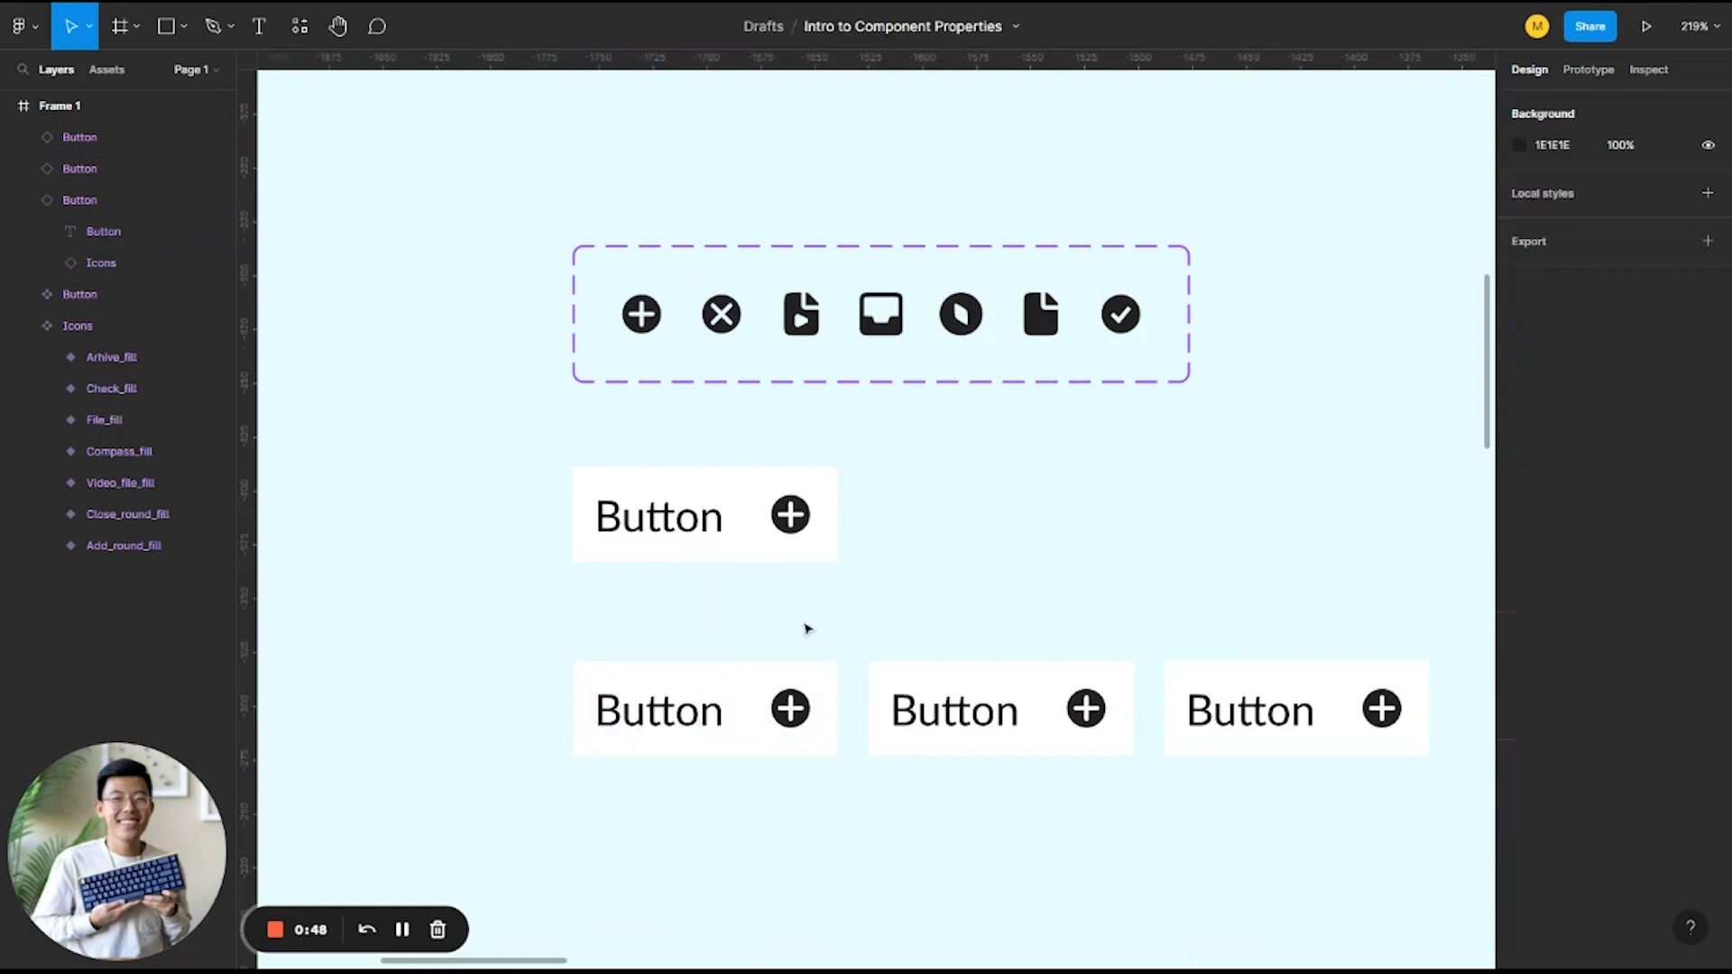
Relabel the three Button instances from left to right as Button 1, Button 2 and Button 3
double_click(695, 725)
key("Return")
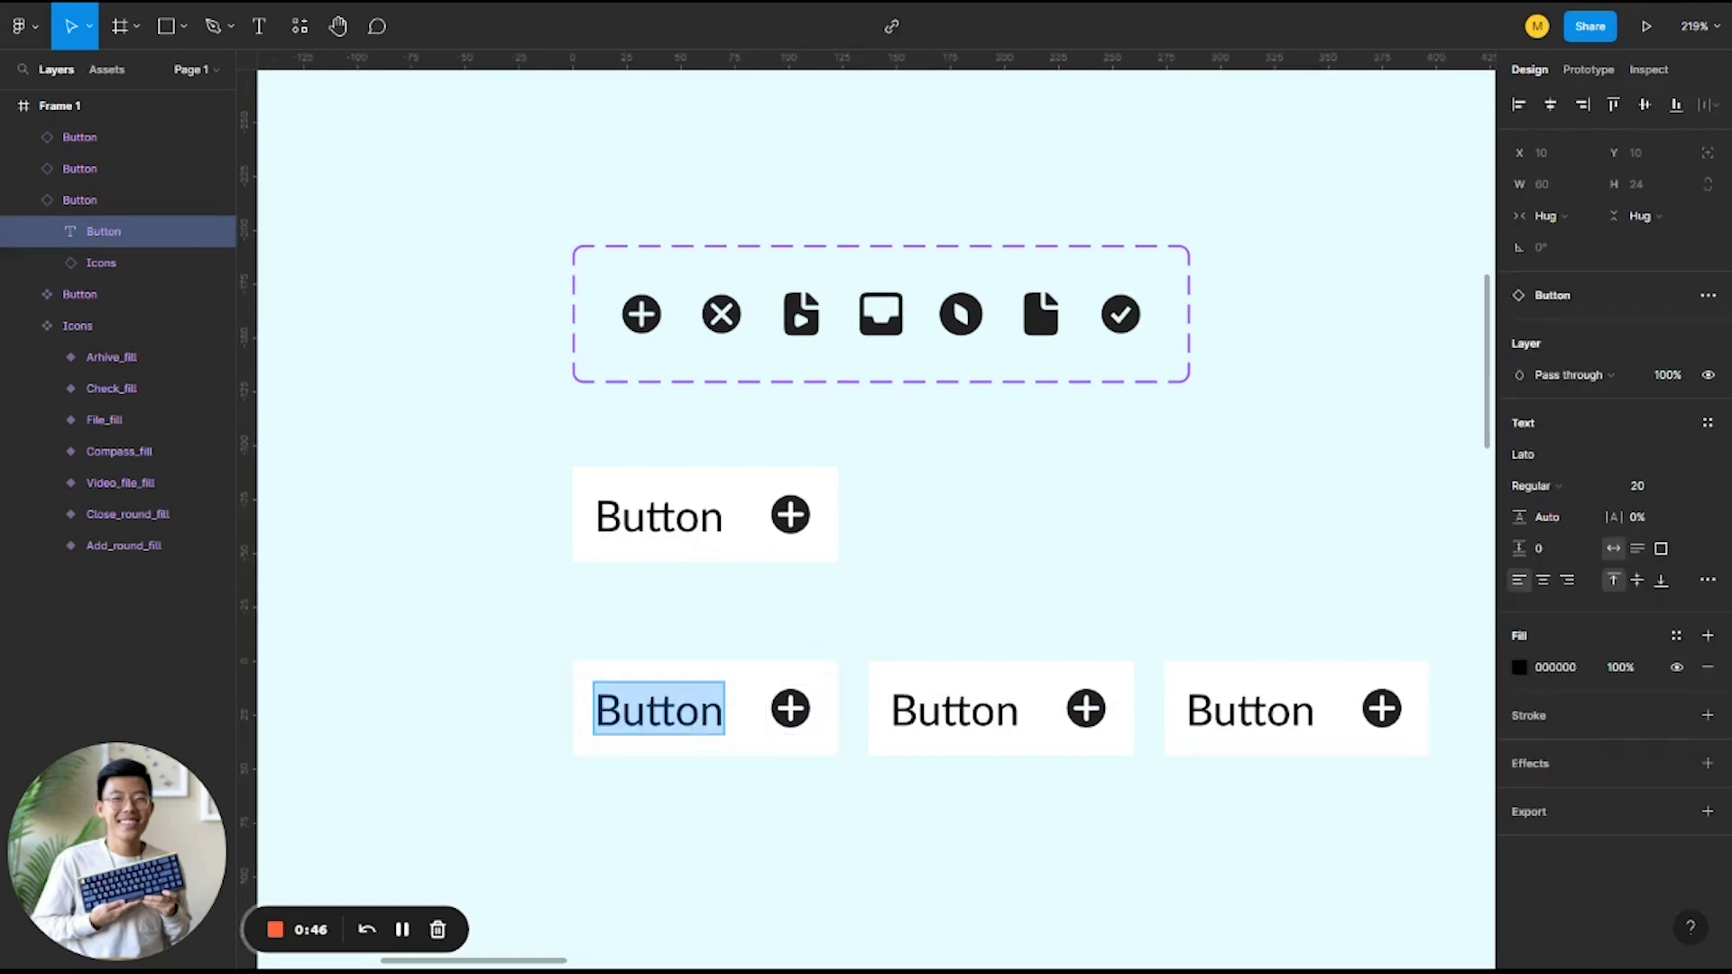
key("Right")
type("1")
left_click(971, 709)
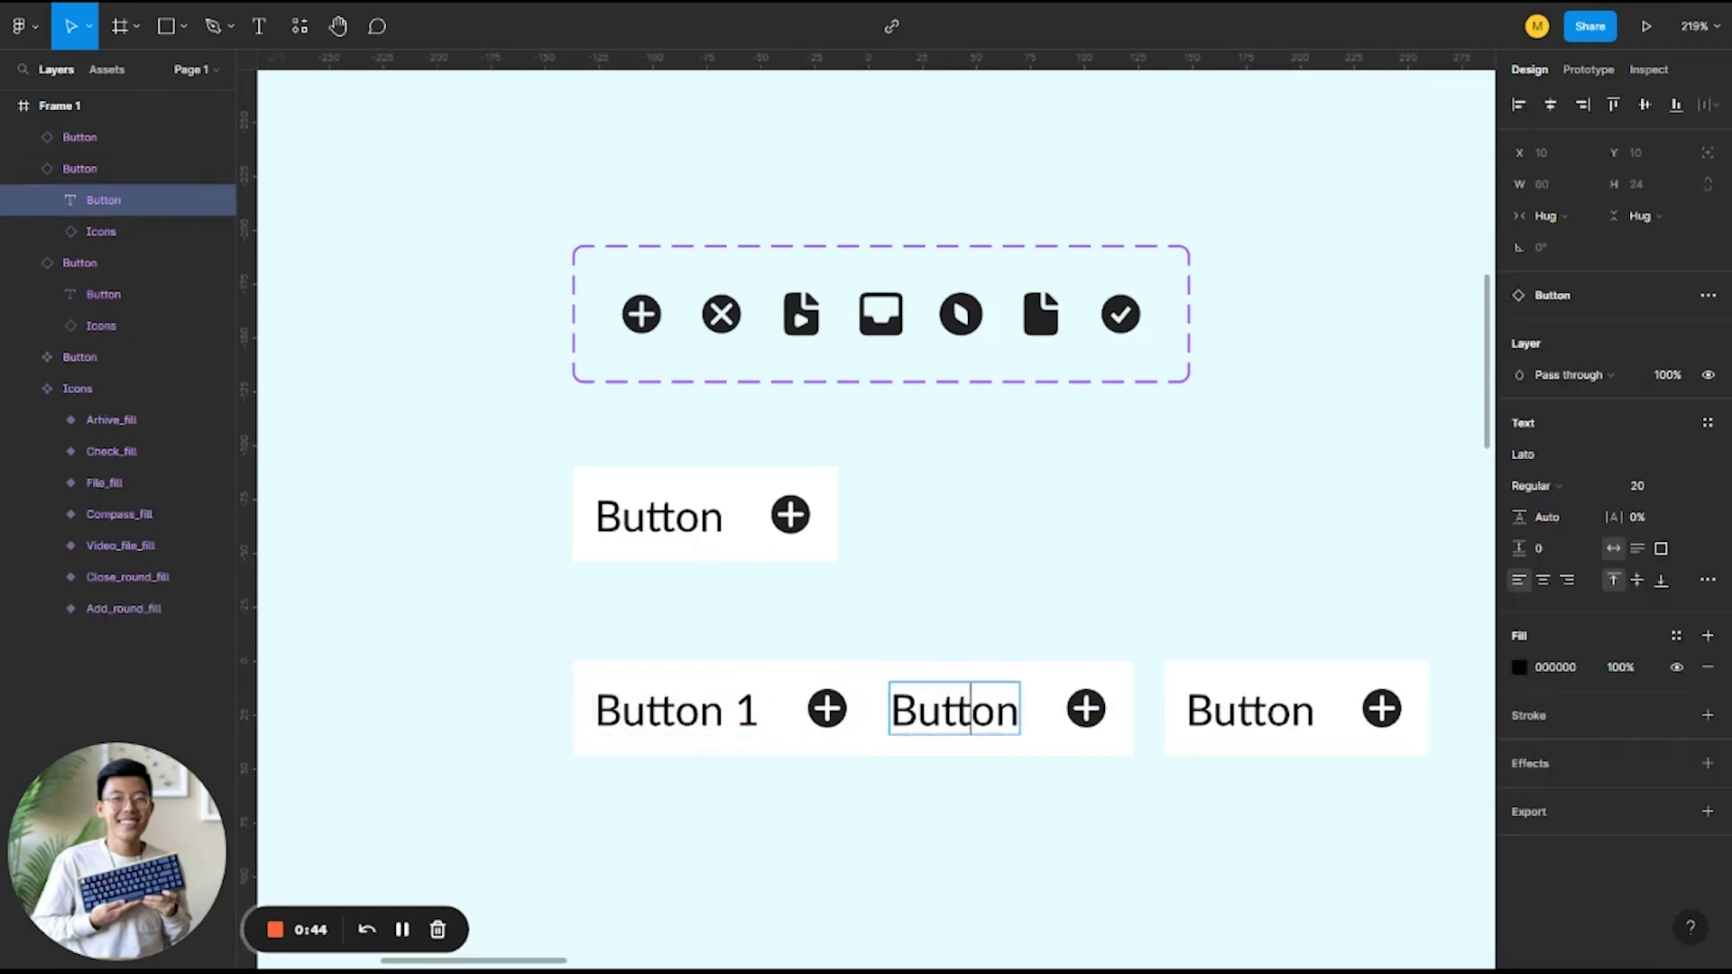
double_click(970, 709)
key("Right")
type("2")
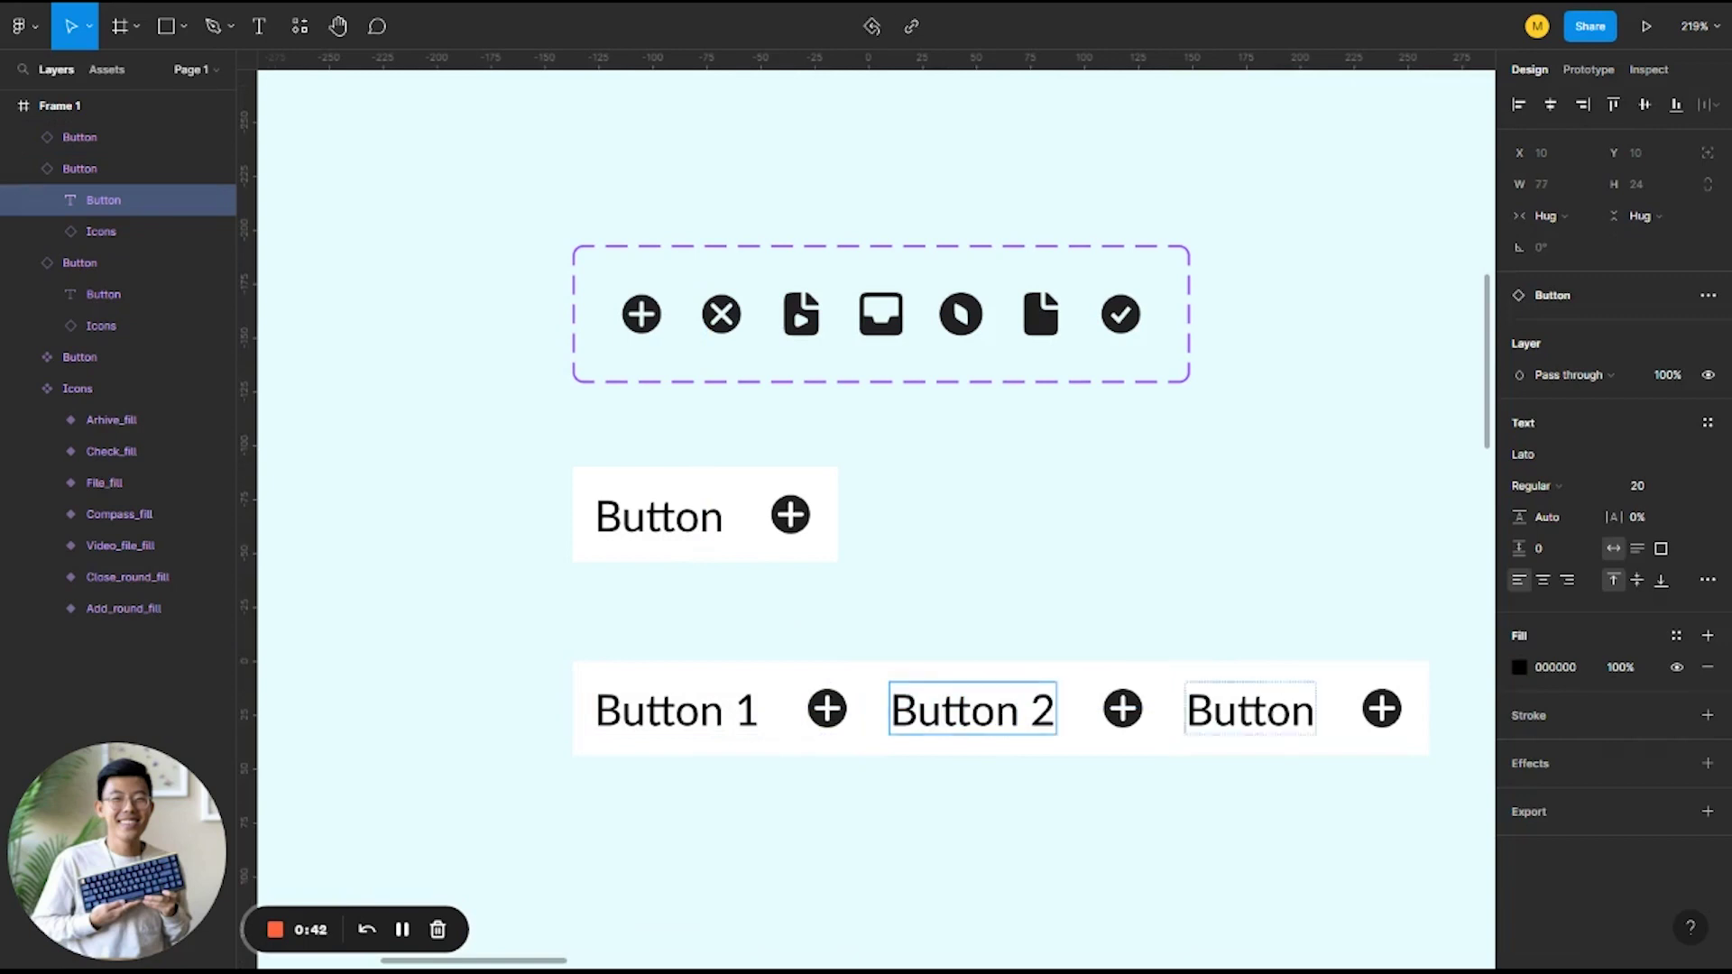
double_click(1249, 709)
key("Right")
type("3")
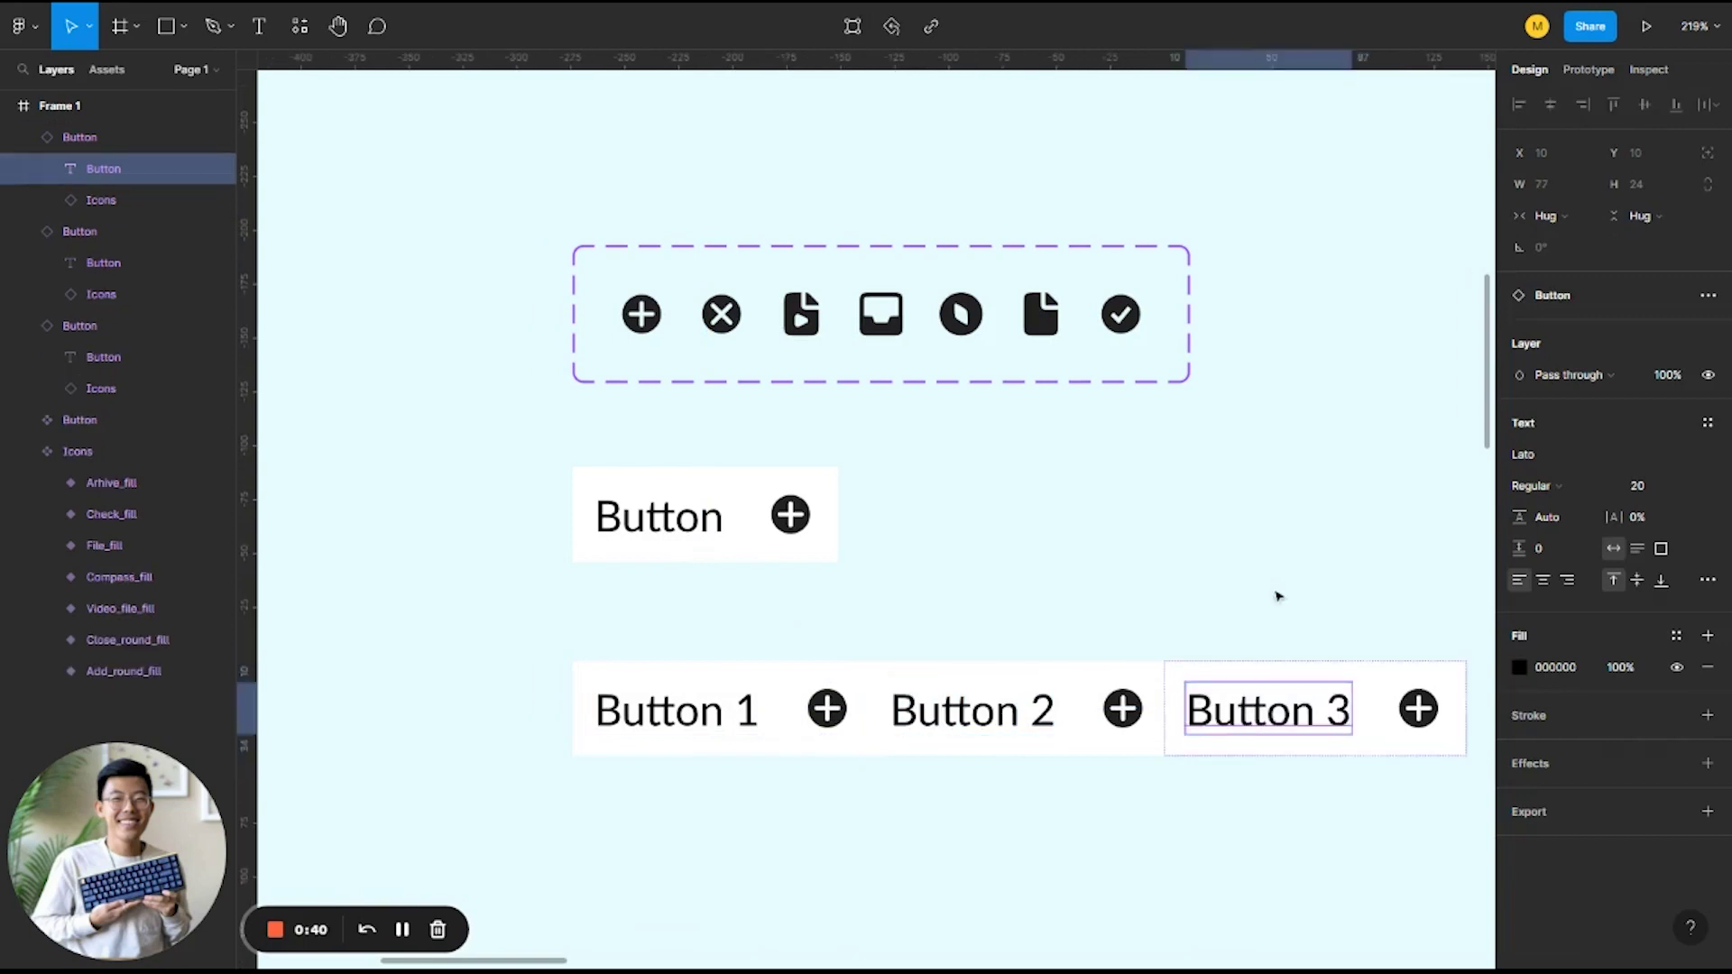
Stack the Button 2 and Button 3 instances in a column below Button 1
left_click(1020, 712)
left_click_drag(1020, 711, 723, 828)
scroll(1256, 523, "down", 3)
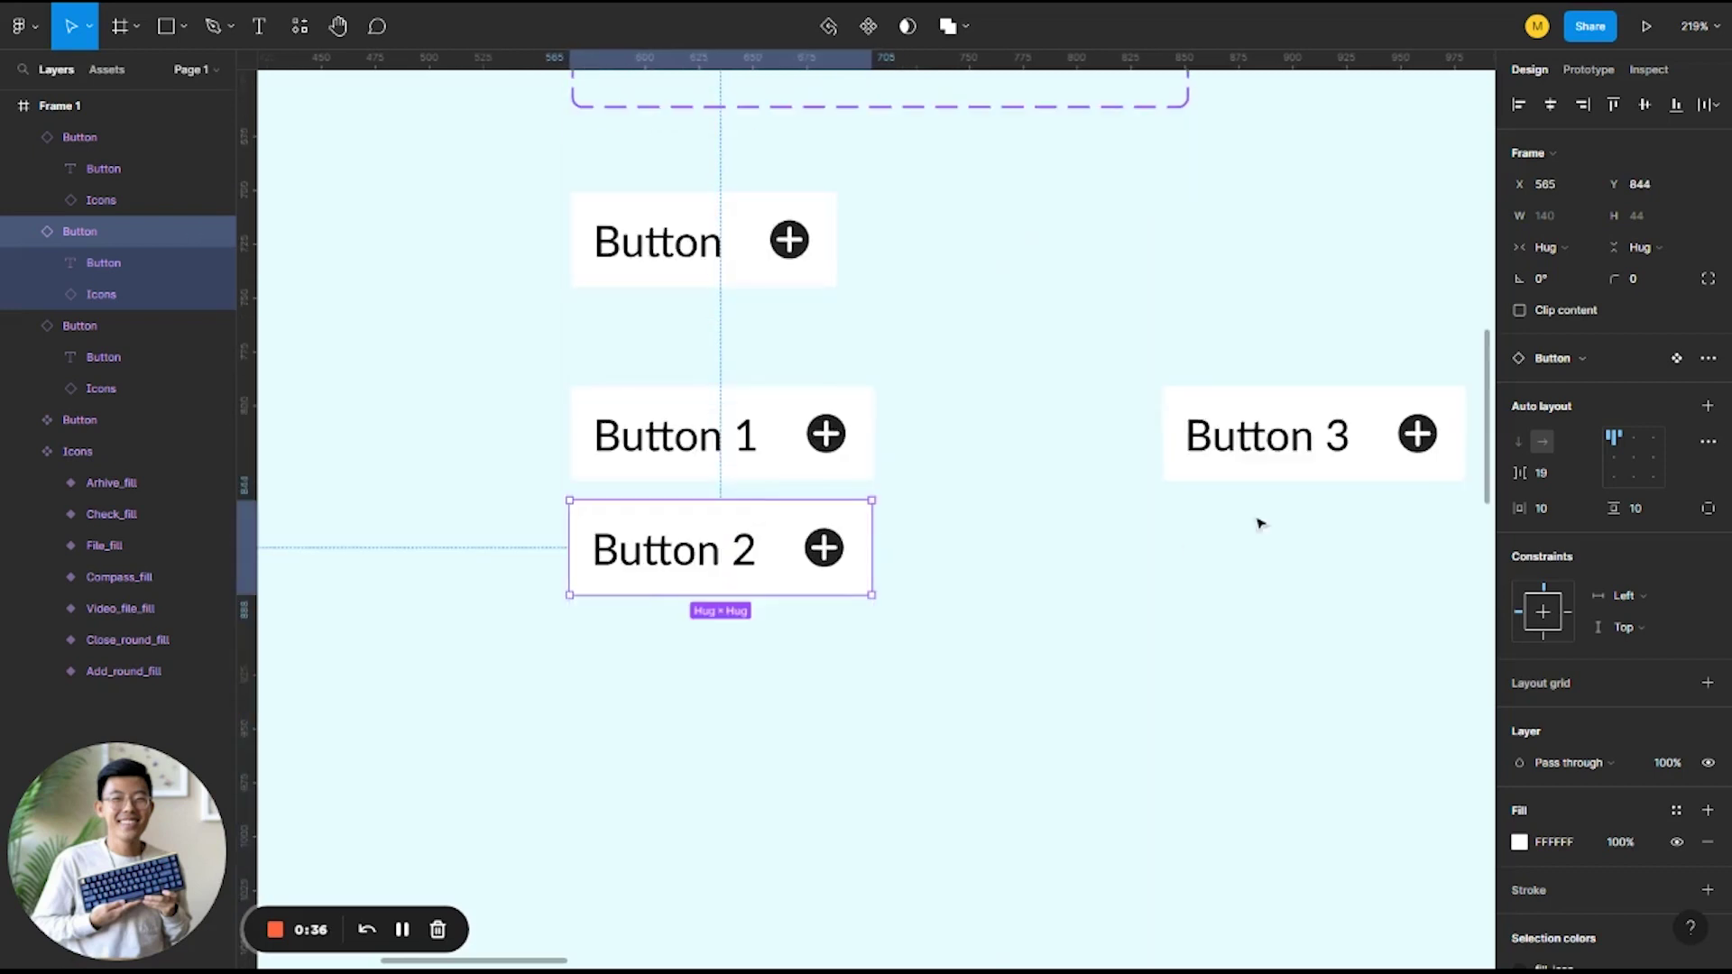
left_click_drag(1262, 465, 674, 701)
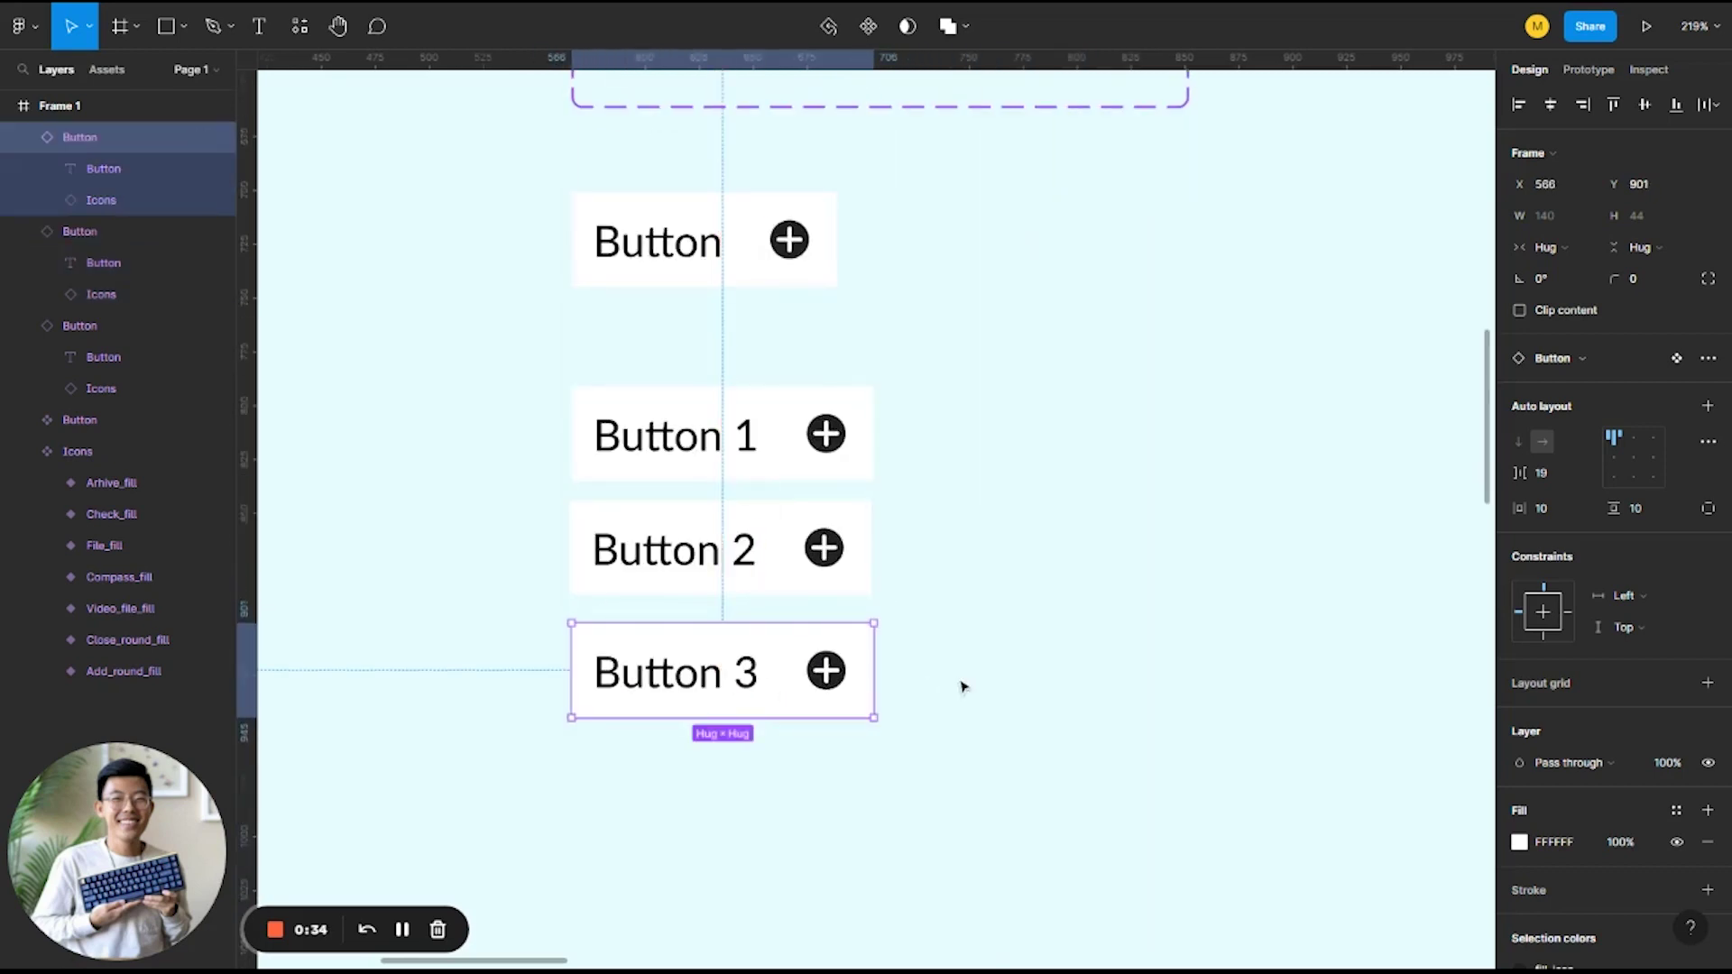
Set the nested icon's Icon Type to Check_fill in Button 2 and to File_fill in Button 3
double_click(823, 547)
left_click(1642, 358)
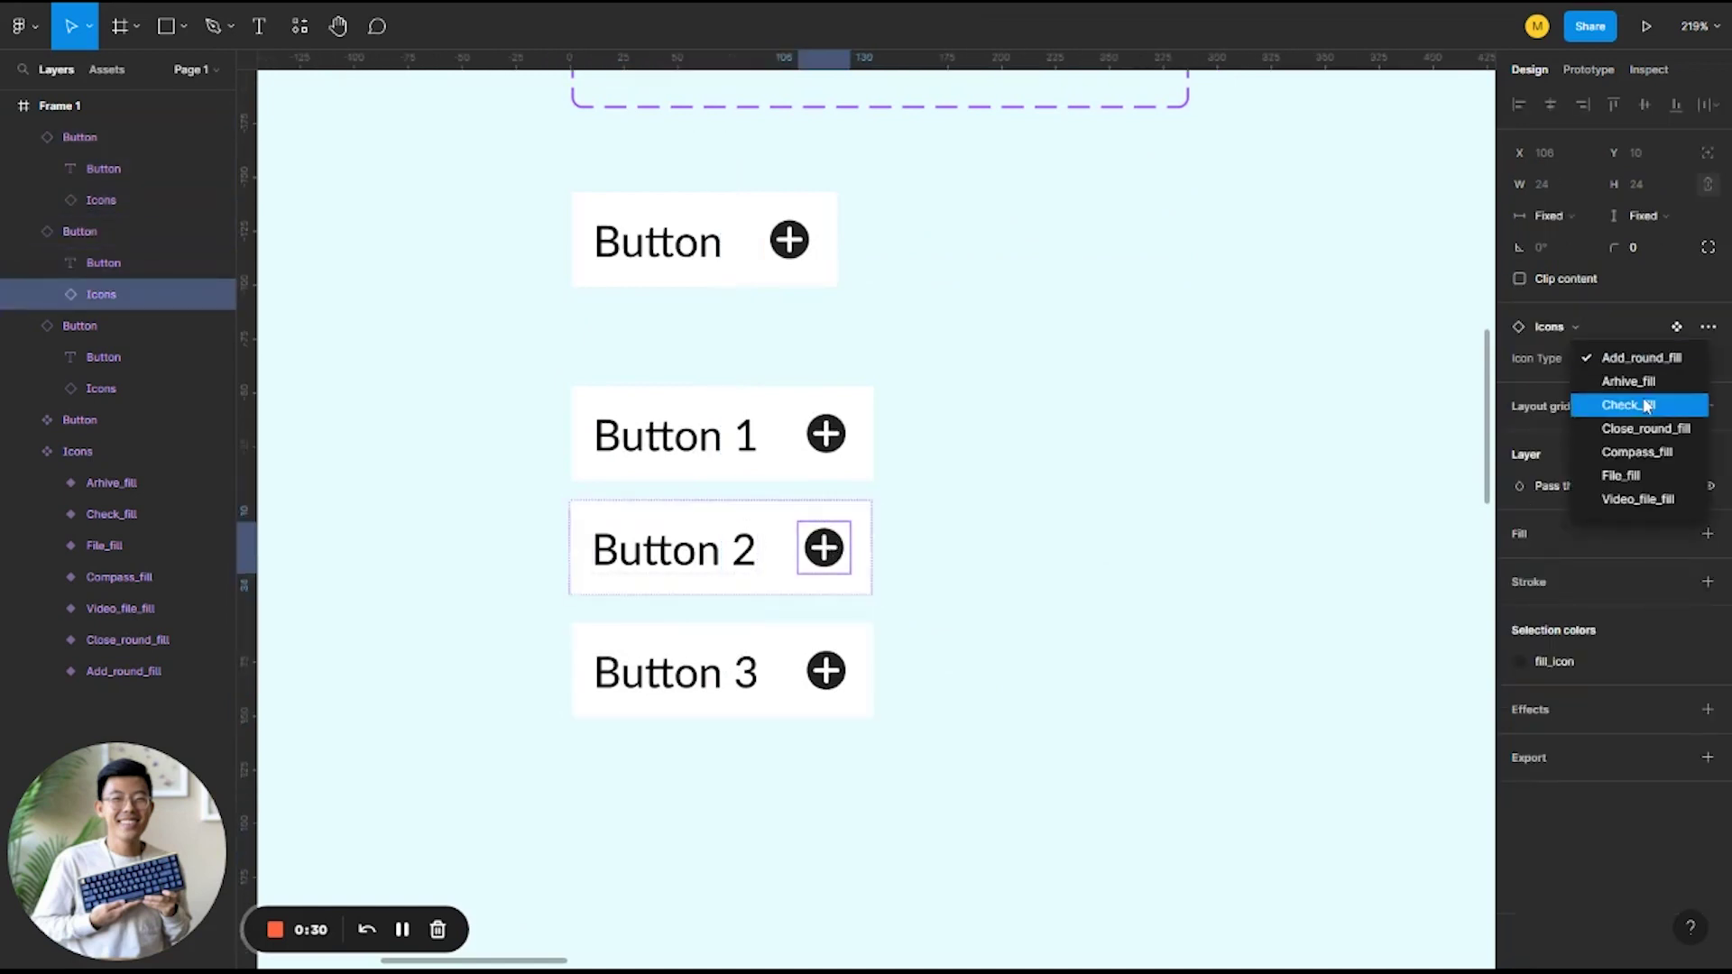
left_click(1614, 398)
left_click(826, 674)
left_click(1639, 358)
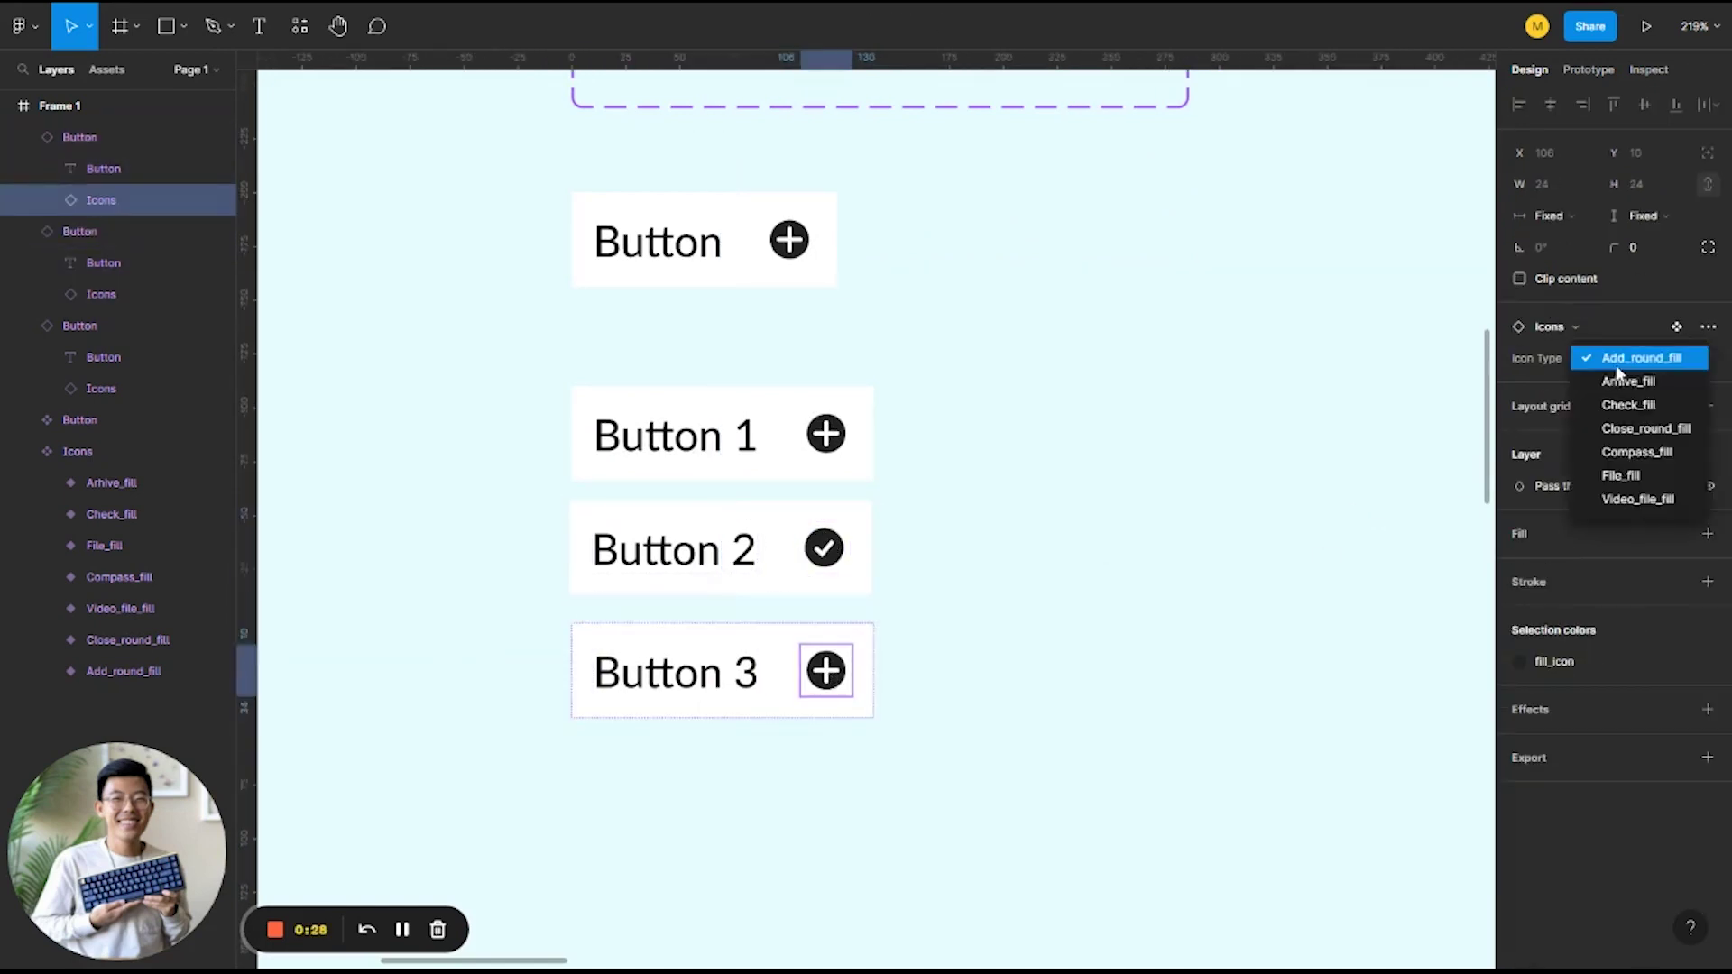
left_click(1652, 473)
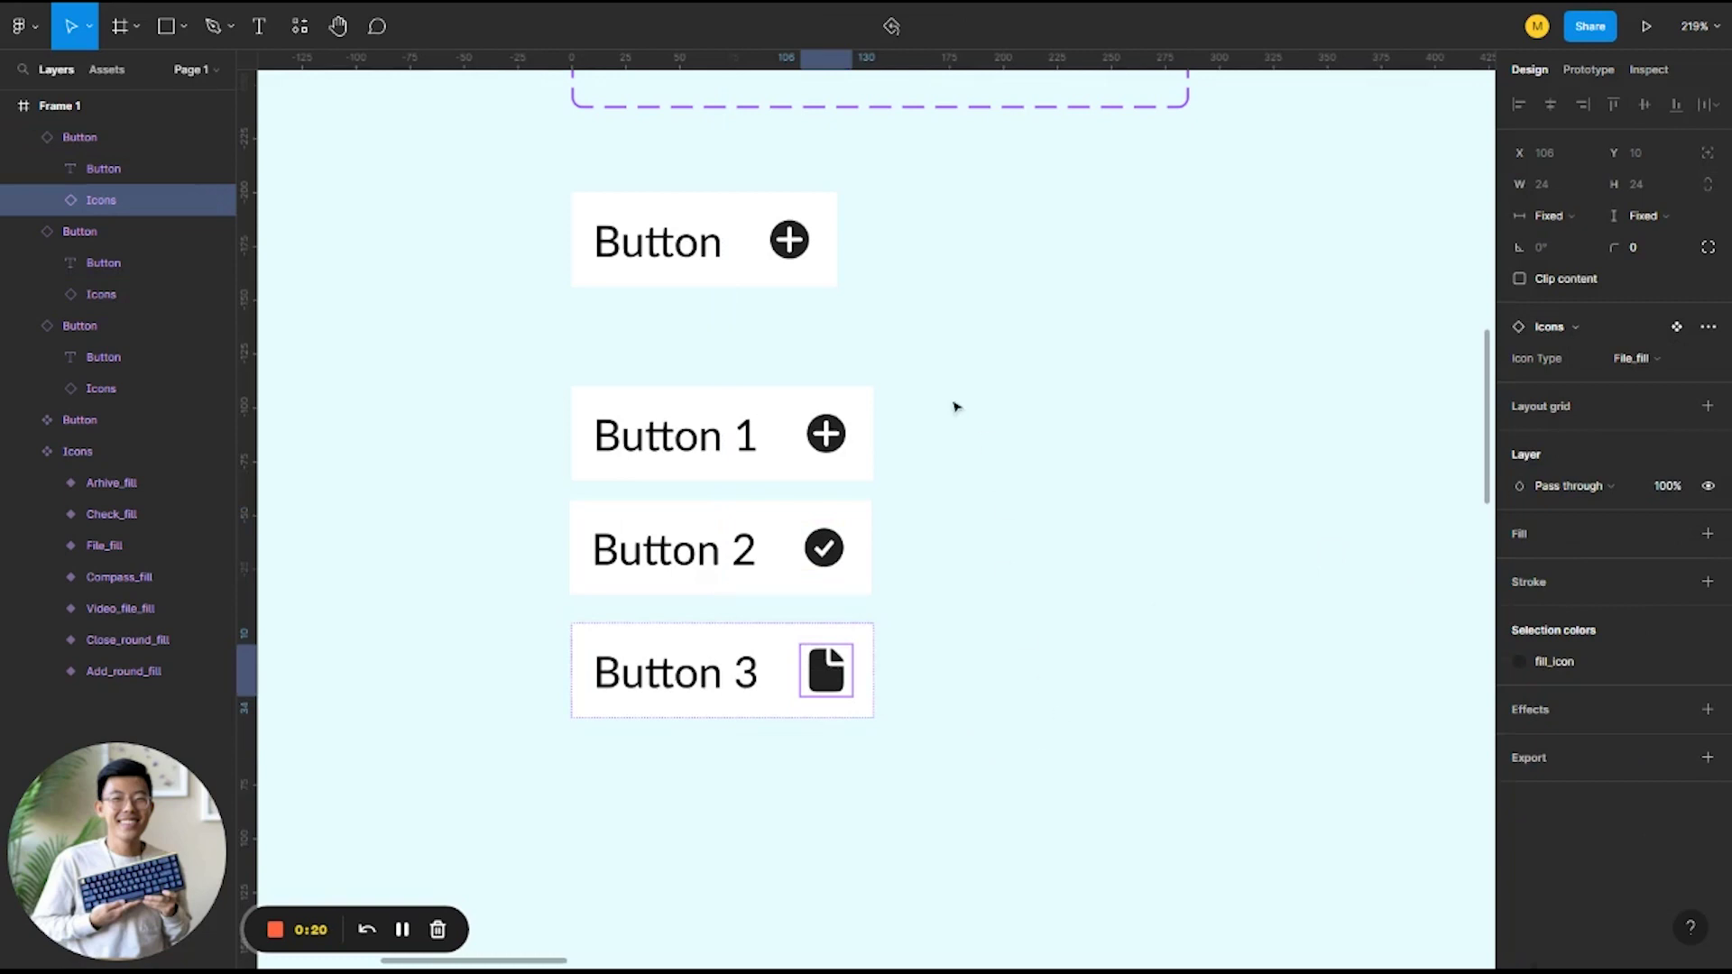
Examine which property types can be created for the main Button component
left_click(807, 270)
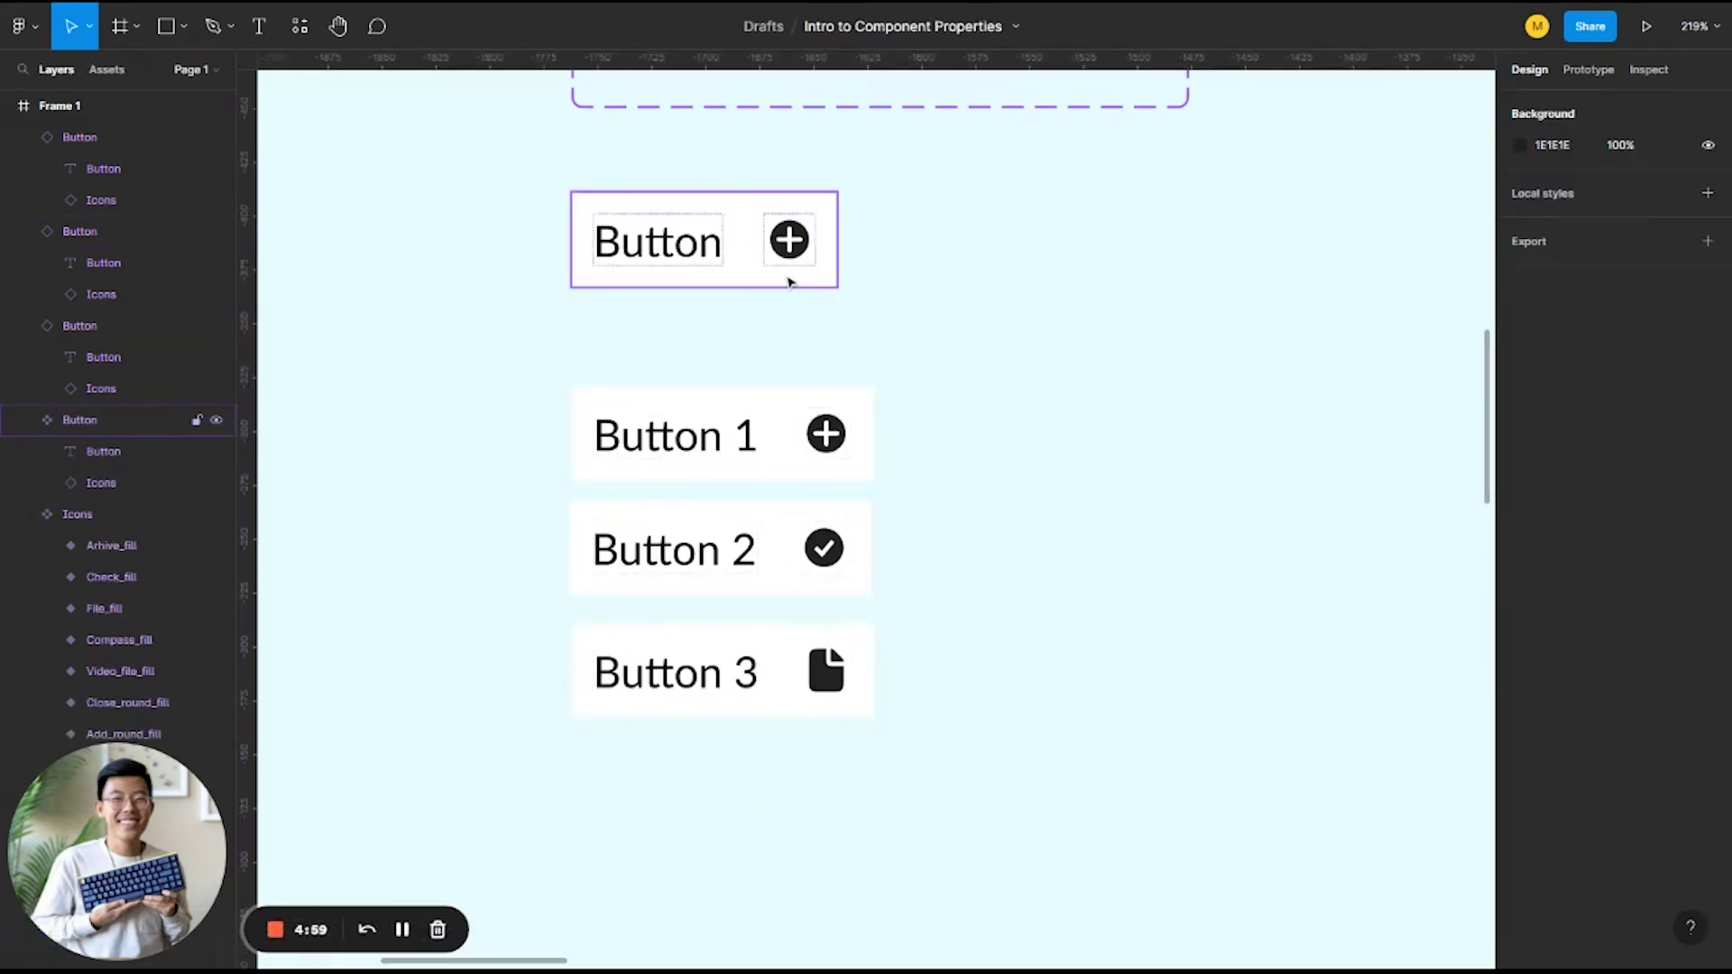
left_click(745, 282)
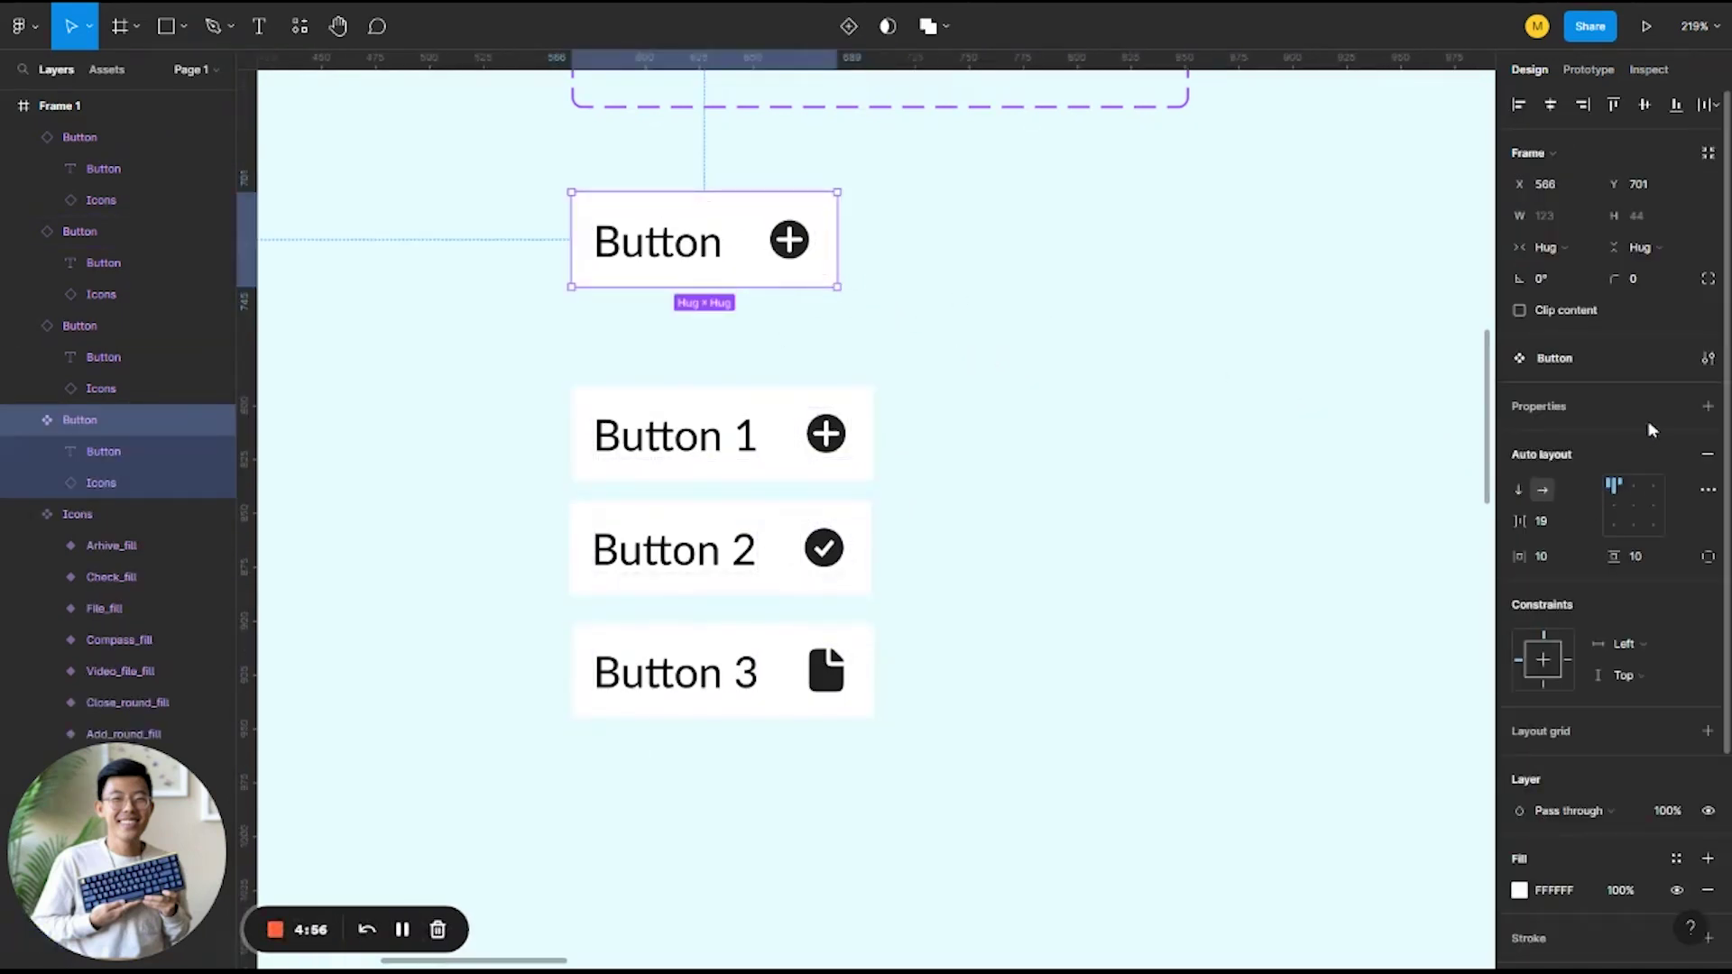
left_click(1708, 406)
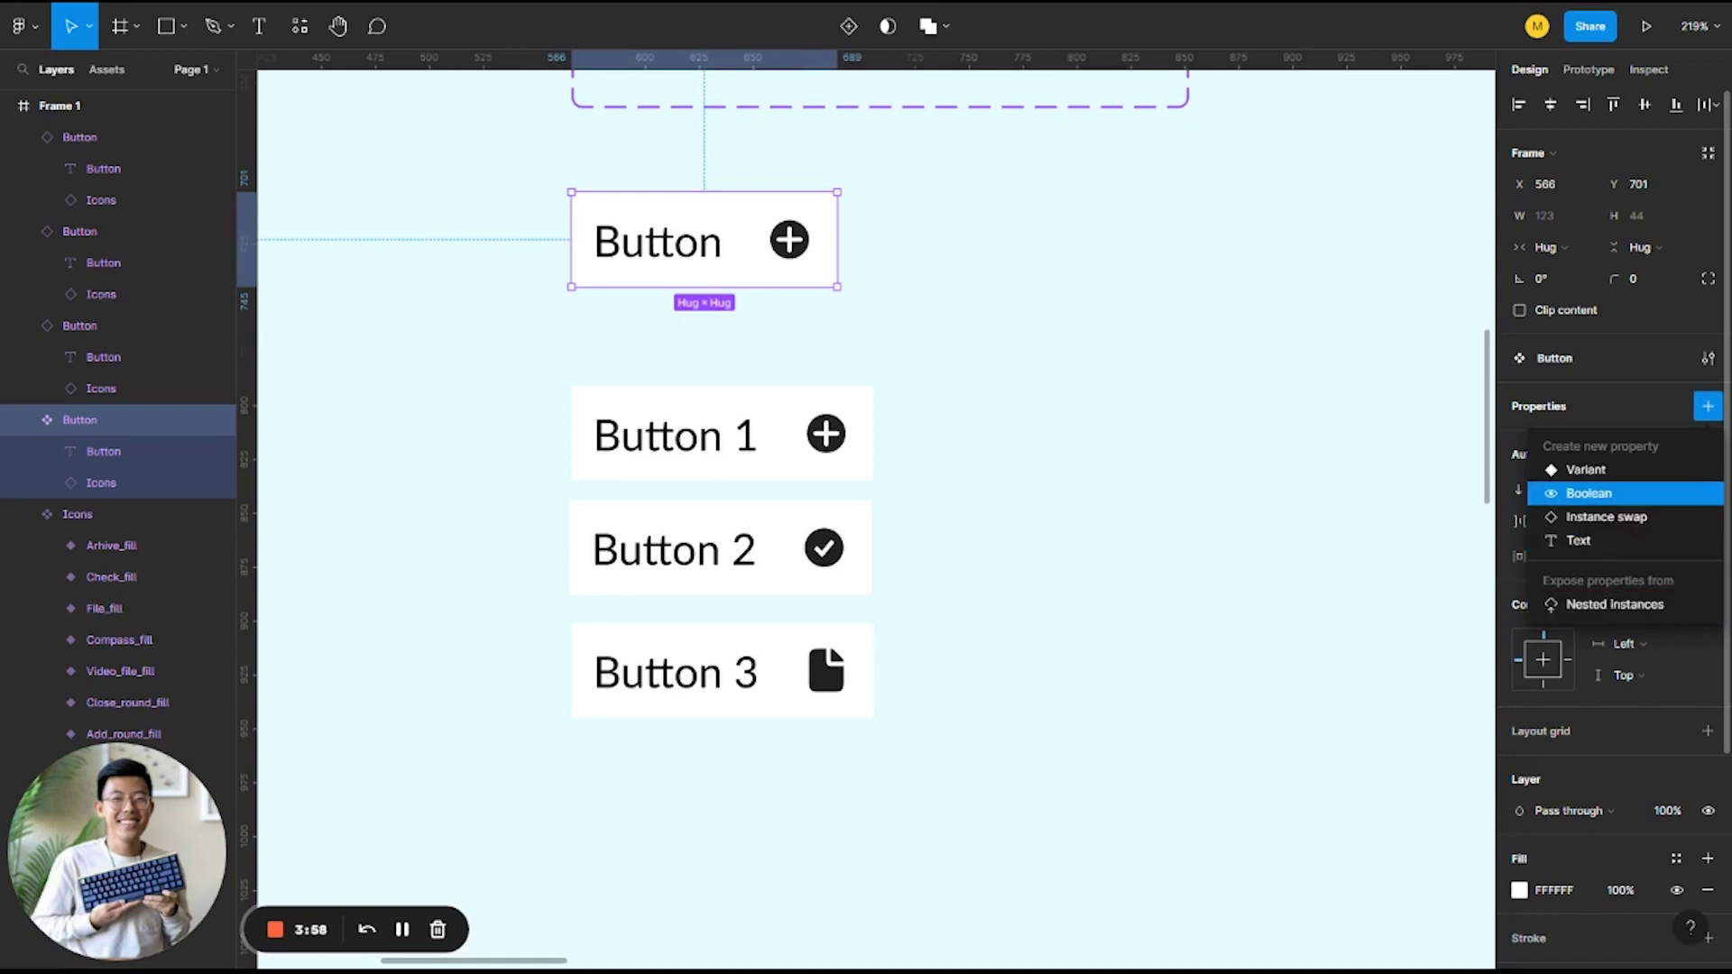
left_click(1310, 430)
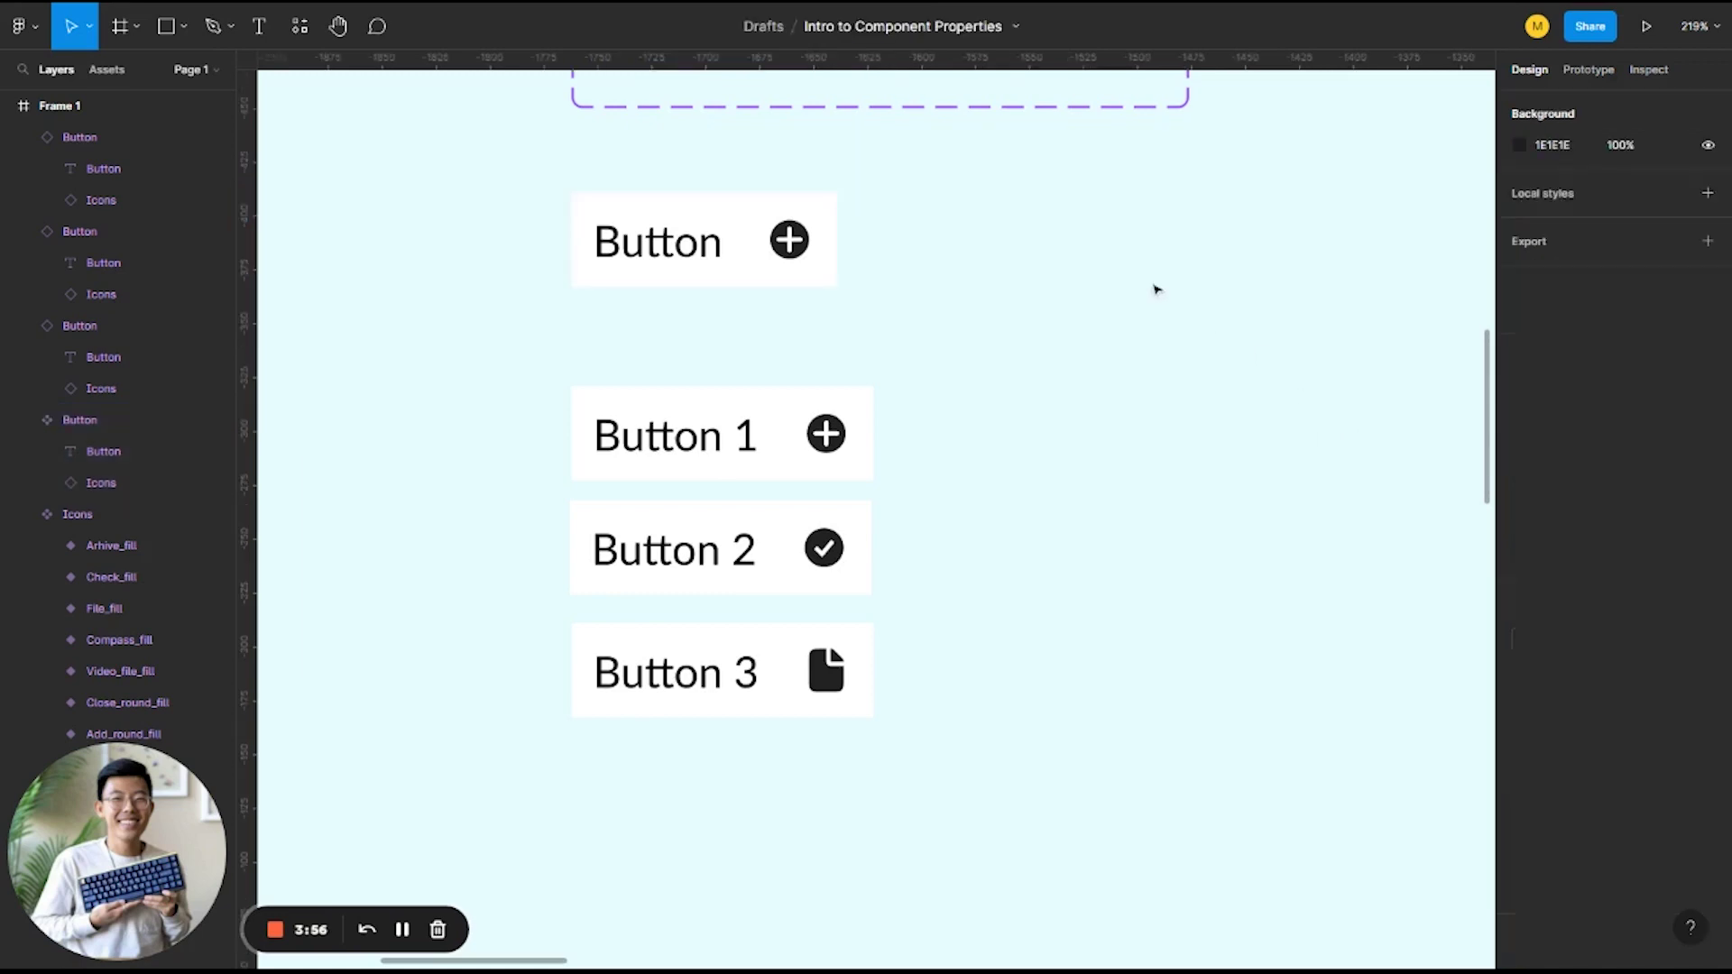
left_click(747, 242)
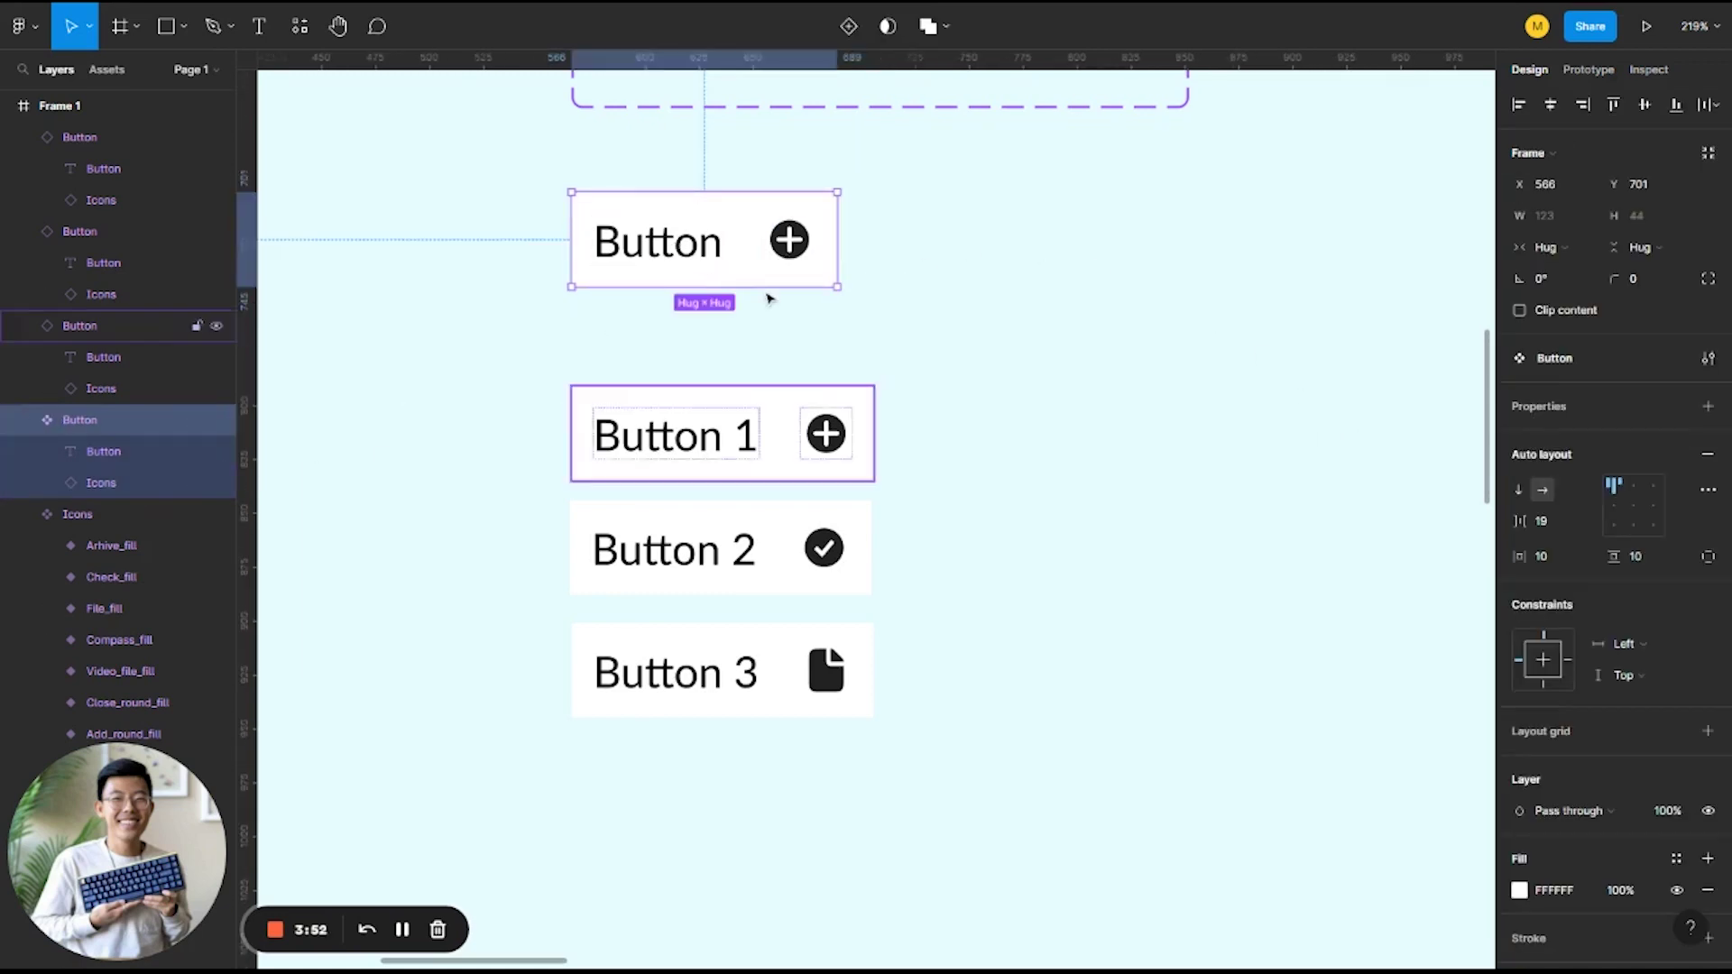
Create a boolean component property named Show Icons with value True for the visibility of the main Button's nested icon
left_click(789, 258)
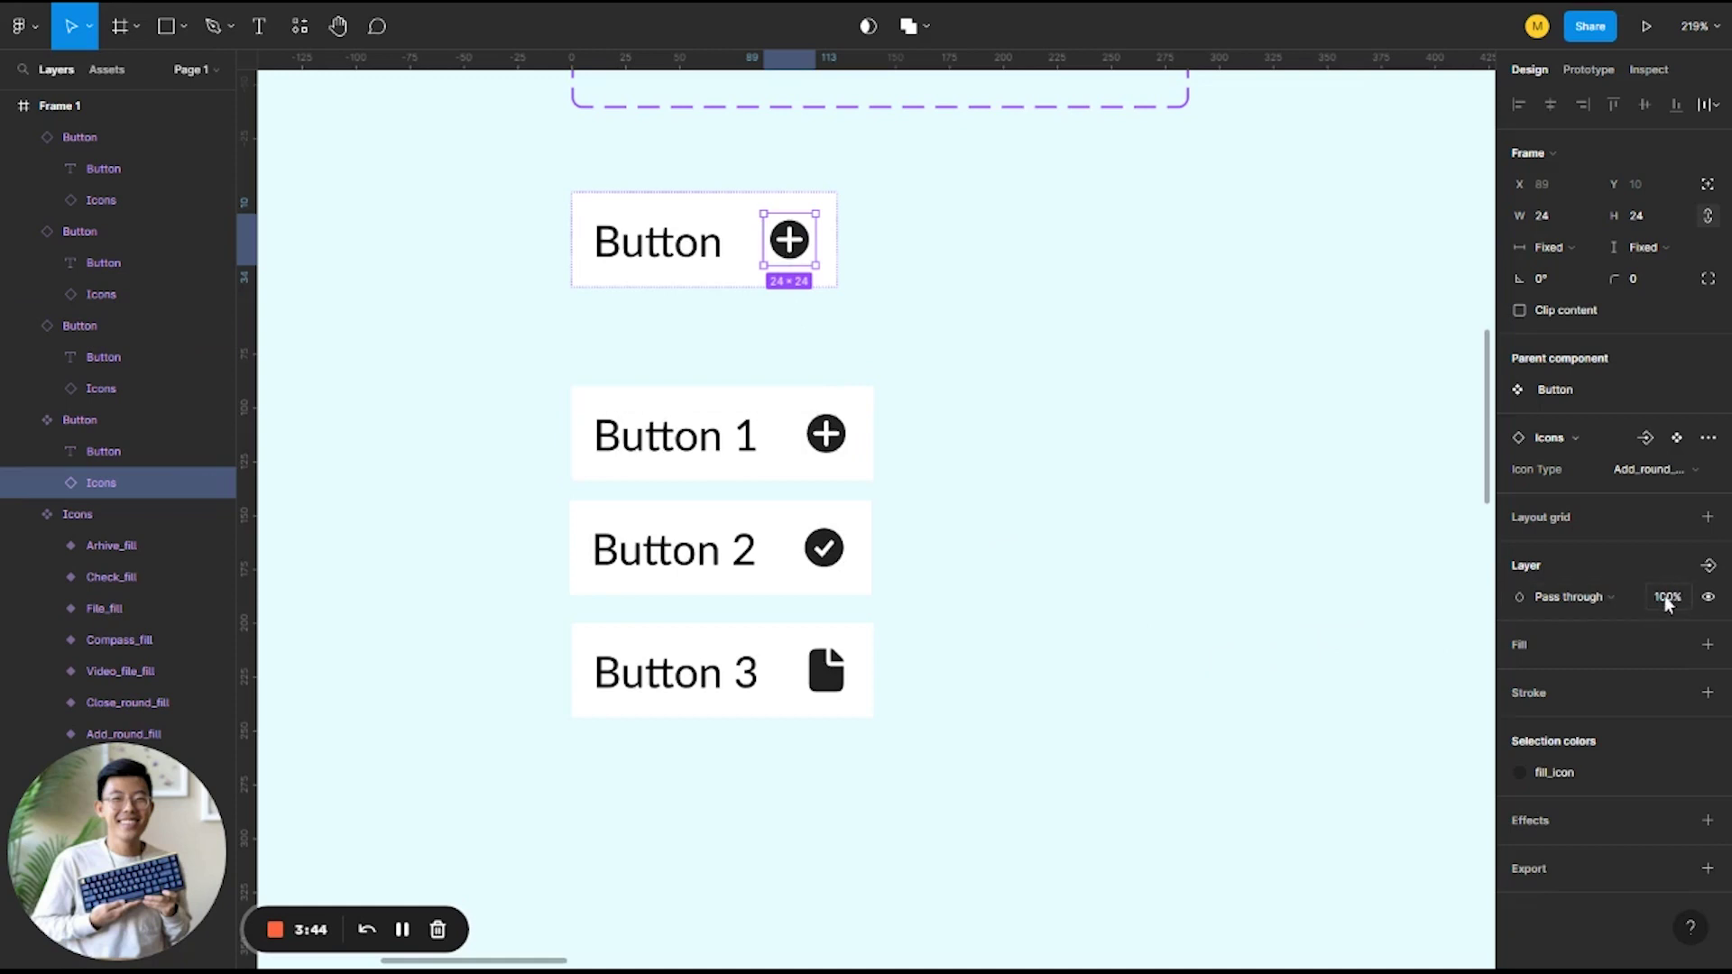
left_click(1706, 600)
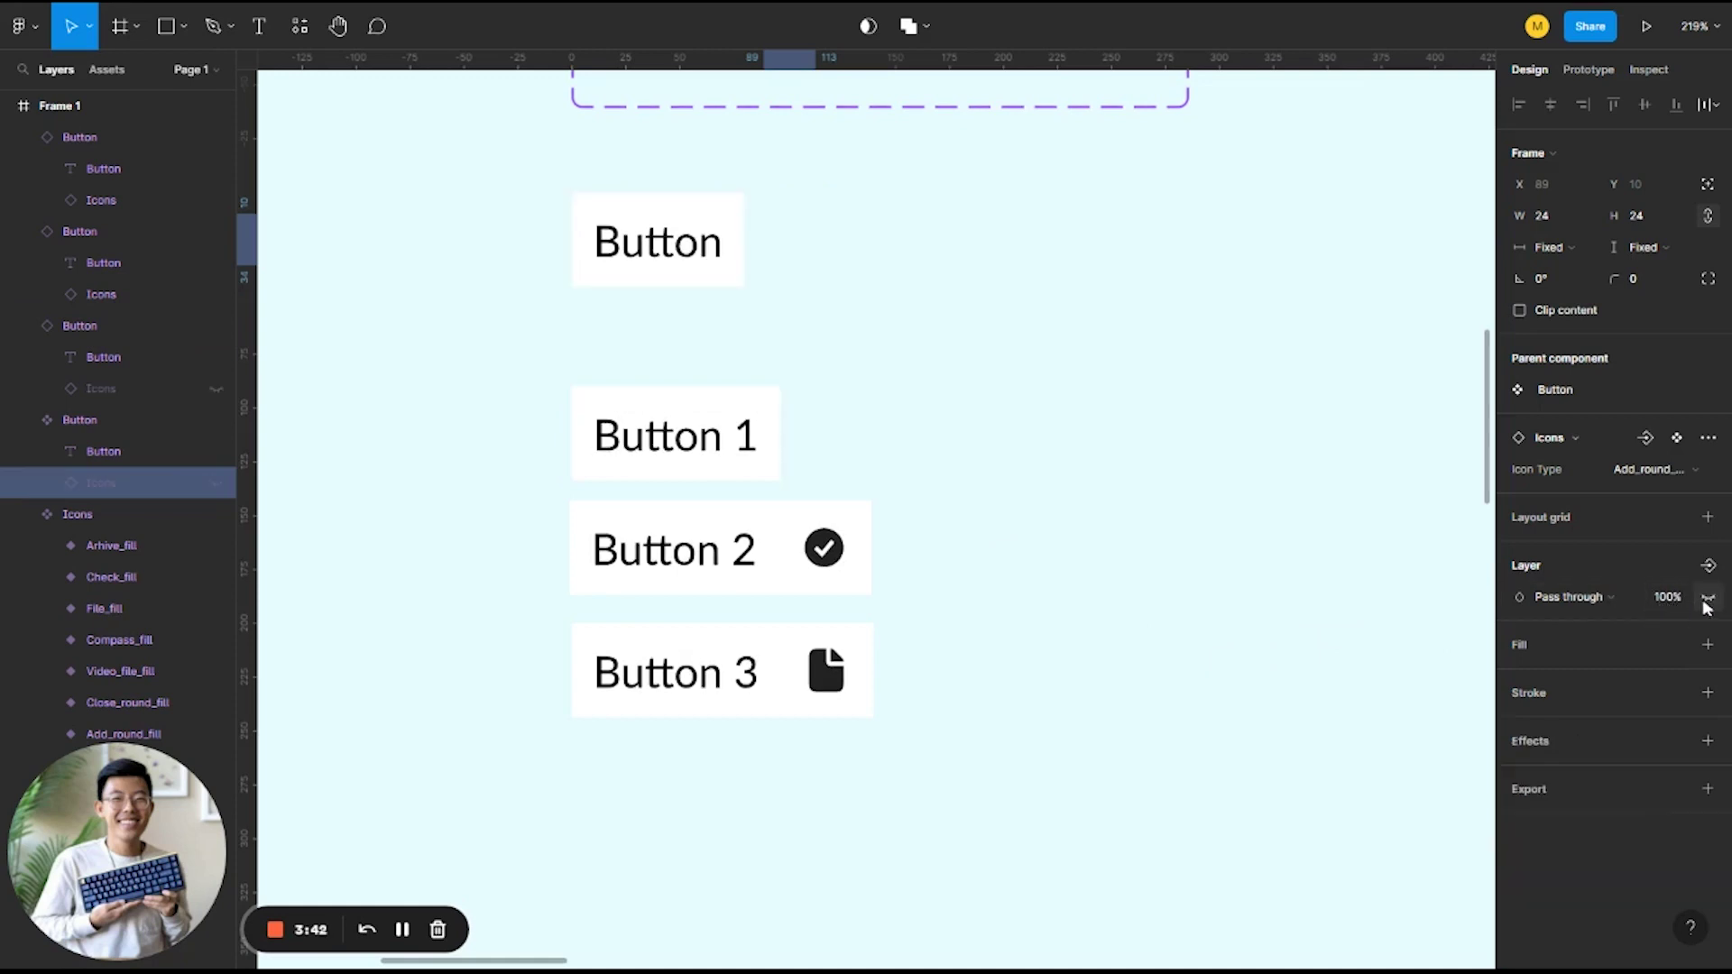
left_click(1705, 600)
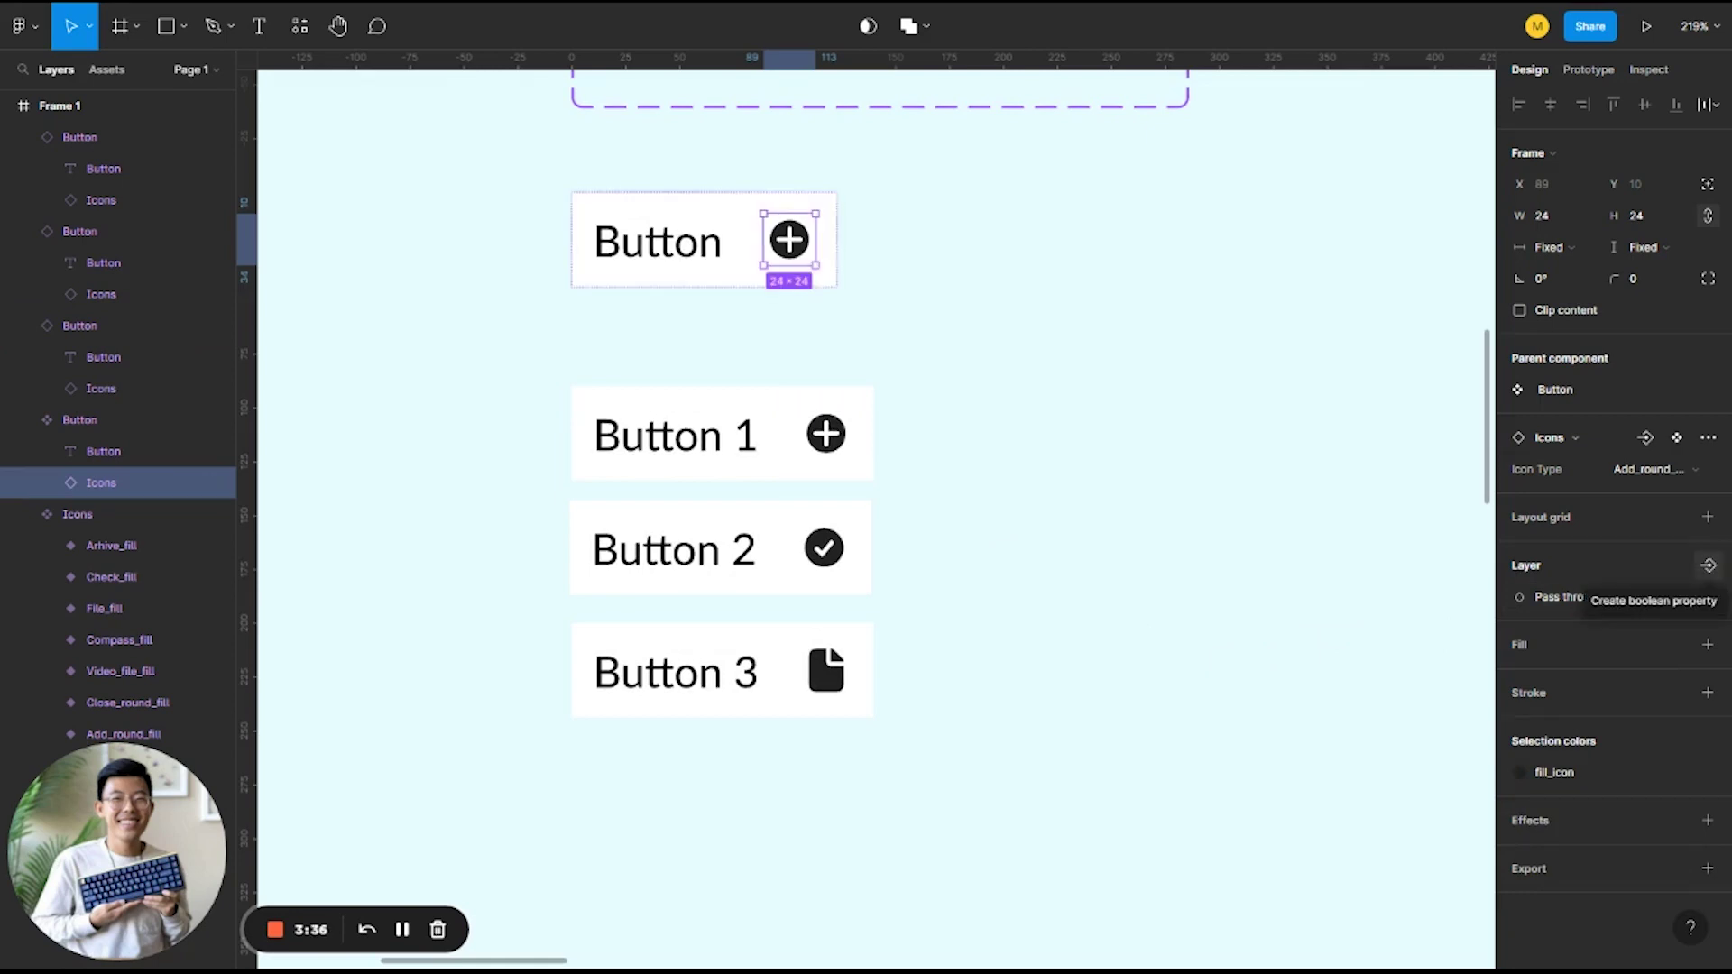
left_click(1708, 565)
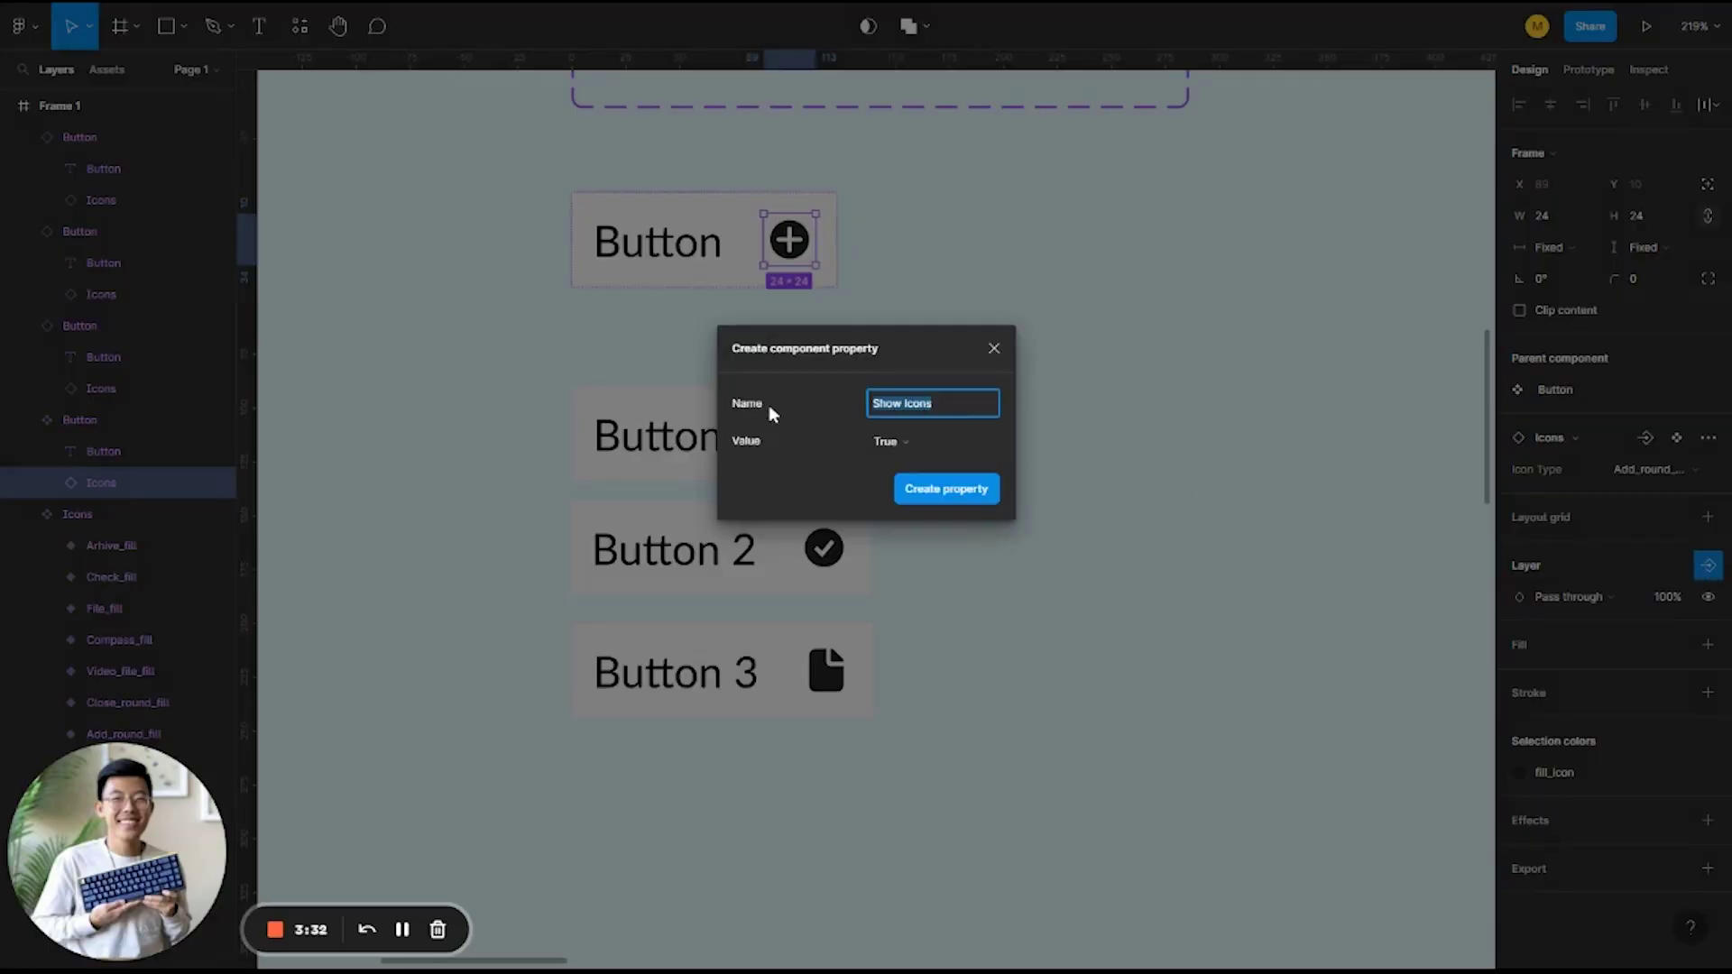
left_click(893, 441)
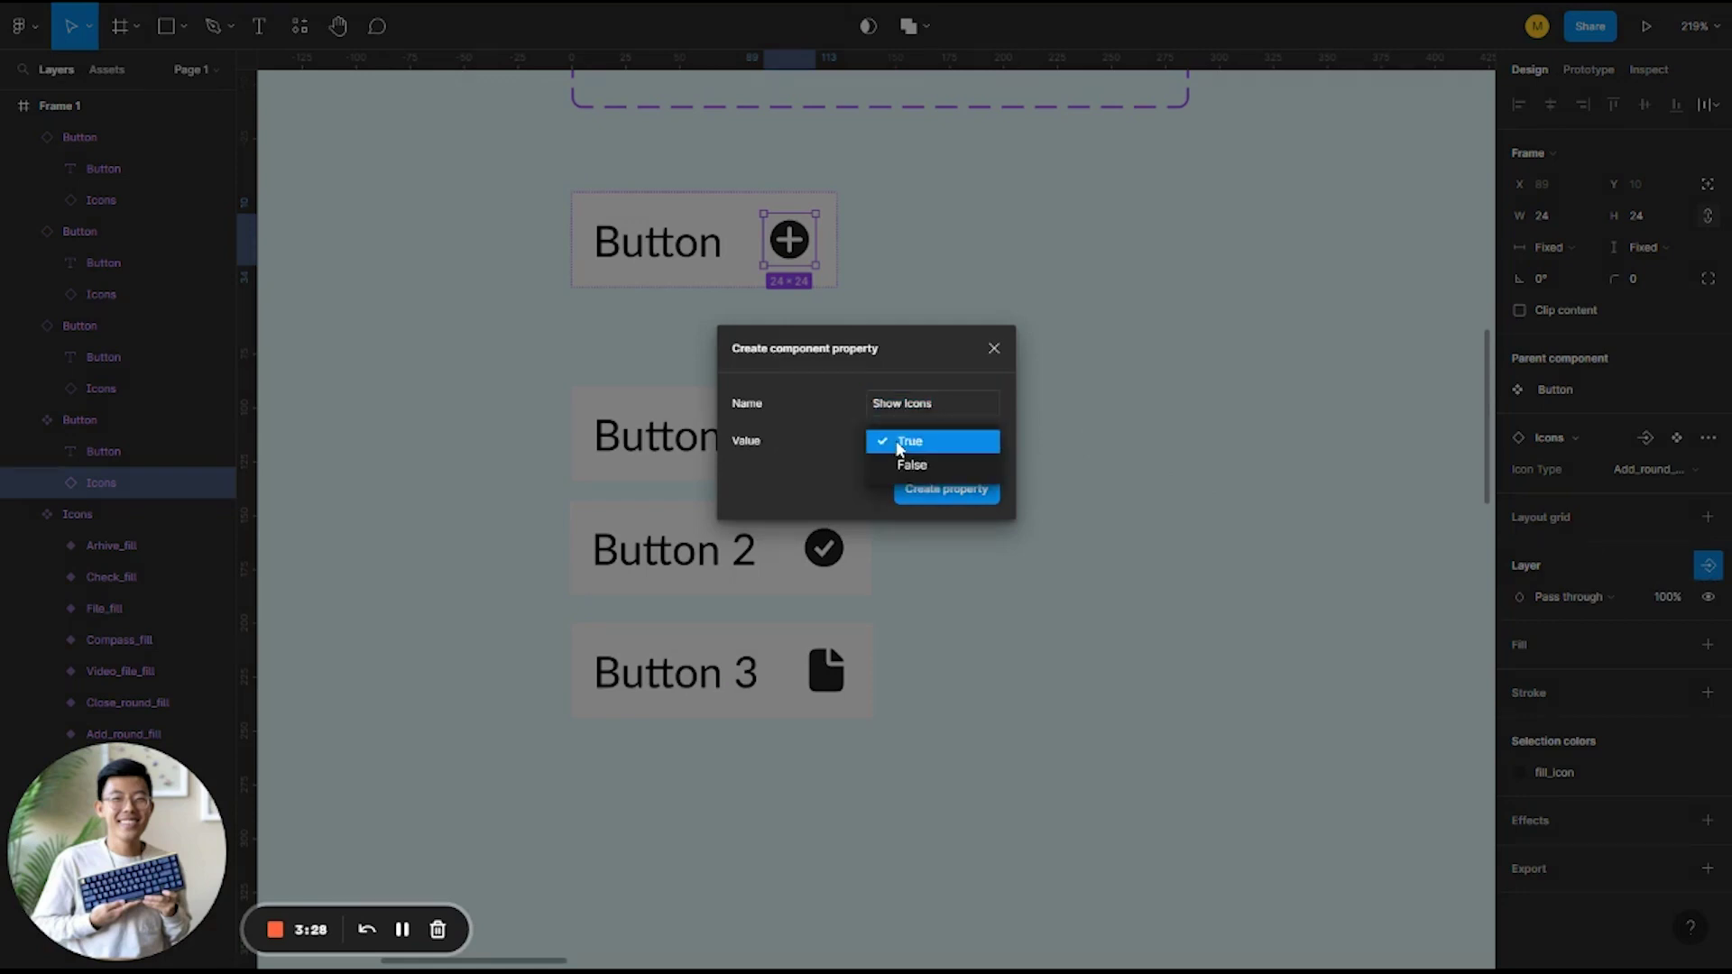
left_click(897, 444)
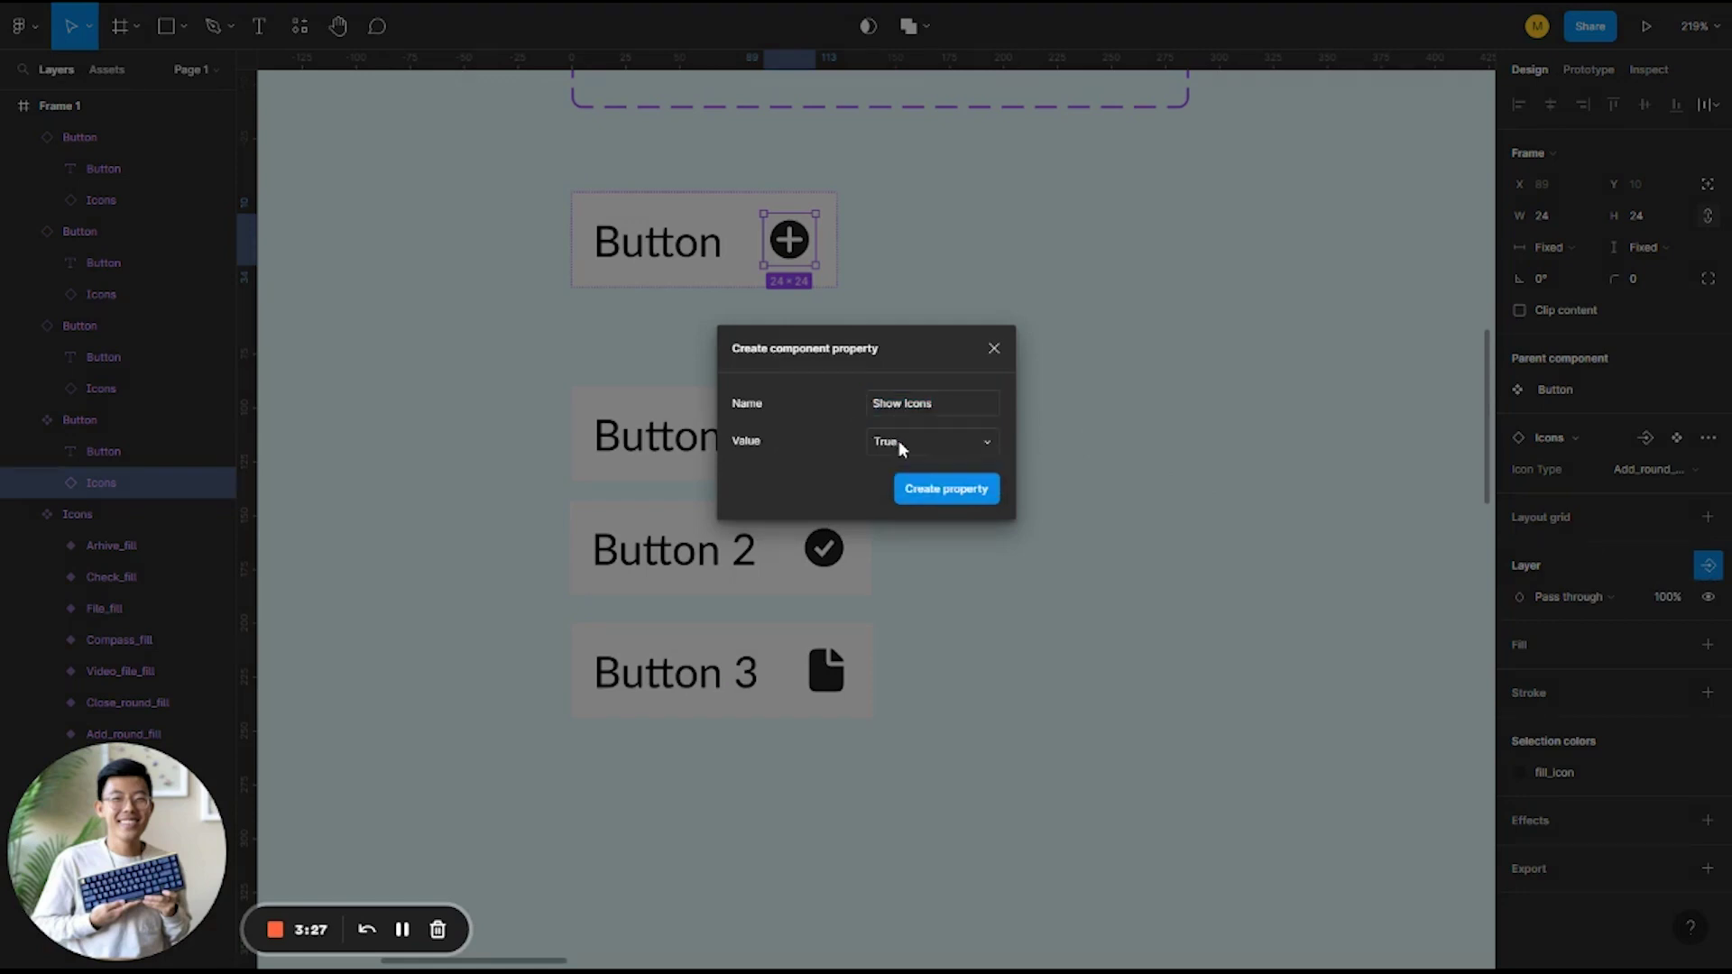
left_click(920, 492)
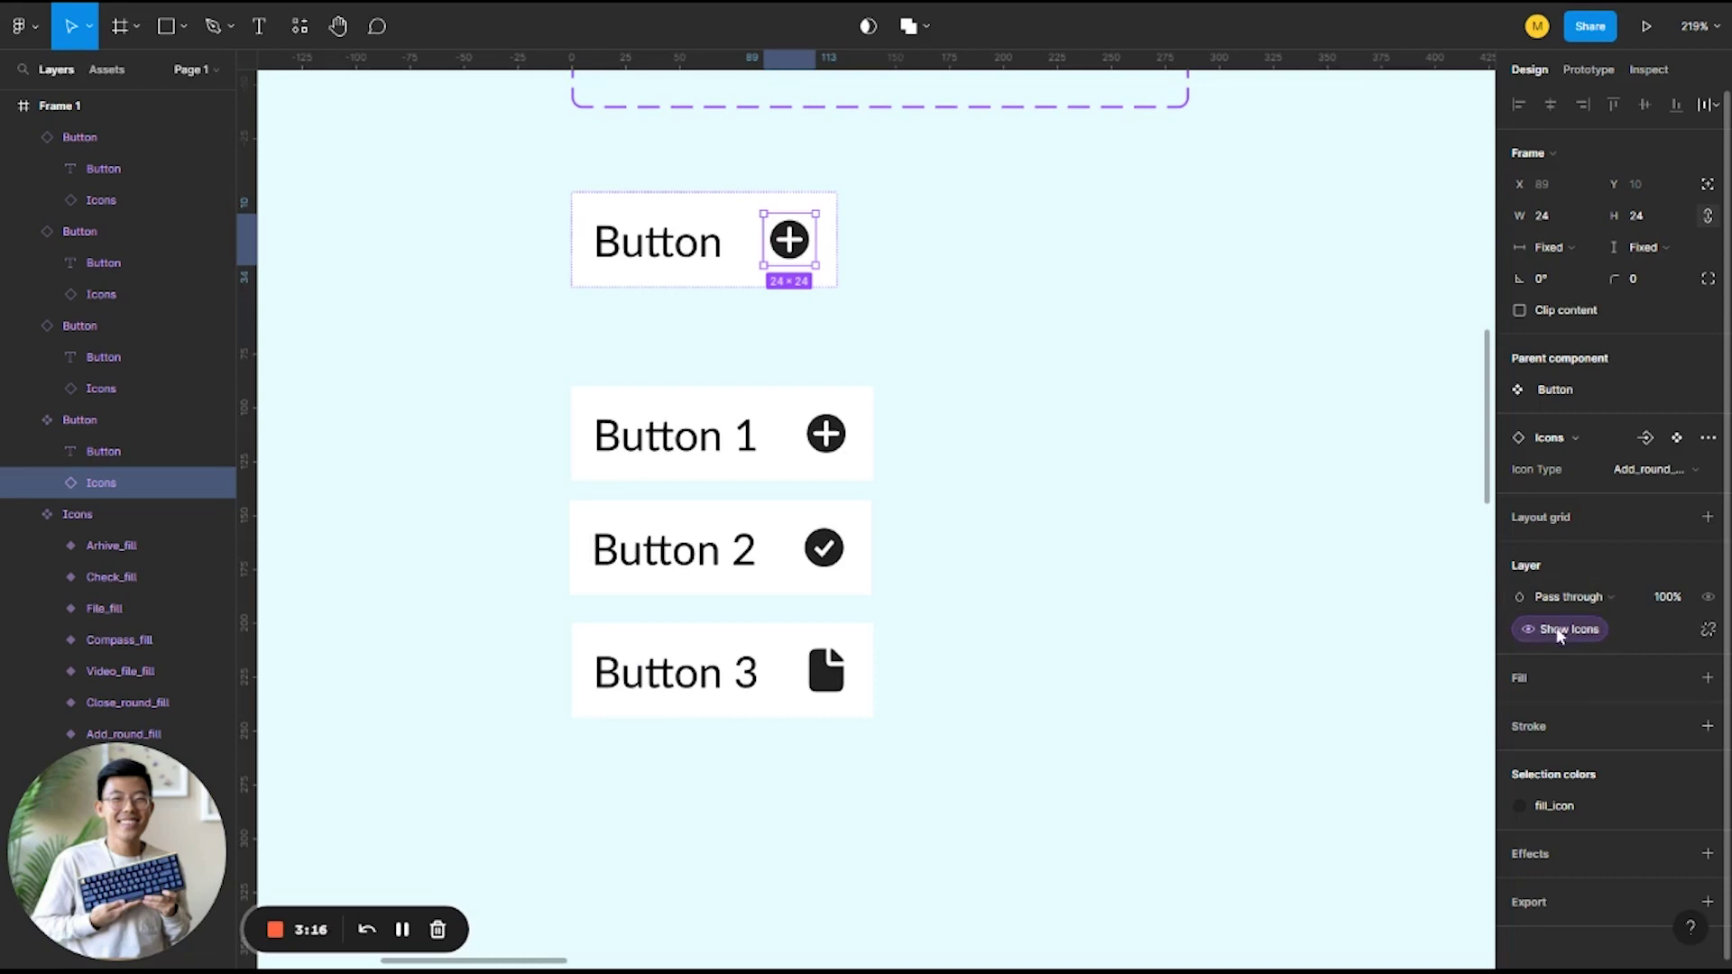
left_click(947, 290)
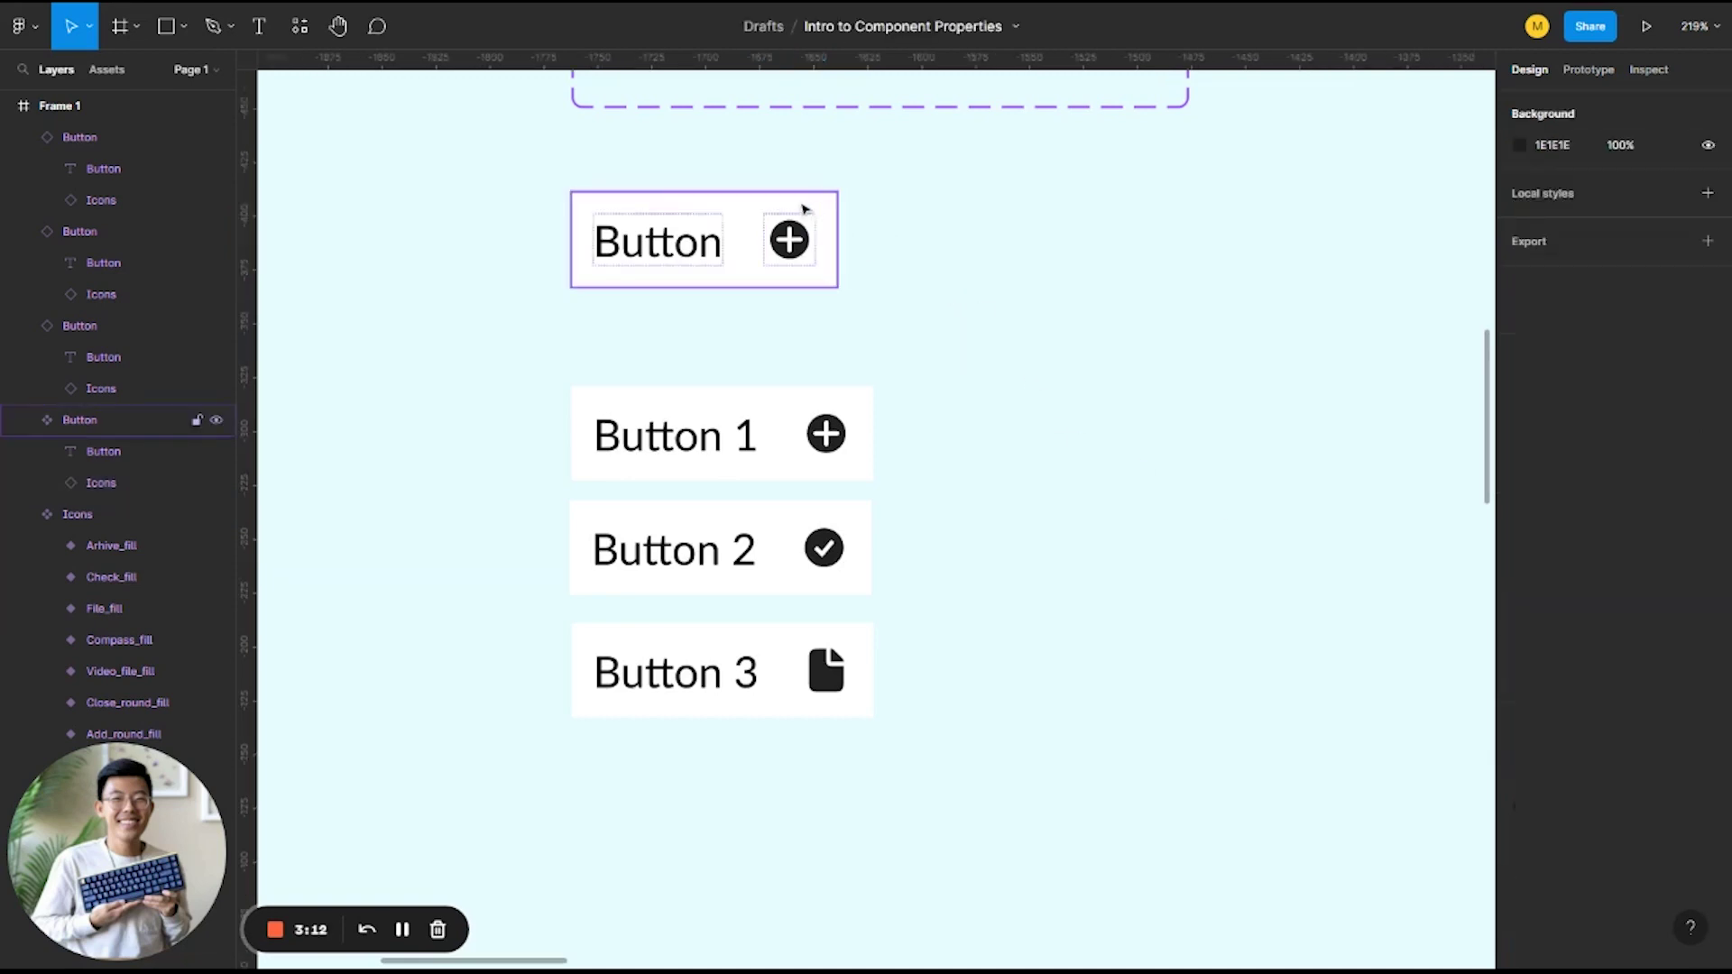
left_click(744, 220)
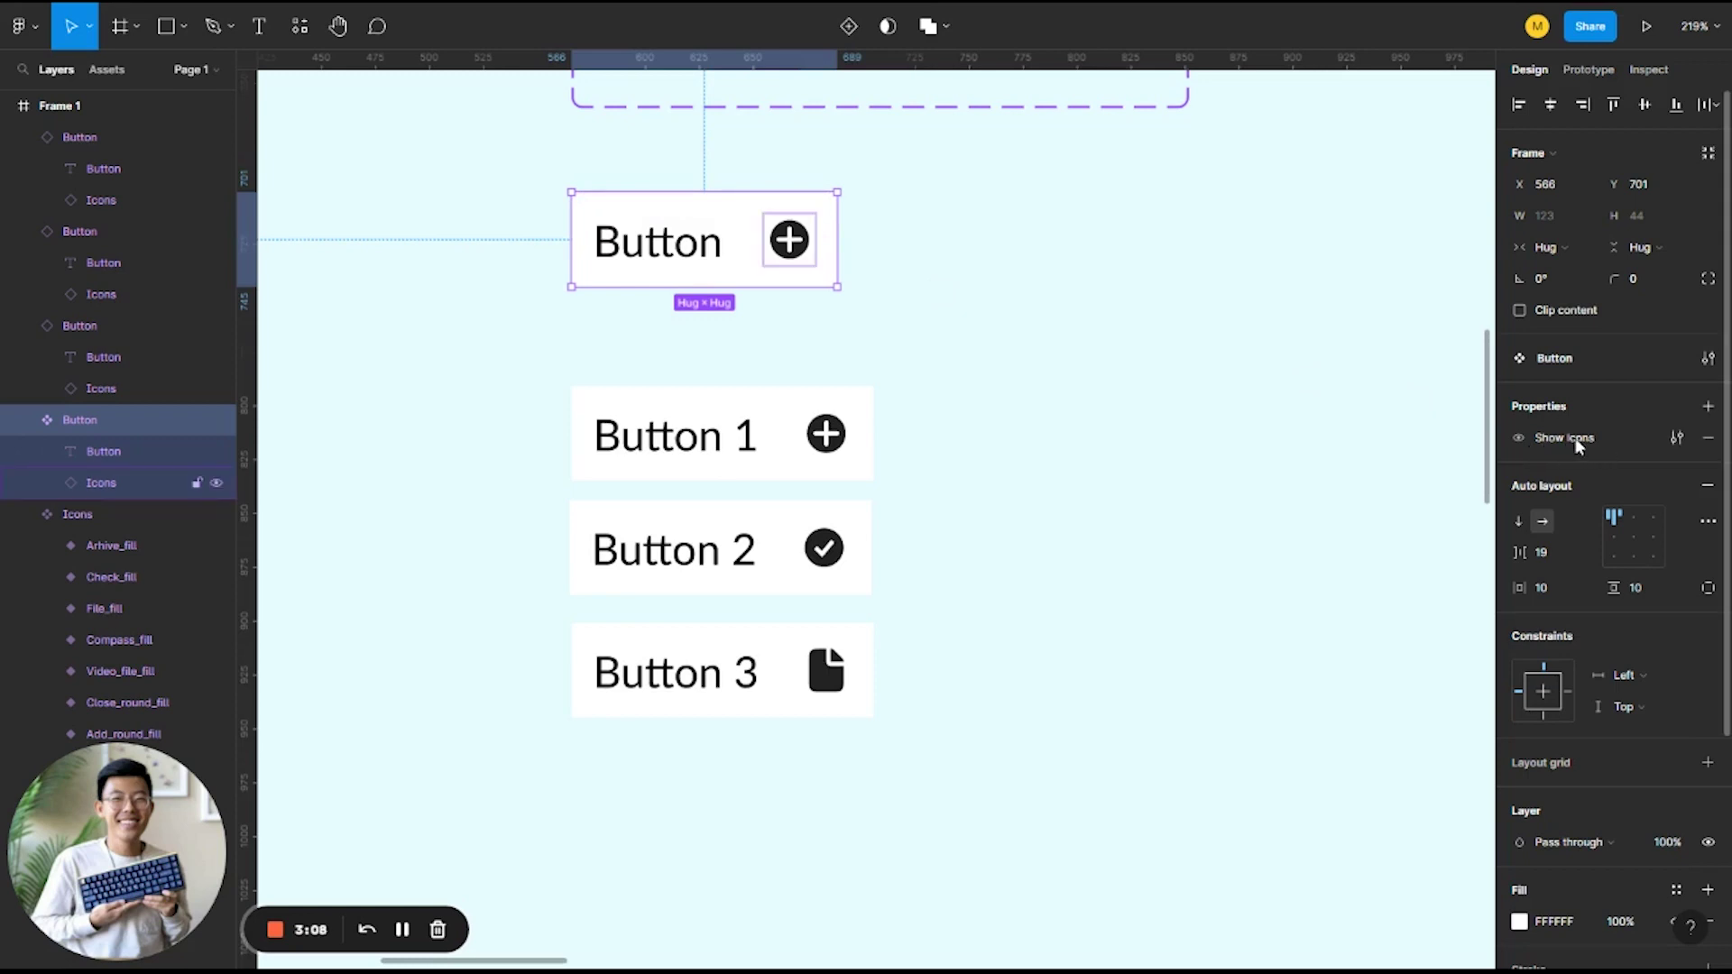
left_click(1008, 423)
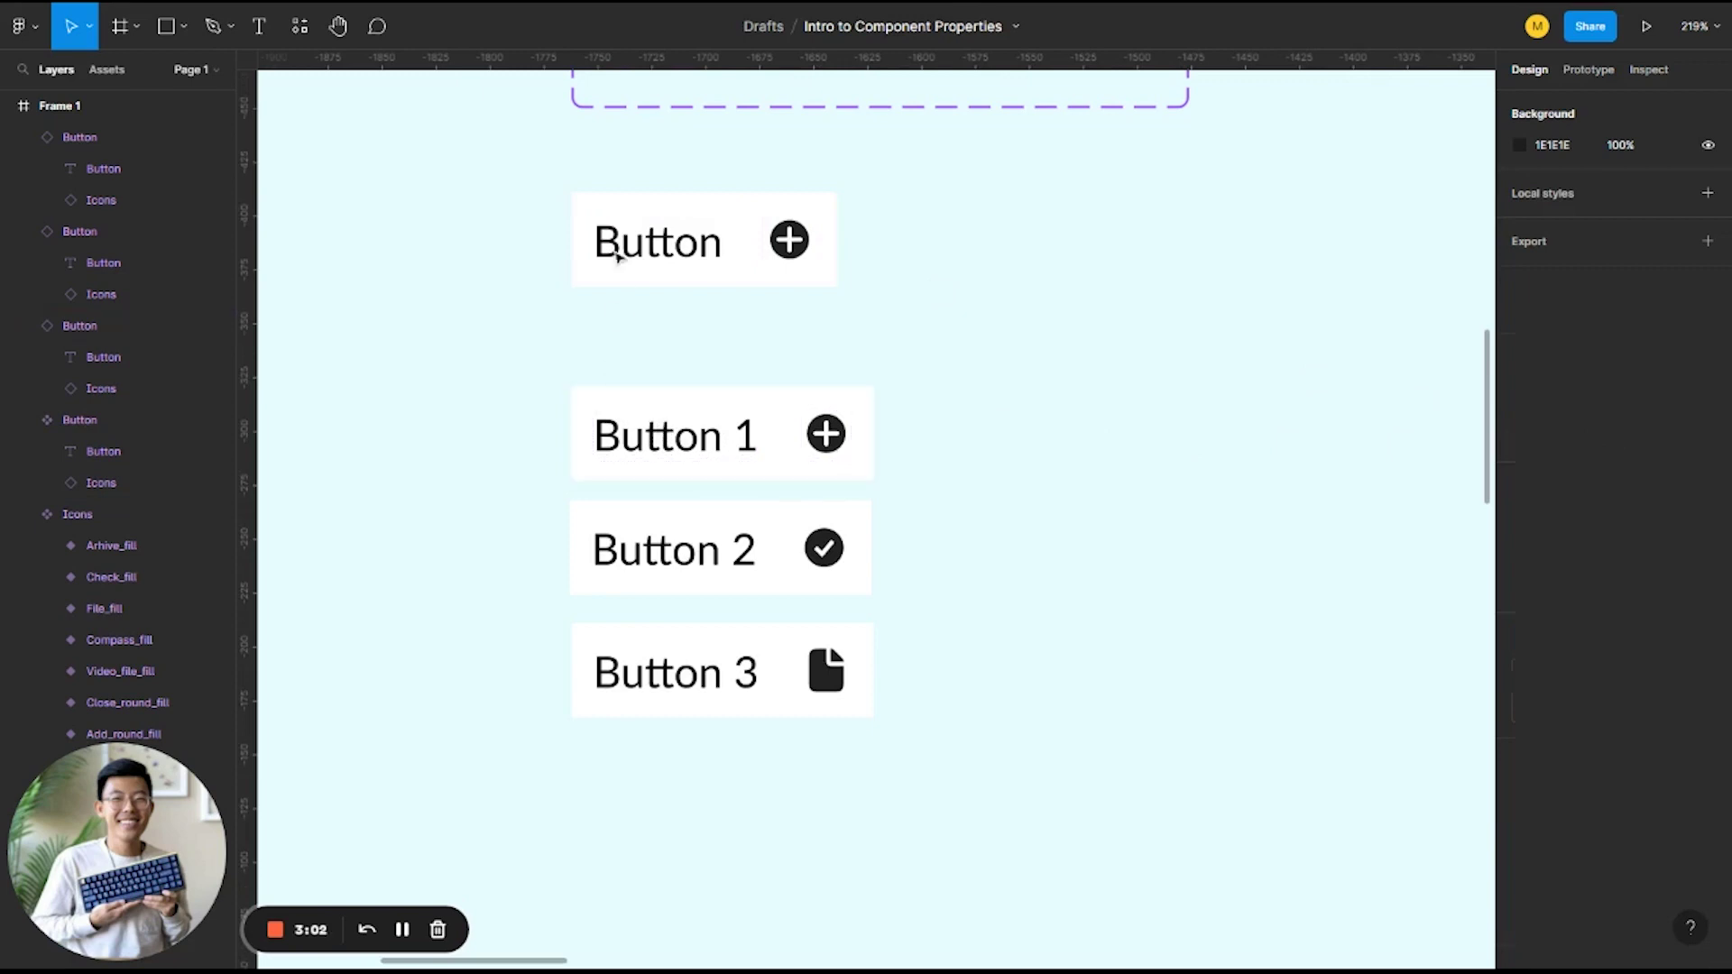
Try switching the Show Icons property off and back on for the Button 1 instance
left_click(635, 422)
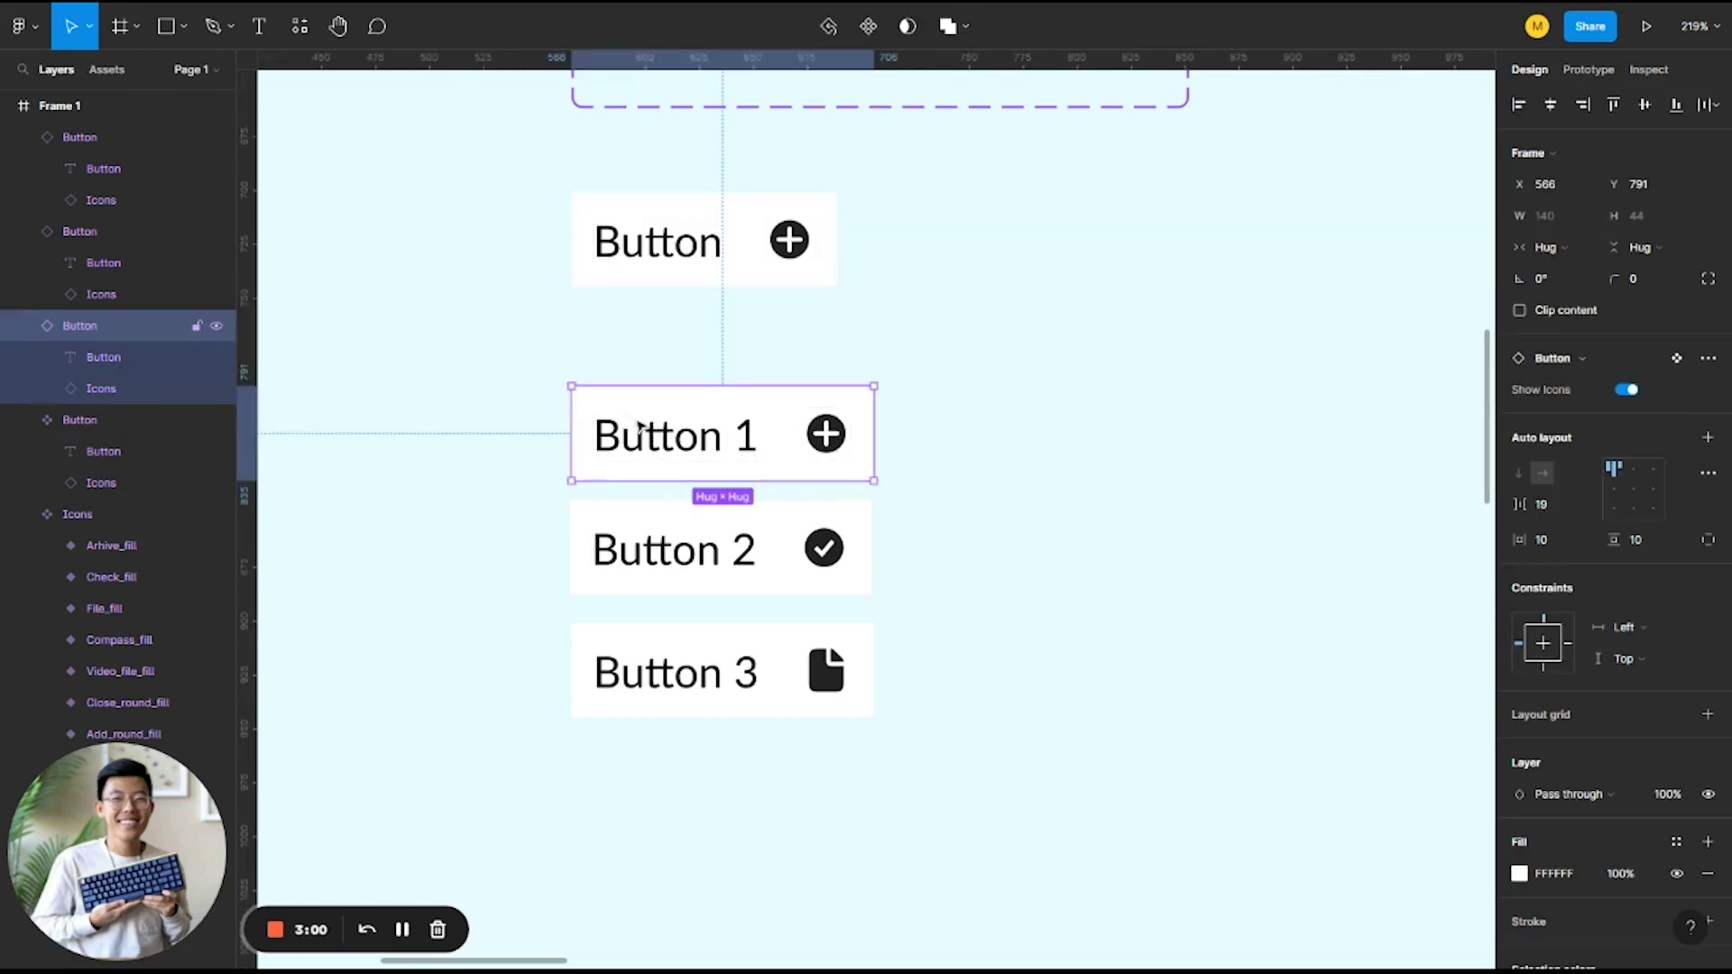
left_click(1629, 393)
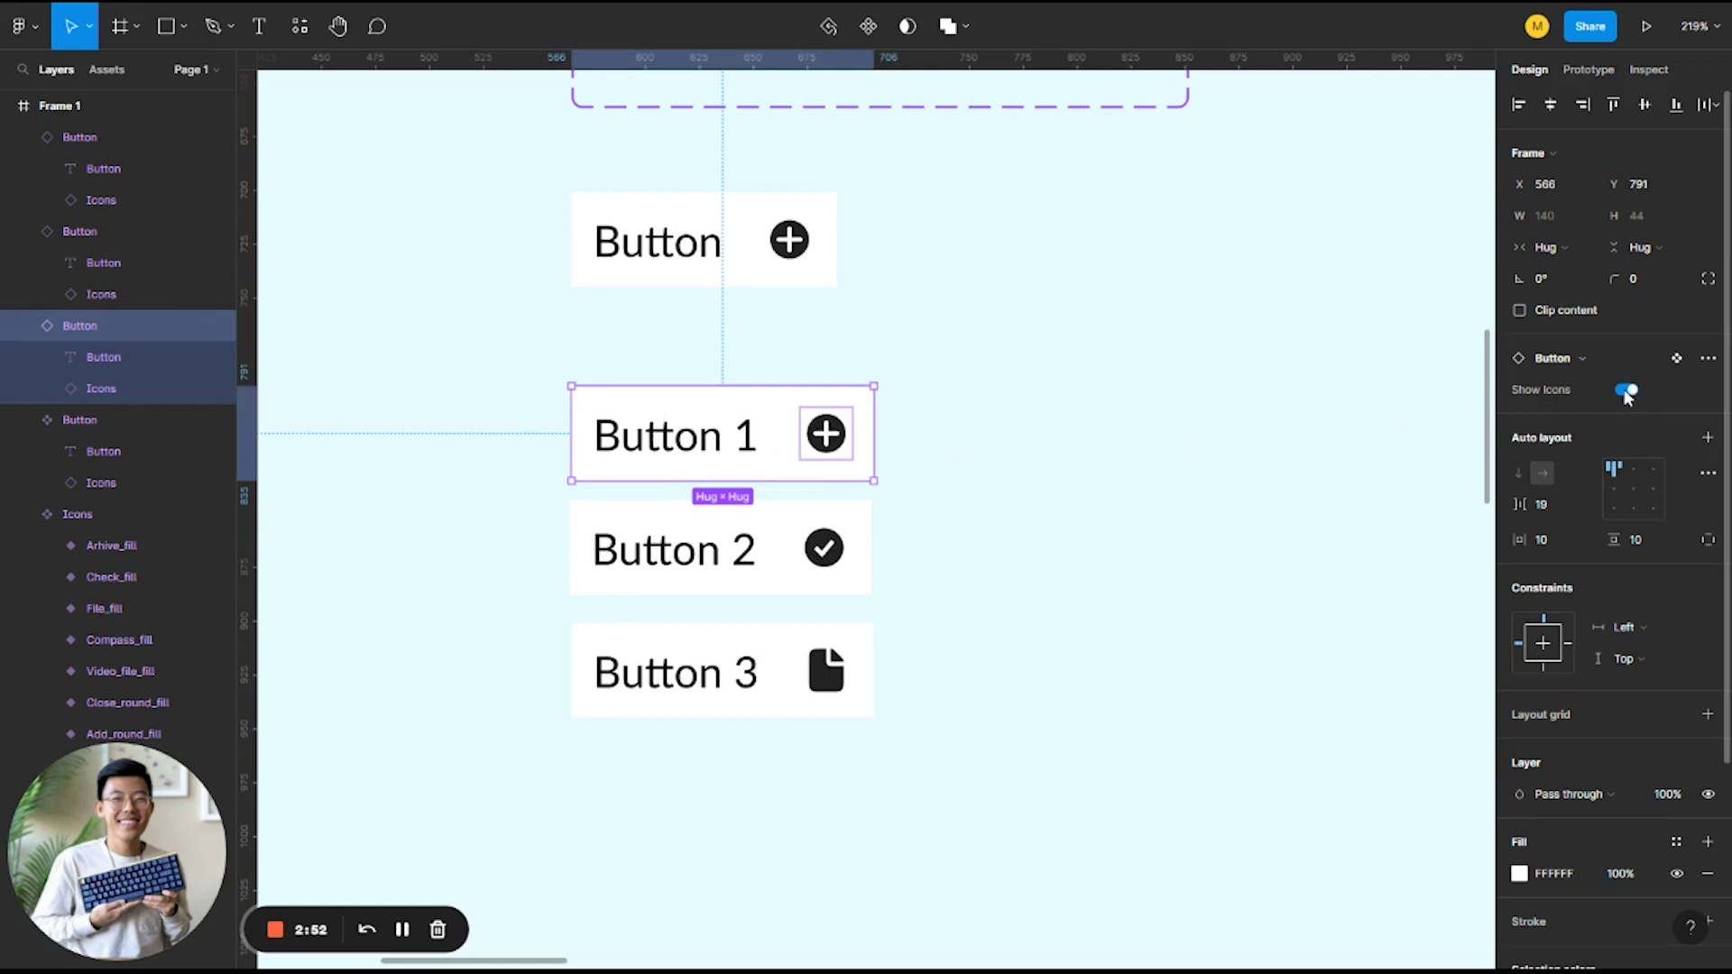
left_click(1626, 392)
left_click(1626, 392)
left_click(1625, 393)
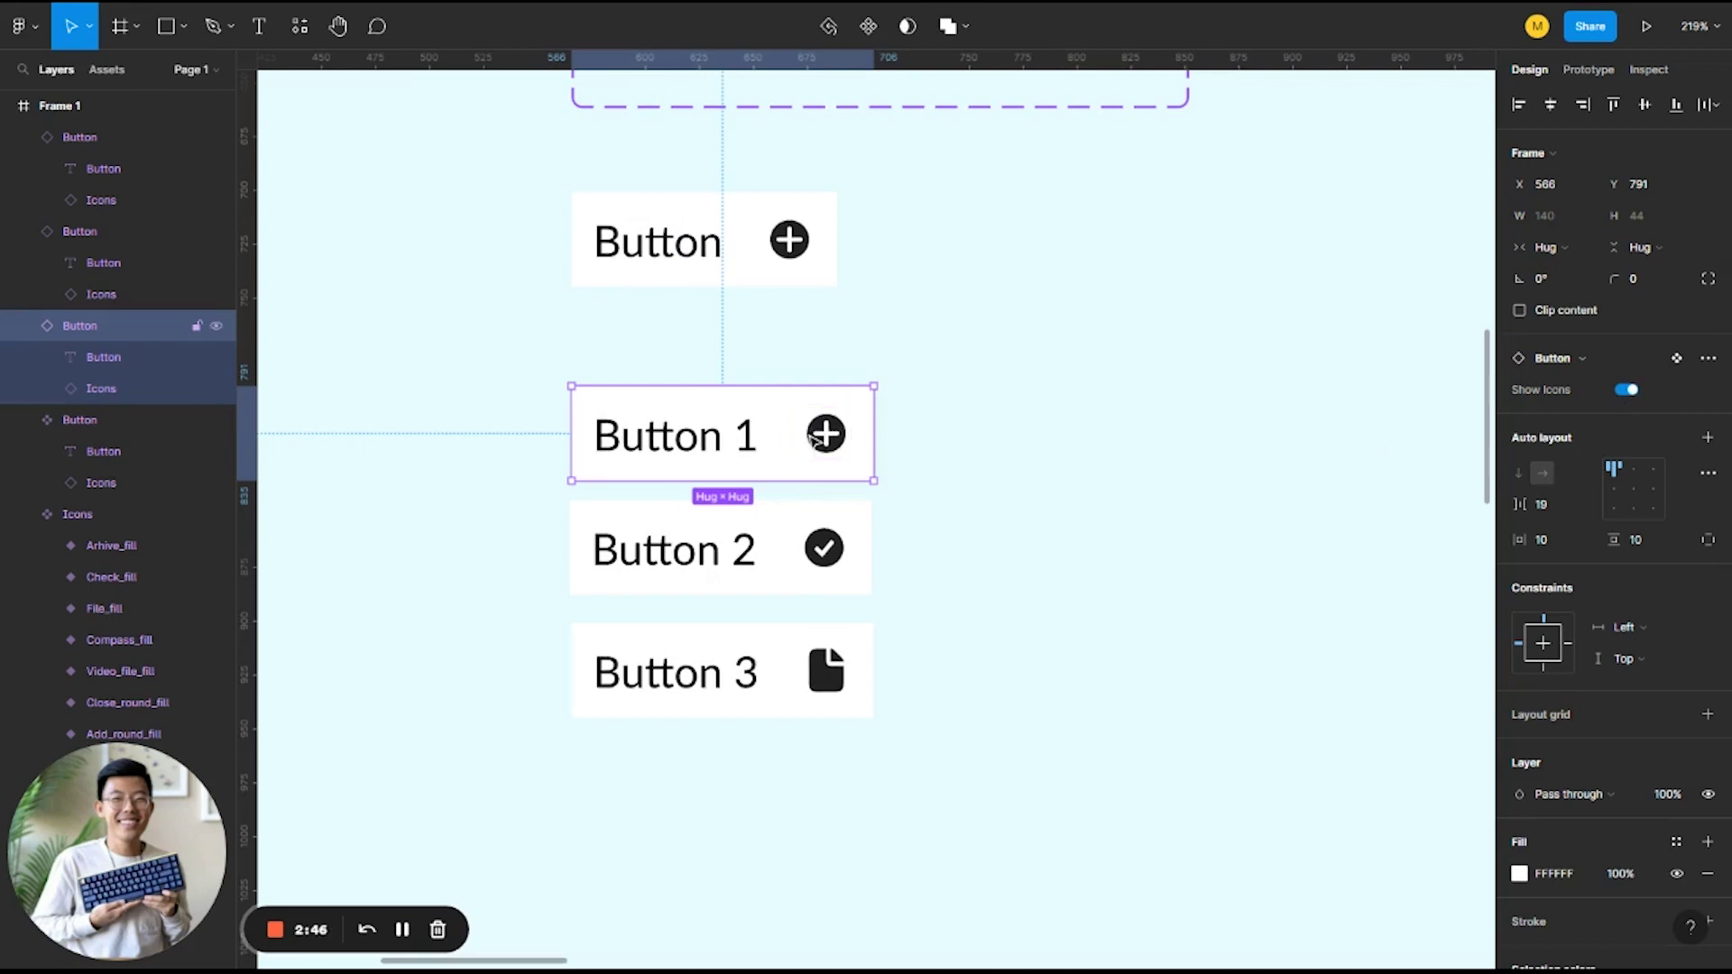
left_click(1625, 393)
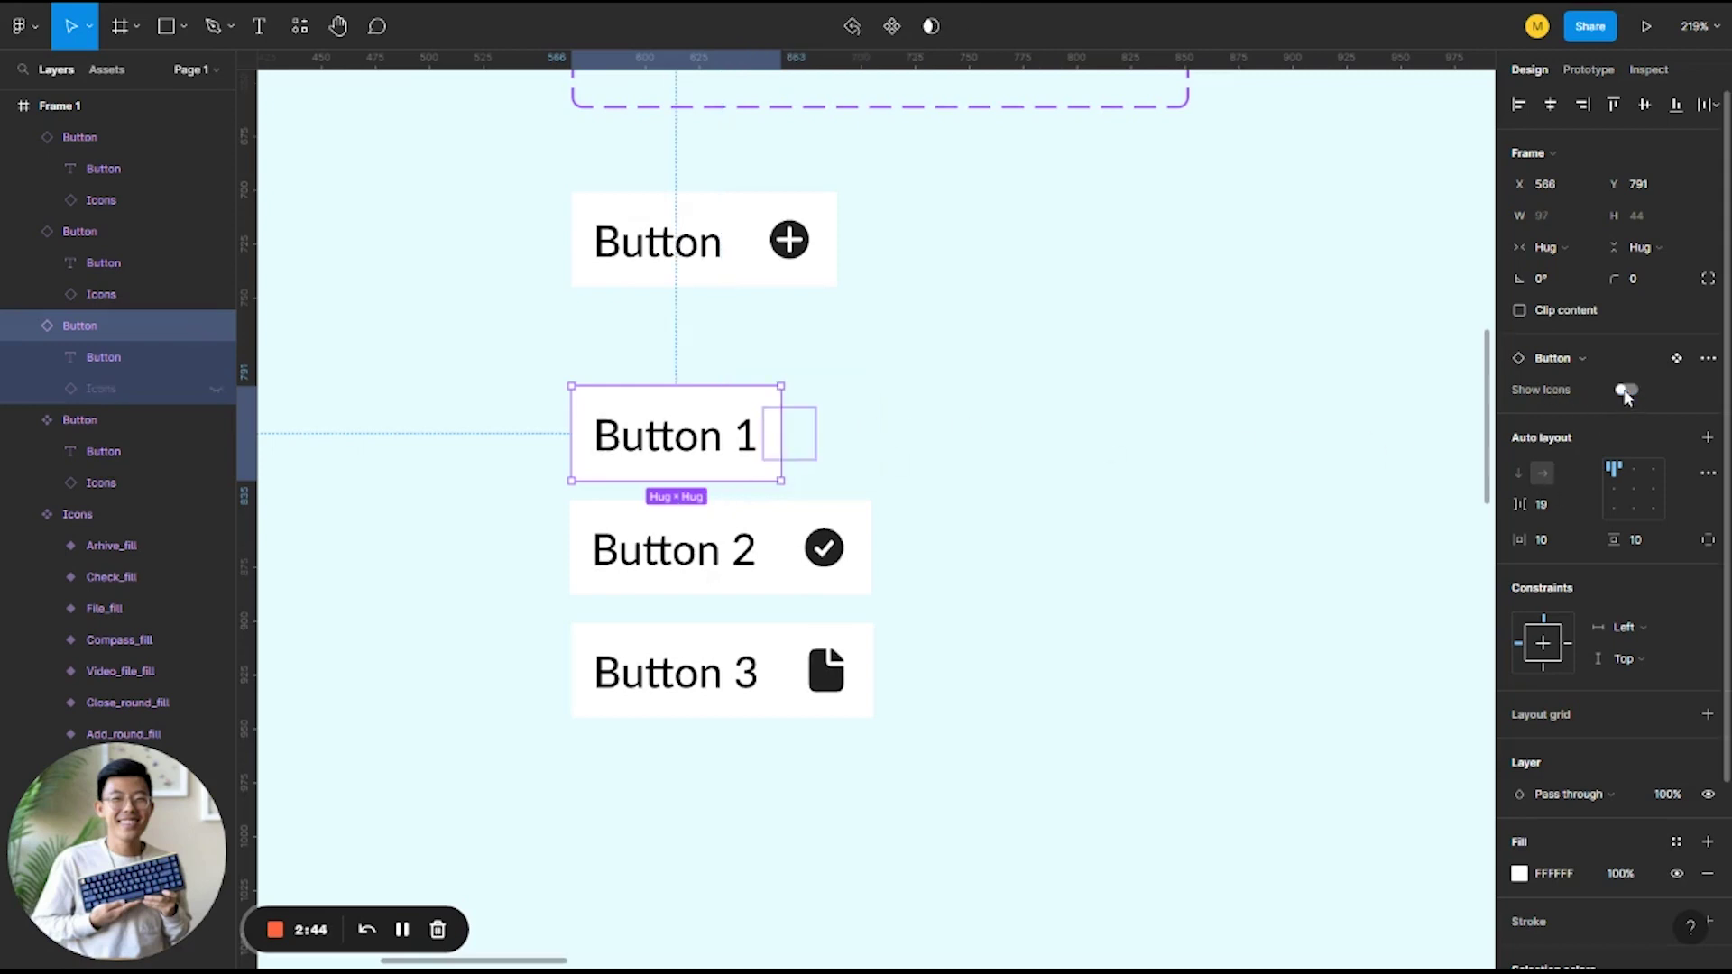
left_click(1625, 393)
left_click(1624, 389)
left_click(1621, 389)
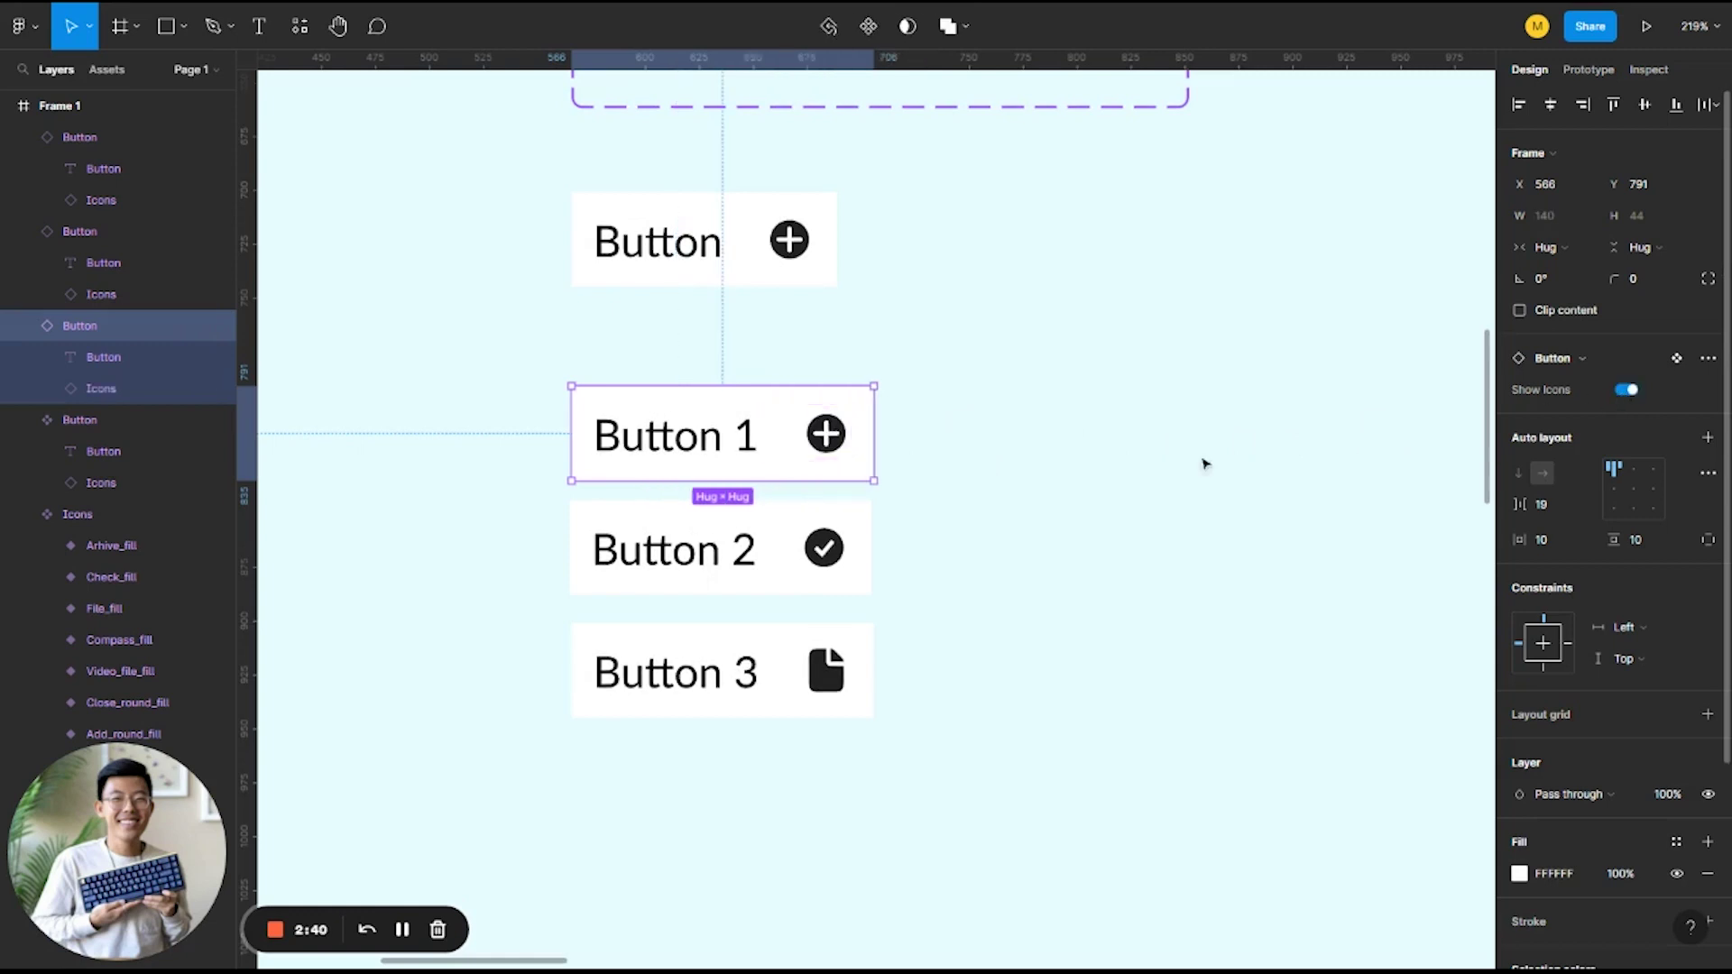
Examine Button 1's icon layer, the main Button's property options and the text labels of the three instances
left_click(824, 433)
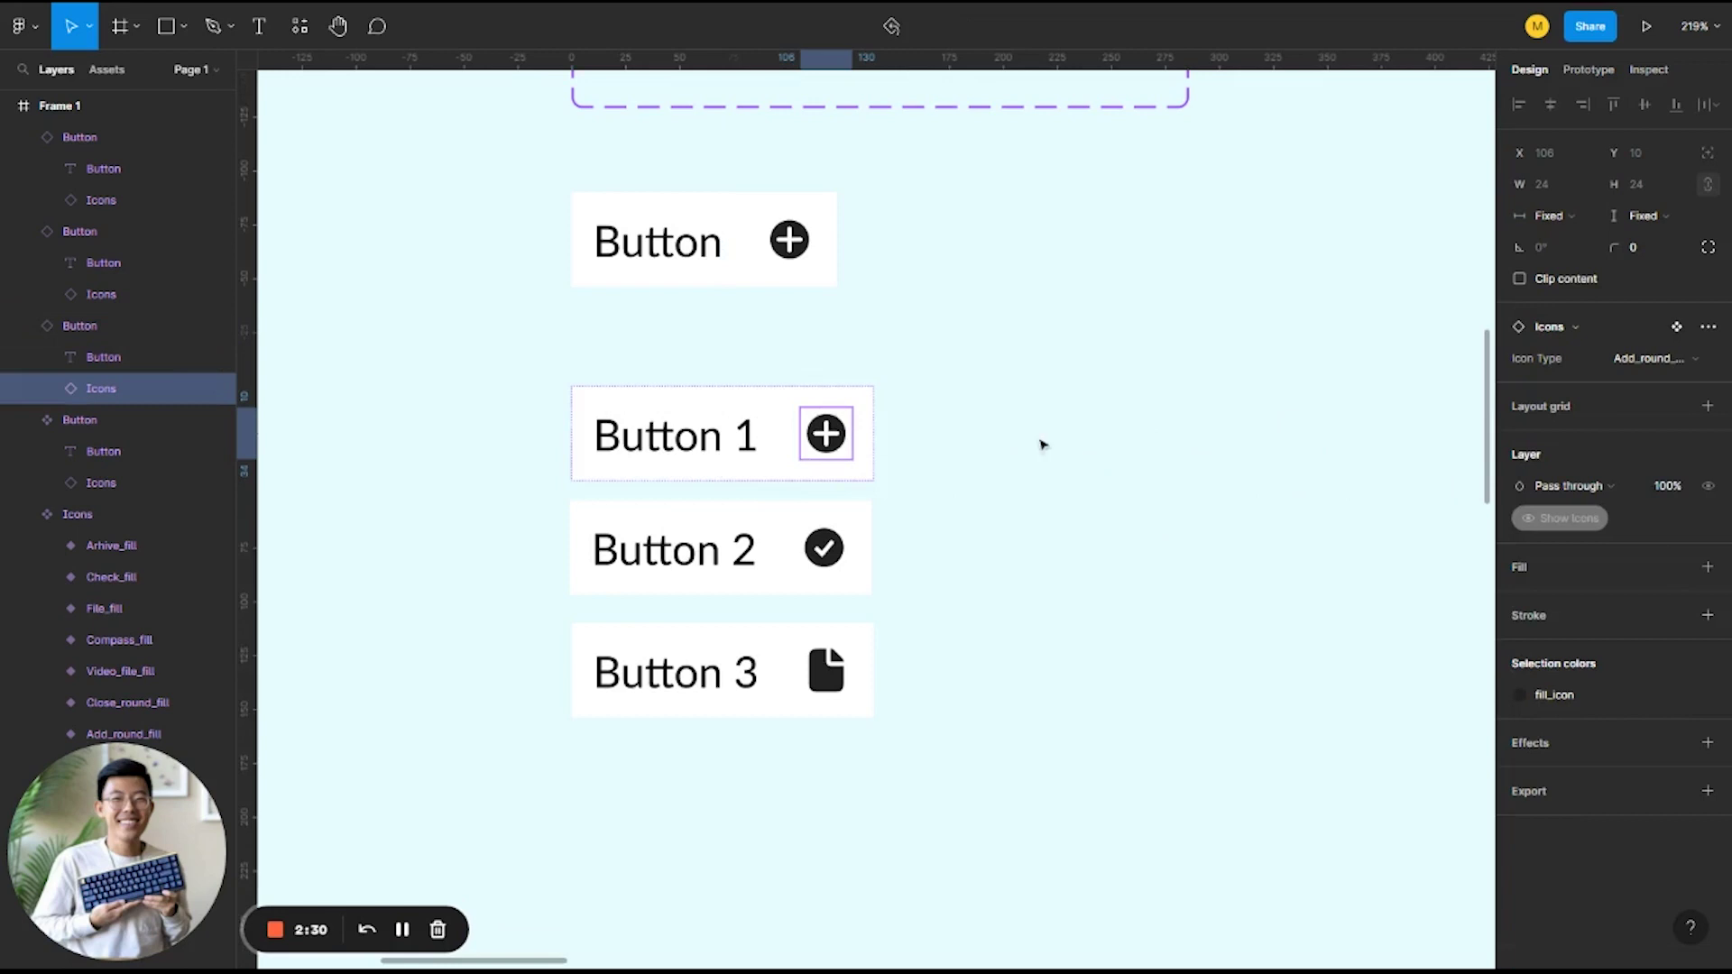
left_click(761, 276)
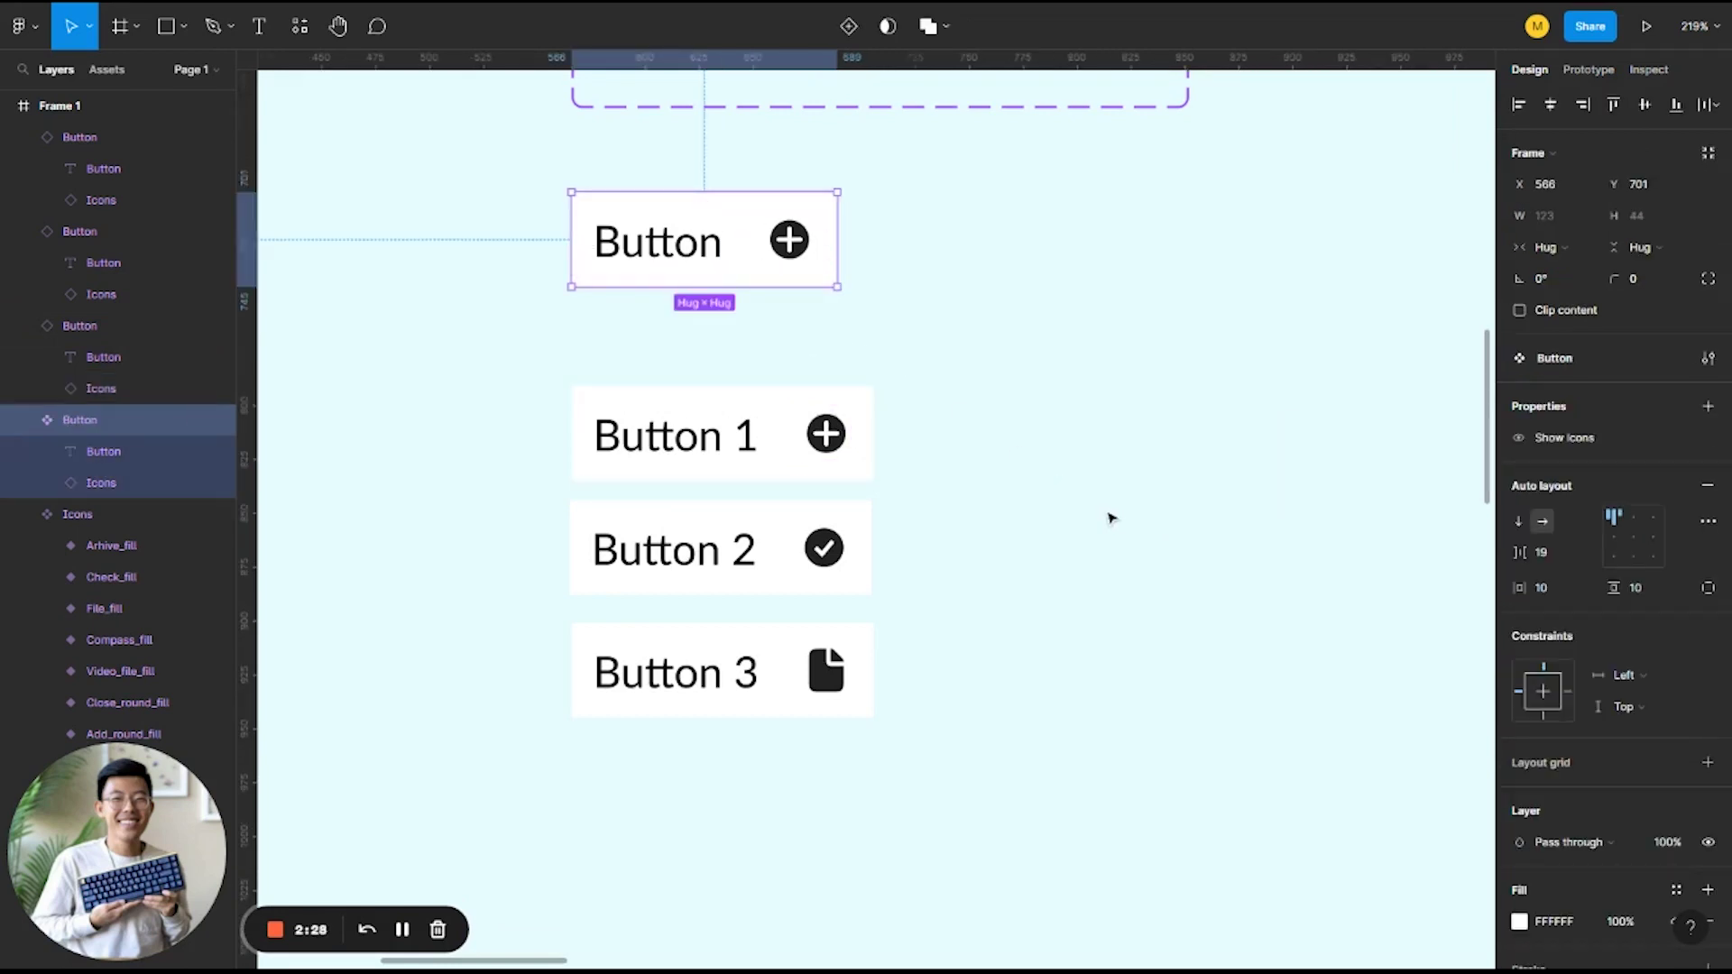
left_click(1707, 406)
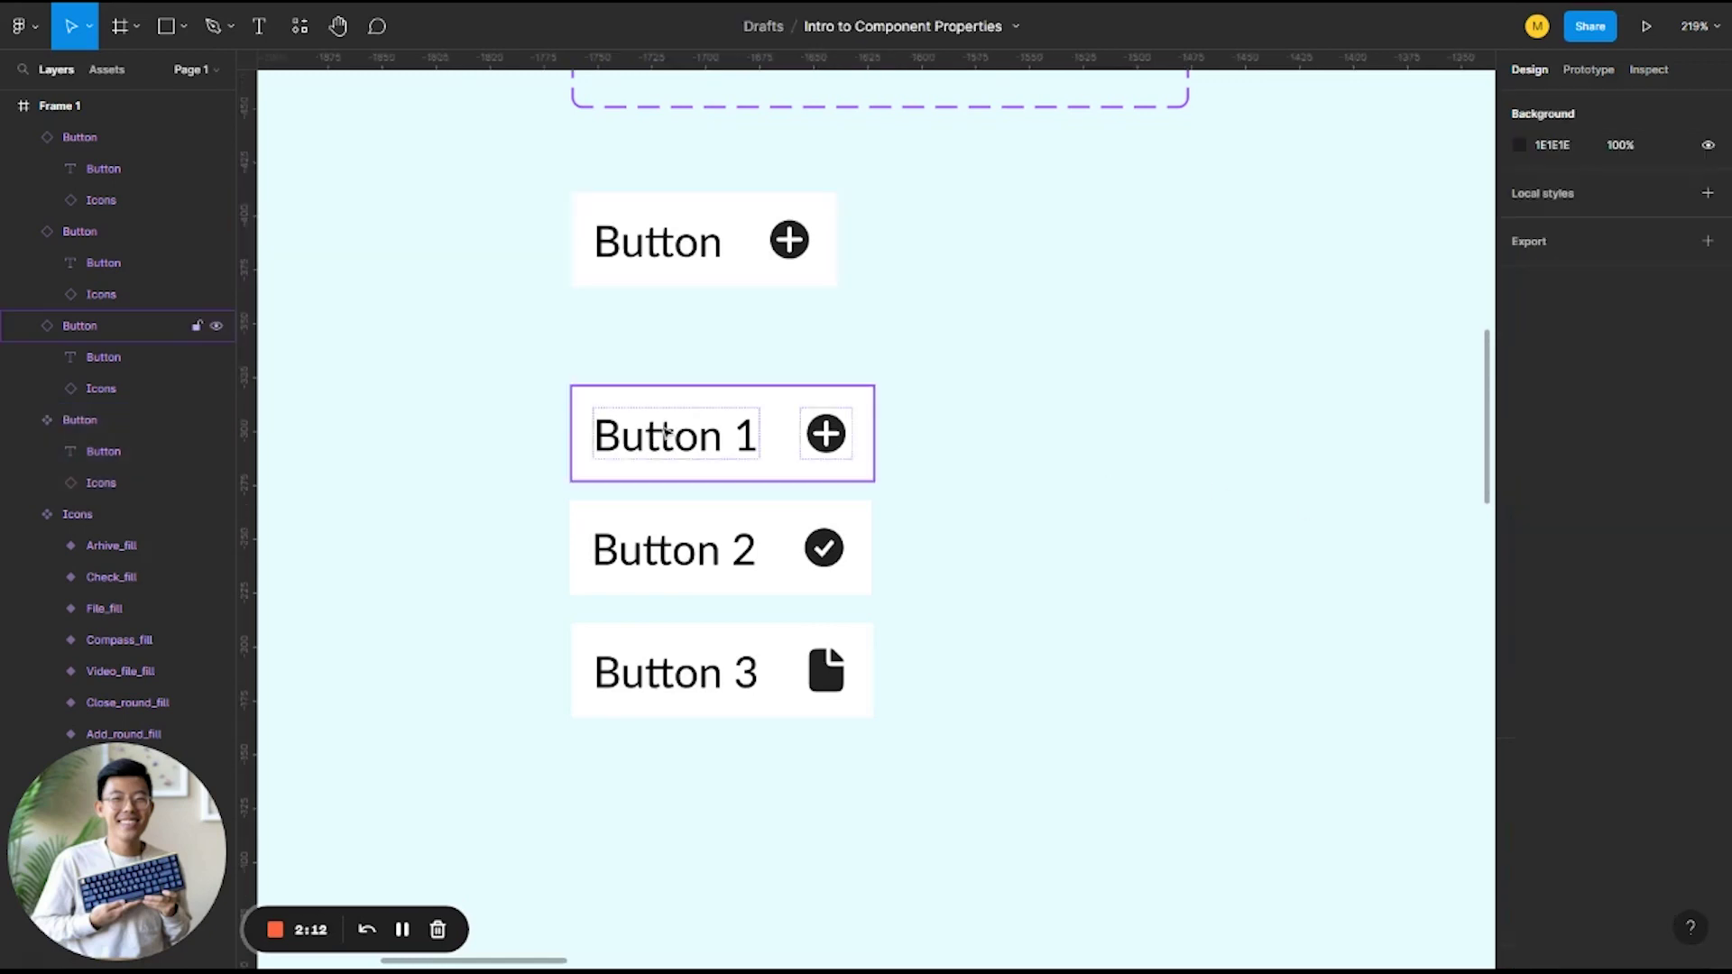
double_click(665, 435)
double_click(625, 434)
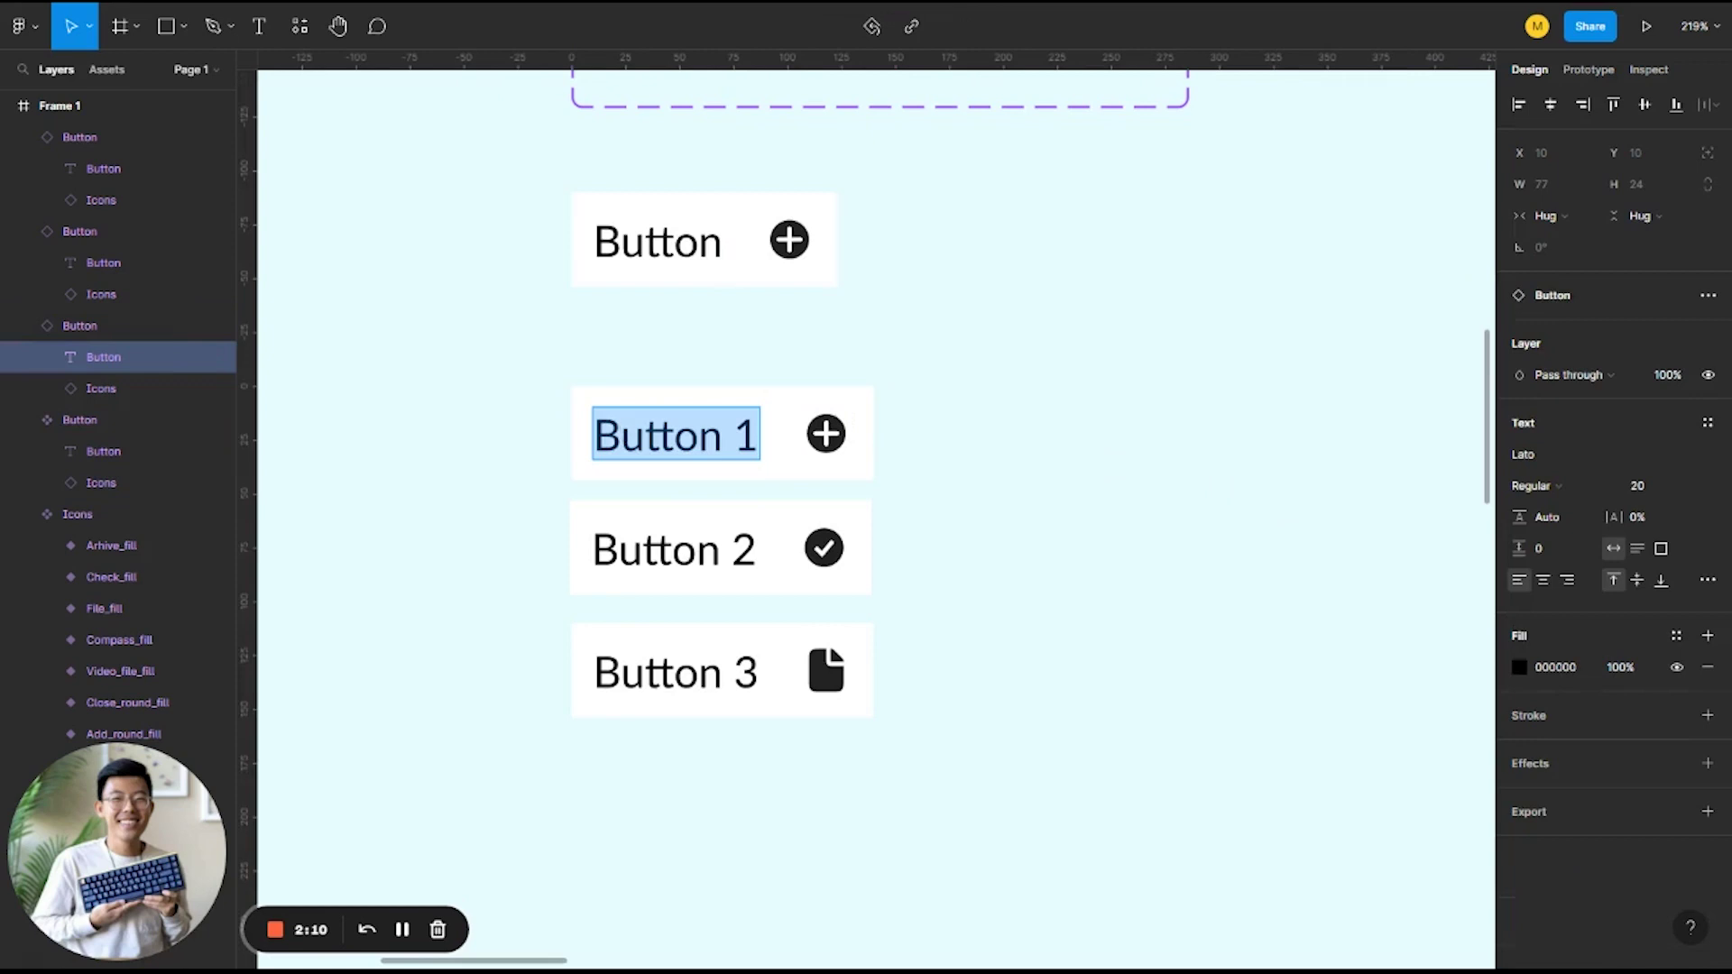
triple_click(672, 550)
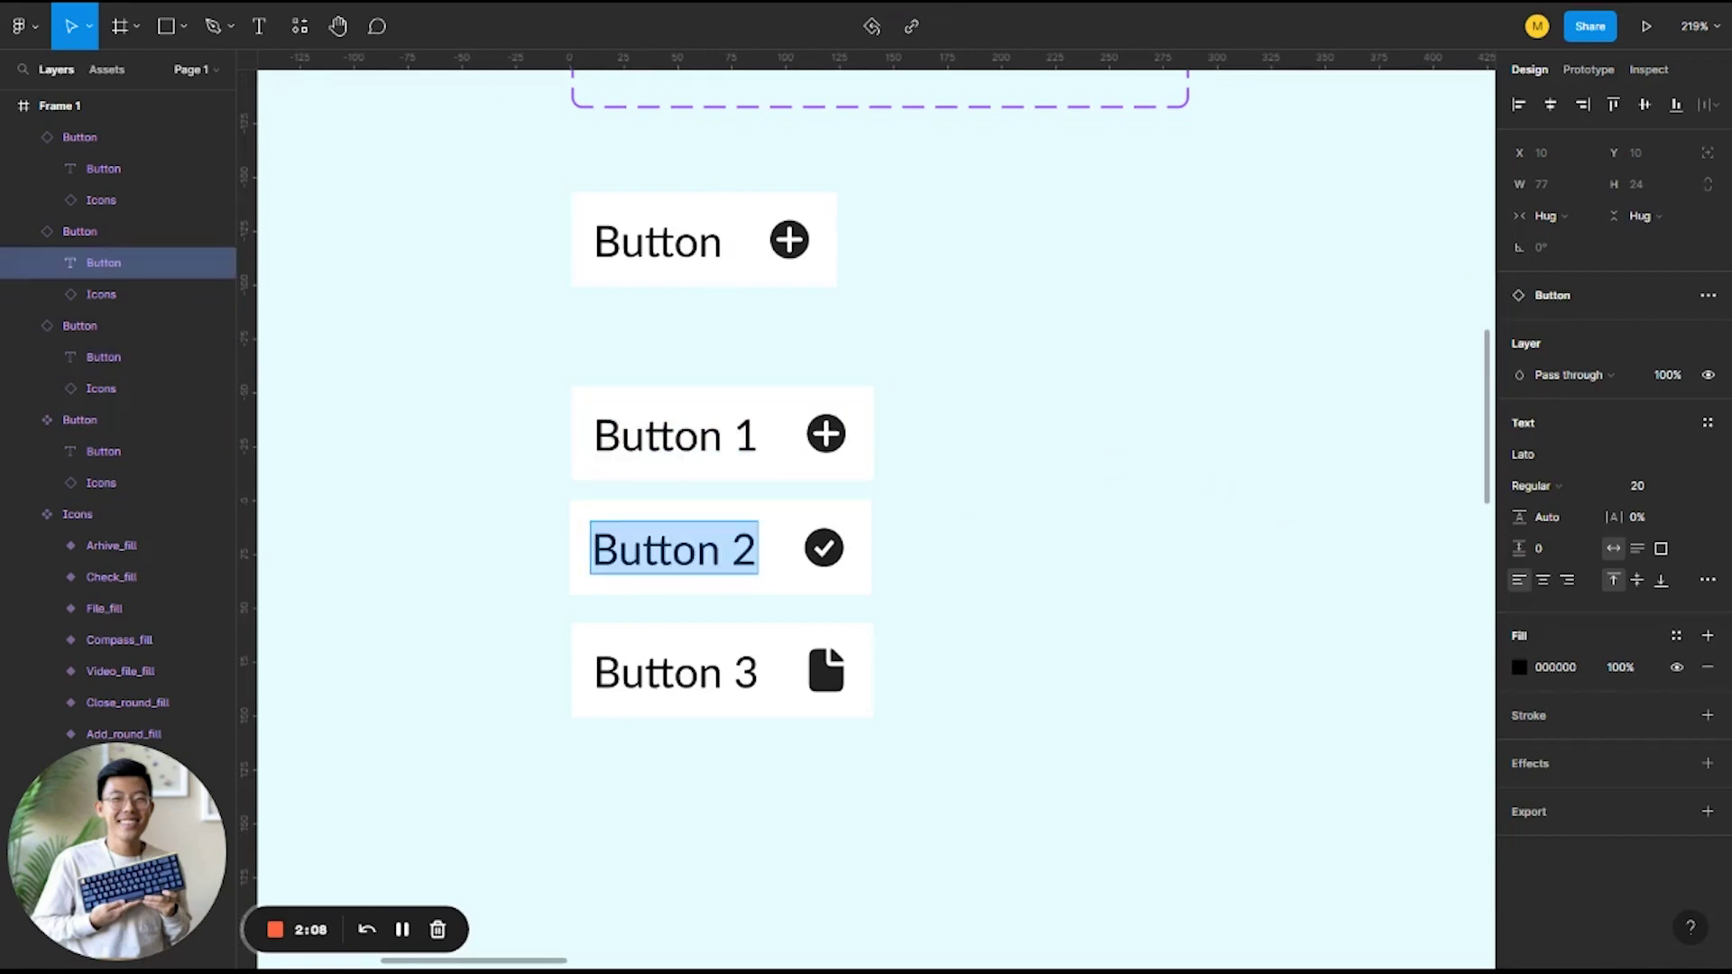
left_click(685, 690)
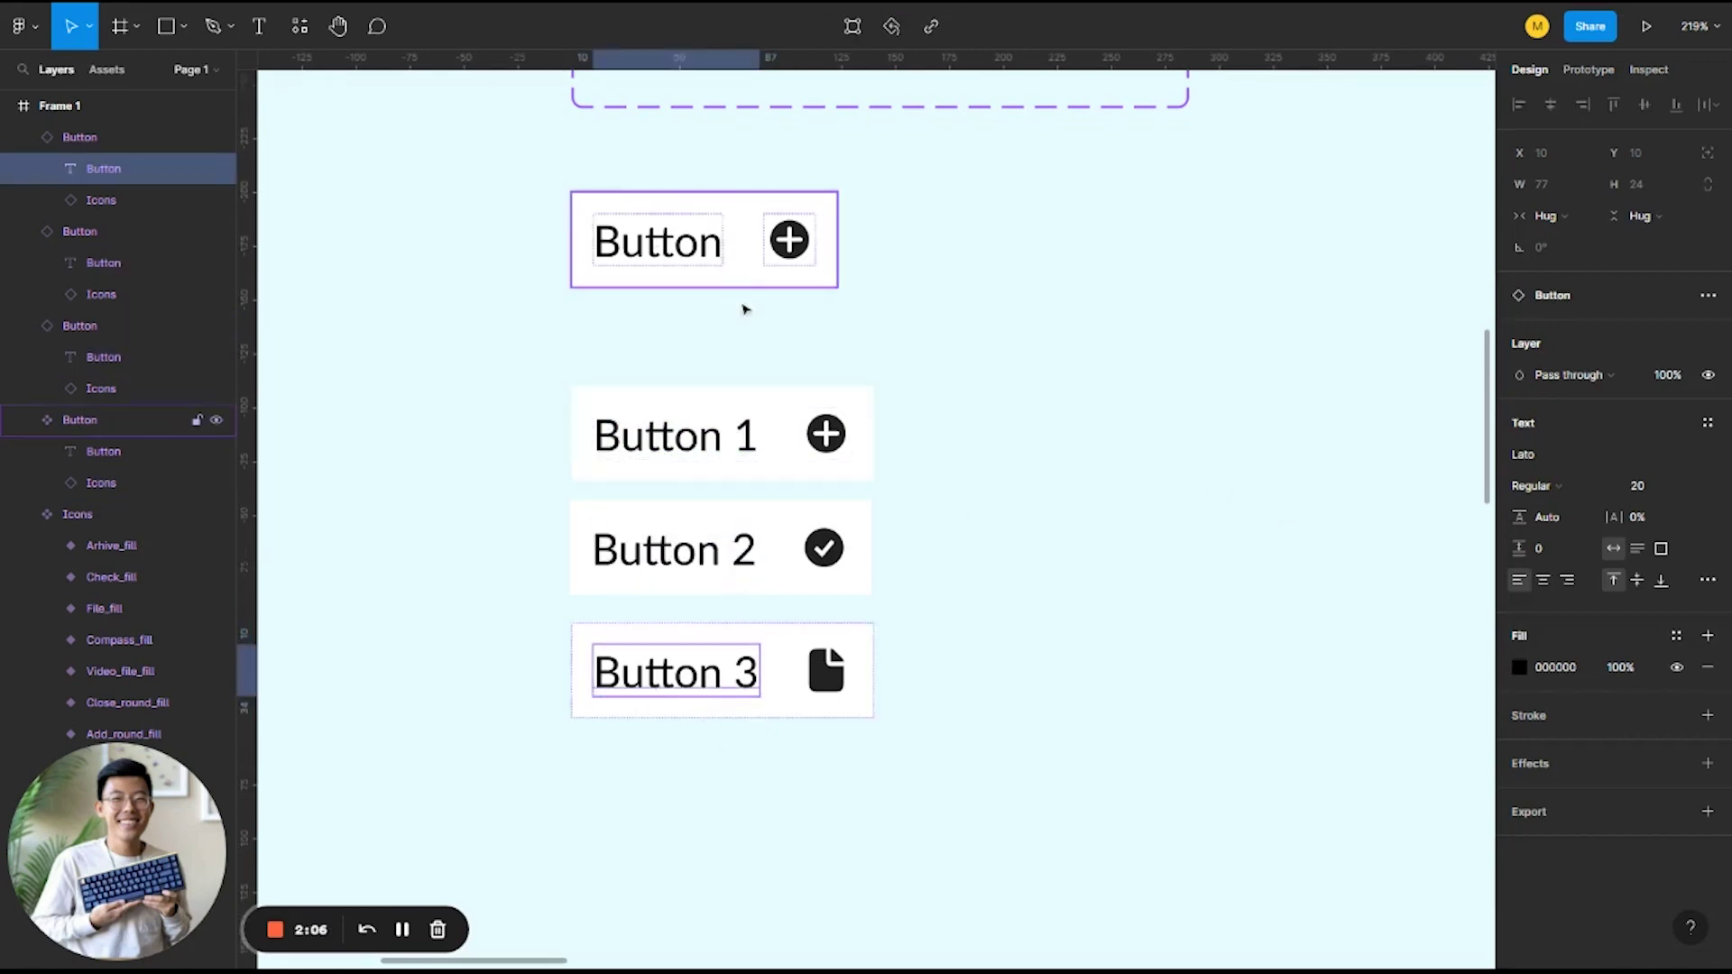
left_click(752, 440)
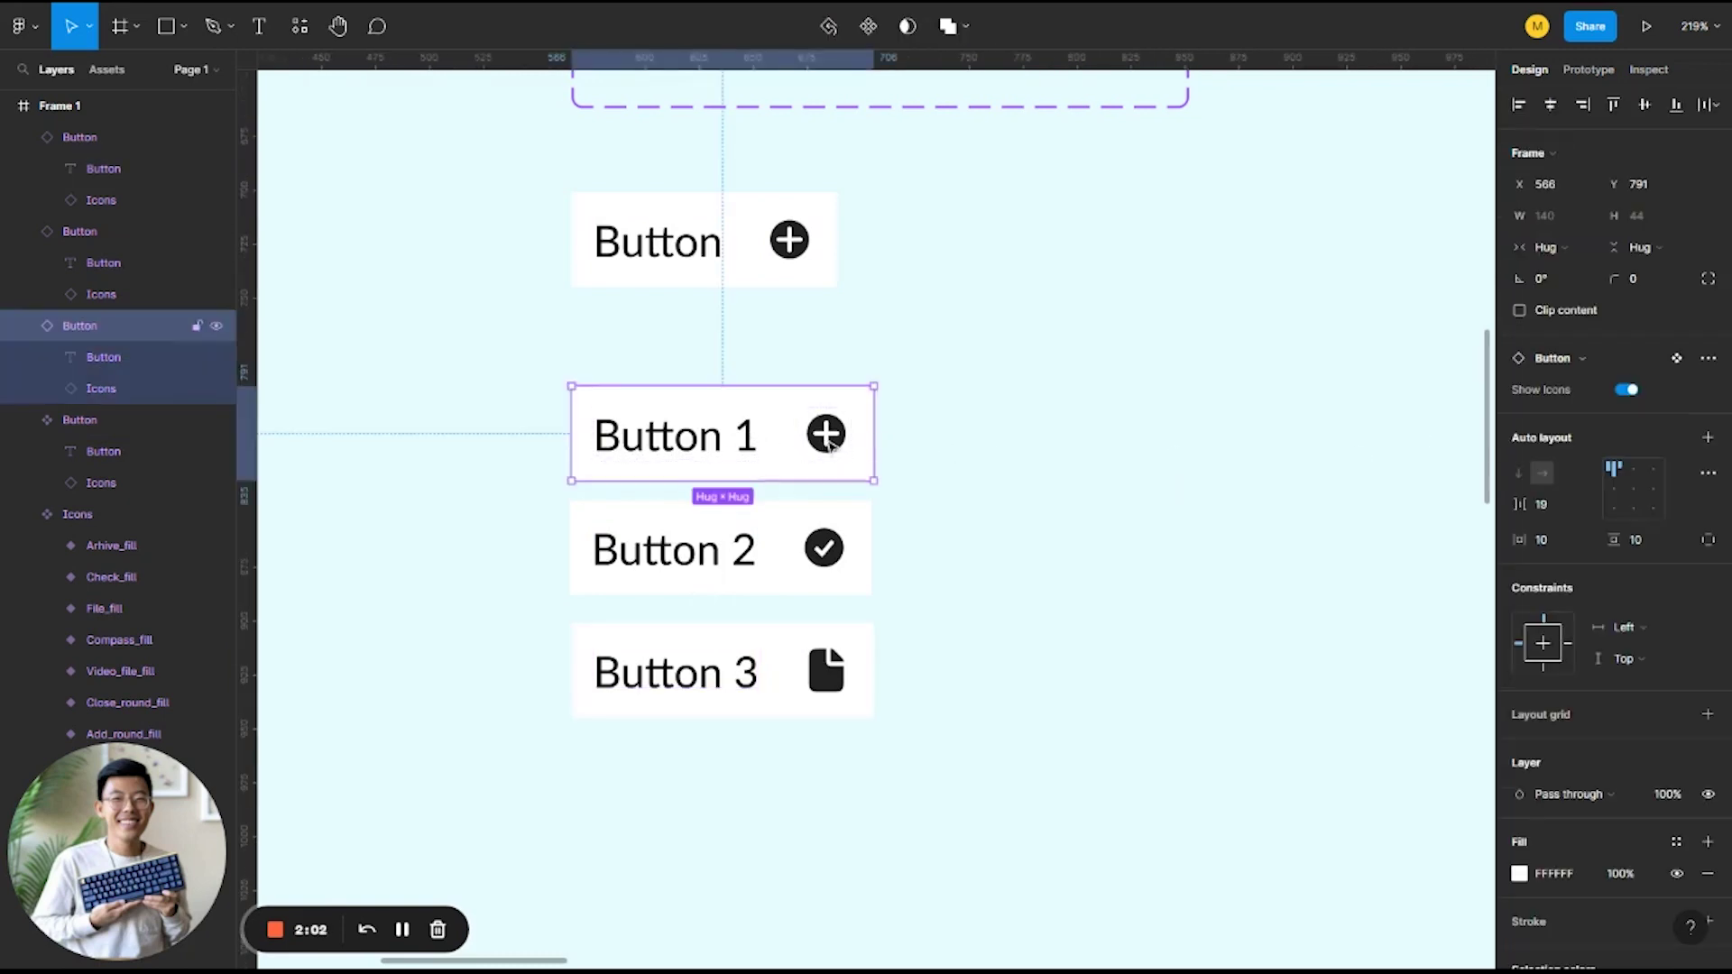
left_click(987, 438)
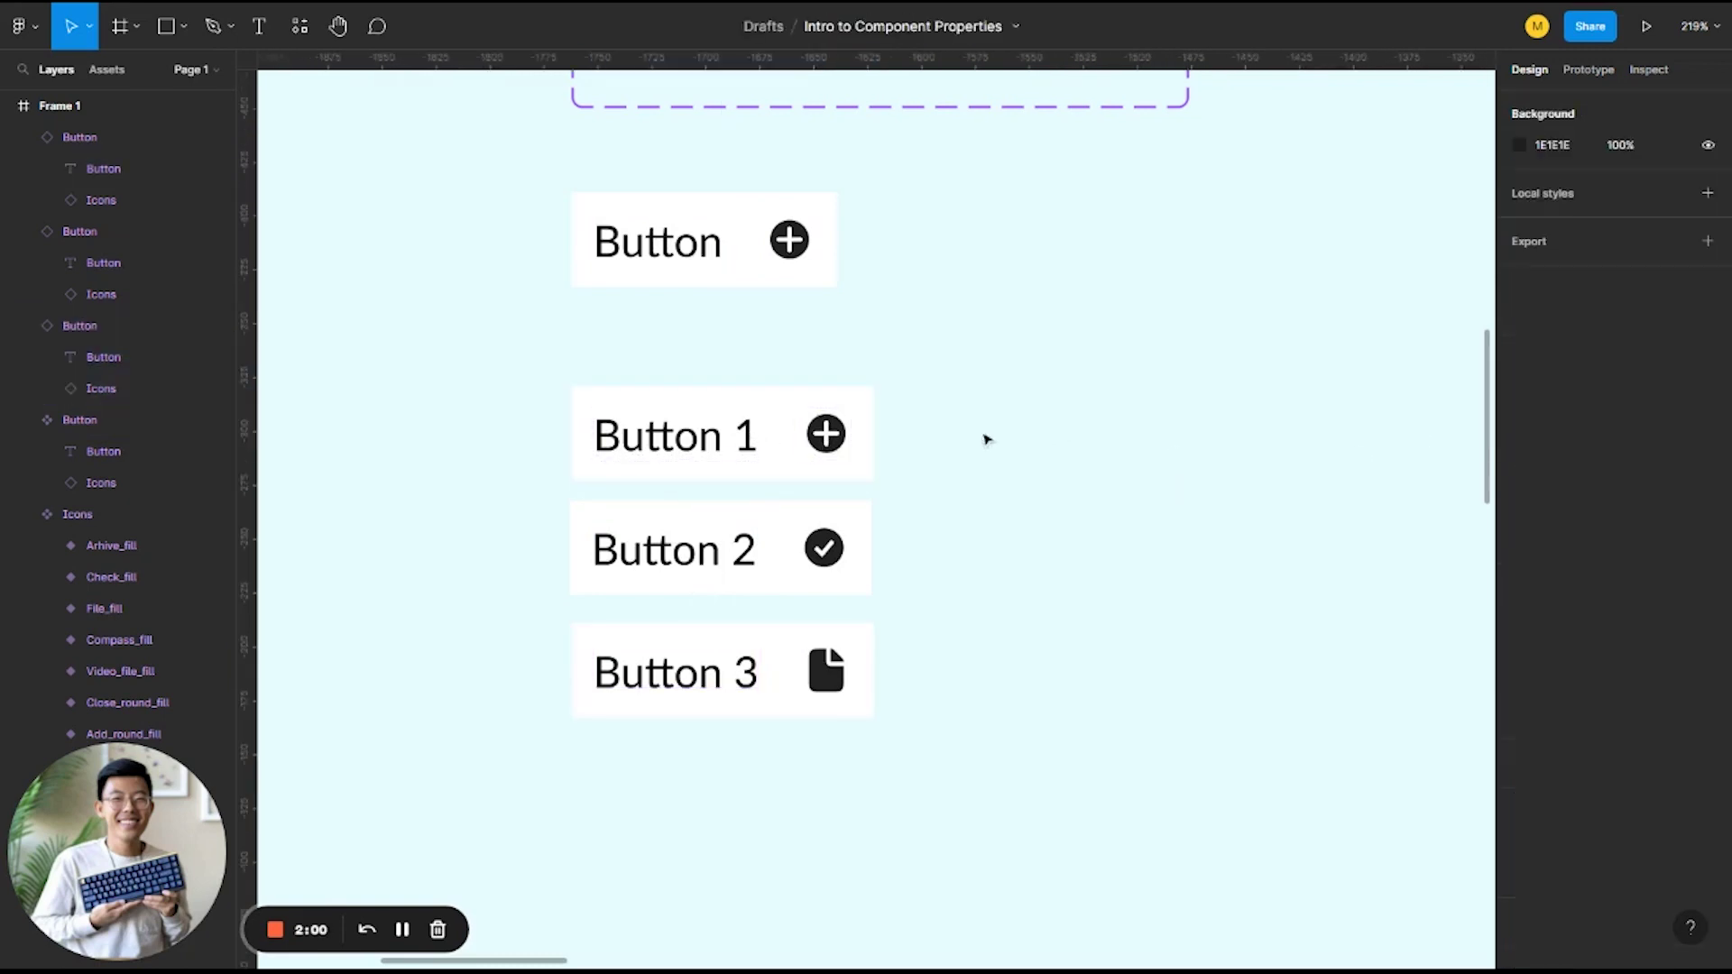
Create a text property named Button Text with value Button for the main Button's label content
left_click(733, 262)
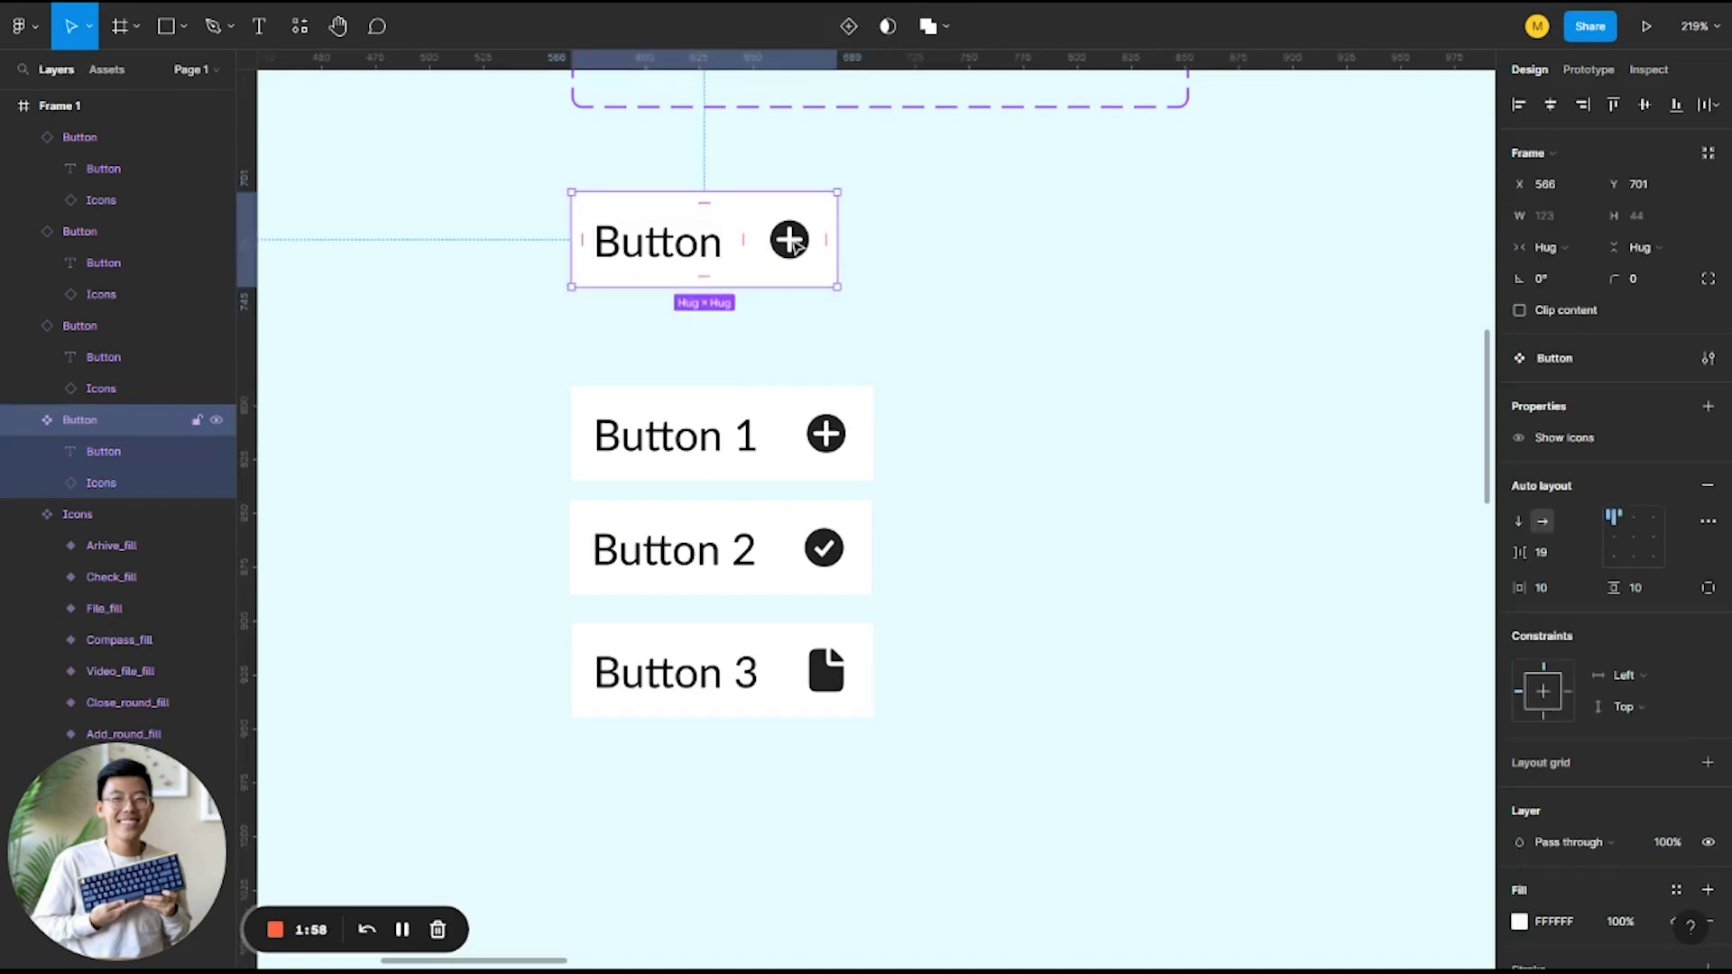
double_click(647, 246)
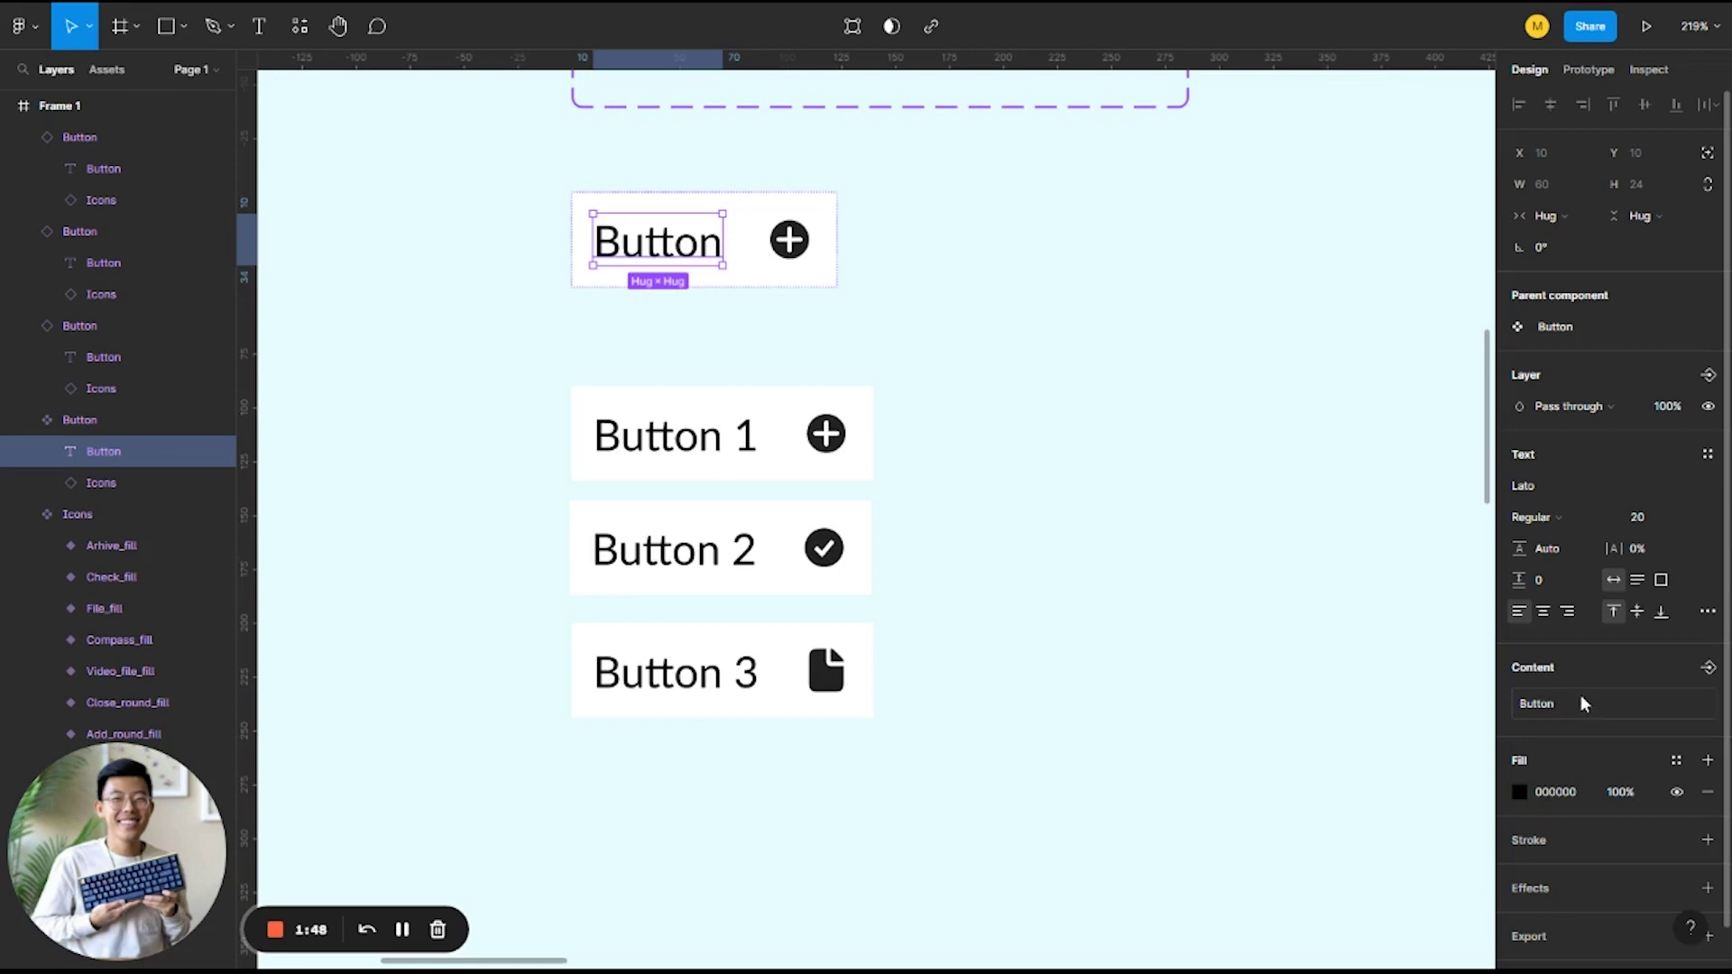
left_click(1708, 666)
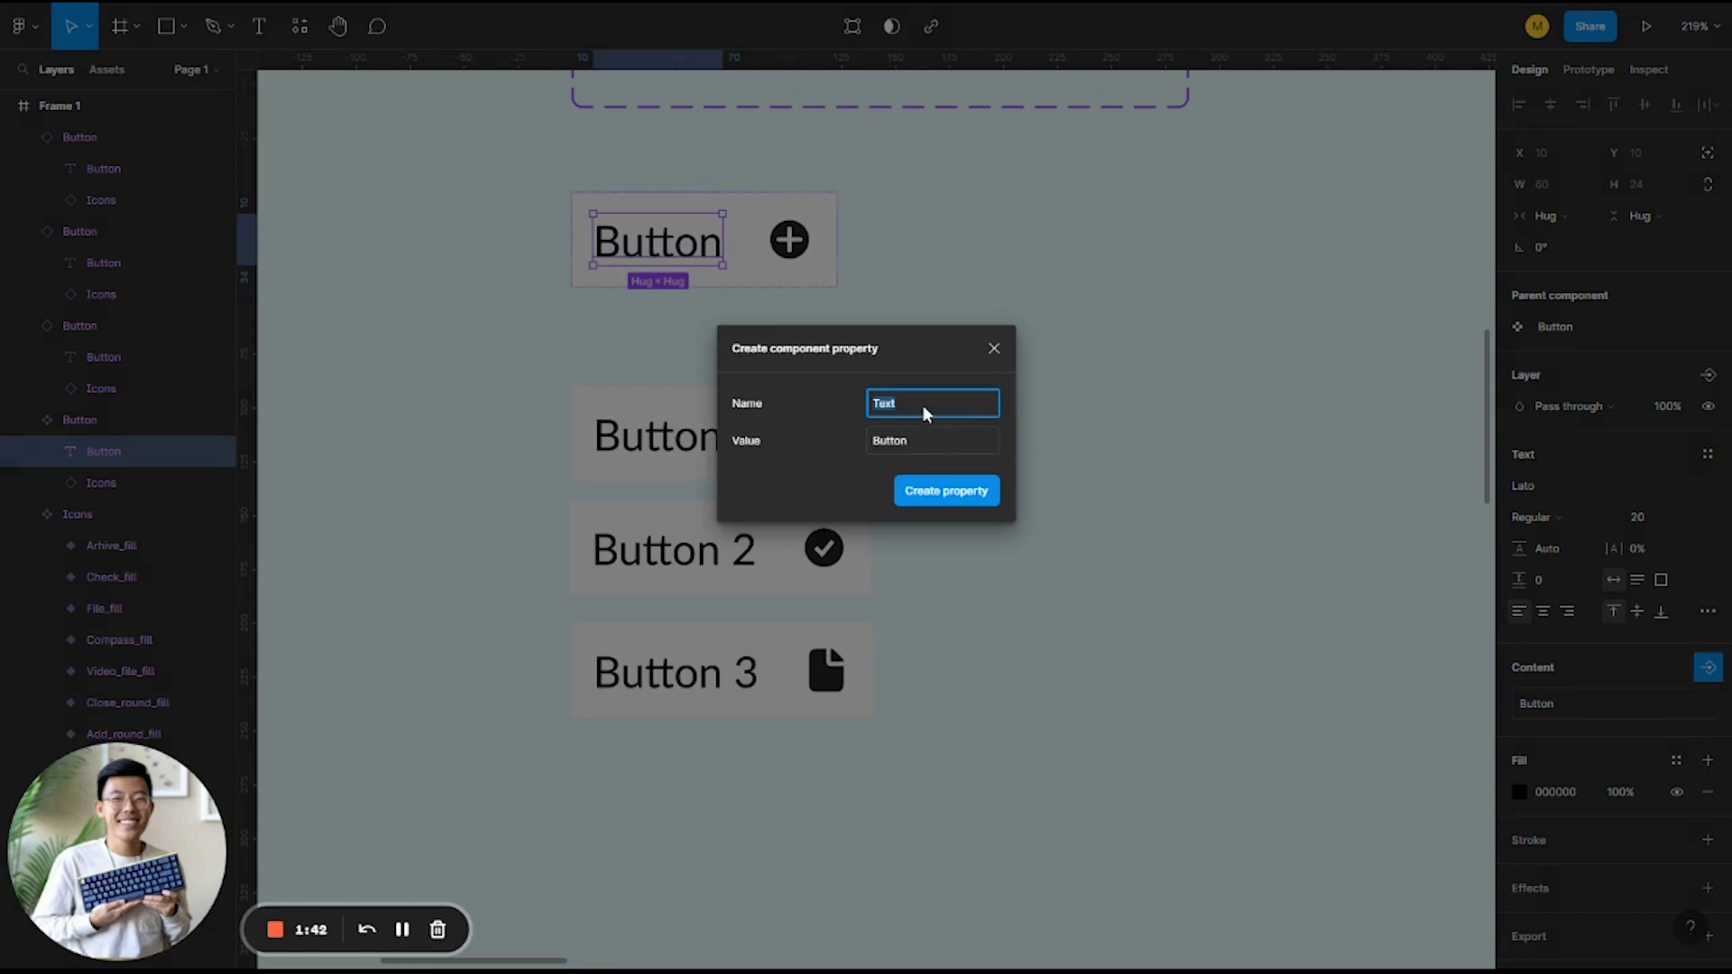
type("Button Text")
left_click(901, 440)
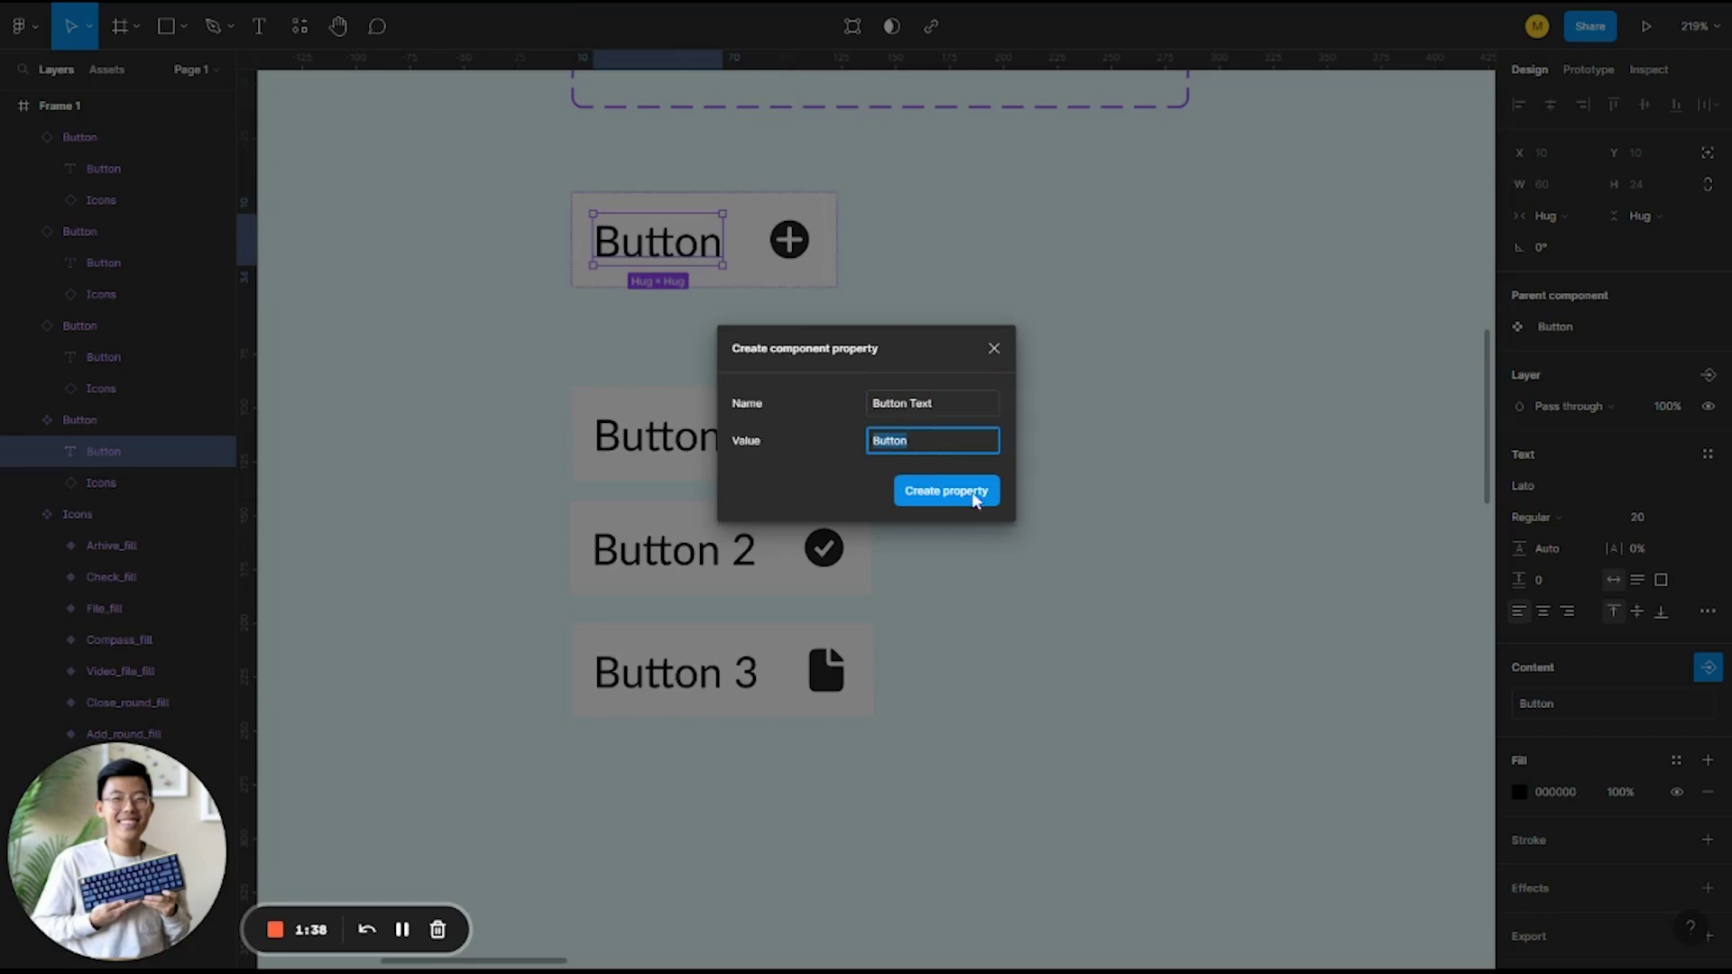
left_click(949, 494)
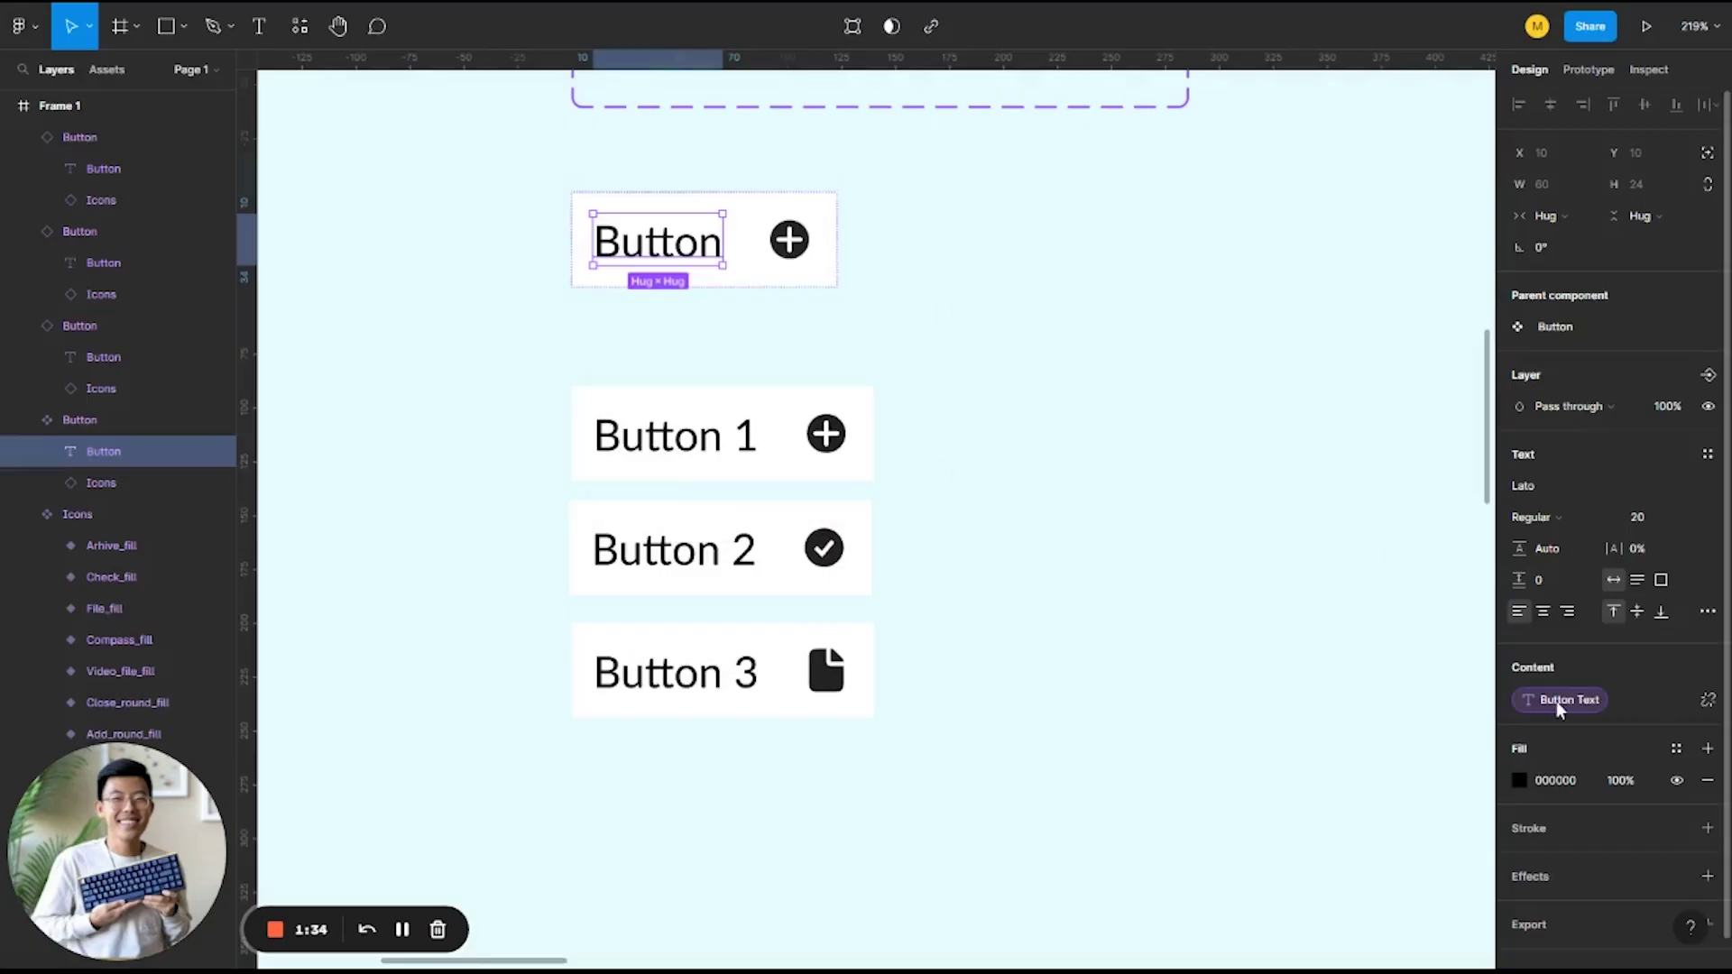
left_click(831, 285)
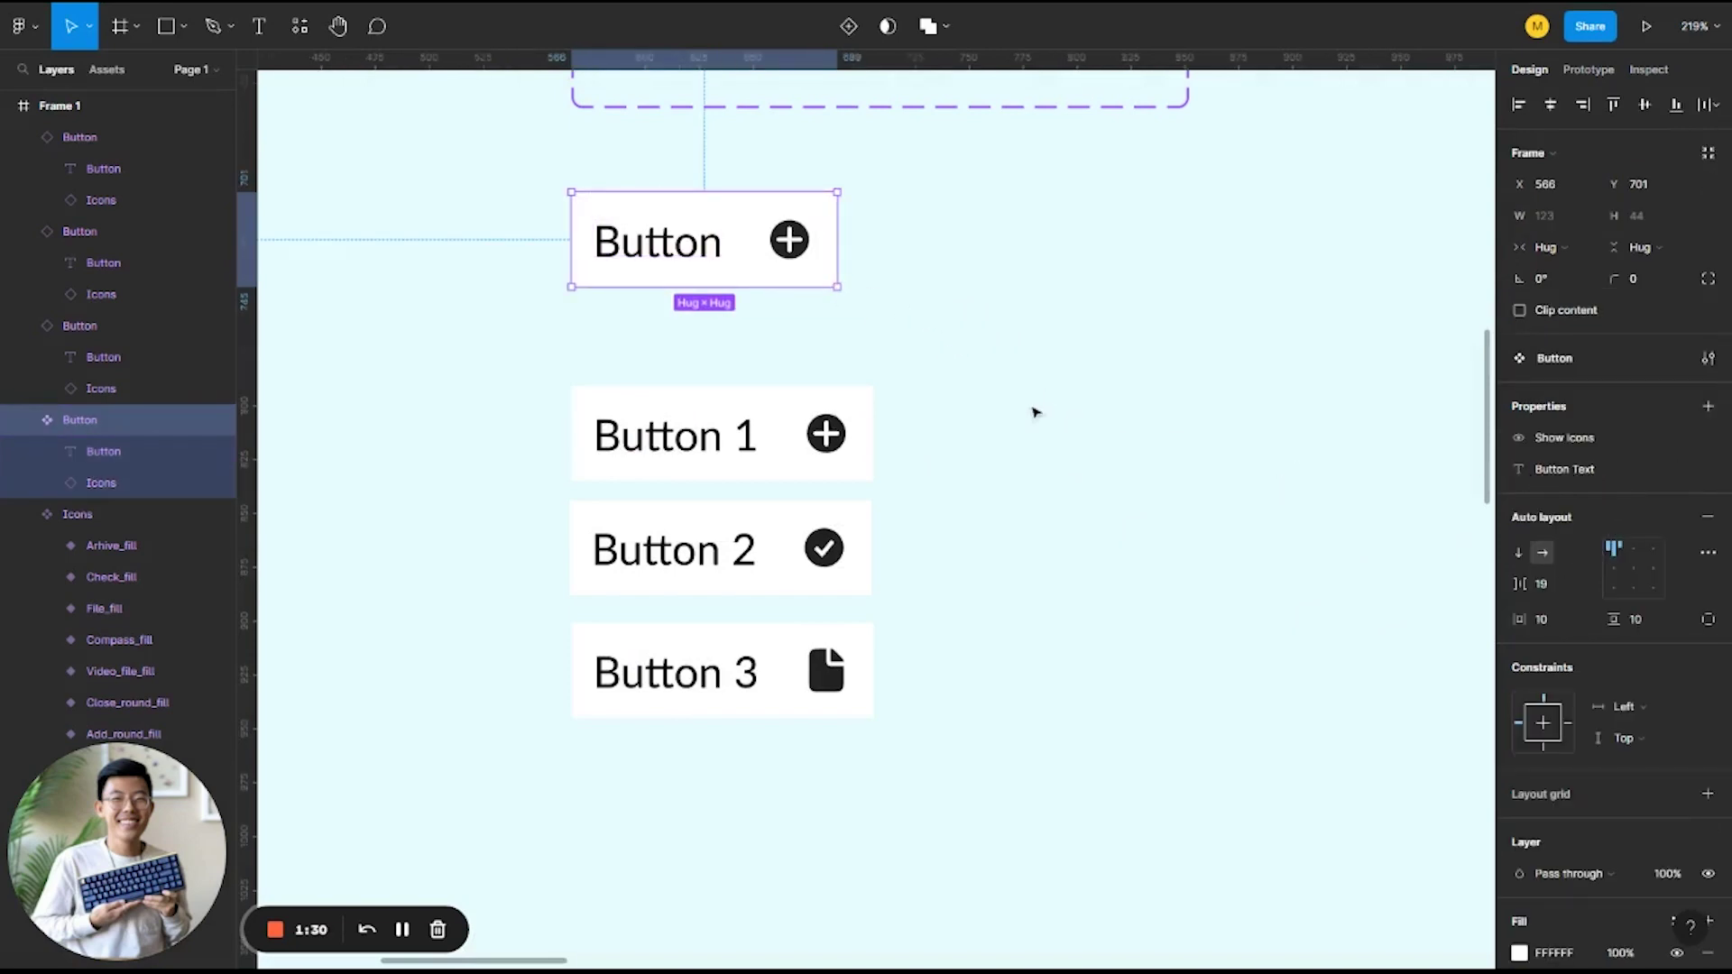
Set the Button Text property of the Button 1 instance to Test Button
left_click(610, 407)
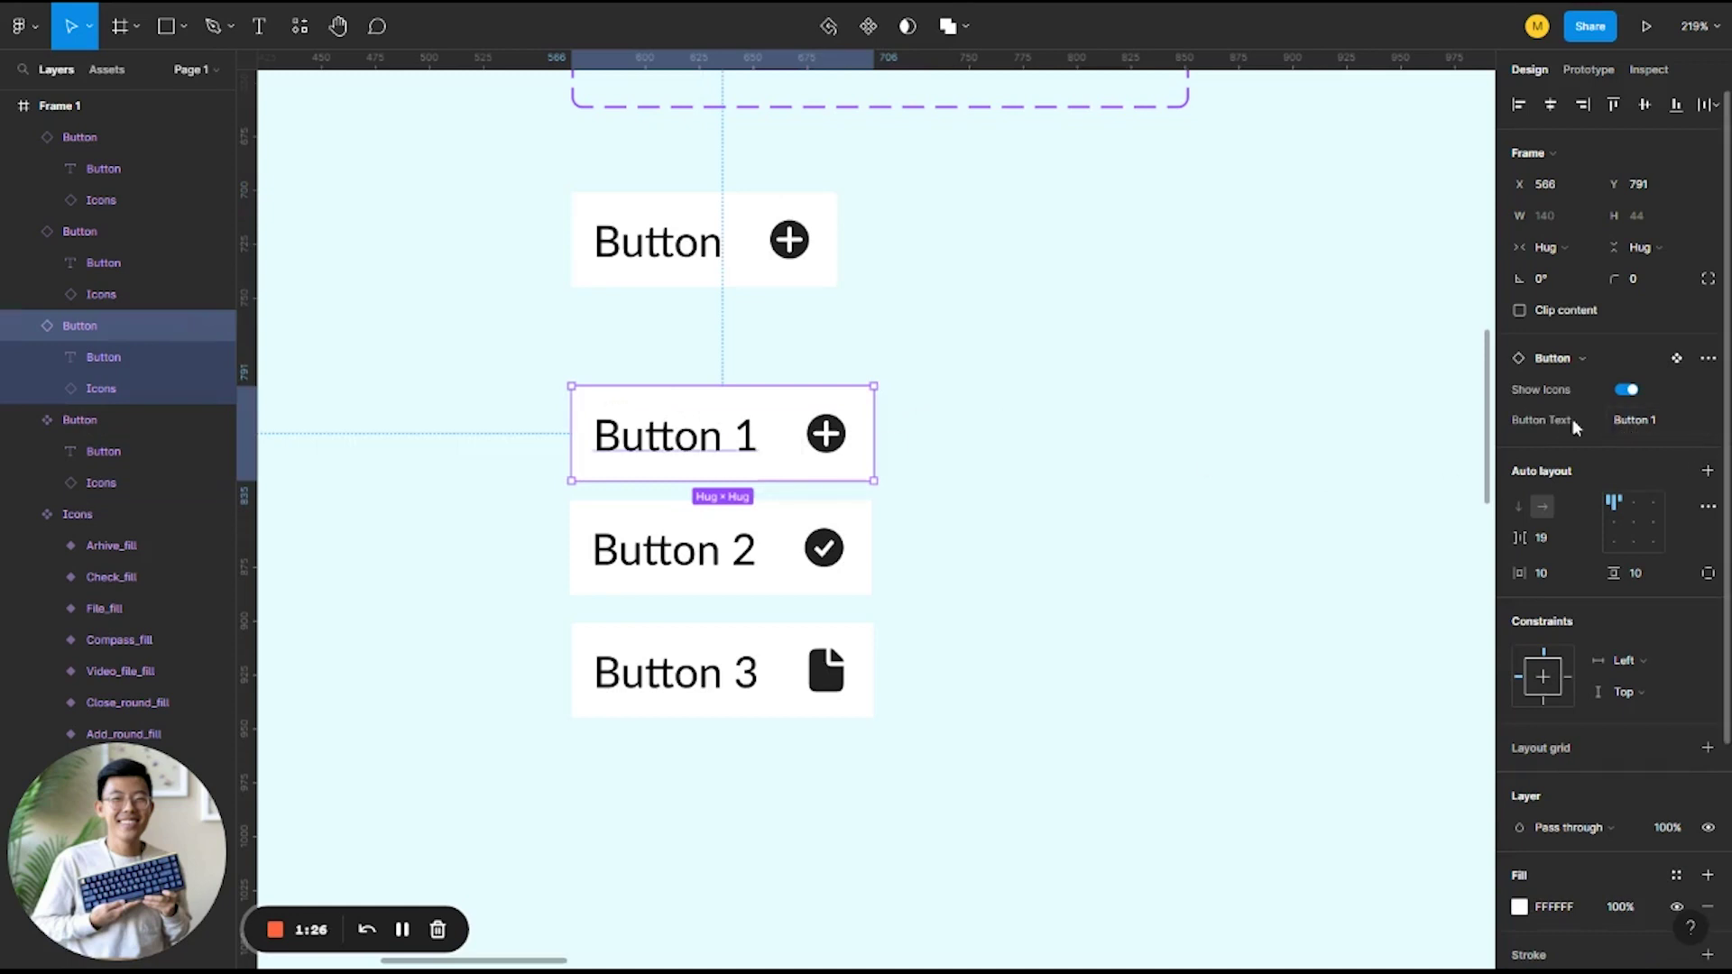
left_click(1648, 420)
type("Te")
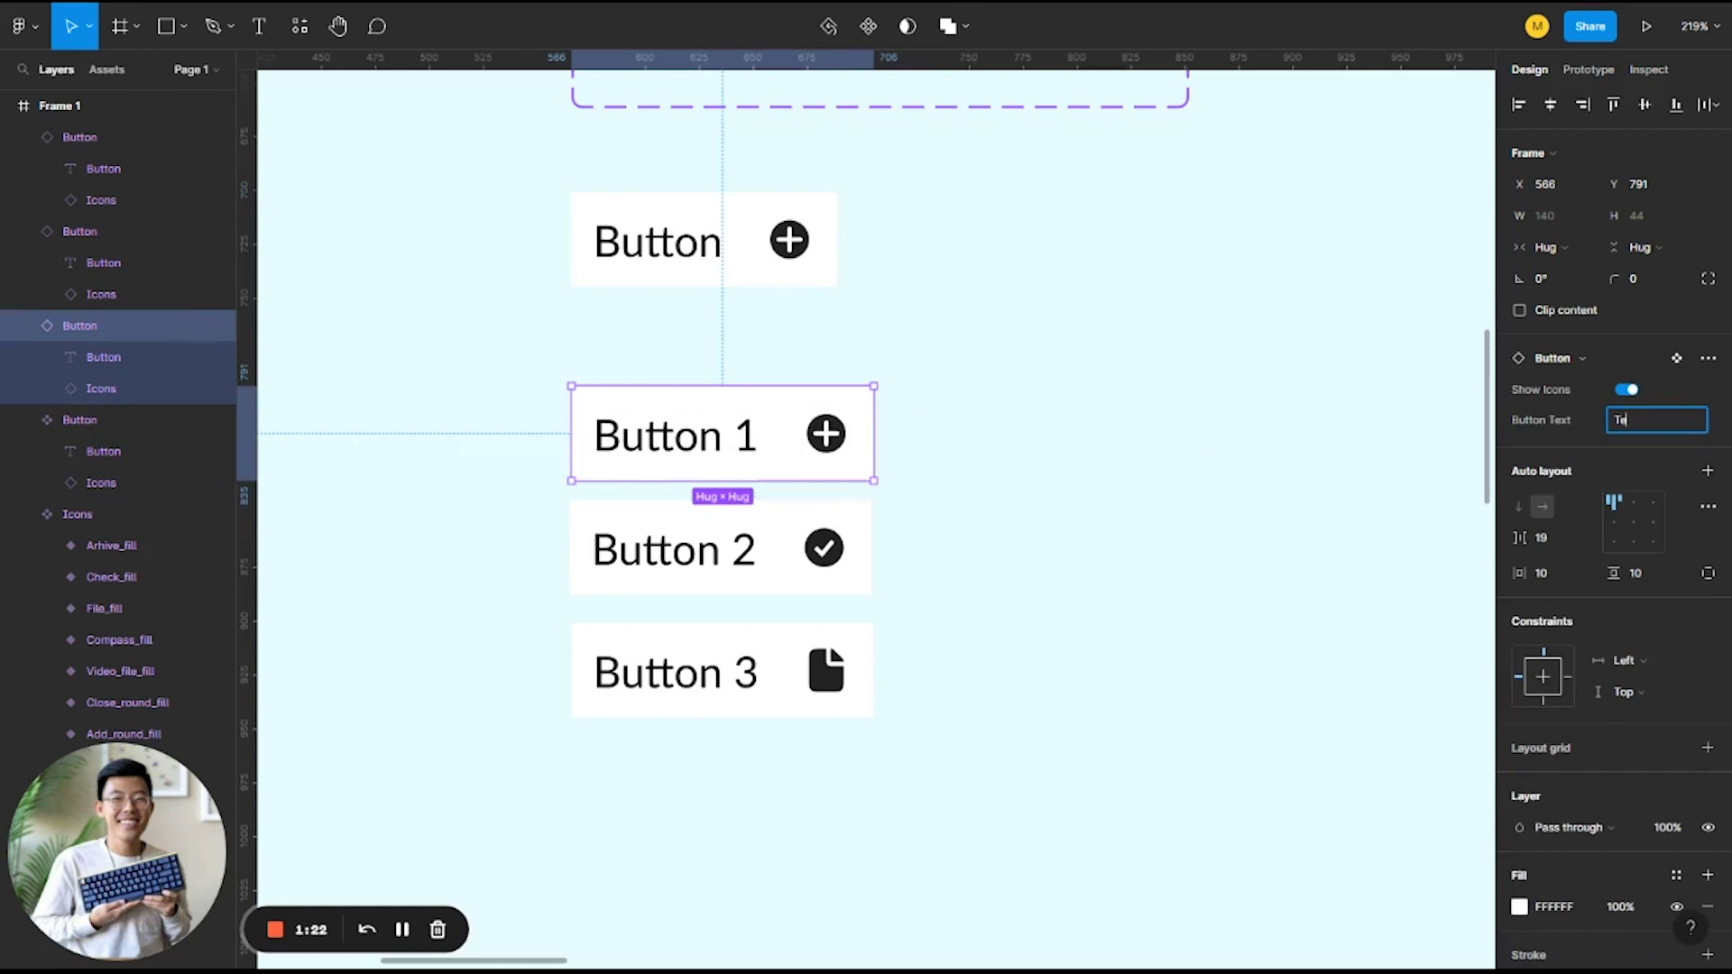
type("st Button")
key("Return")
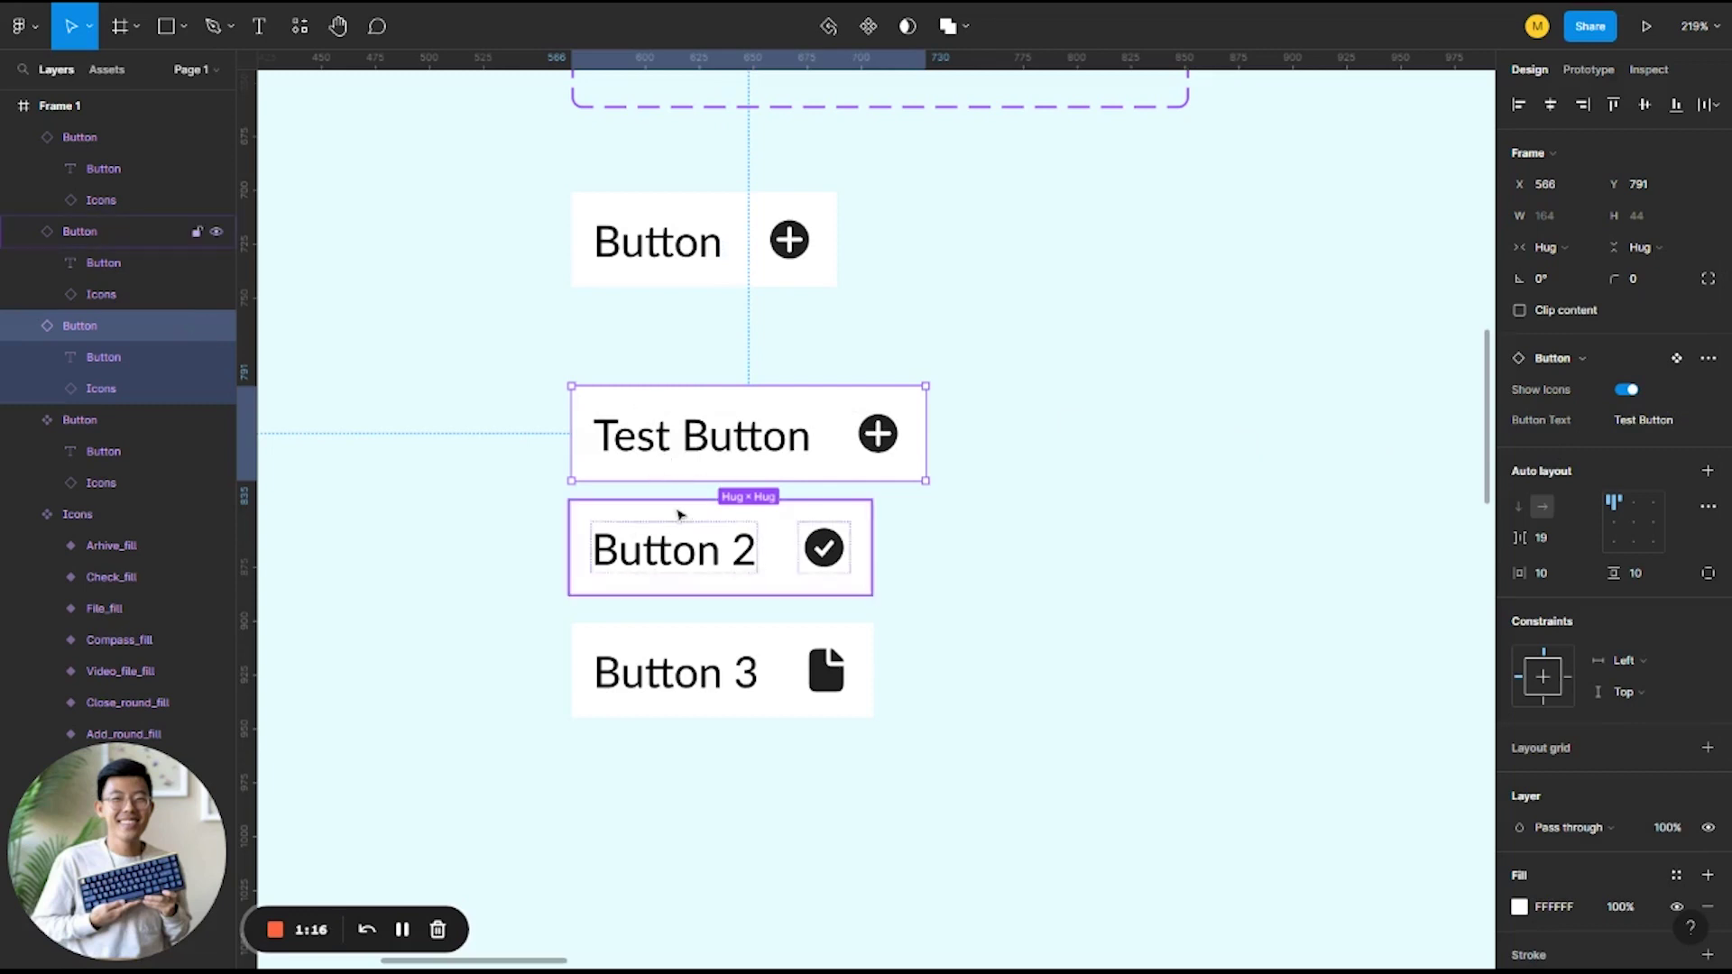
Set the Button Text property of the Button 2 instance to Button Number 2
left_click(710, 578)
left_click(1659, 422)
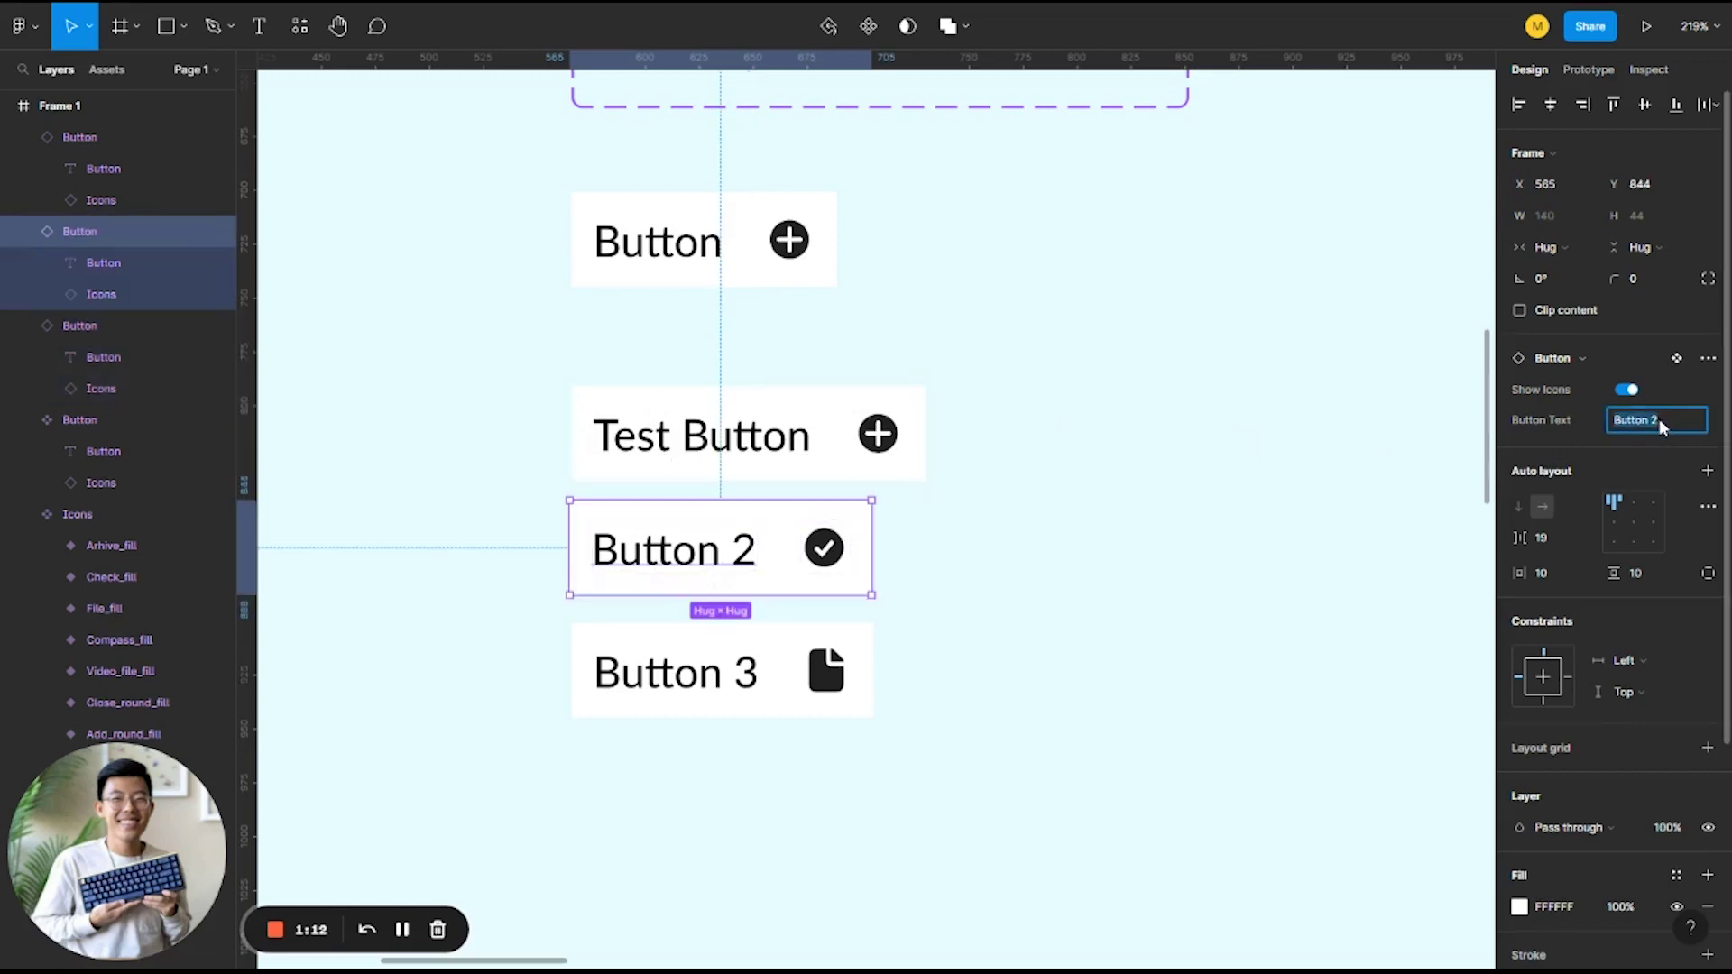
type("Button Number 2")
key("Return")
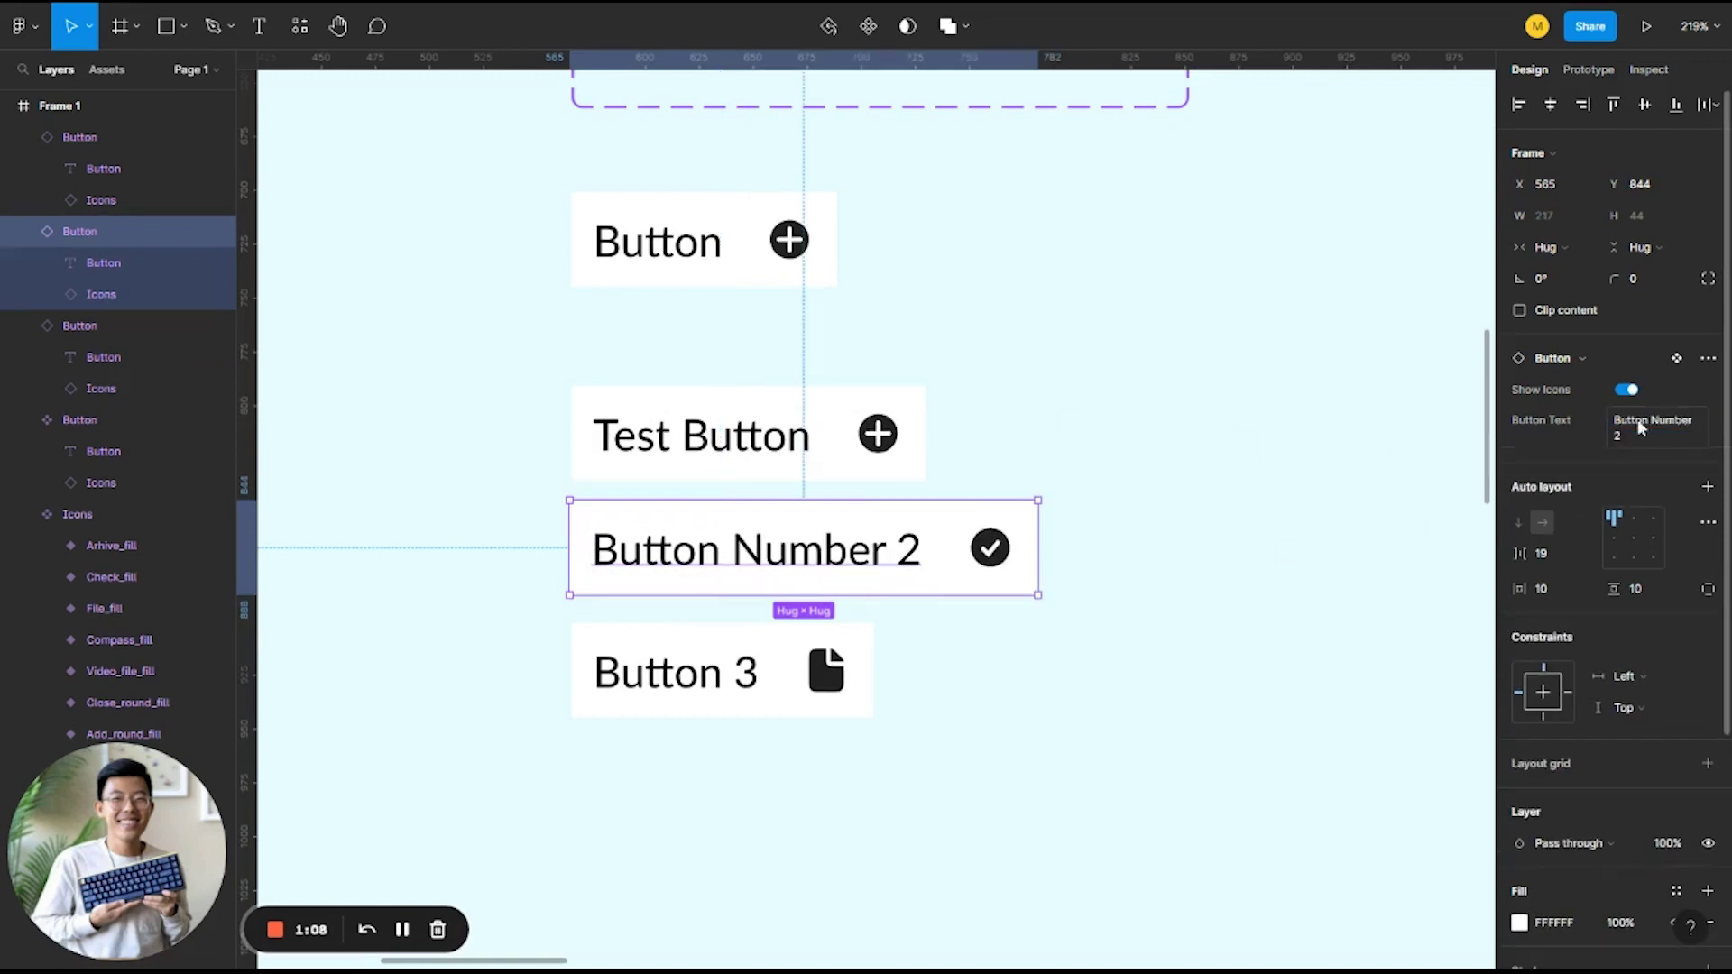
left_click(1104, 678)
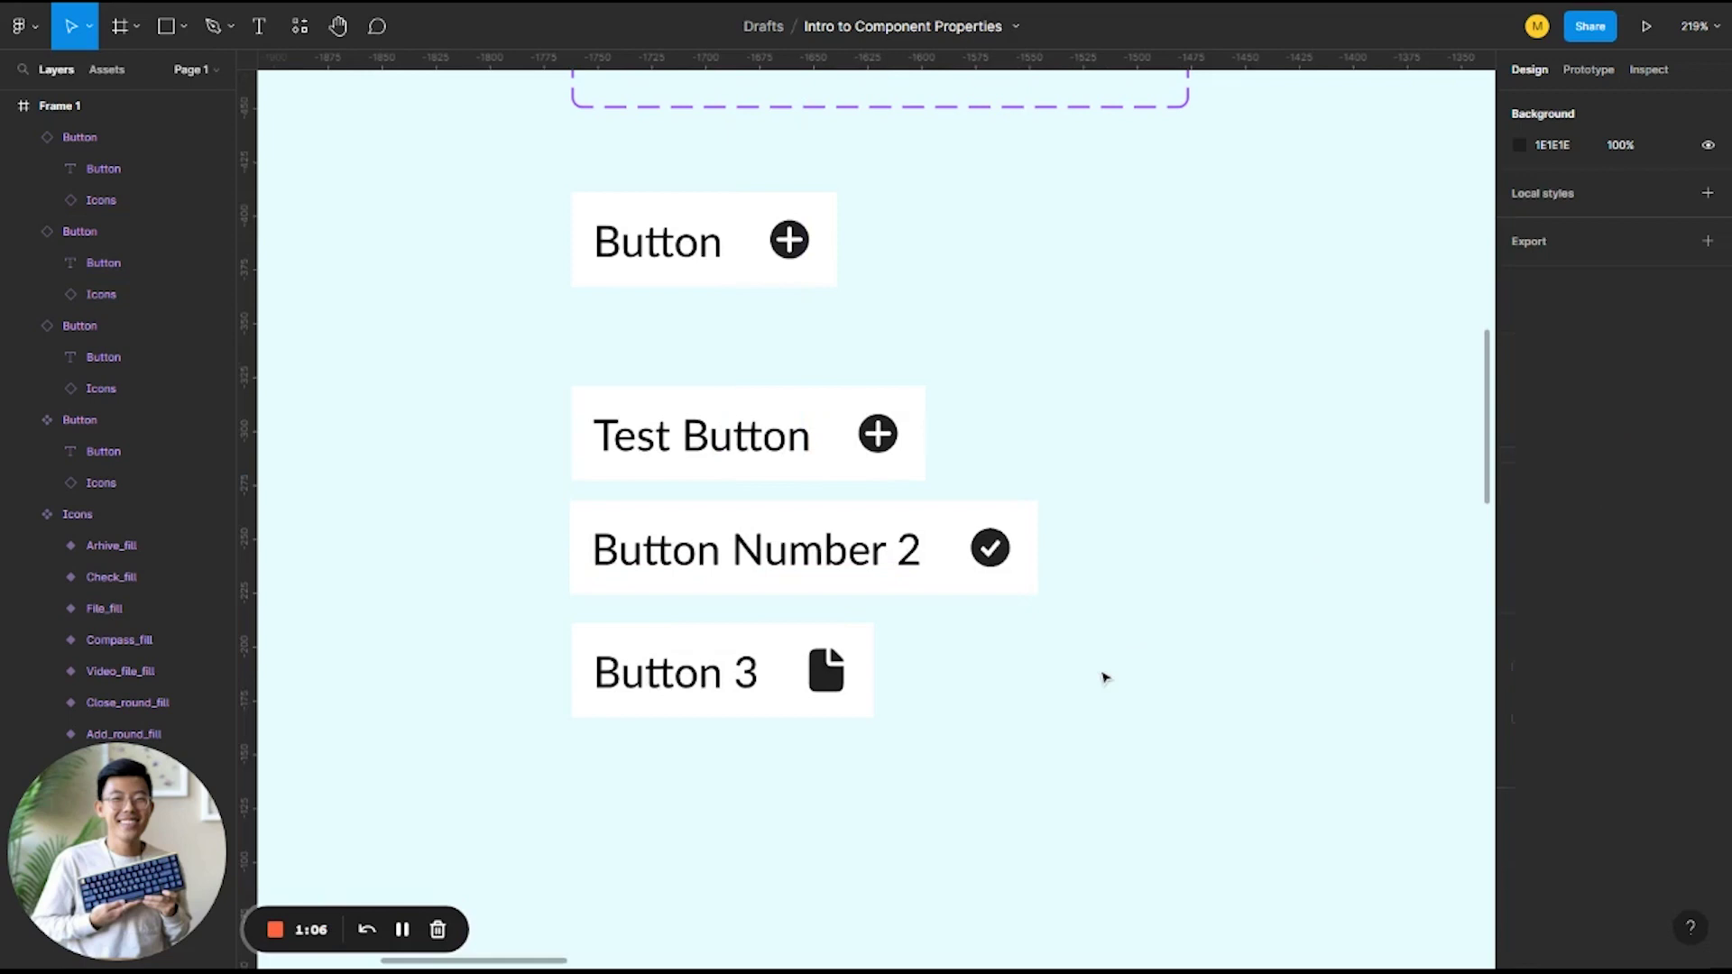
Expose the nested Icons instance's properties on the main Button component
left_click(728, 222)
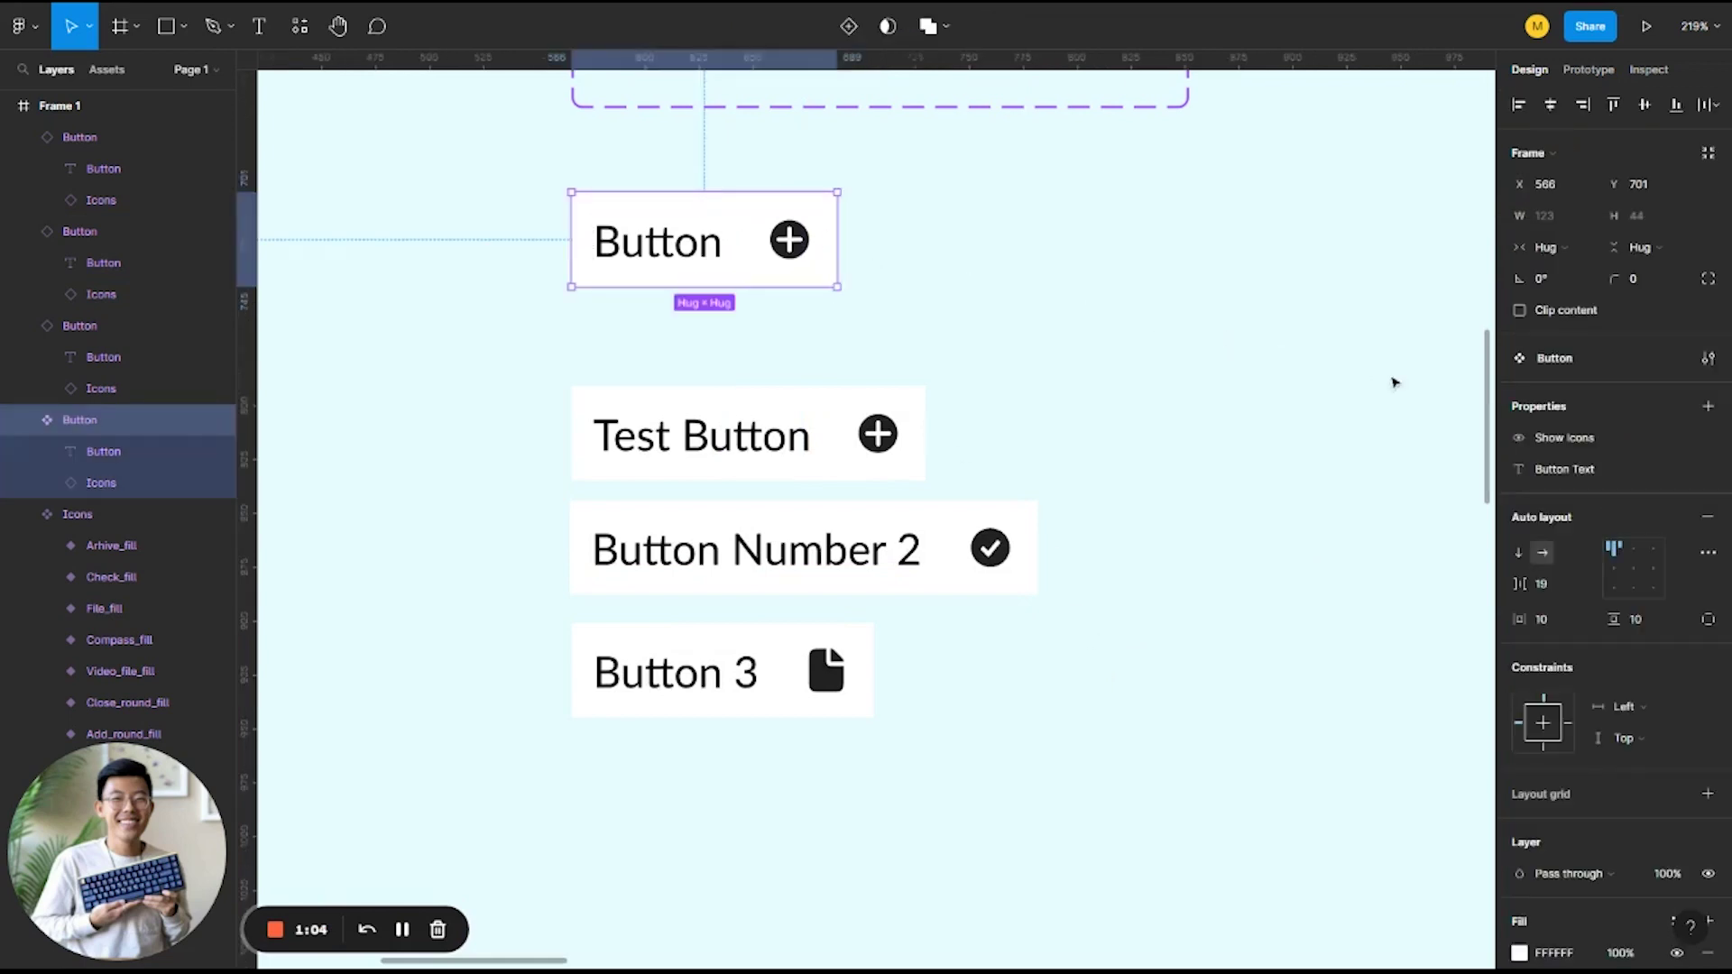
left_click(1707, 405)
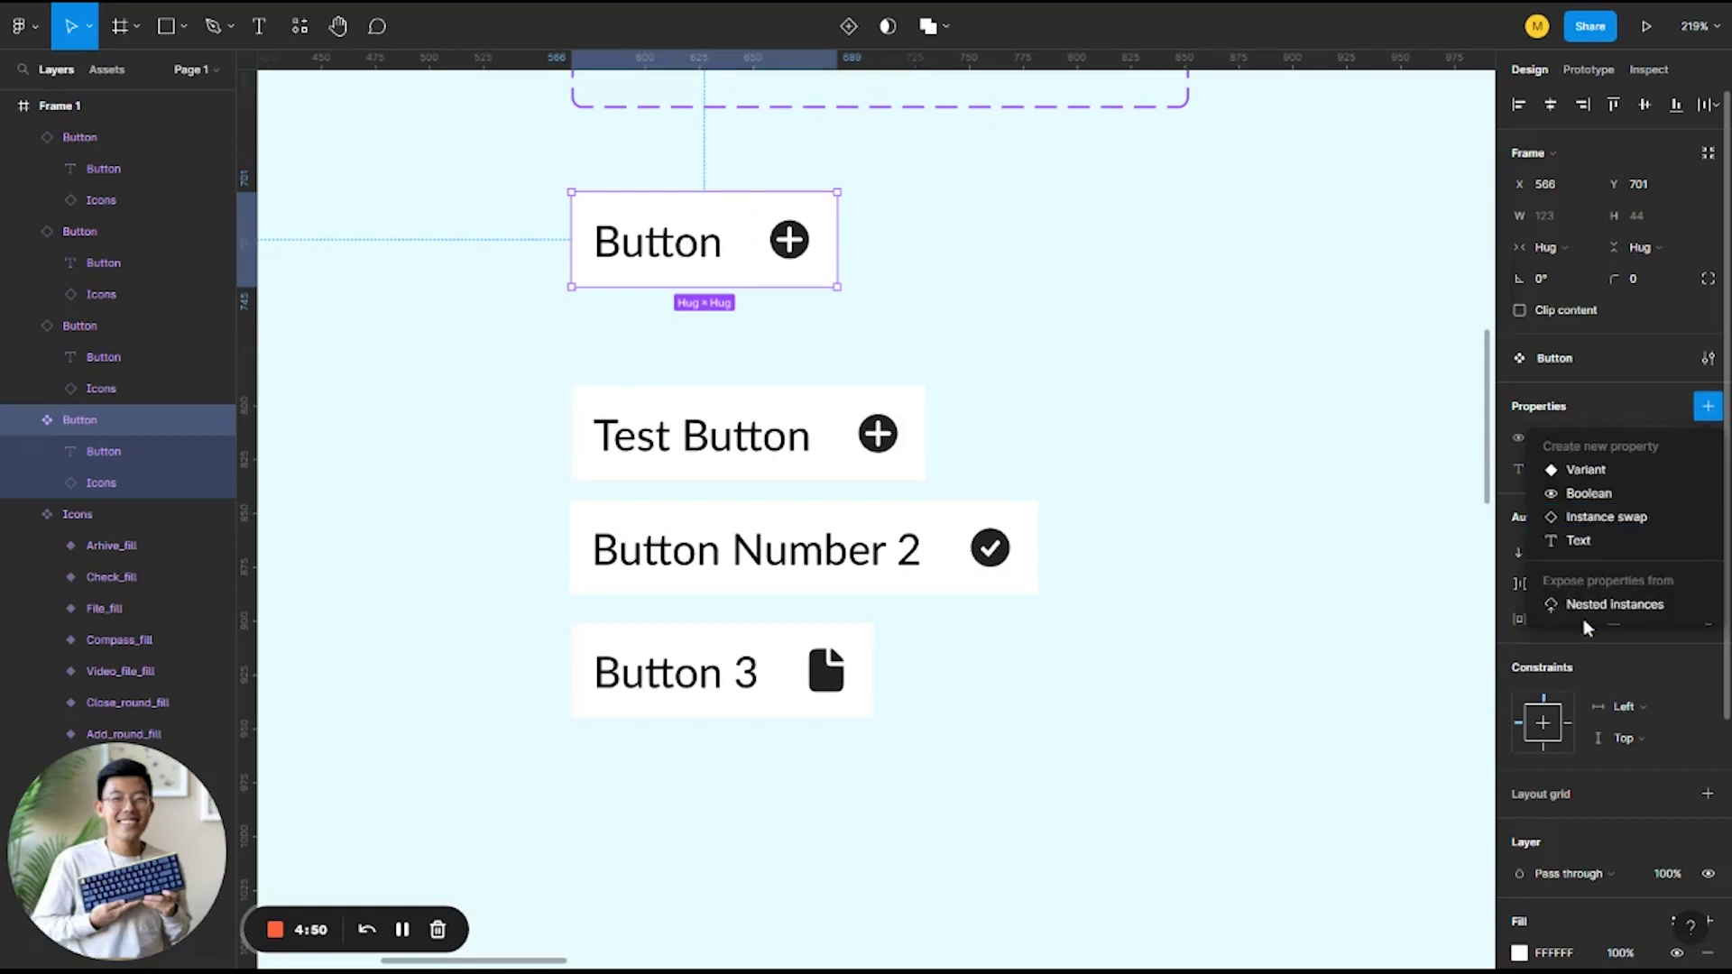
left_click(1643, 607)
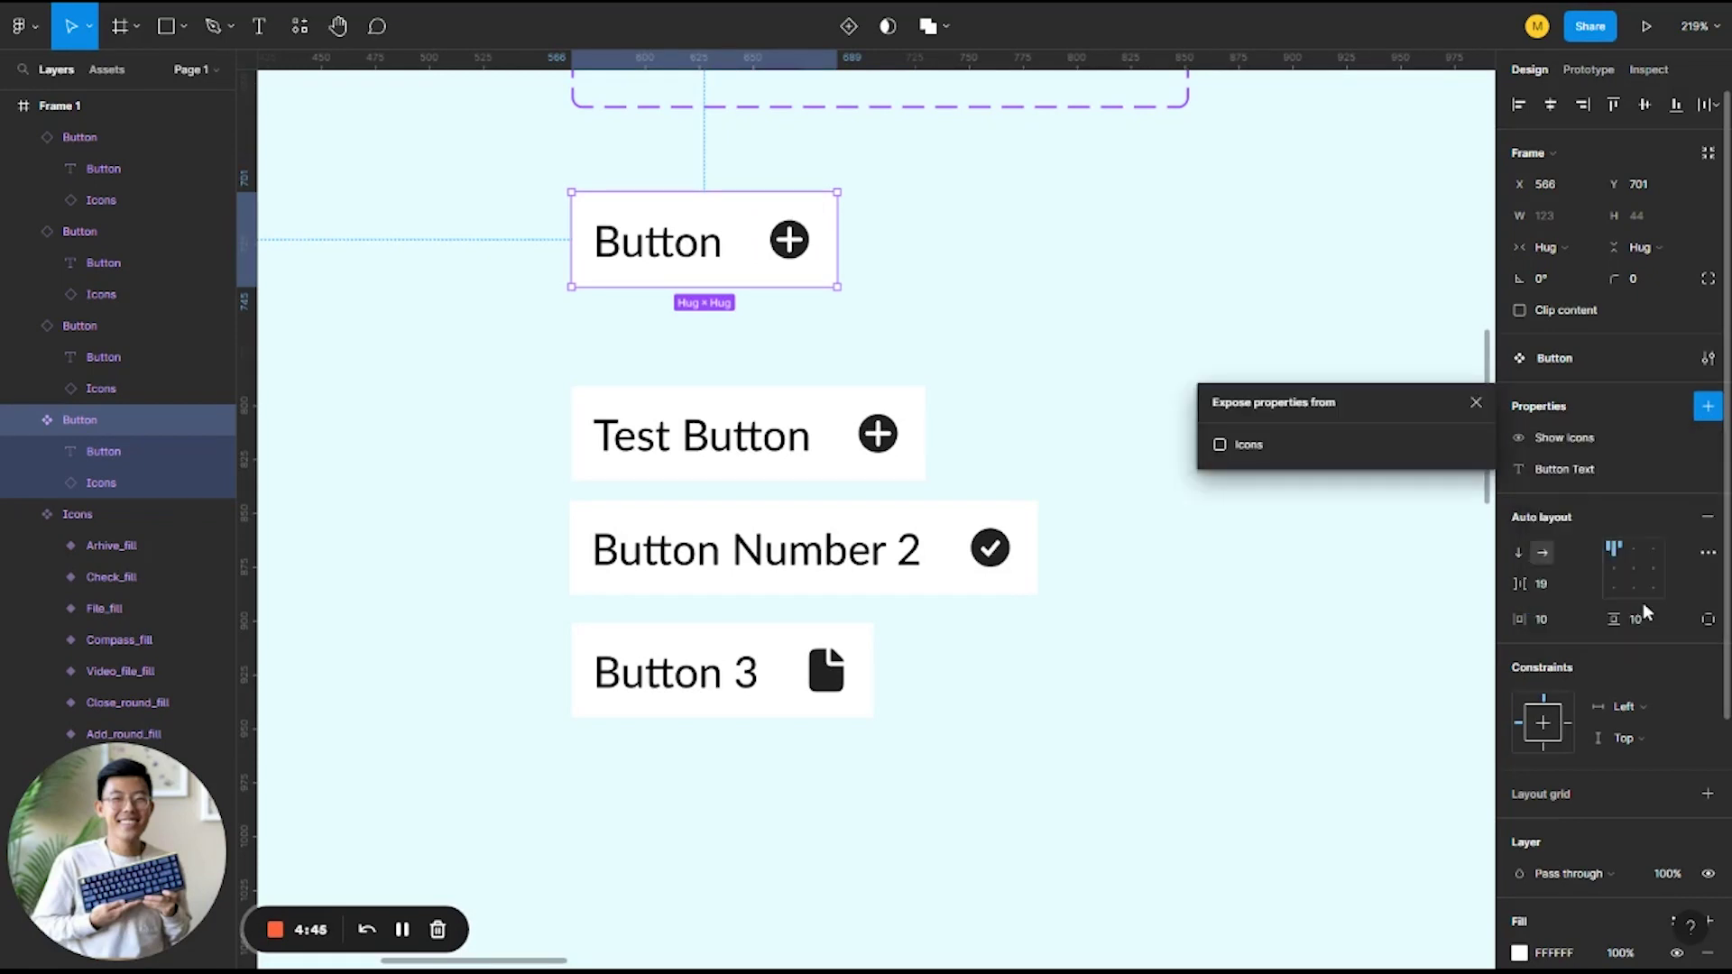
left_click(1219, 446)
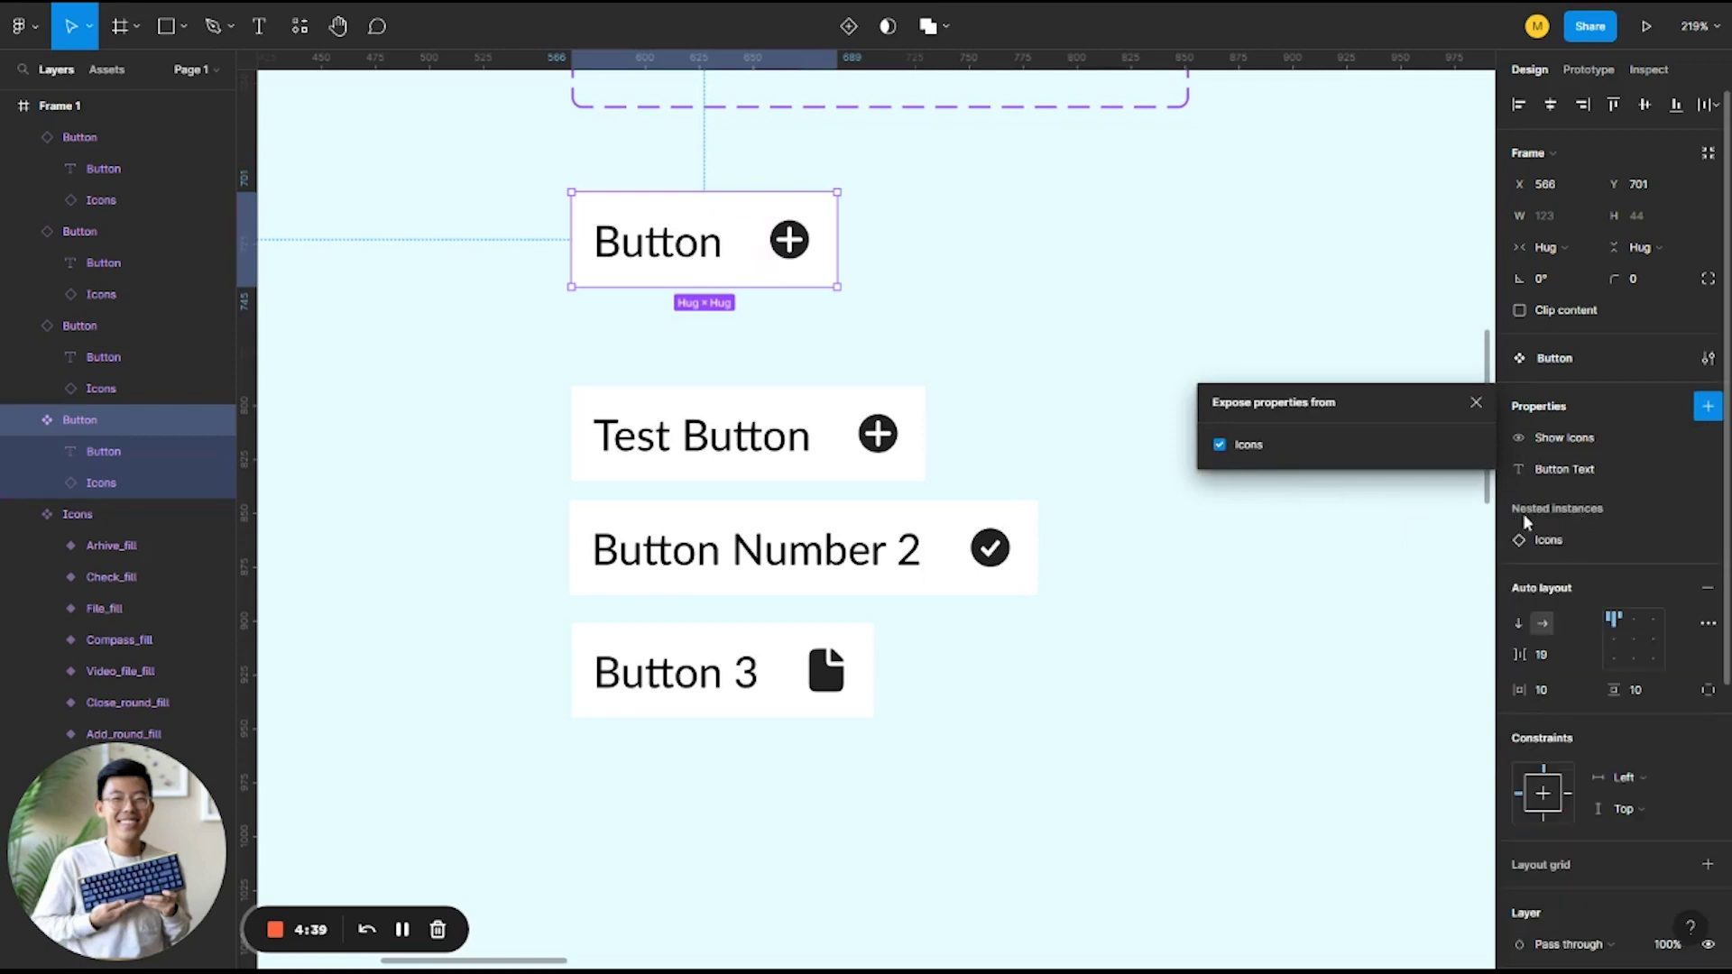
left_click(1232, 593)
Try different icon types on the Test Button instance and set its Icon Type to Compass_fill
left_click(846, 422)
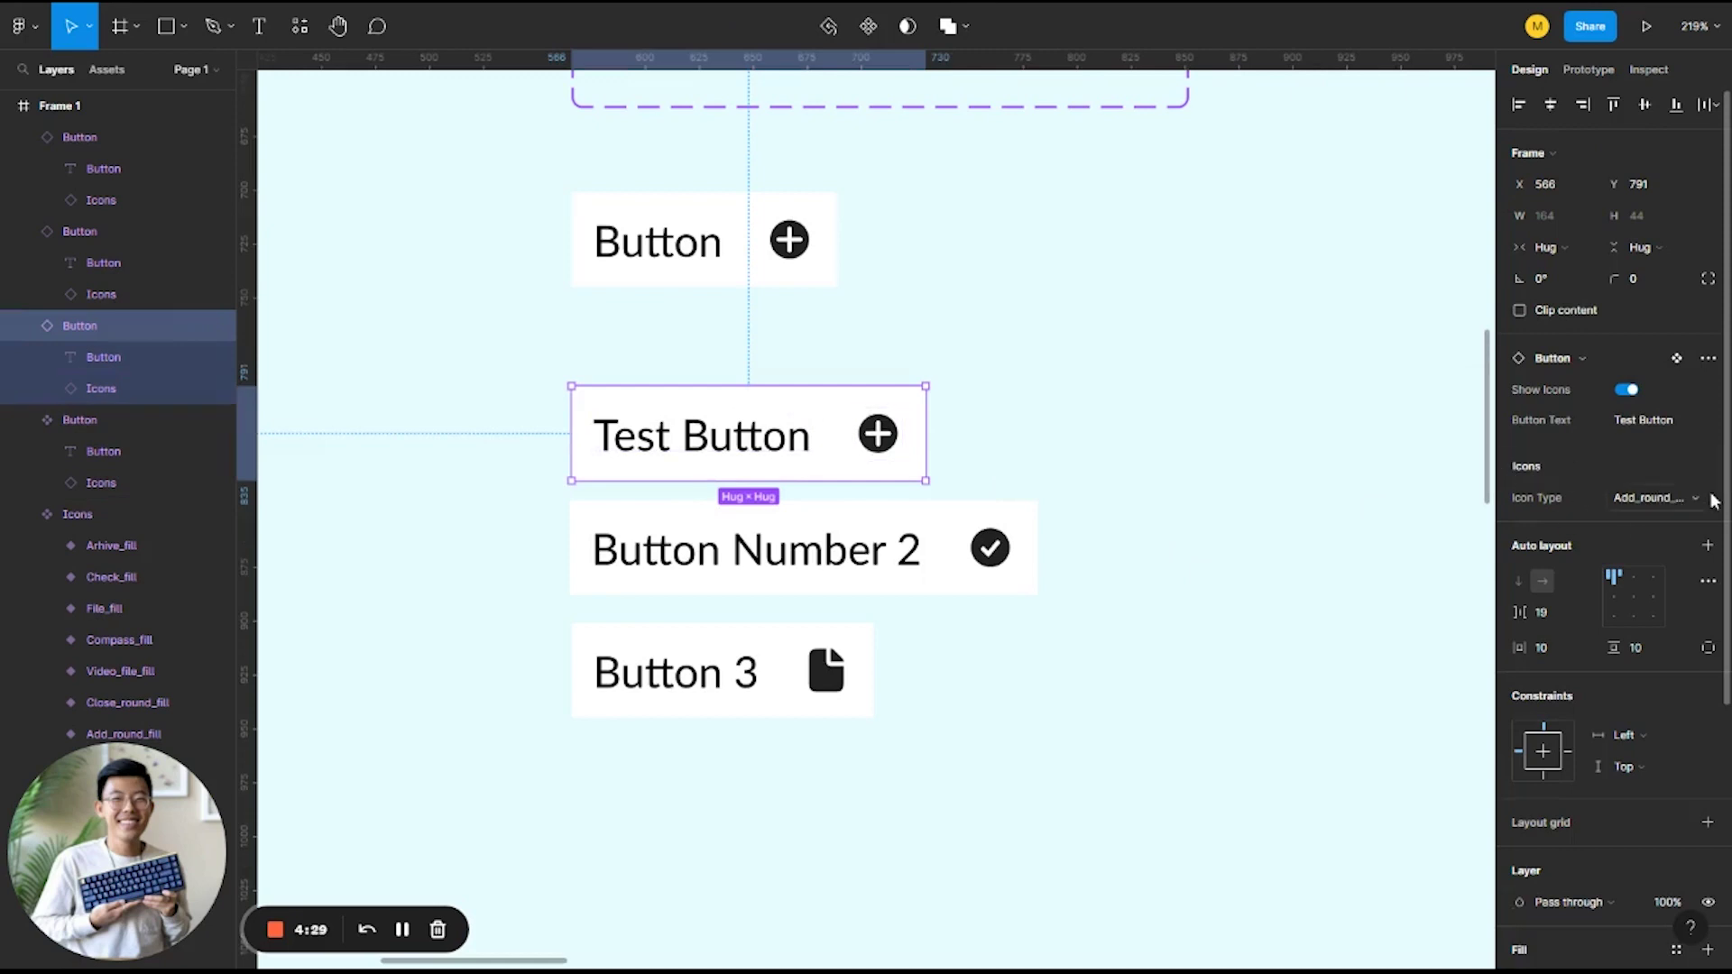
left_click(1659, 498)
left_click(1658, 497)
left_click(1658, 498)
left_click(1649, 529)
left_click(1667, 500)
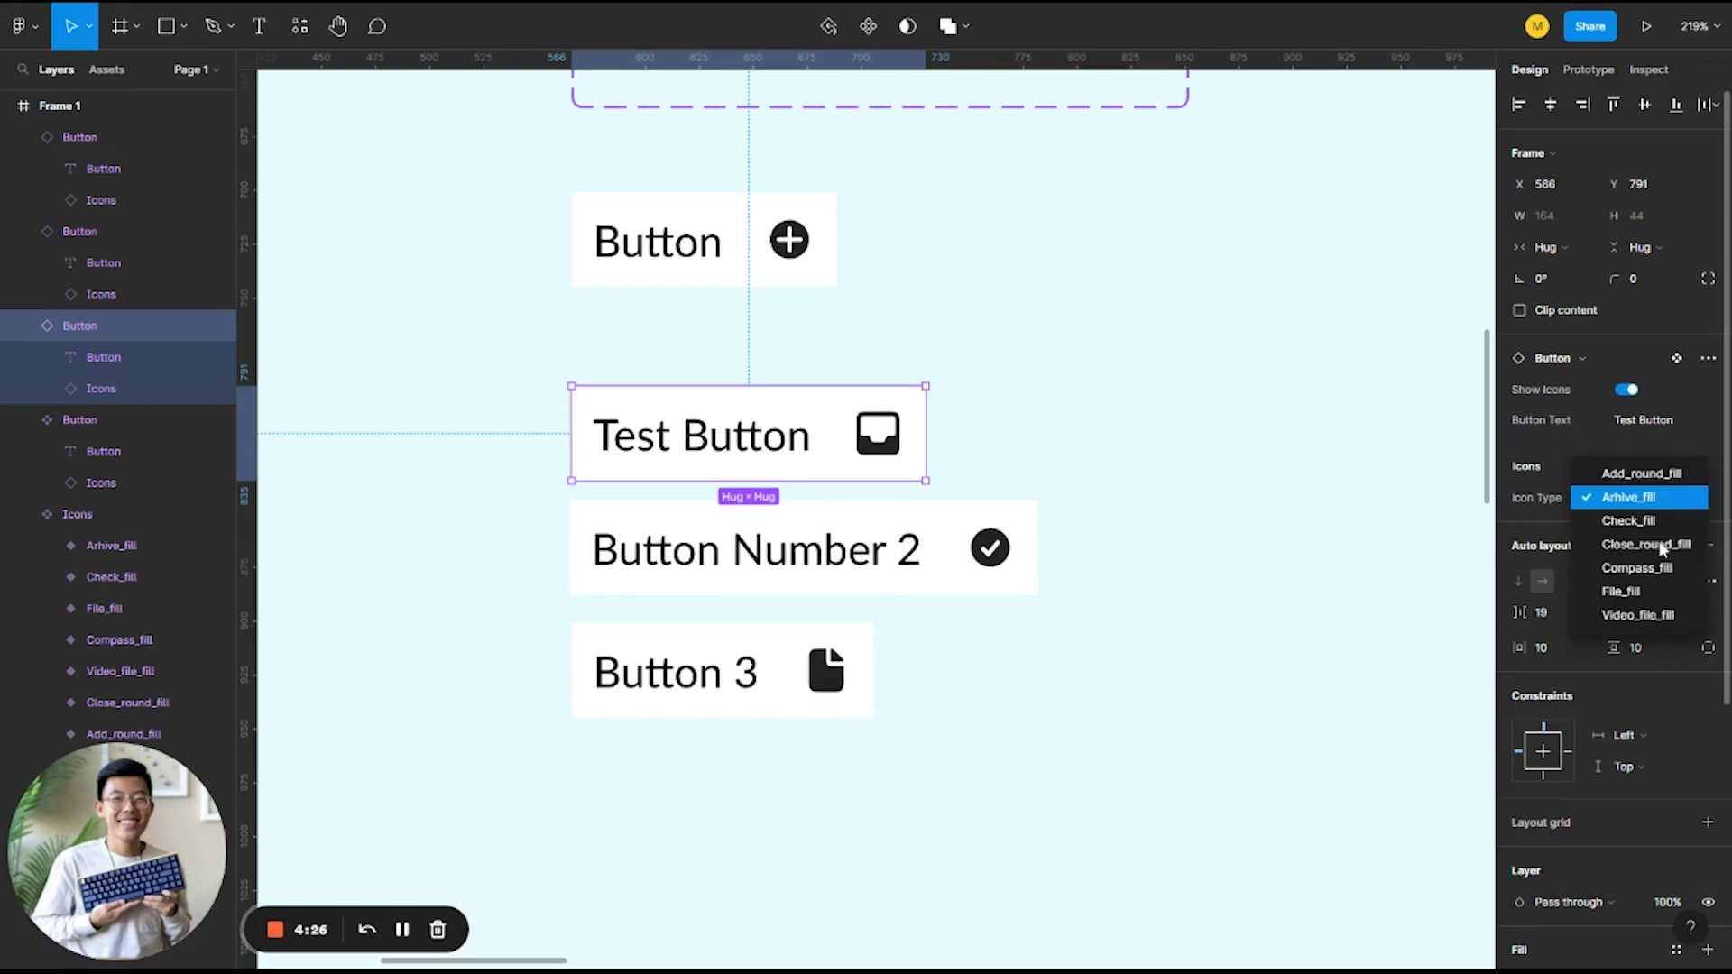
left_click(1659, 545)
left_click(1657, 500)
left_click(1648, 543)
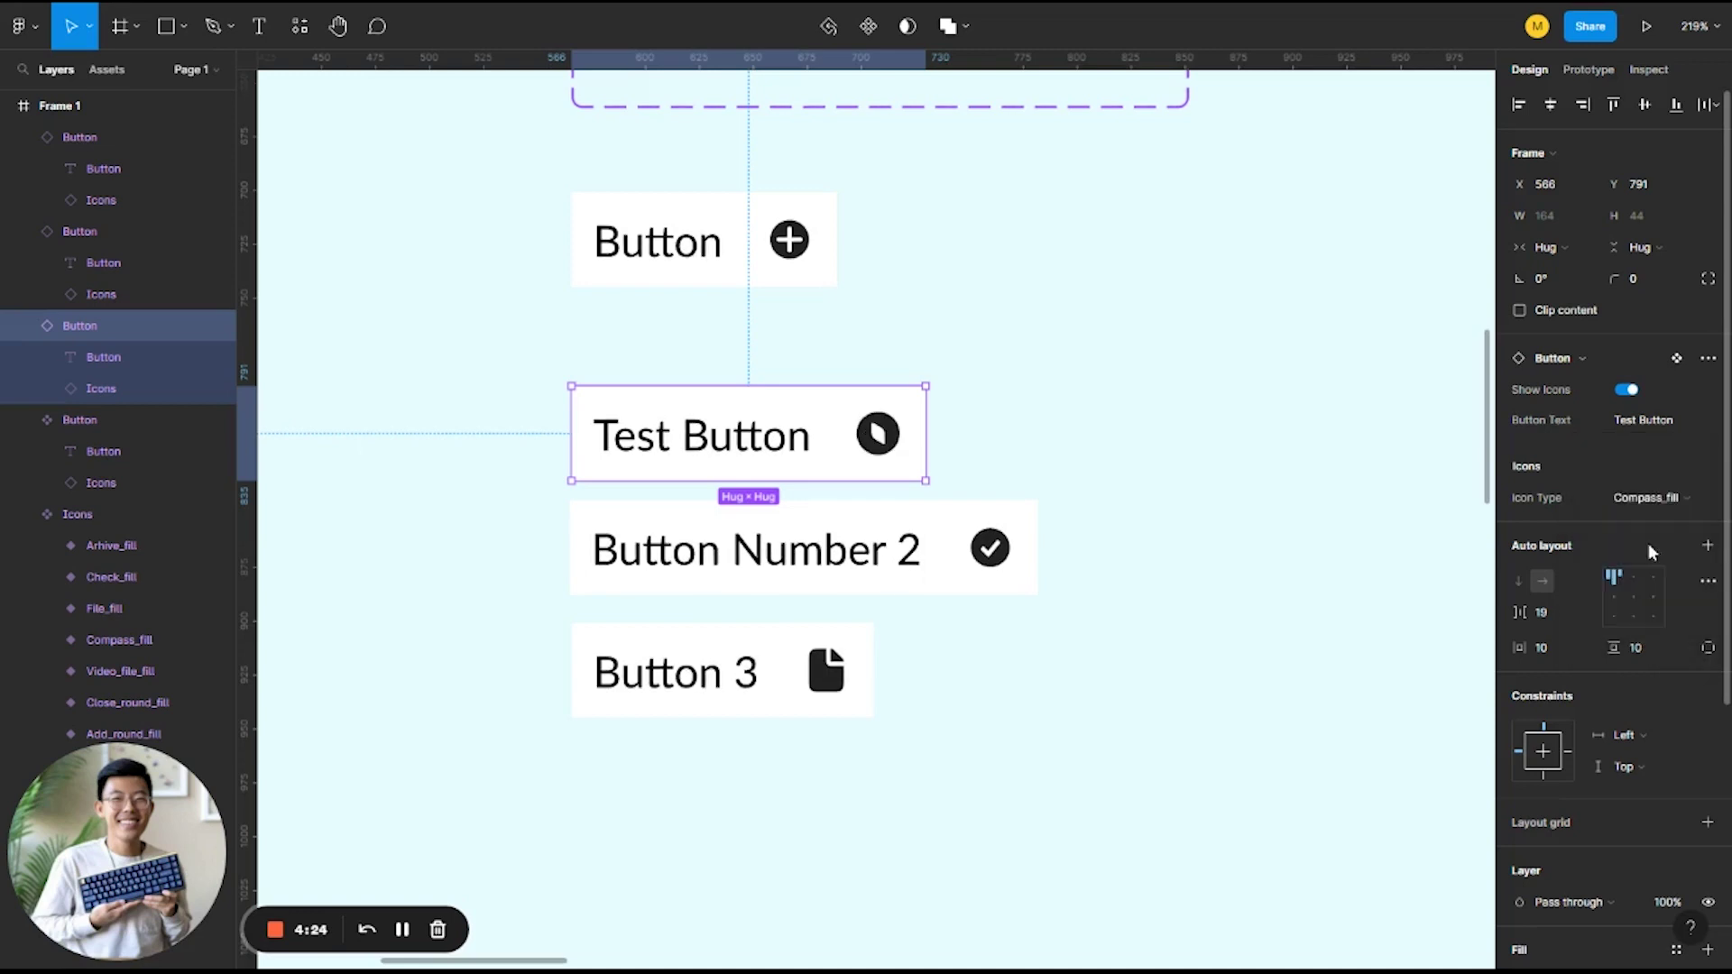
Examine Button Number 2's icon layer and the properties available on the main Button and each of its instances
double_click(987, 552)
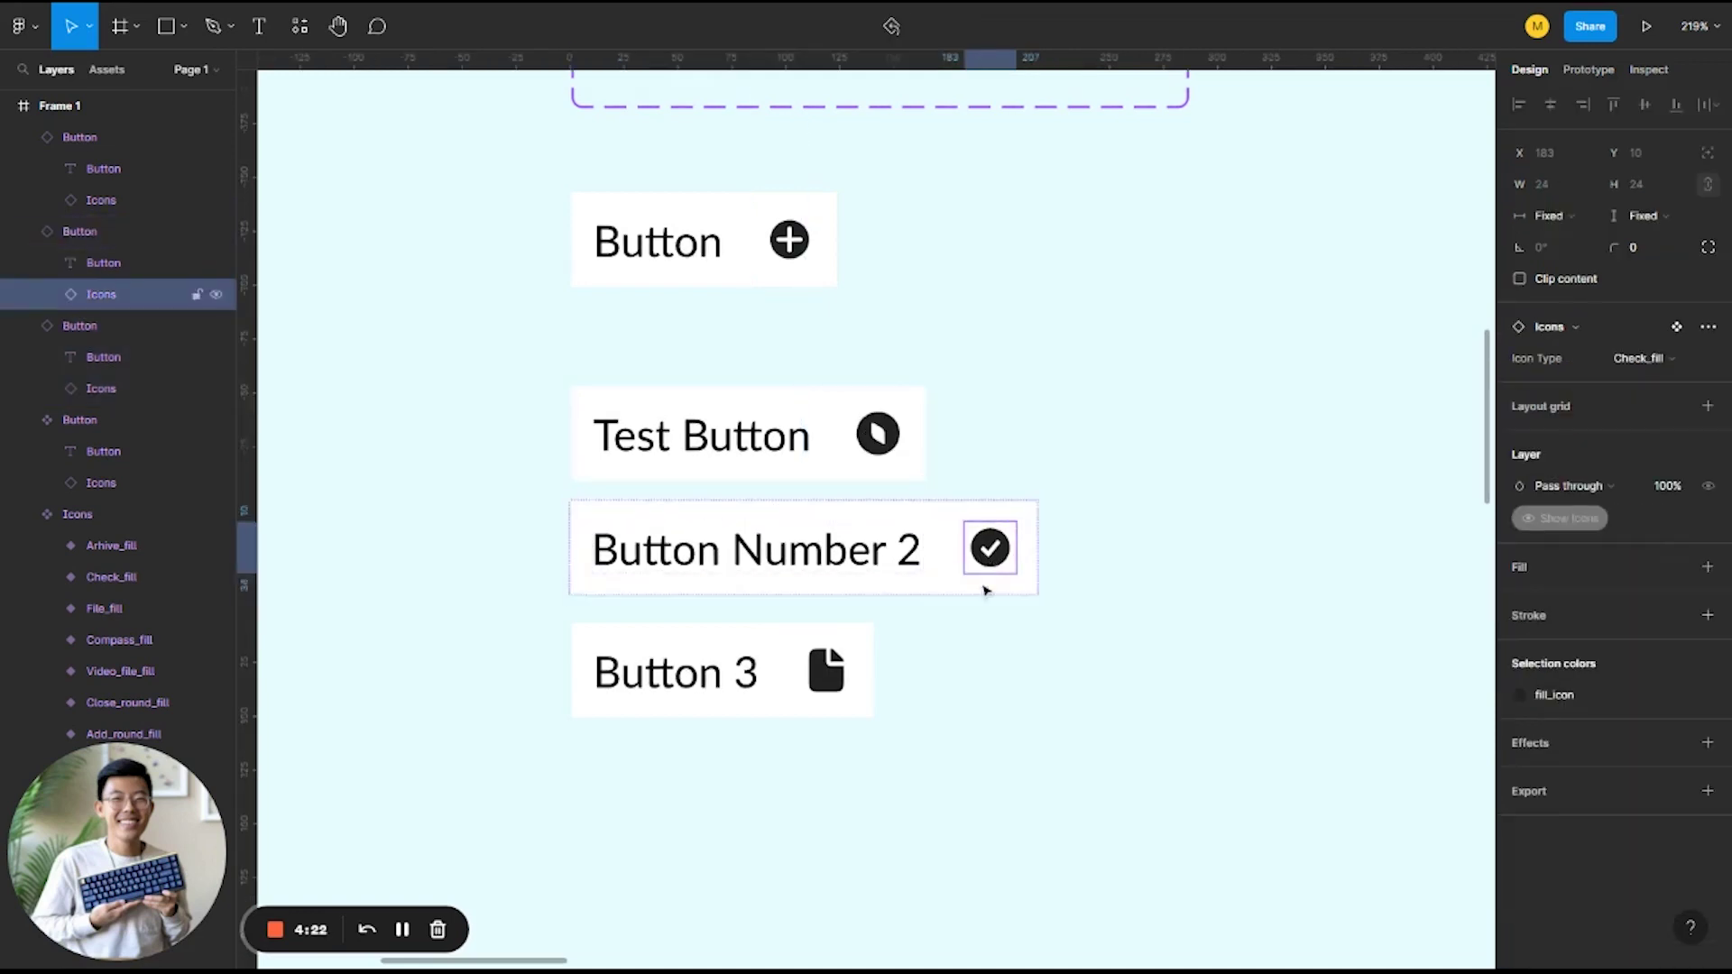
left_click(1112, 512)
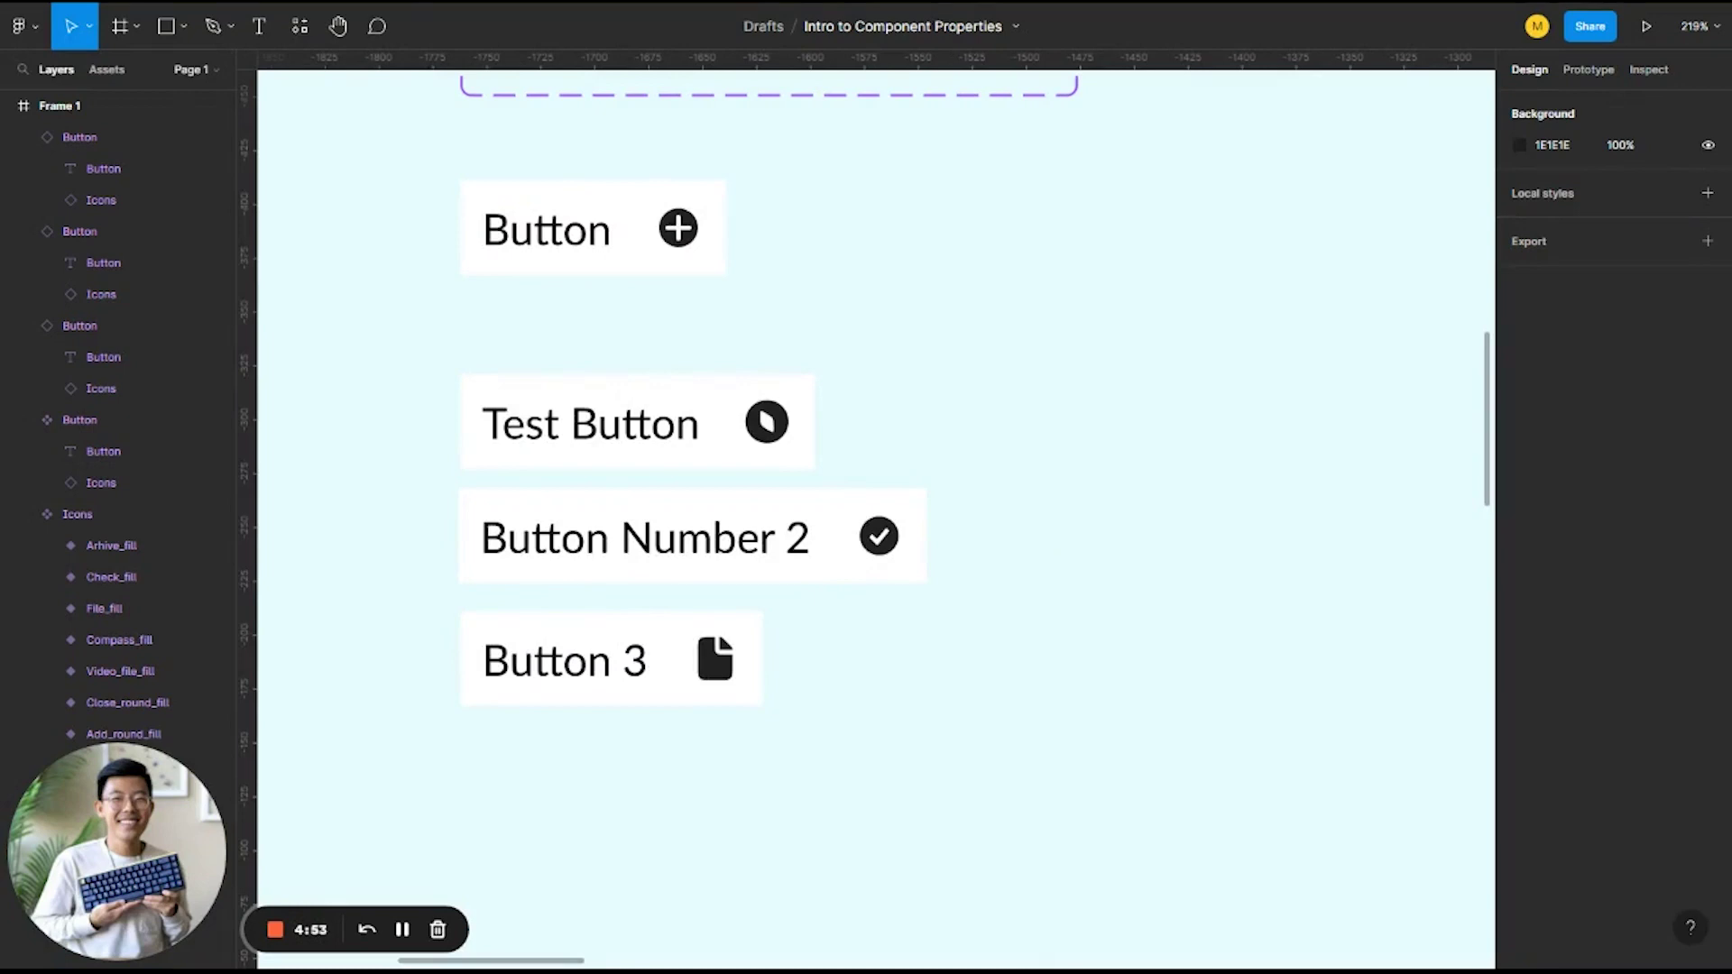
left_click(631, 232)
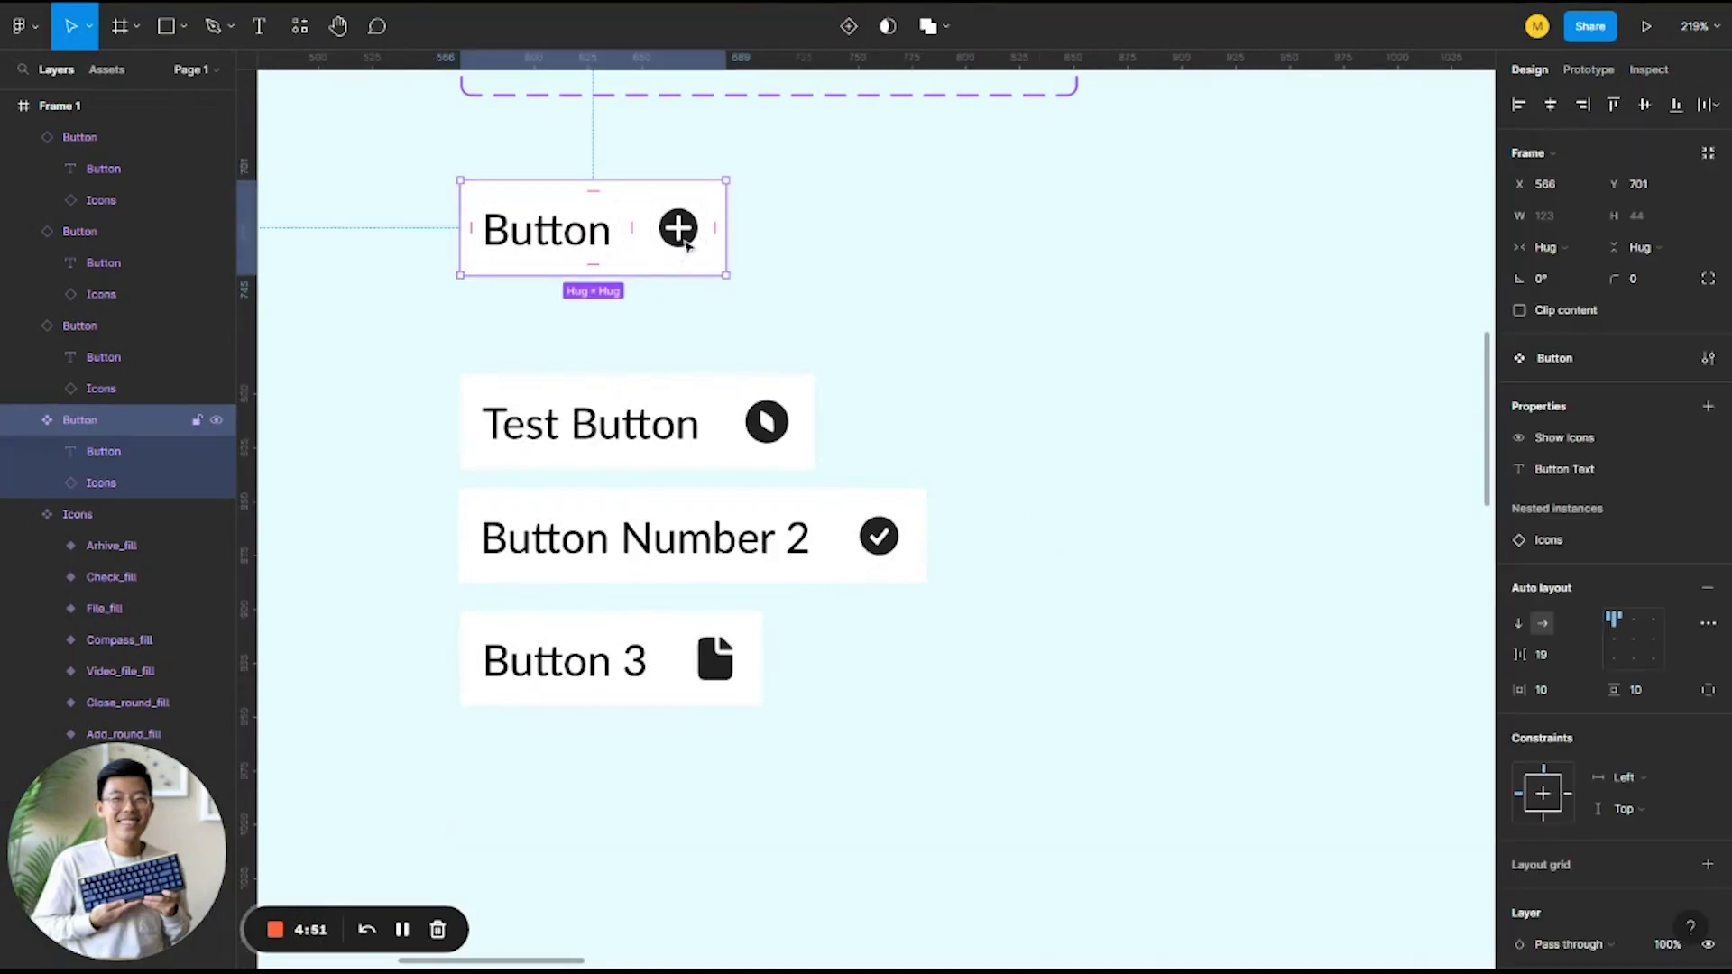
left_click(560, 422)
left_click(606, 574)
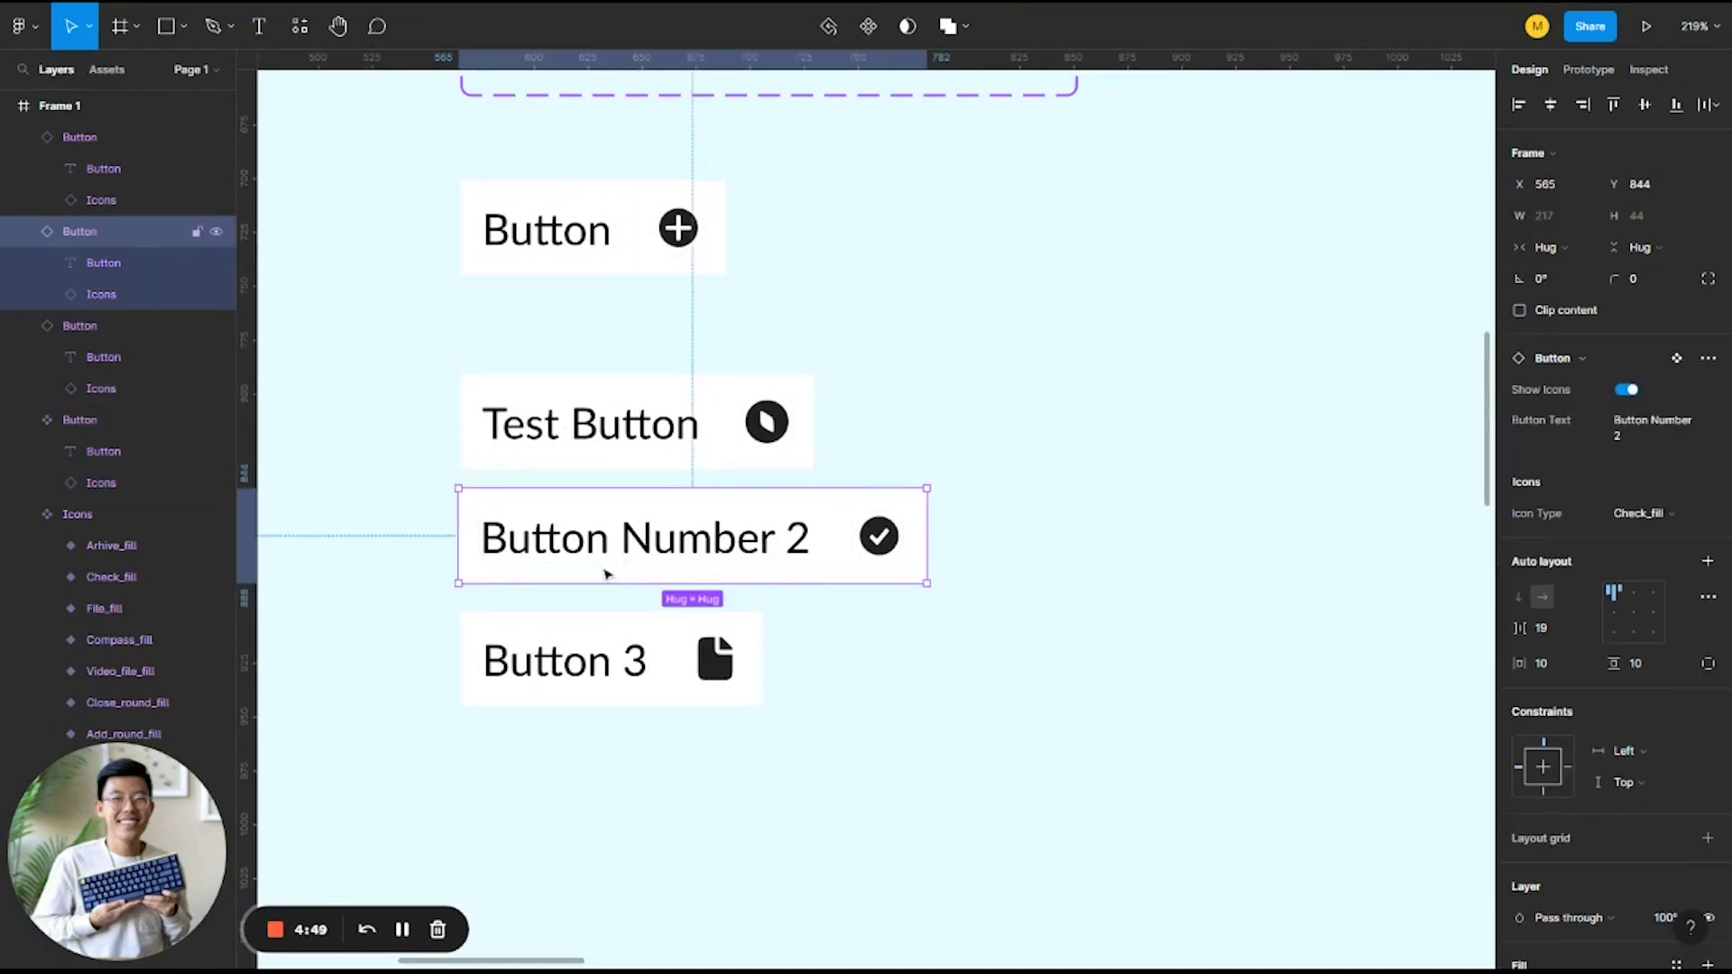
left_click(591, 671)
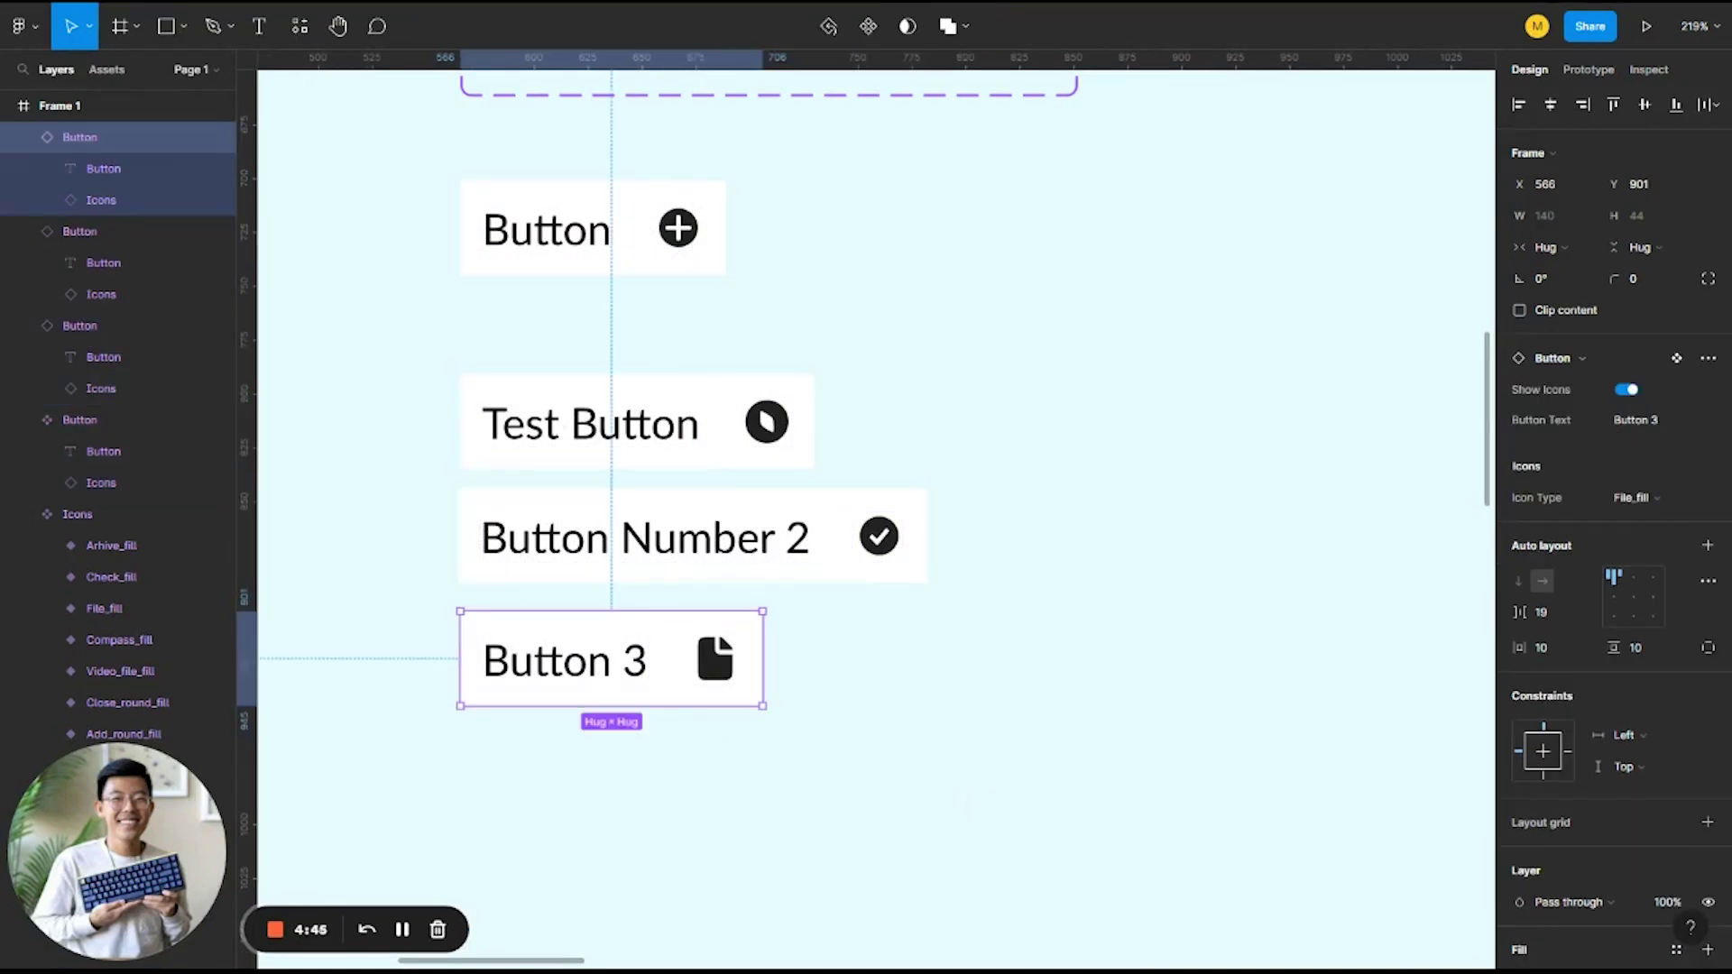
Group the Test Button, Button Number 2 and Button 3 instances and turn the group into a component
left_click_drag(992, 776, 411, 359)
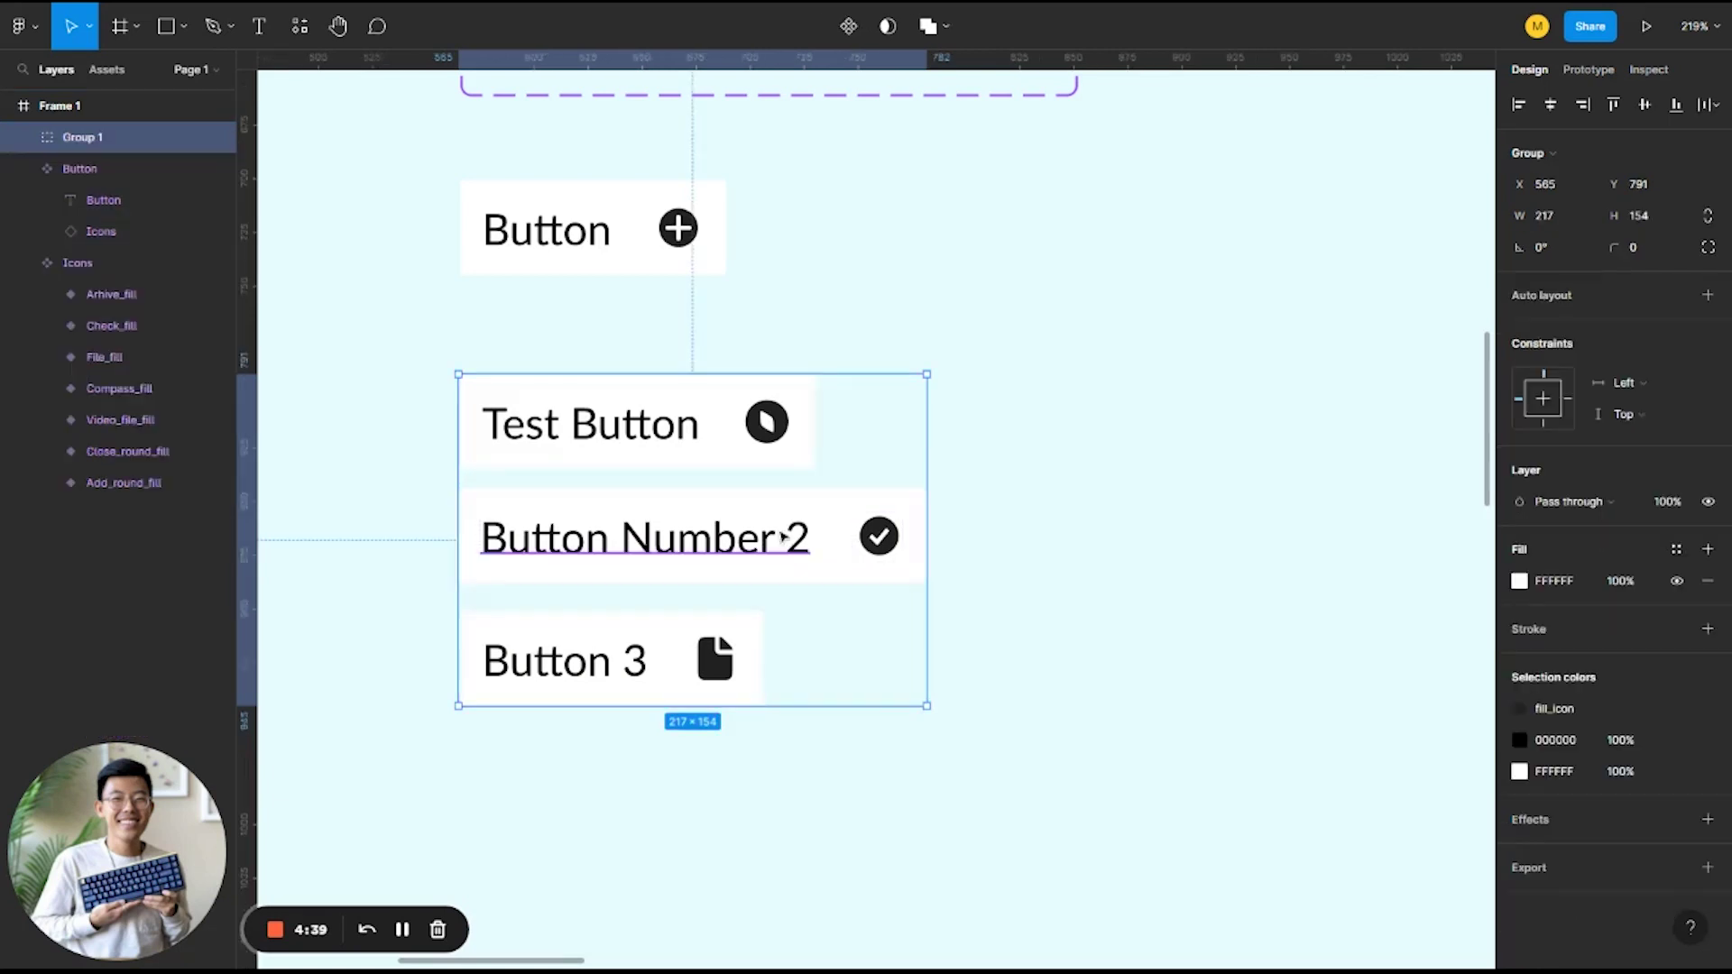
key("ctrl+g")
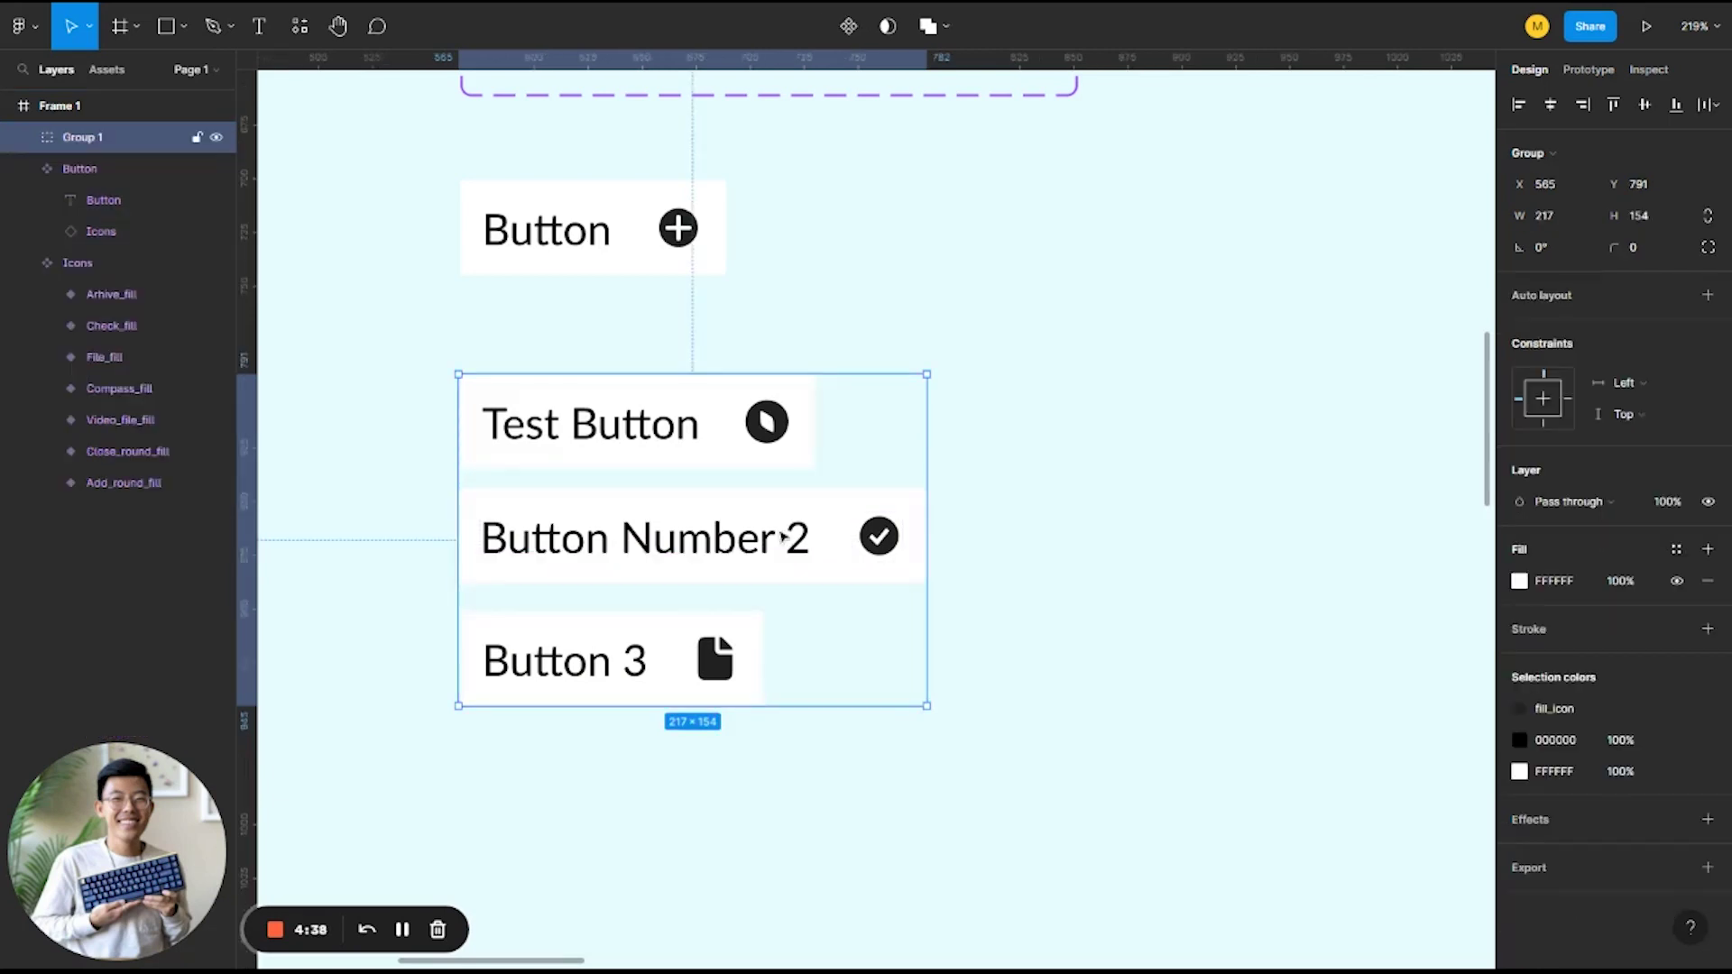
left_click(847, 29)
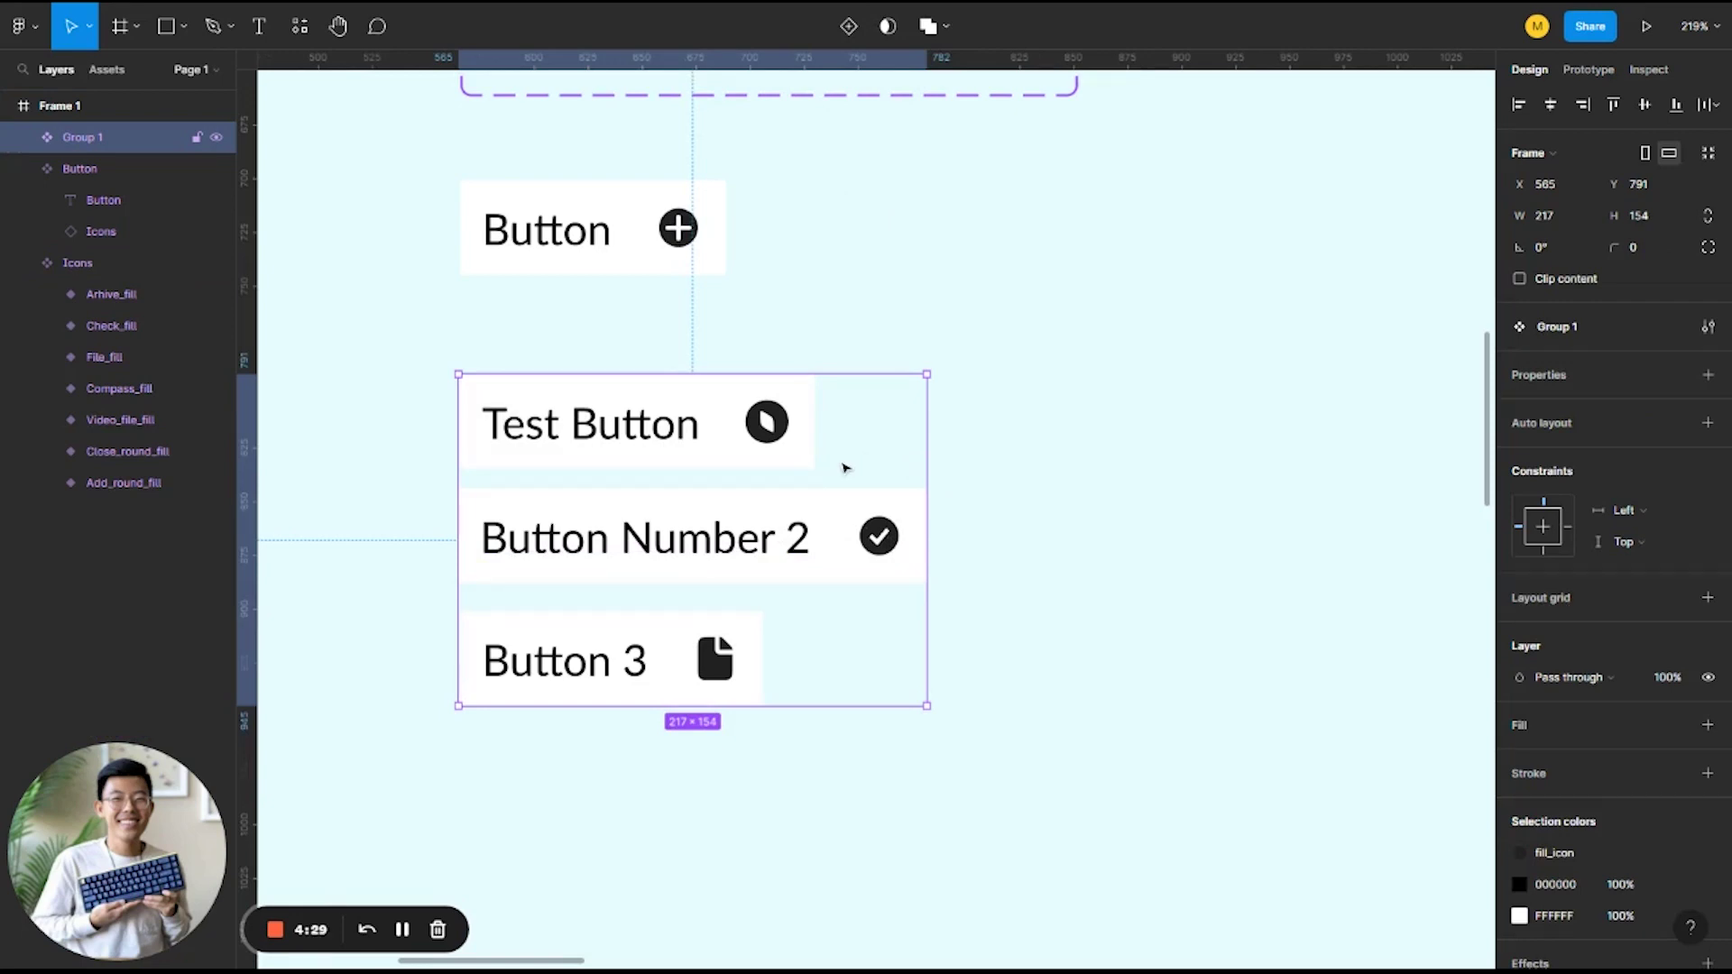
Create an instance of the new group component and place it to the right of the original
left_click_drag(764, 461, 1290, 482)
scroll(1240, 545, "down", 3)
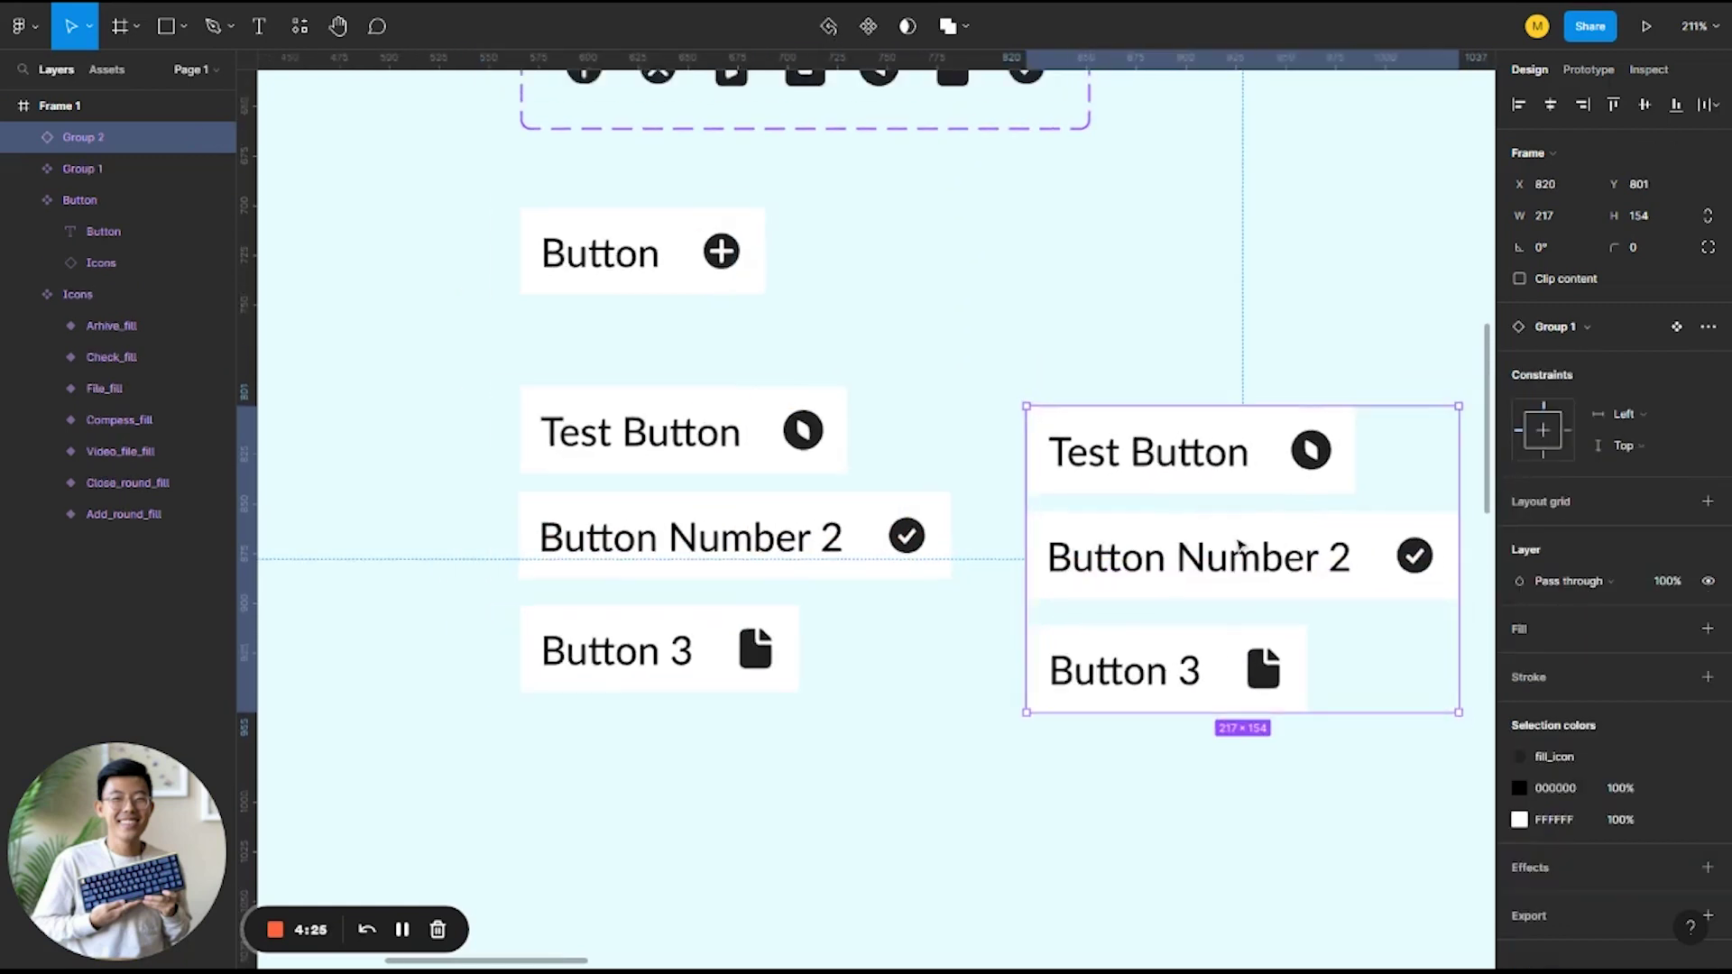
scroll(1127, 541, "right", 3)
left_click_drag(1011, 548, 1118, 410)
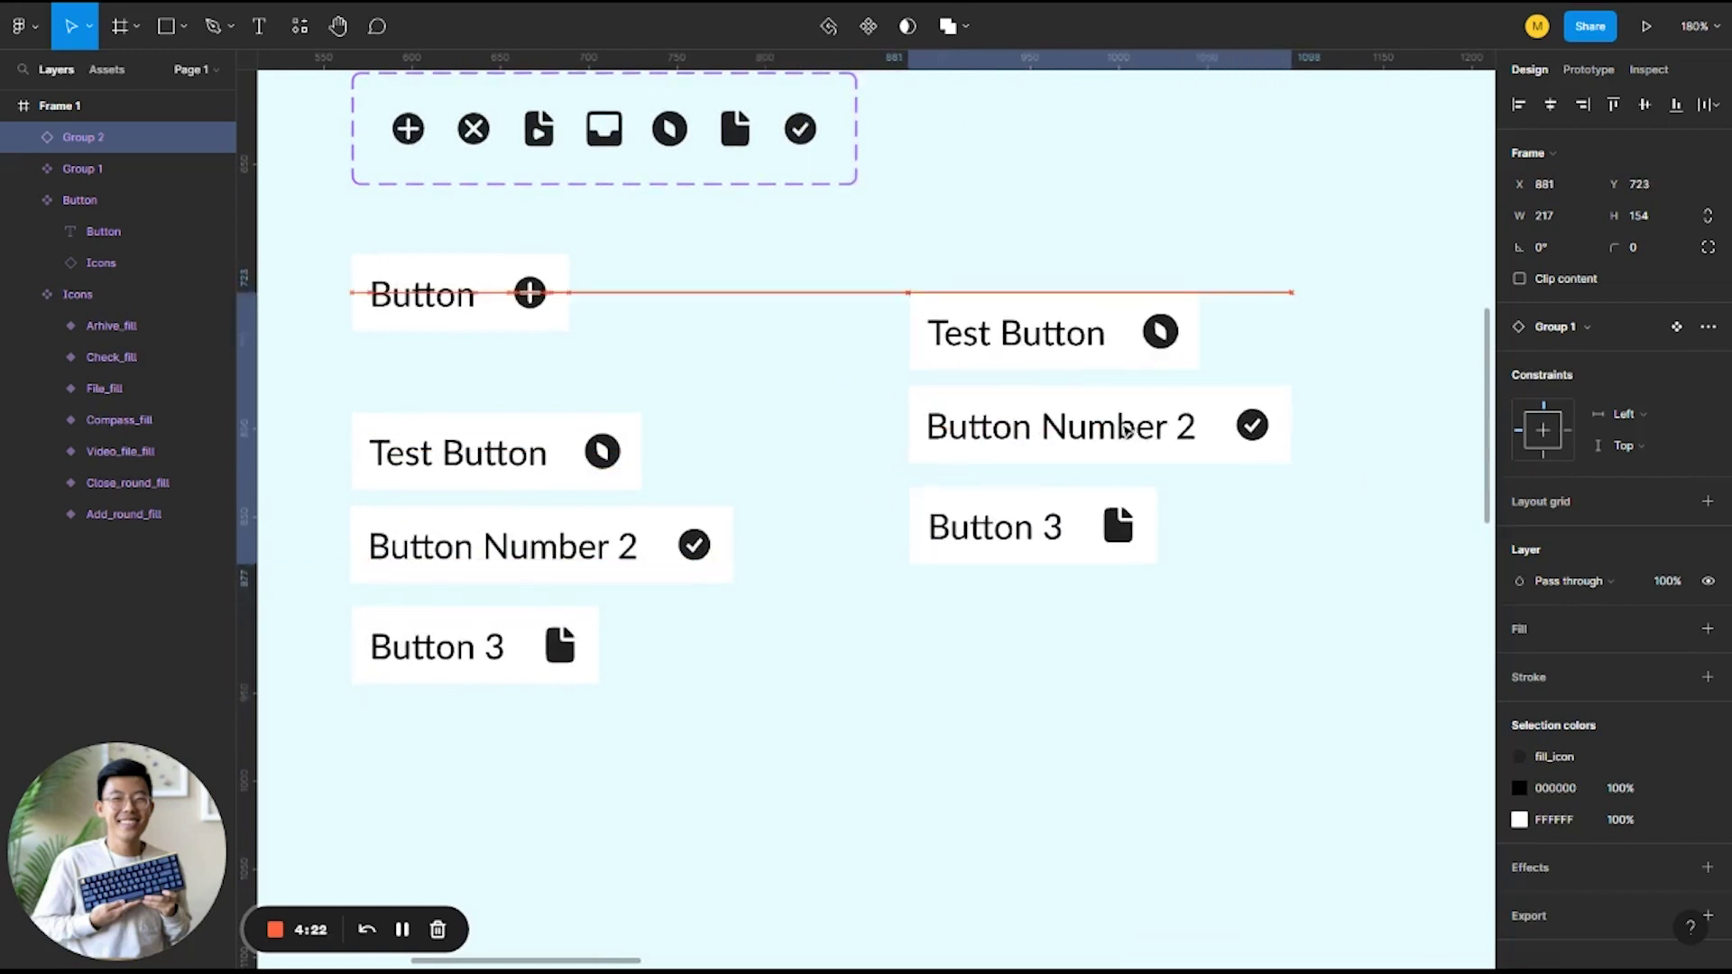
Rename the main component holding the three buttons to Button Group
left_click(529, 162)
left_click(487, 307)
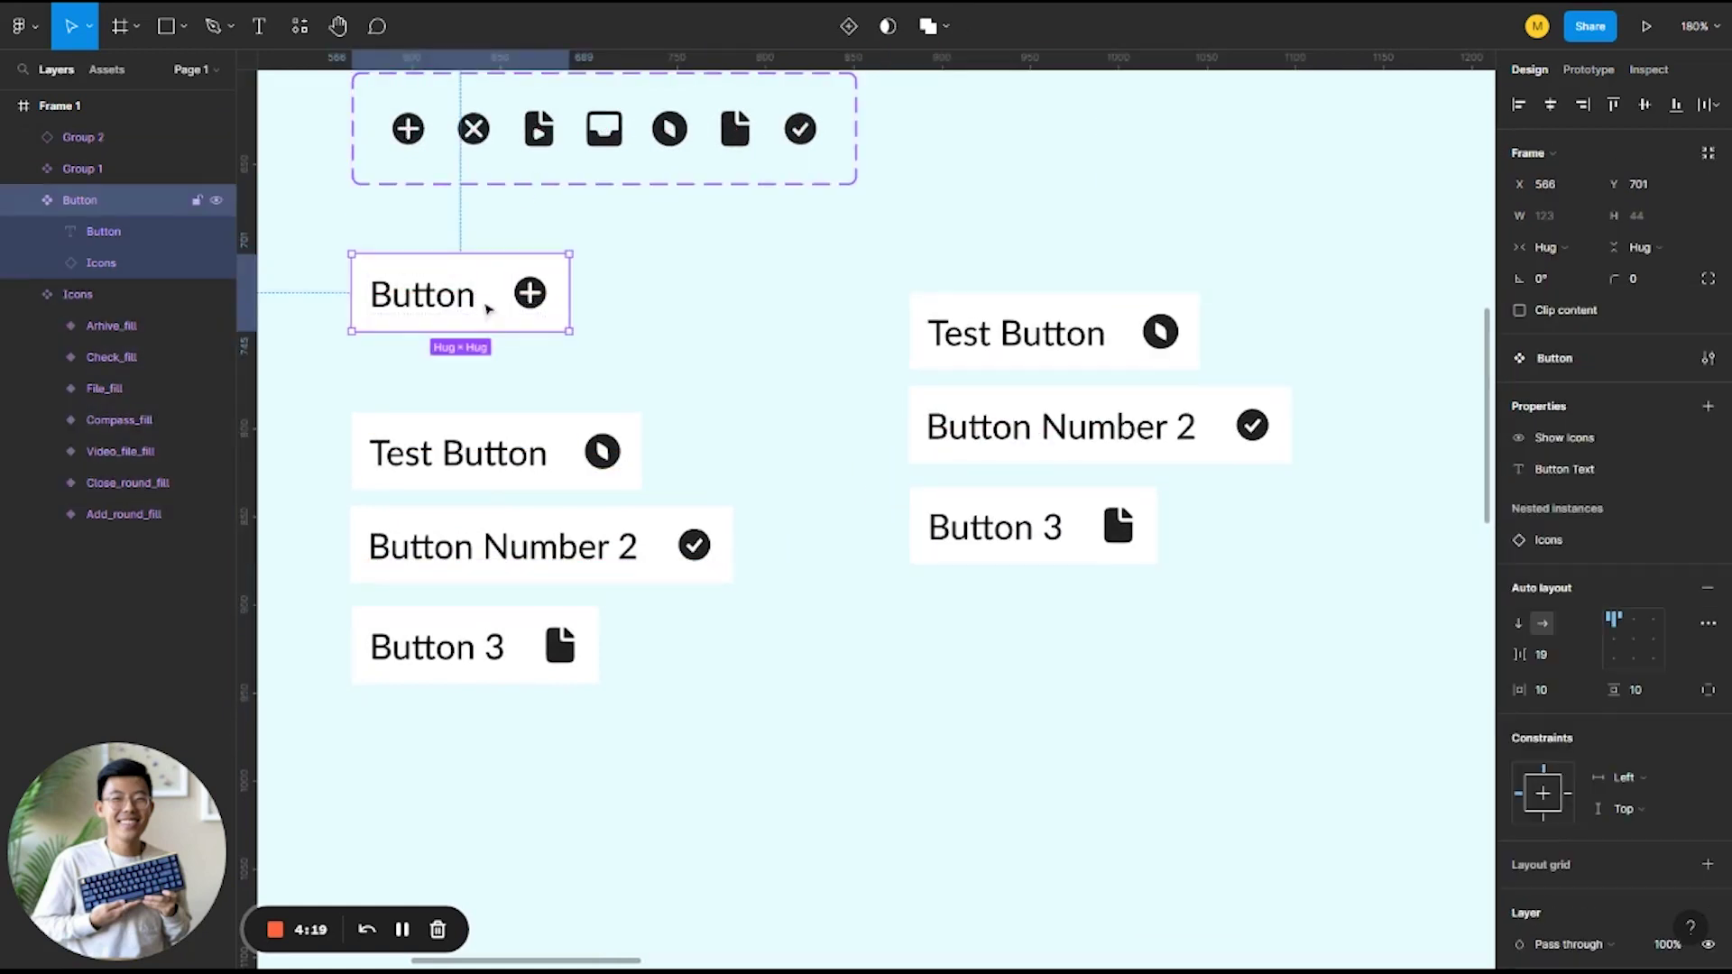
left_click(520, 454)
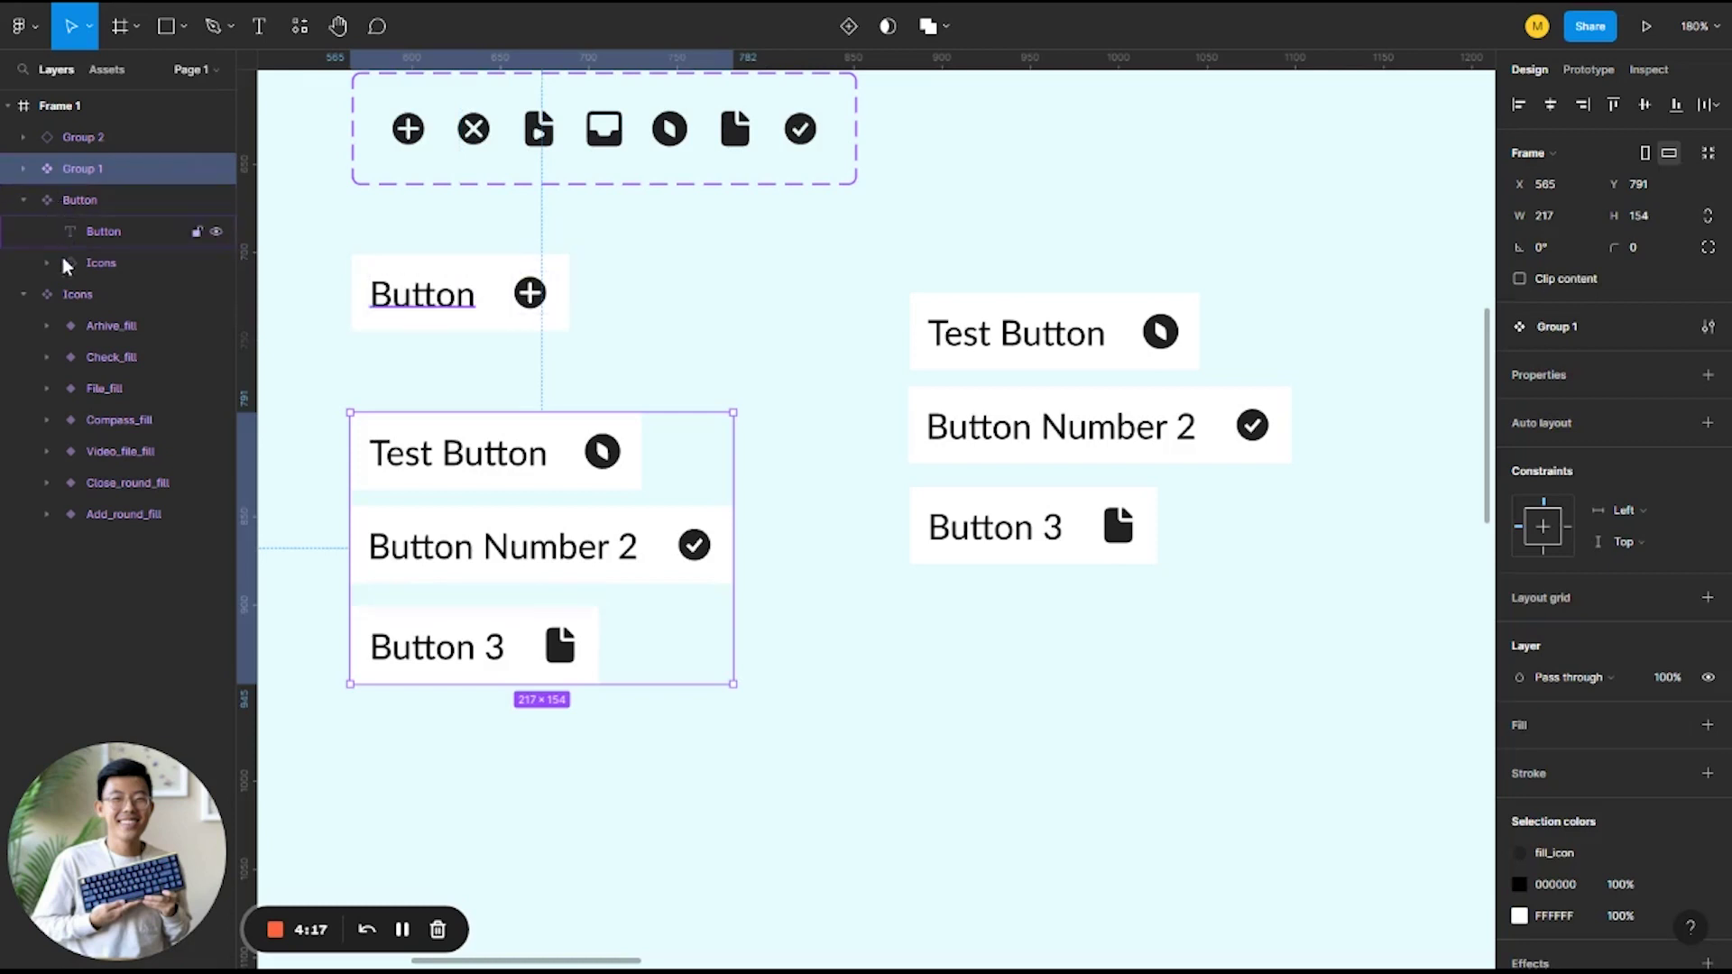
double_click(89, 170)
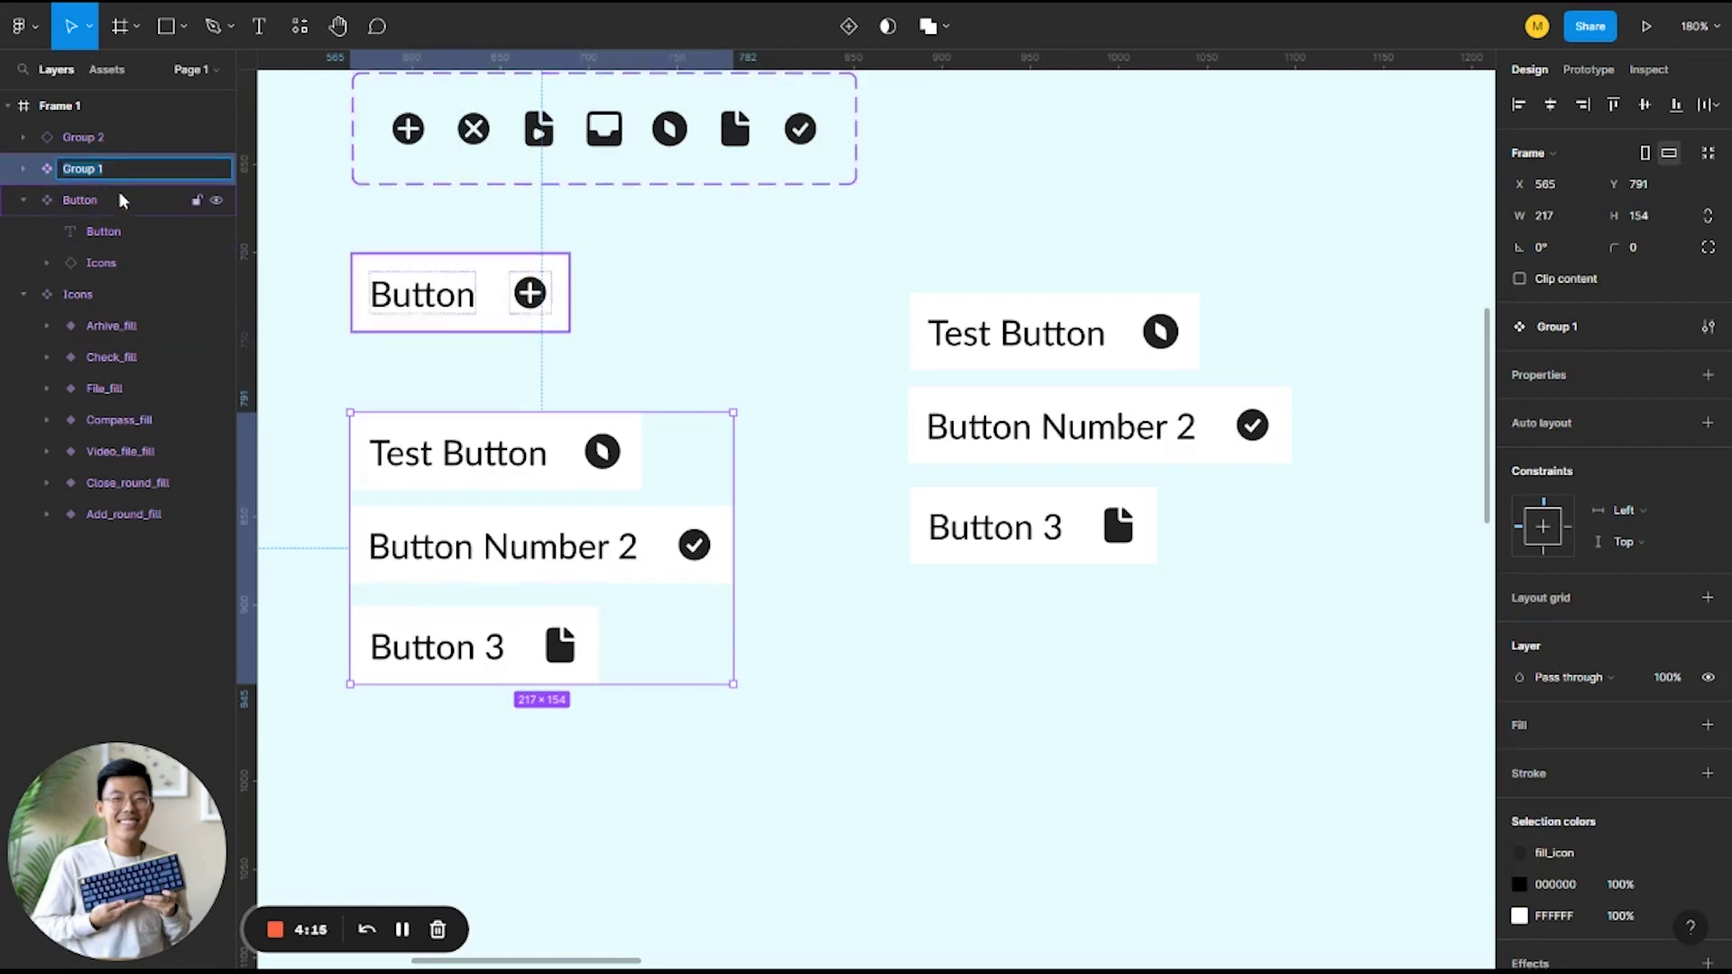
type("Button Group")
key("Return")
Rename the group component's instance layer to Button Group
left_click(929, 415)
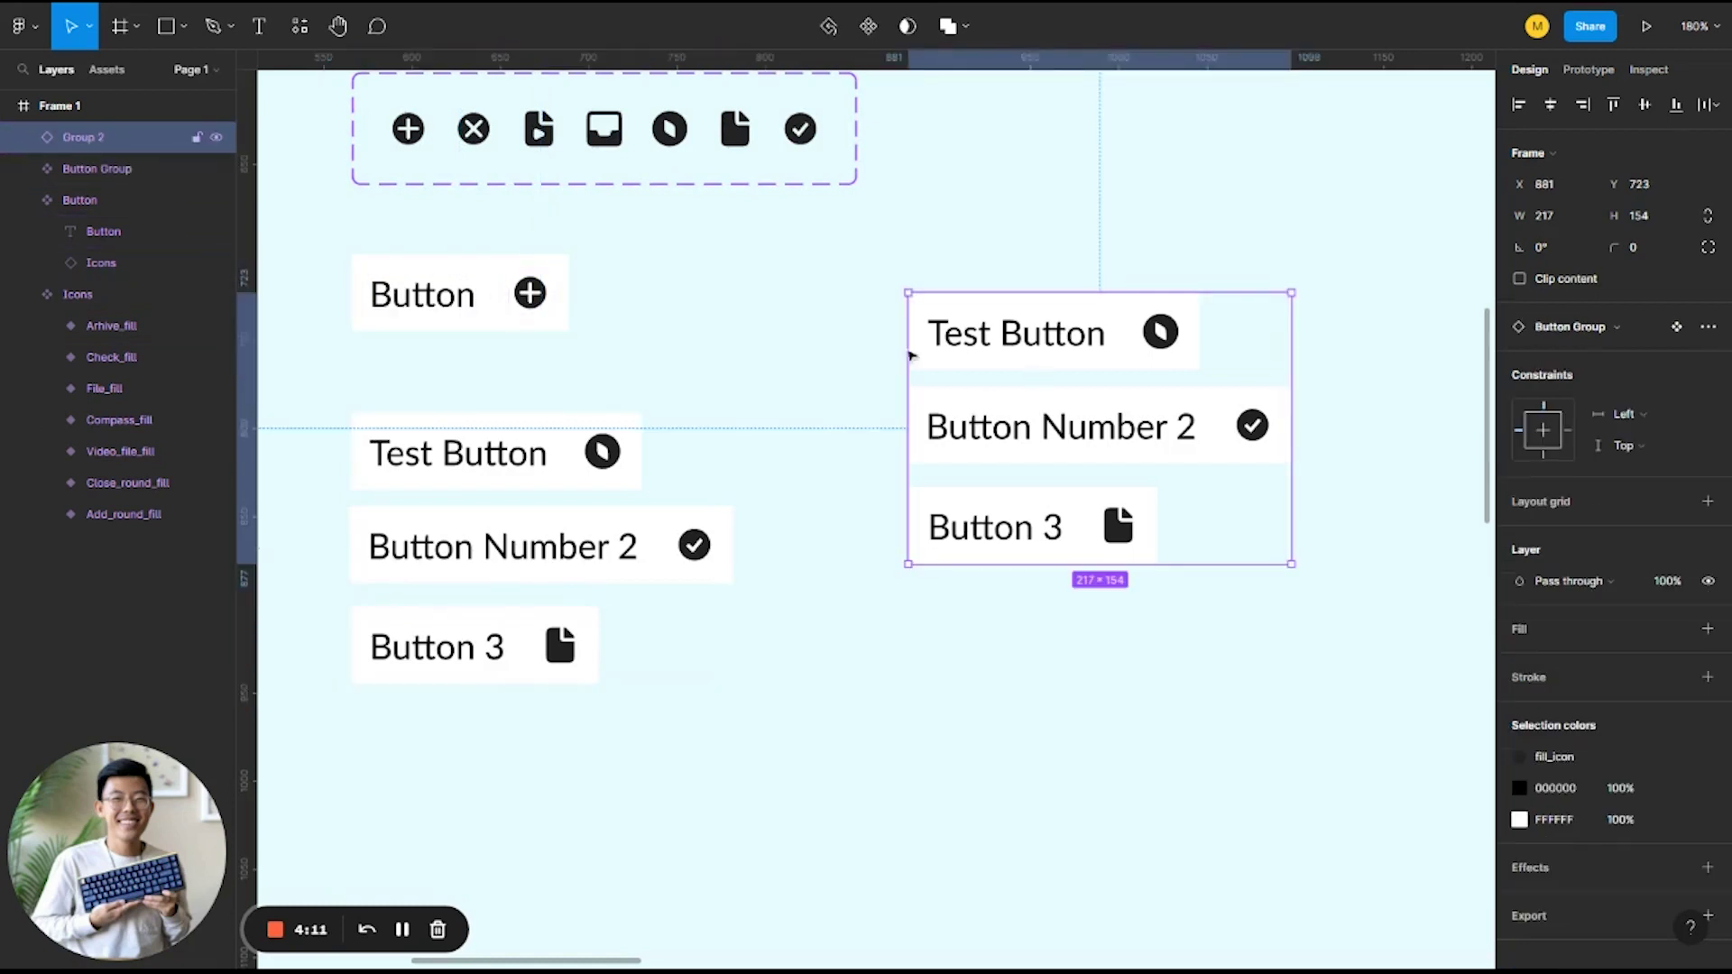
double_click(79, 138)
type("Bu")
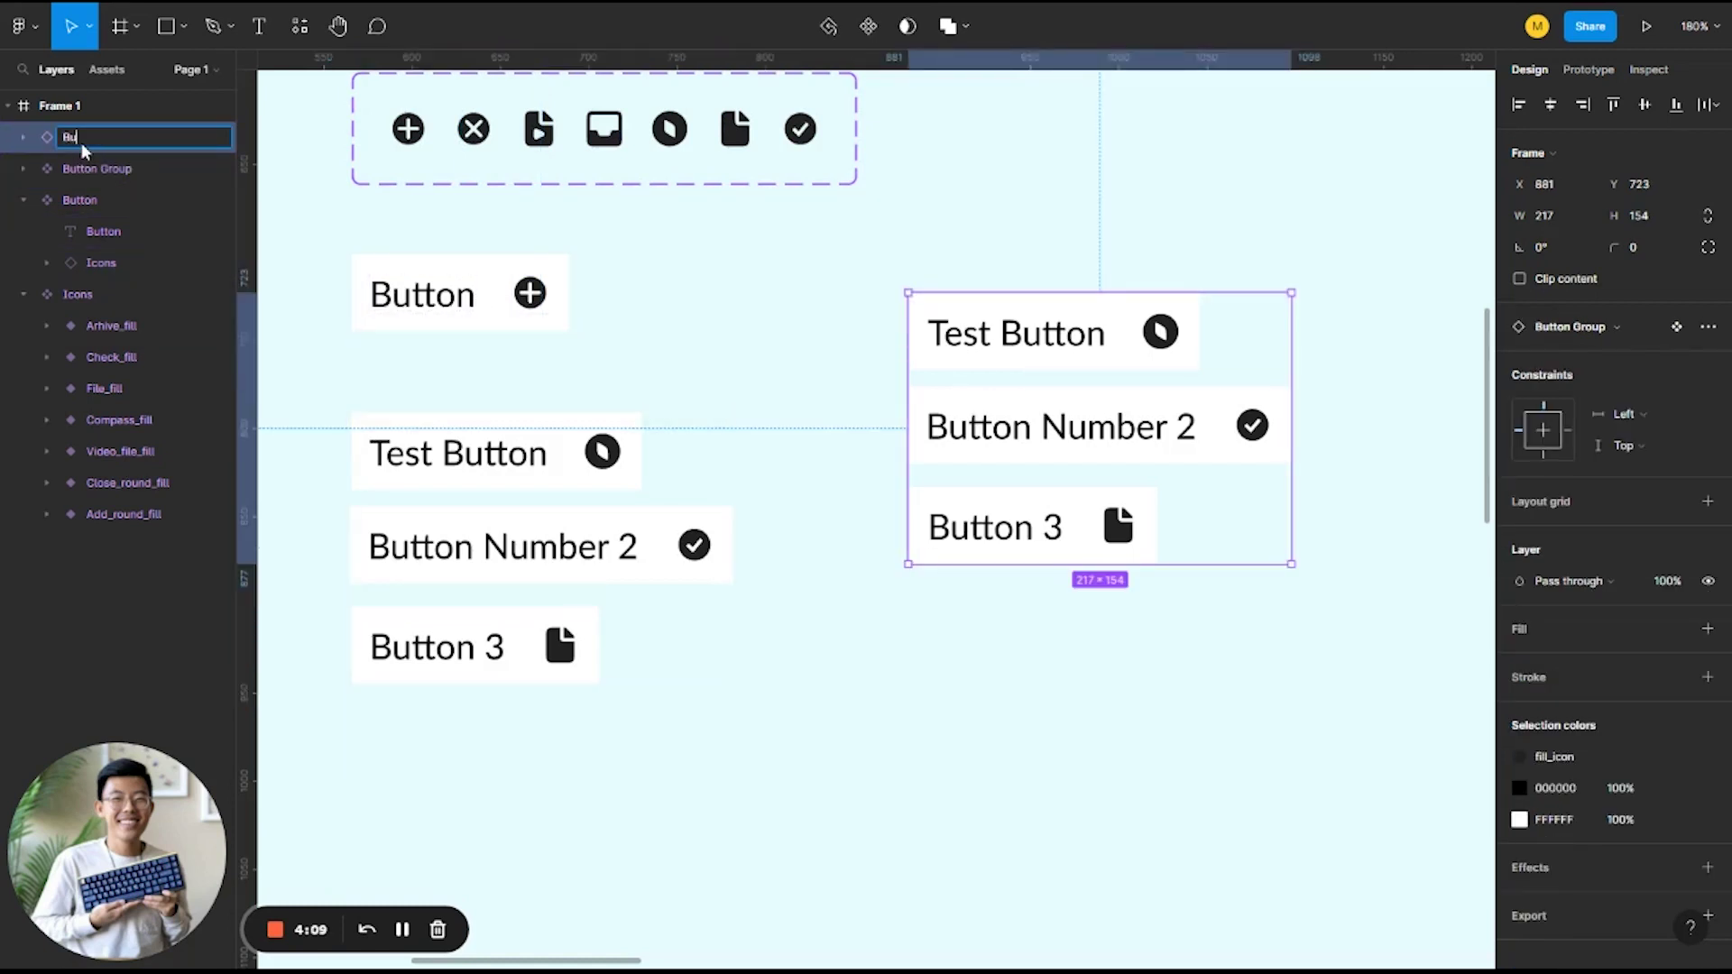
type("tton Group")
key("Return")
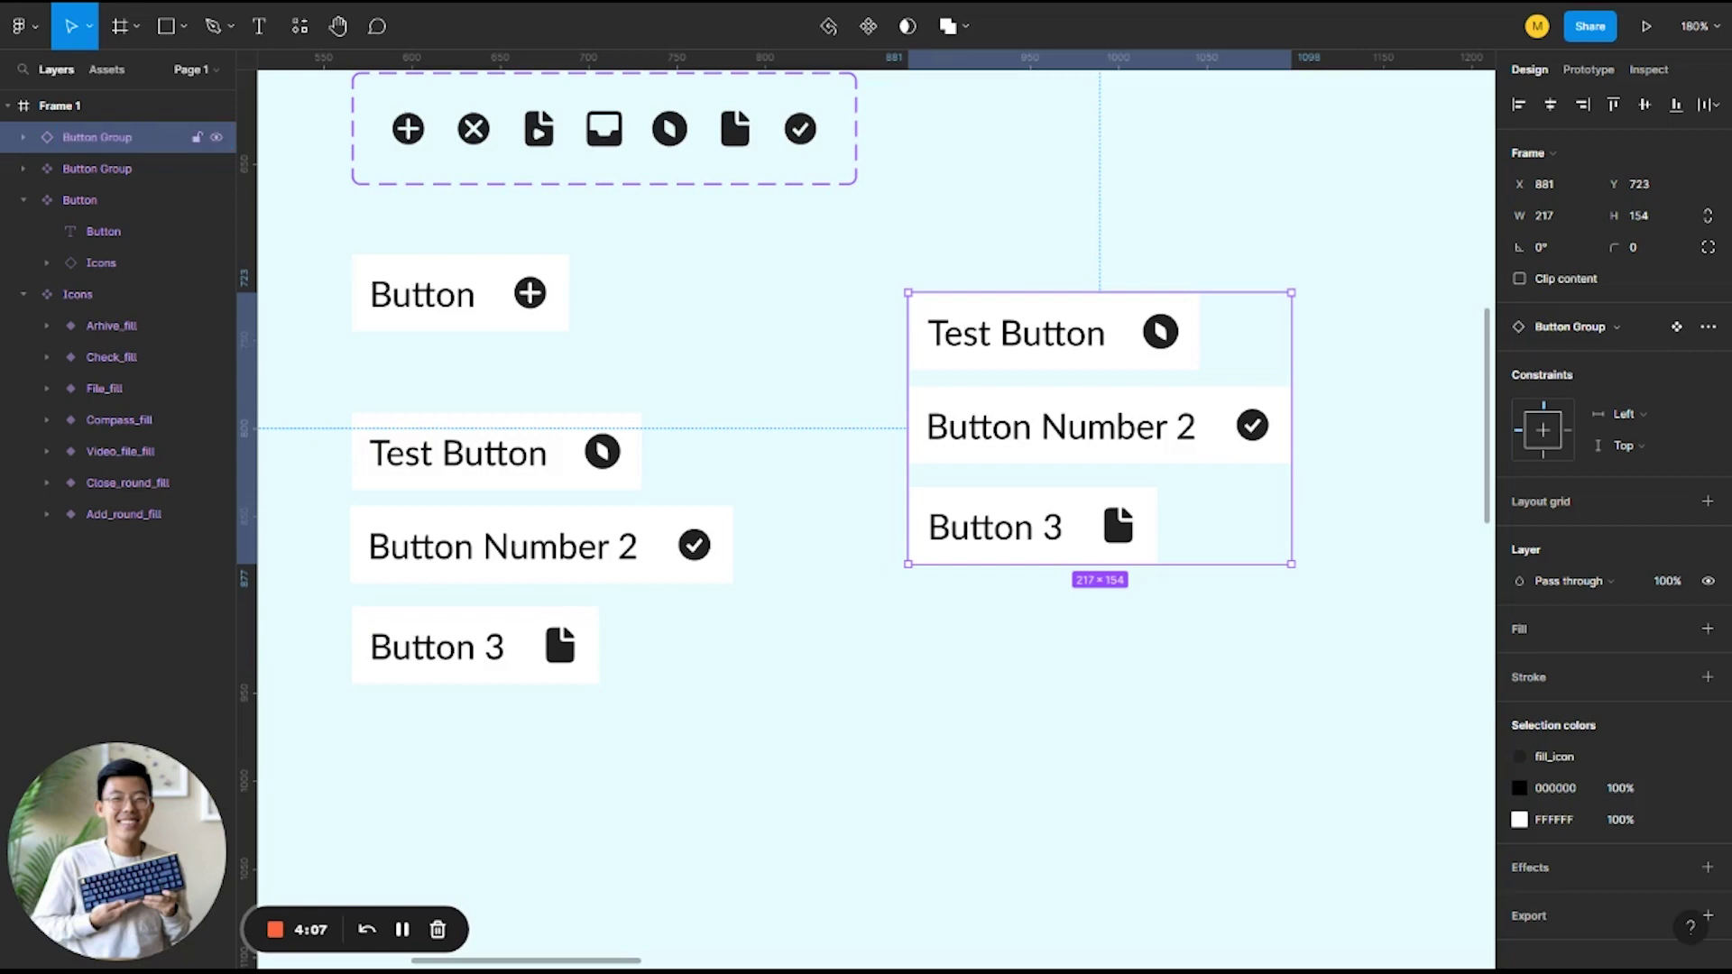
Compare the properties of the main Button Group, its instance and the instance's nested Test Button
left_click(562, 503)
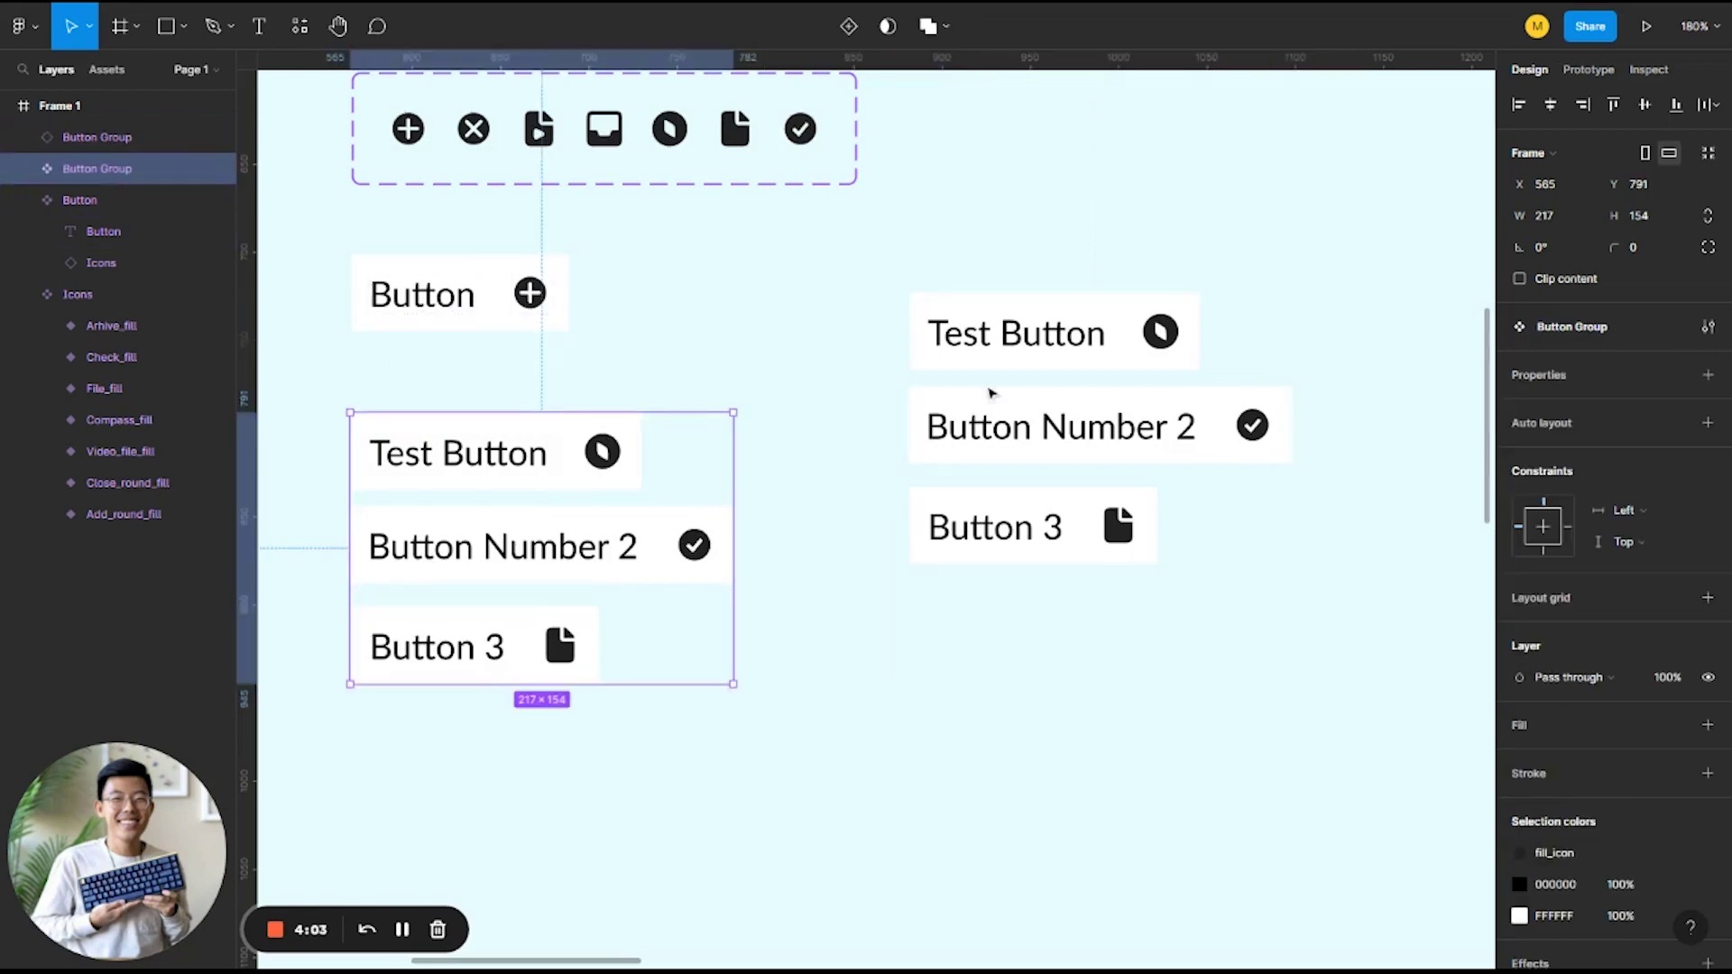
left_click(1017, 394)
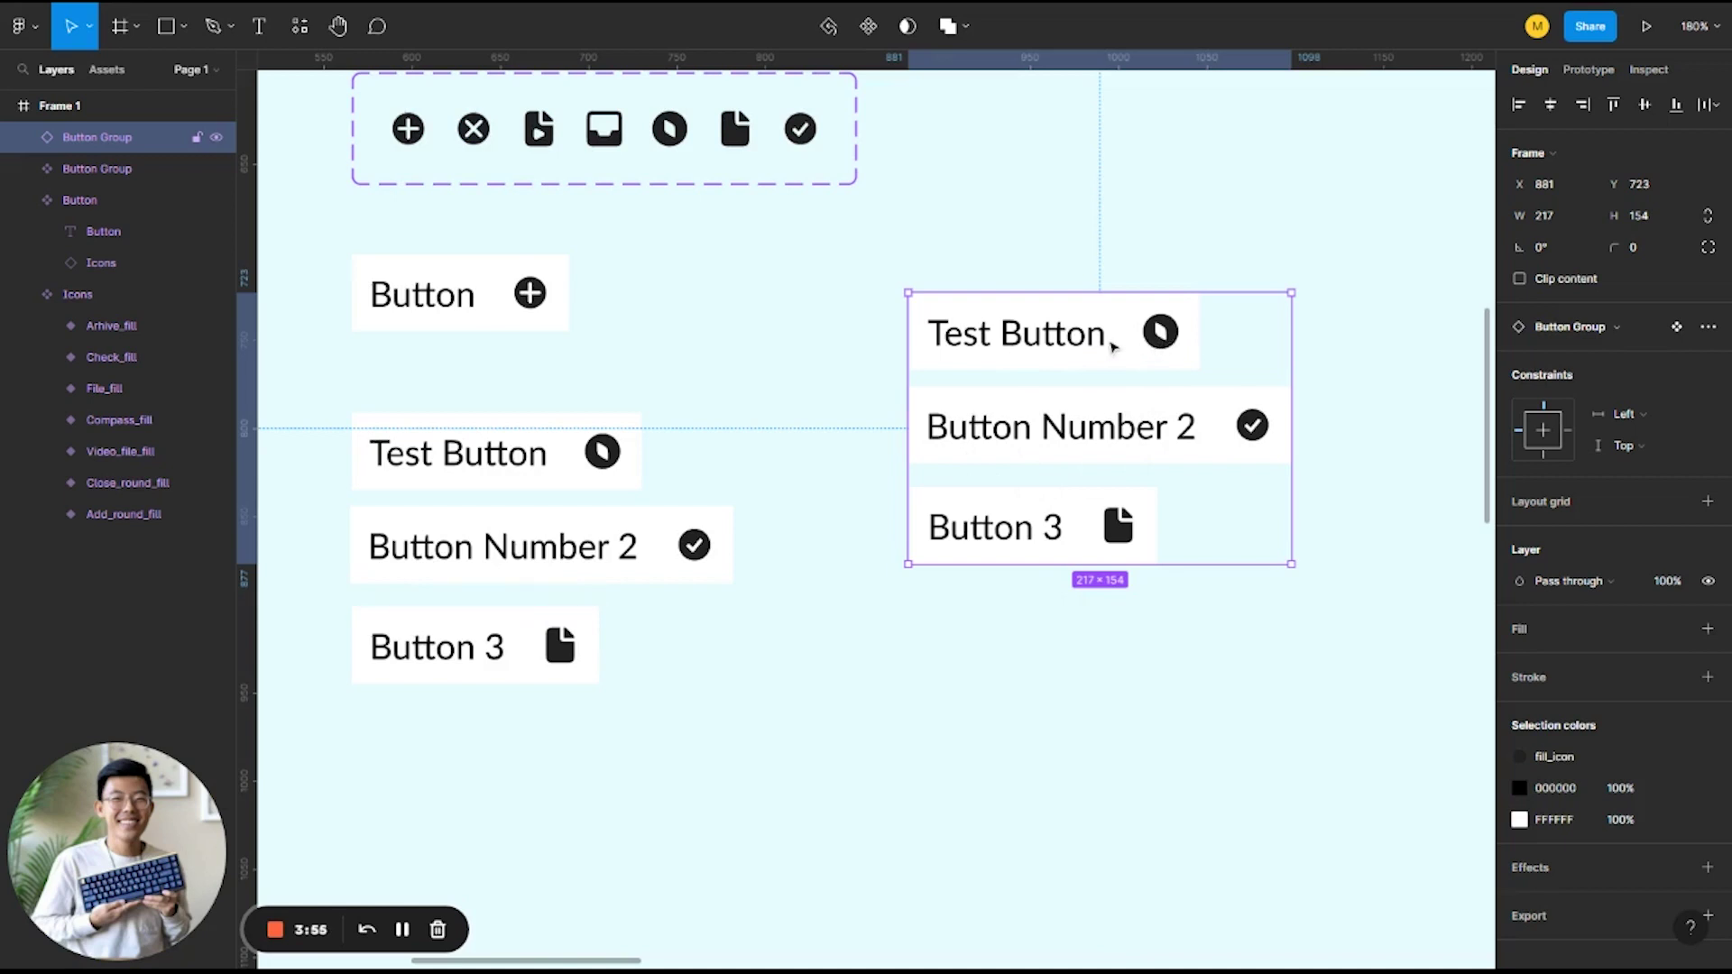
double_click(1113, 347)
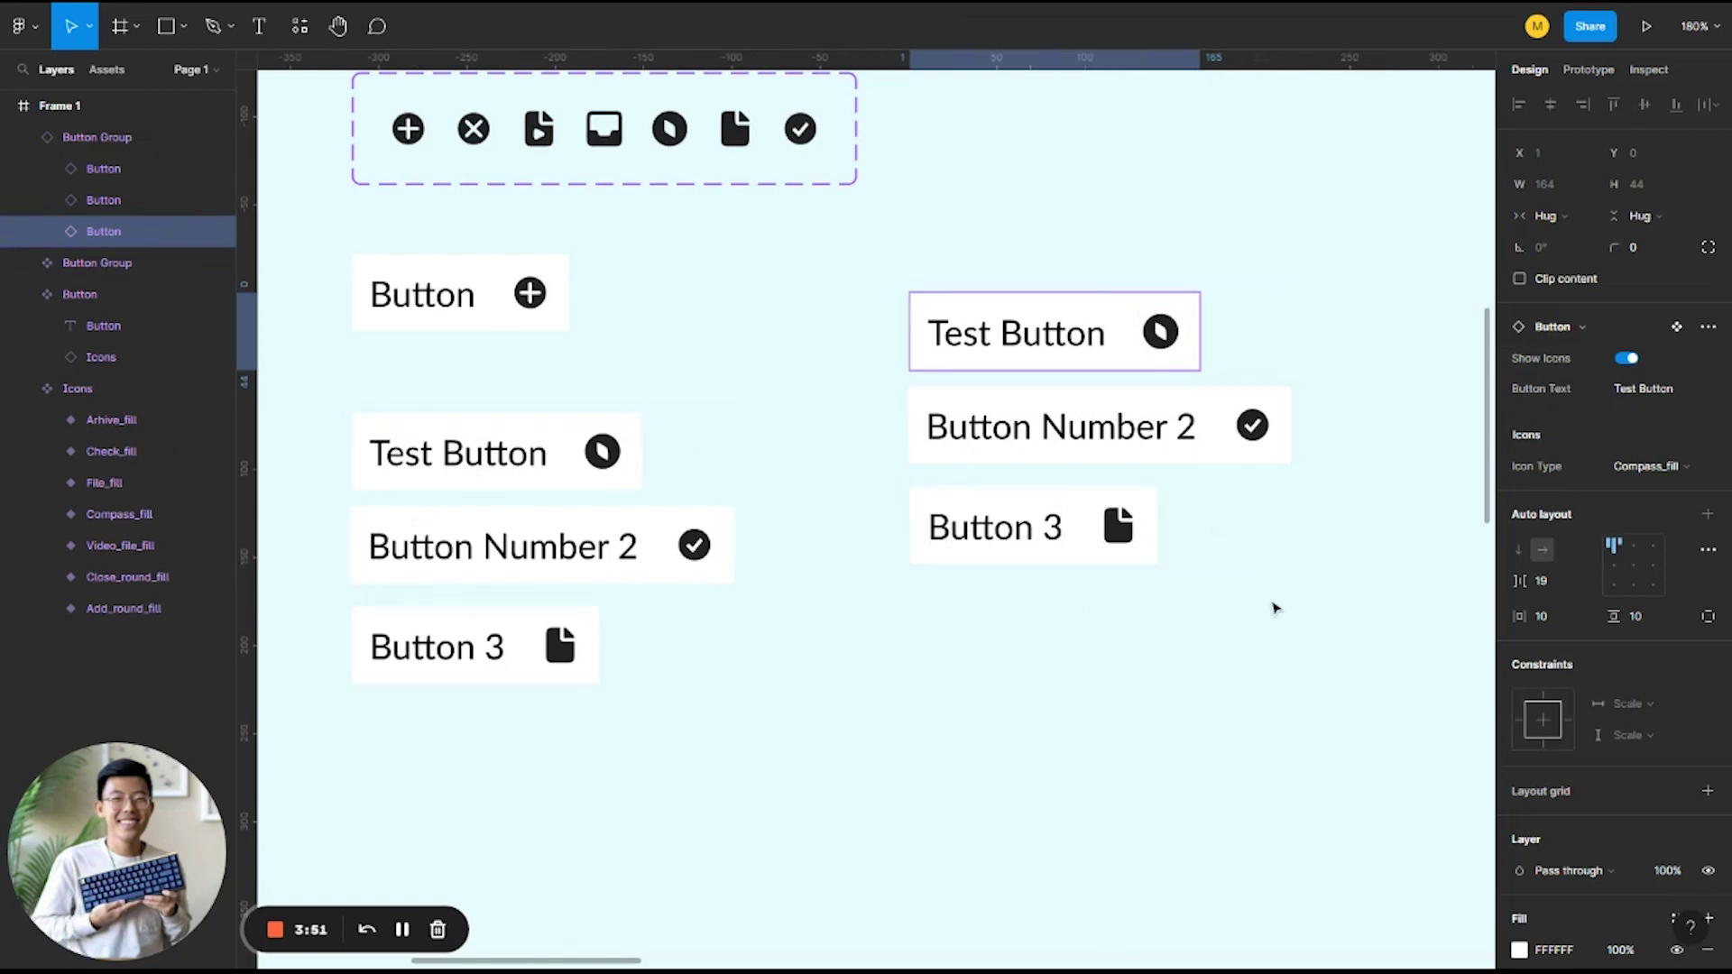
left_click(1275, 607)
left_click(1236, 484)
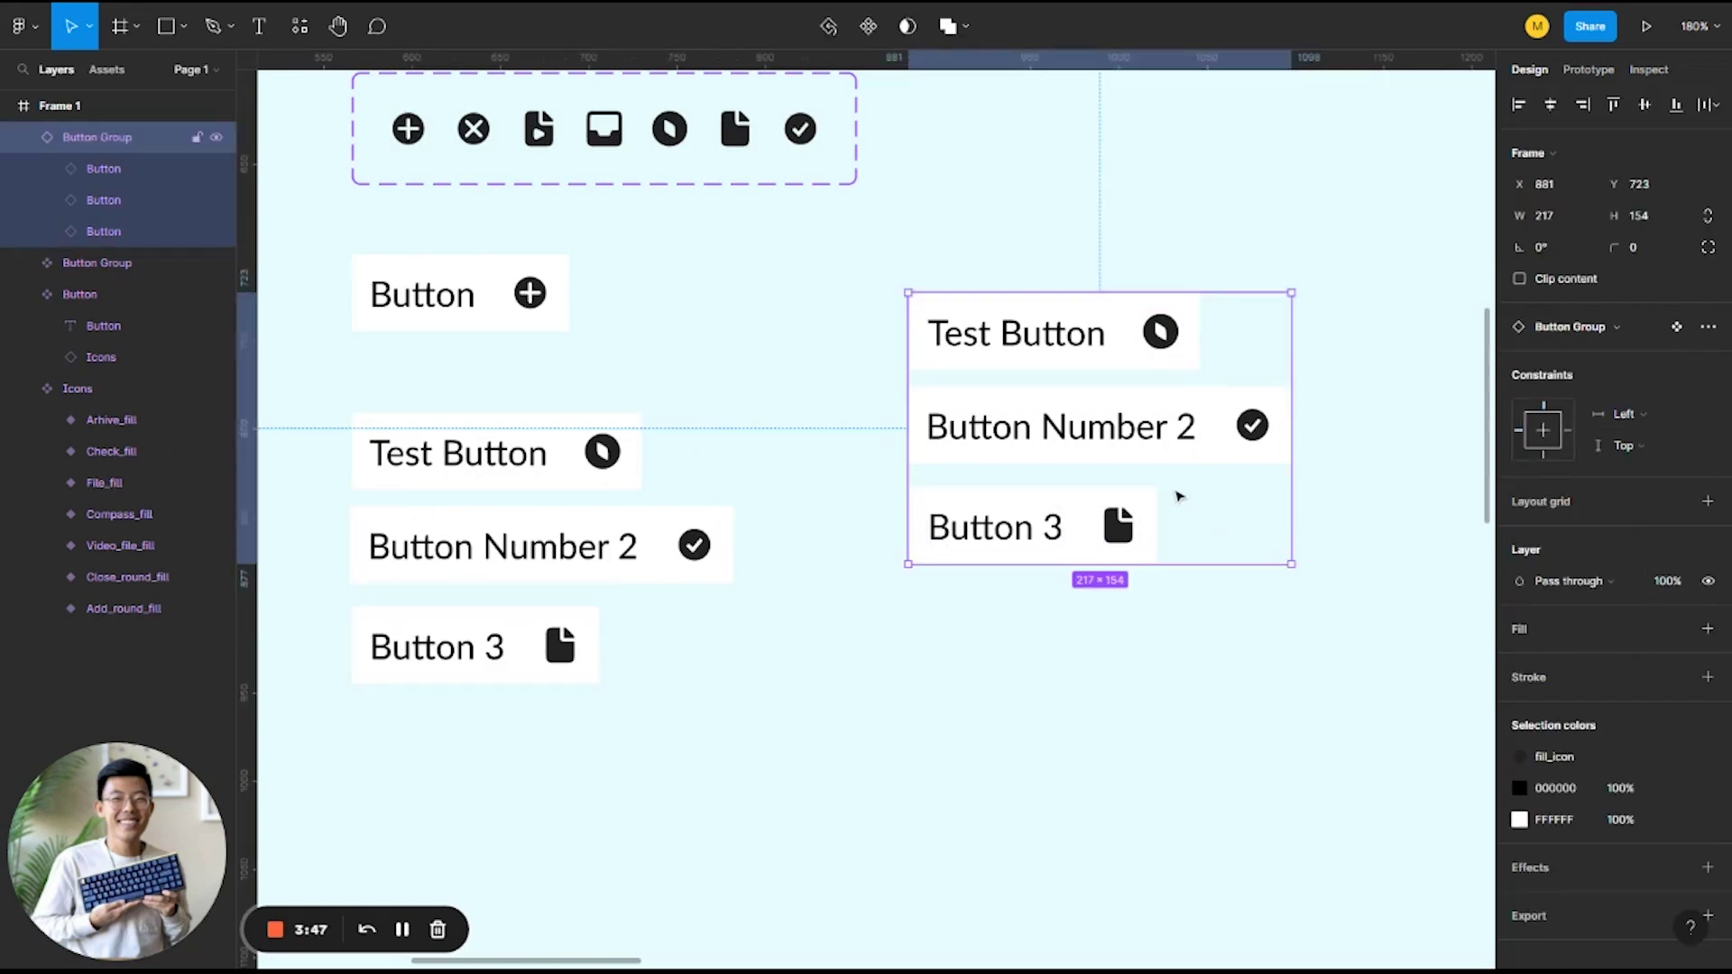
Expose the properties of all three nested Button instances on the main Button Group component
left_click(678, 454)
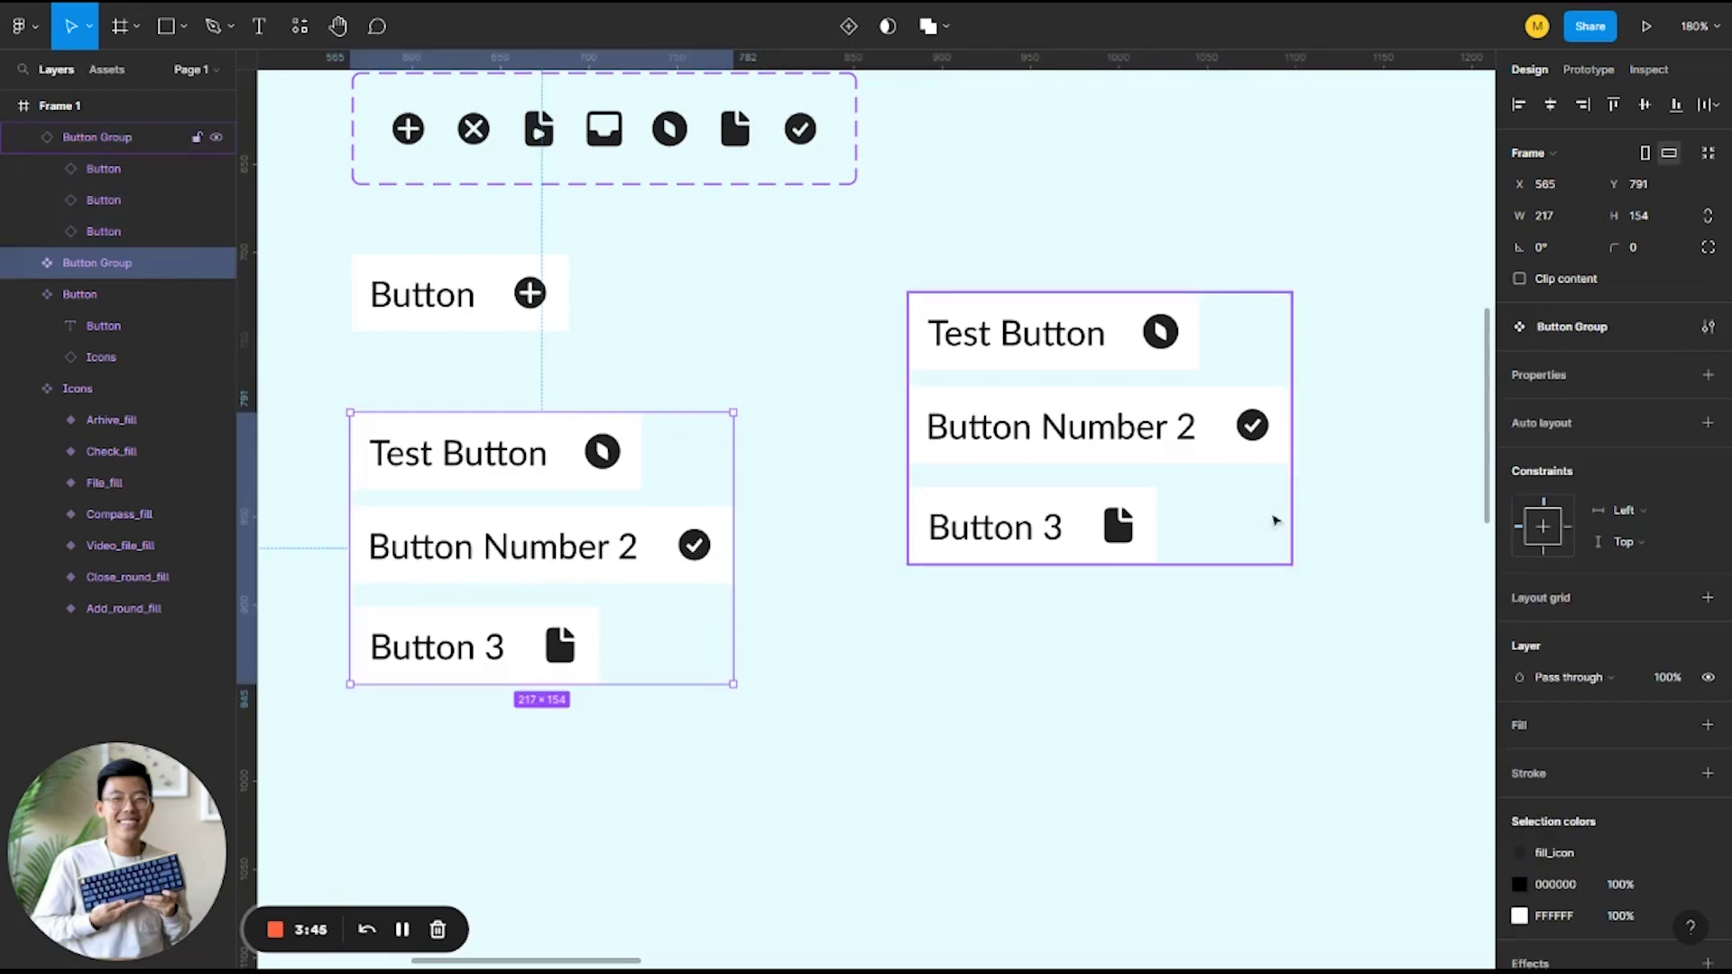
left_click(1709, 376)
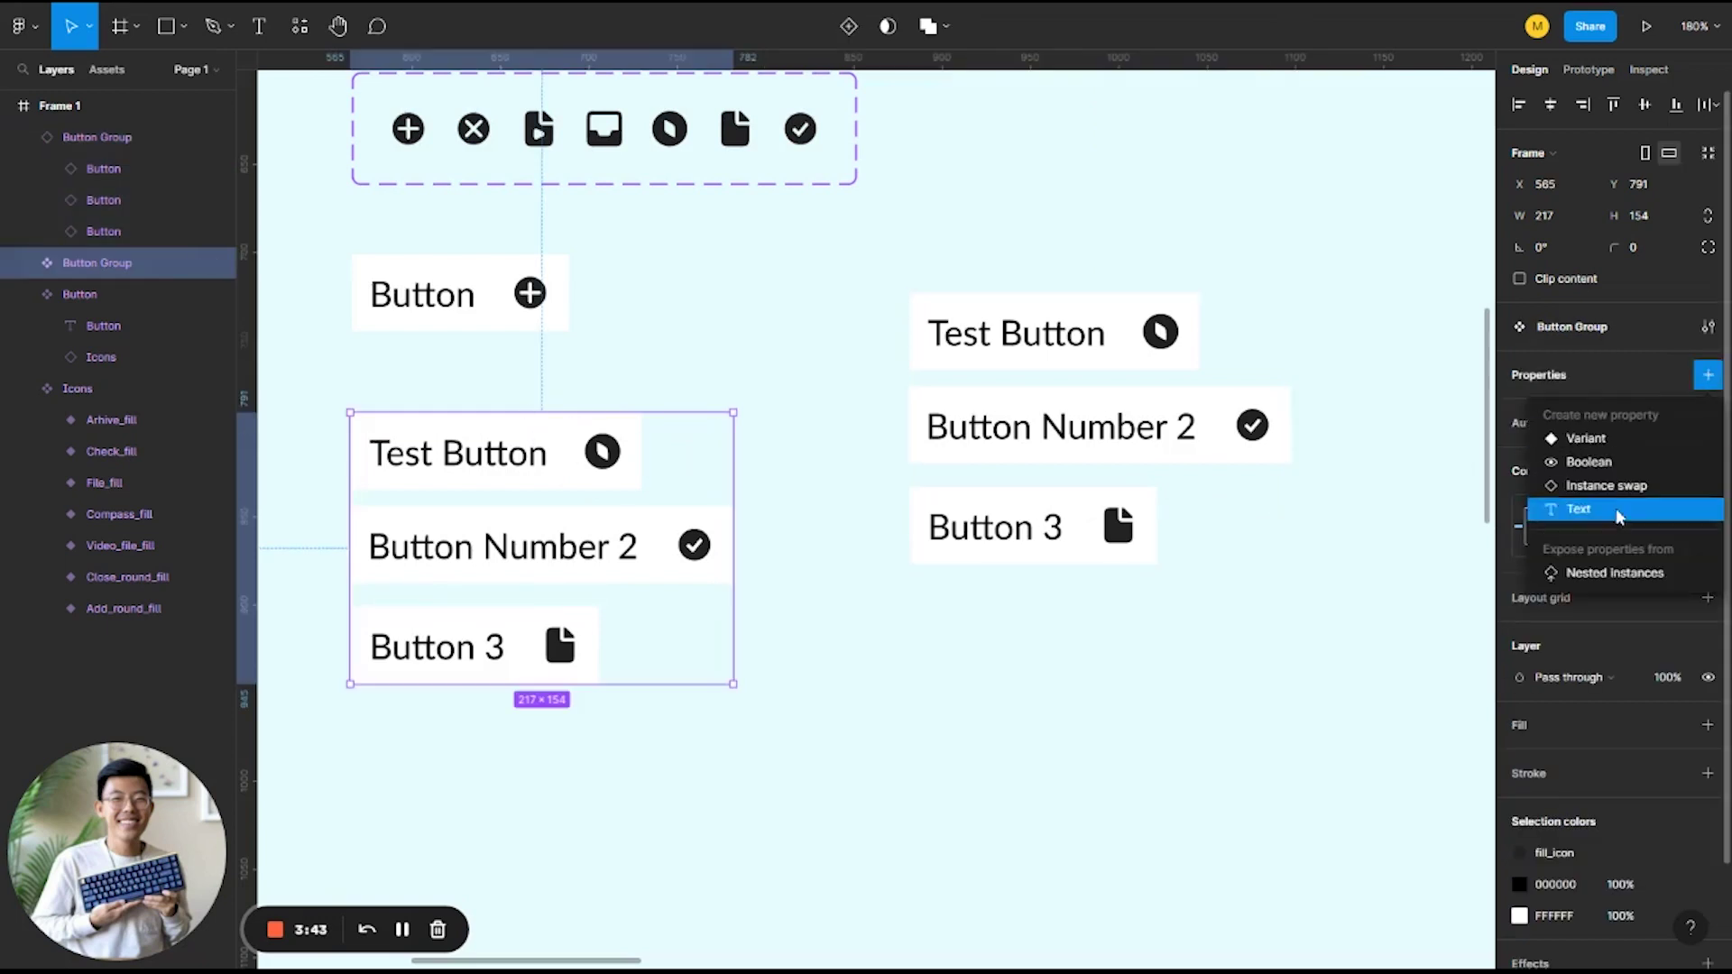
left_click(1602, 574)
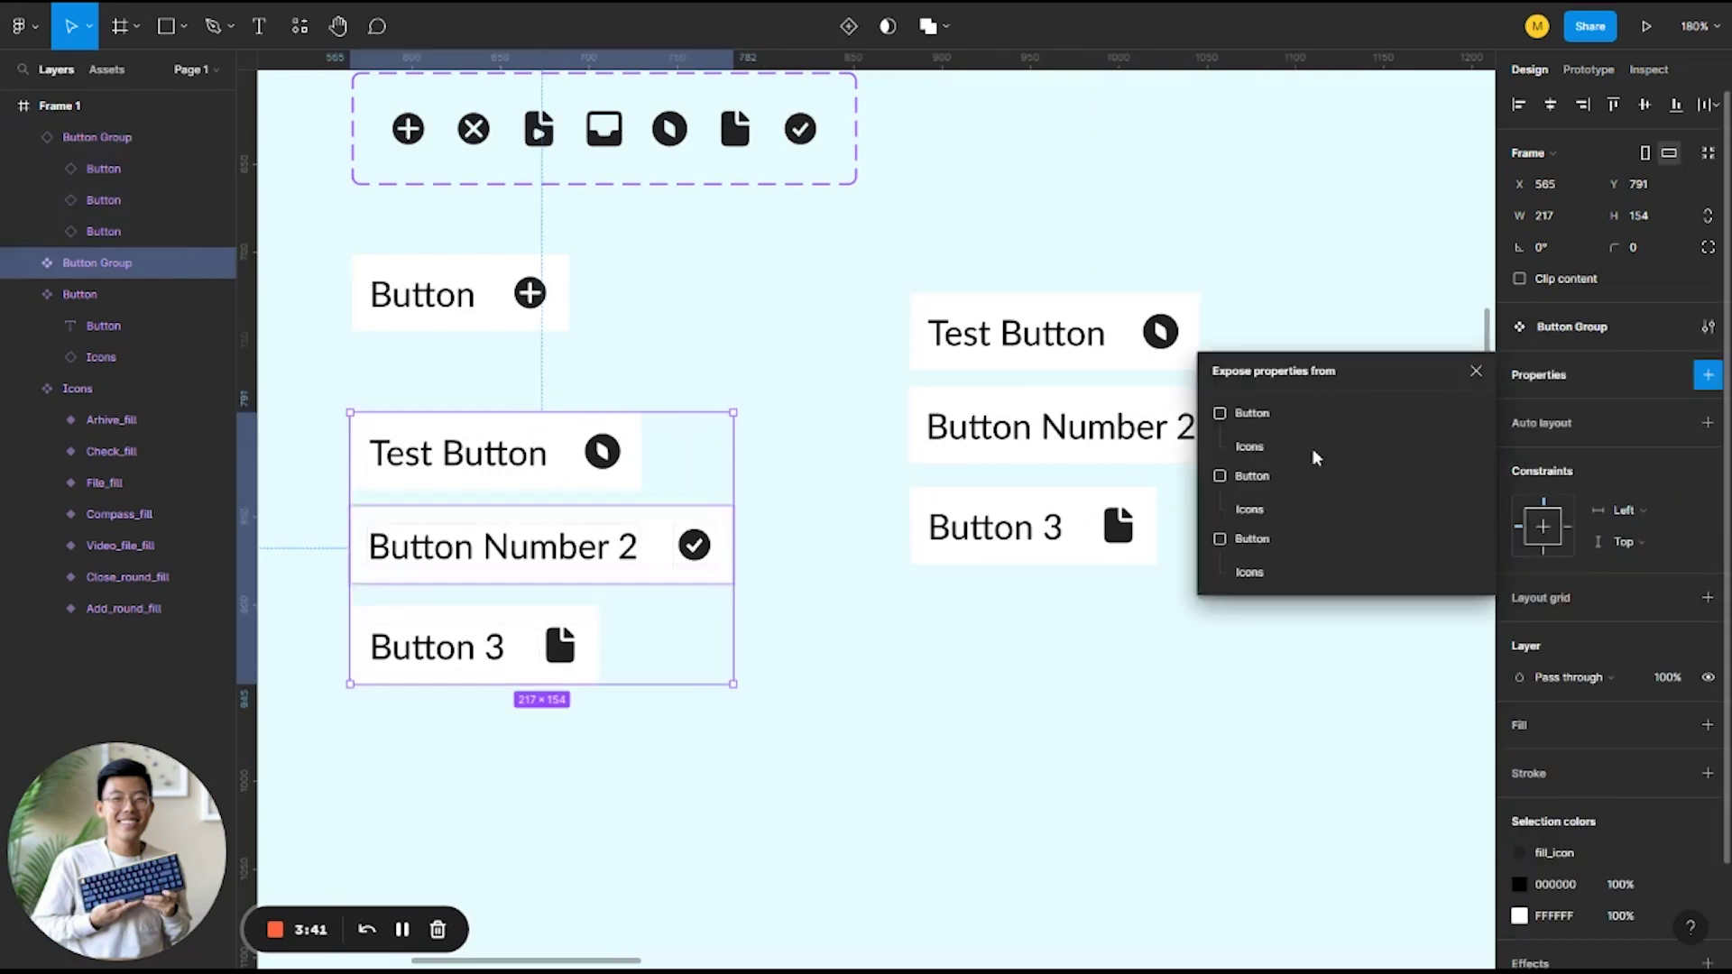
left_click(1220, 414)
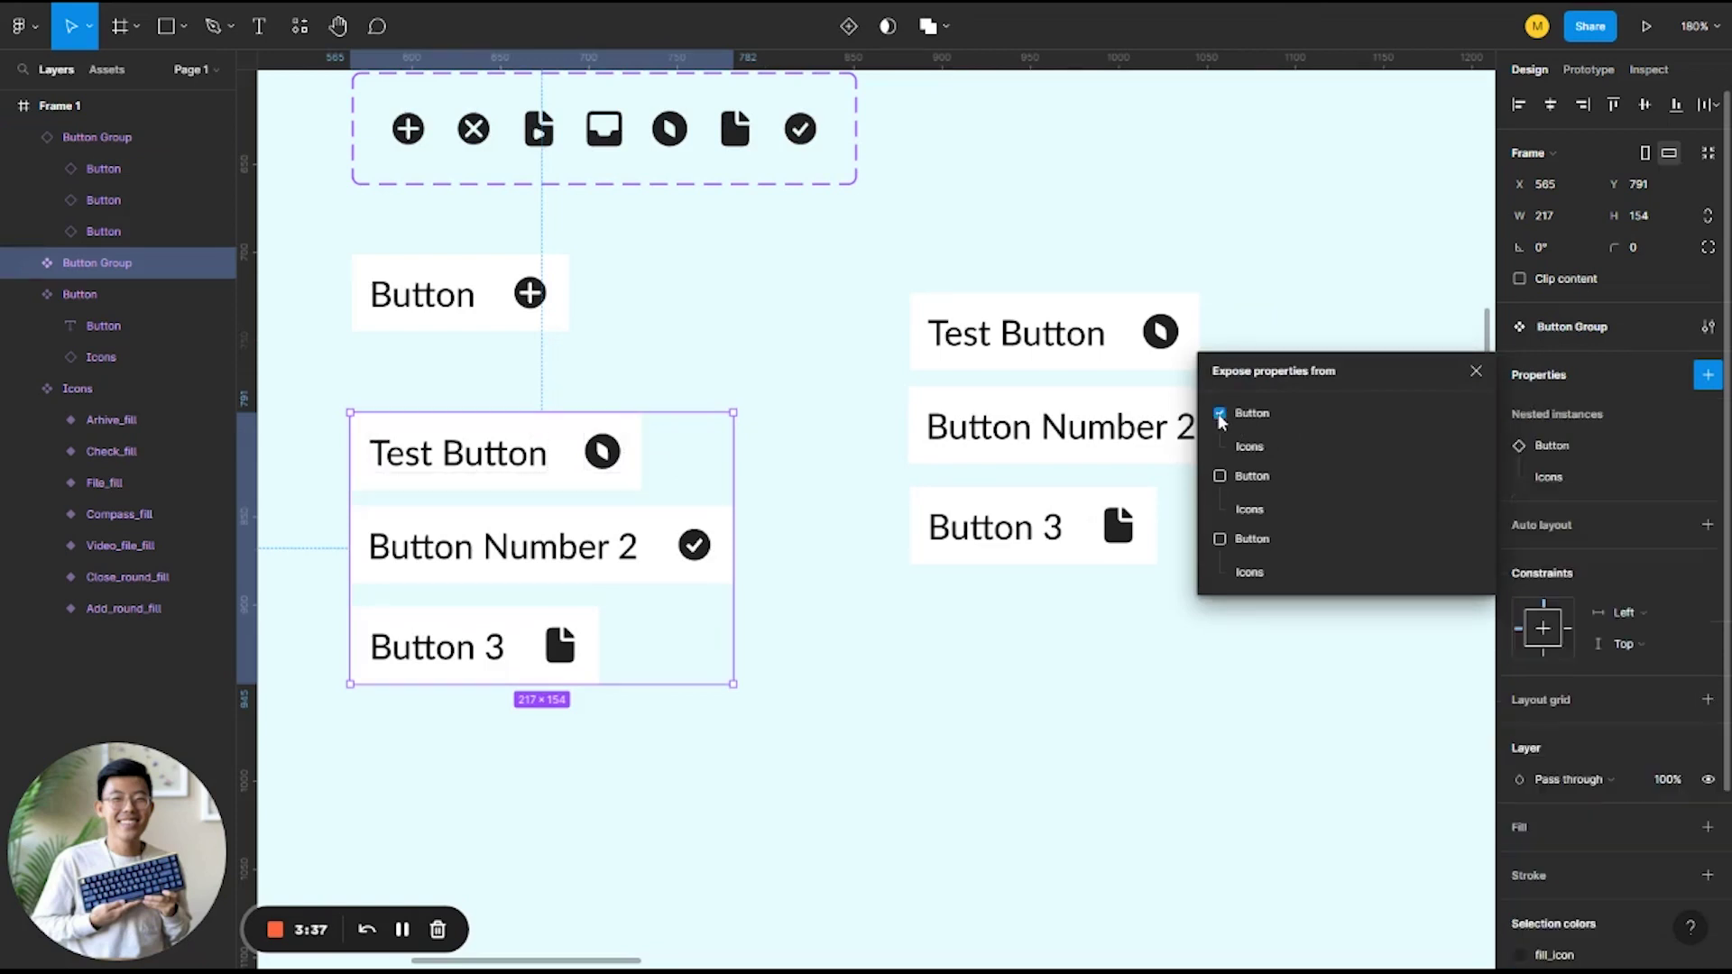
left_click(1220, 477)
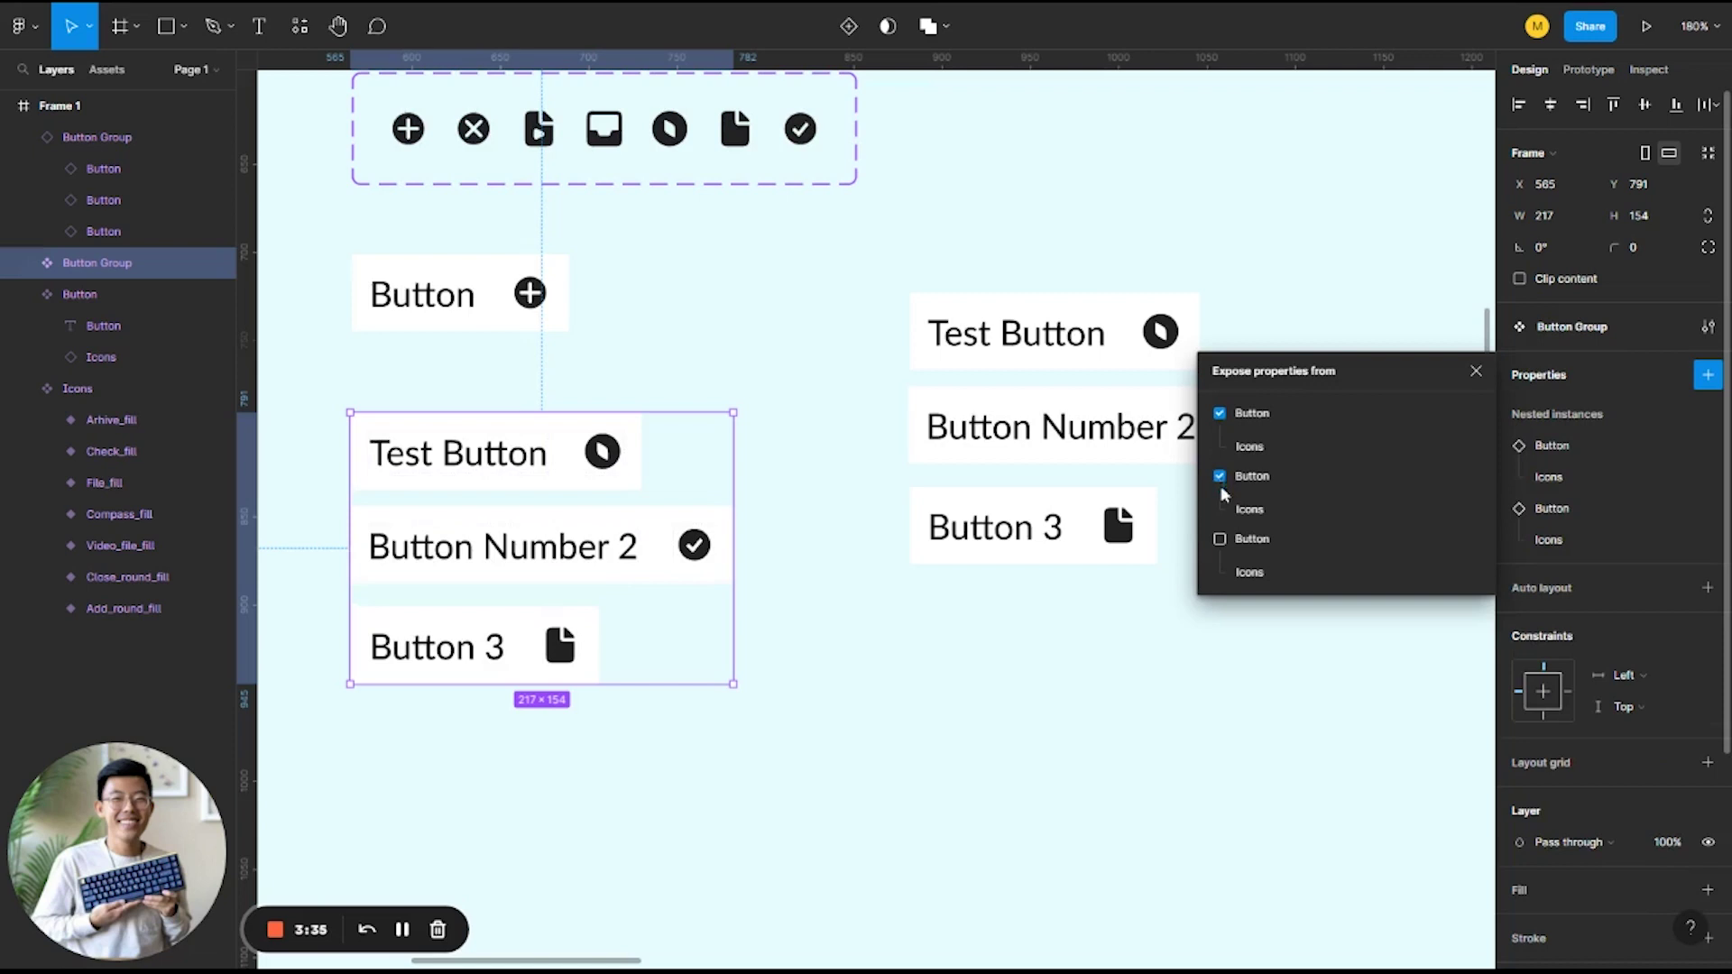
left_click(1220, 539)
left_click(1012, 665)
Rename the nested Test Button layer in the main Button Group to Button 1
left_click(586, 453)
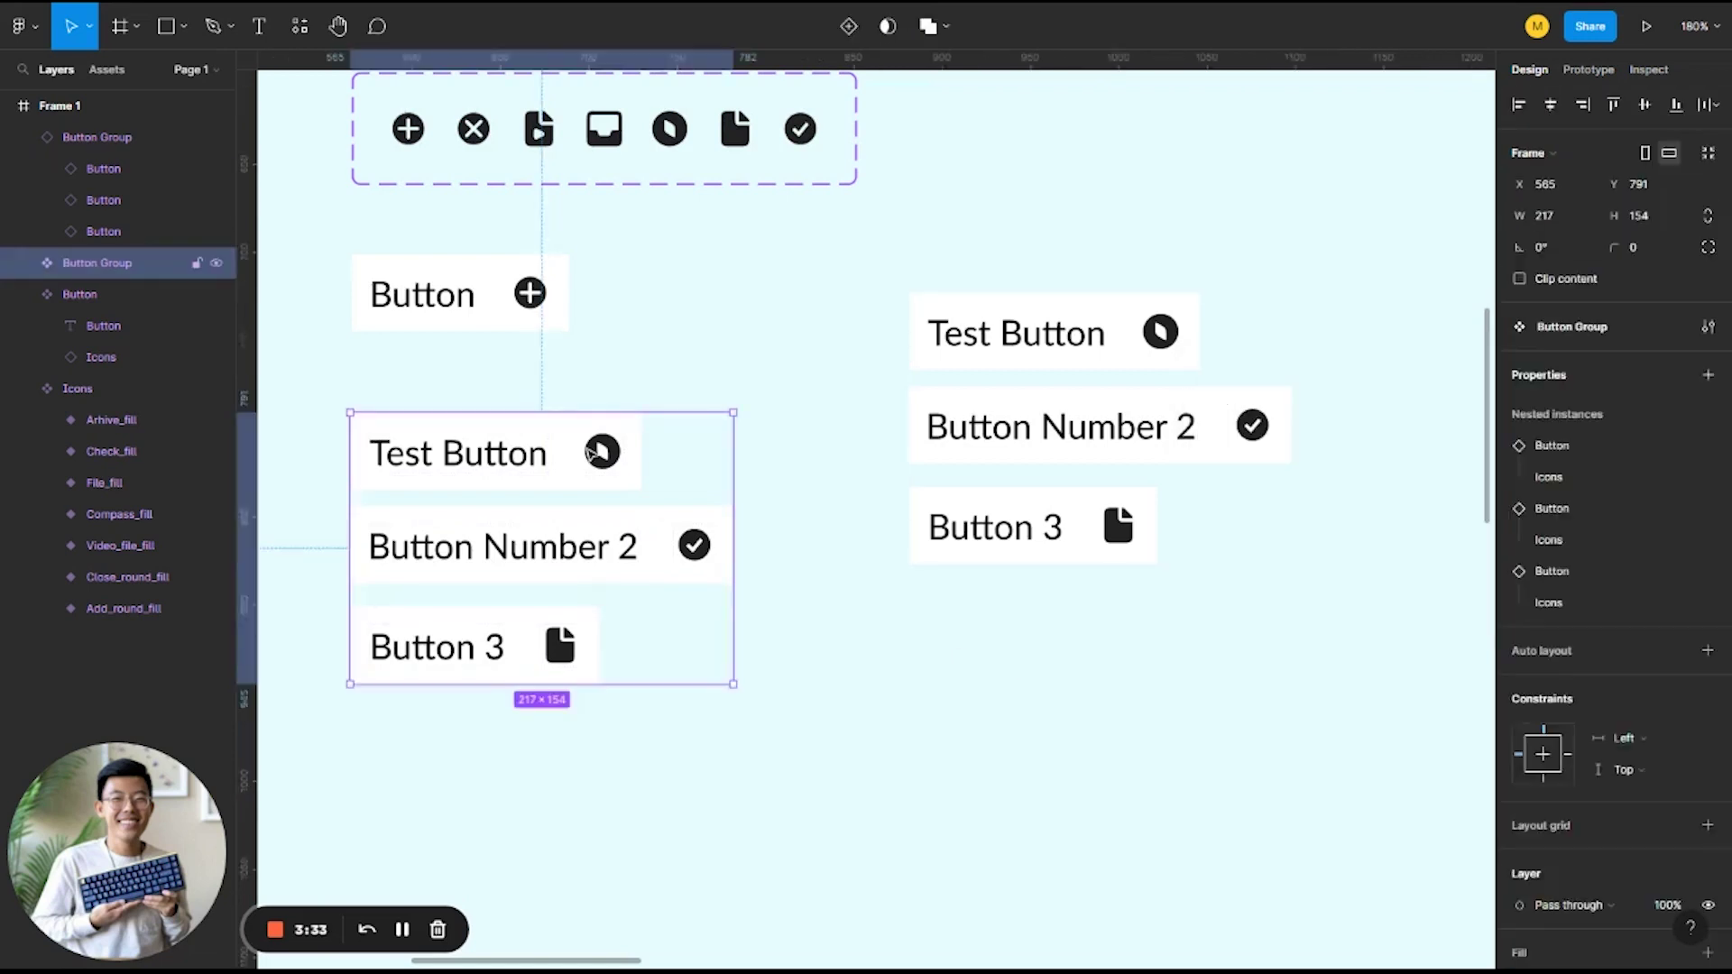
double_click(587, 453)
double_click(129, 485)
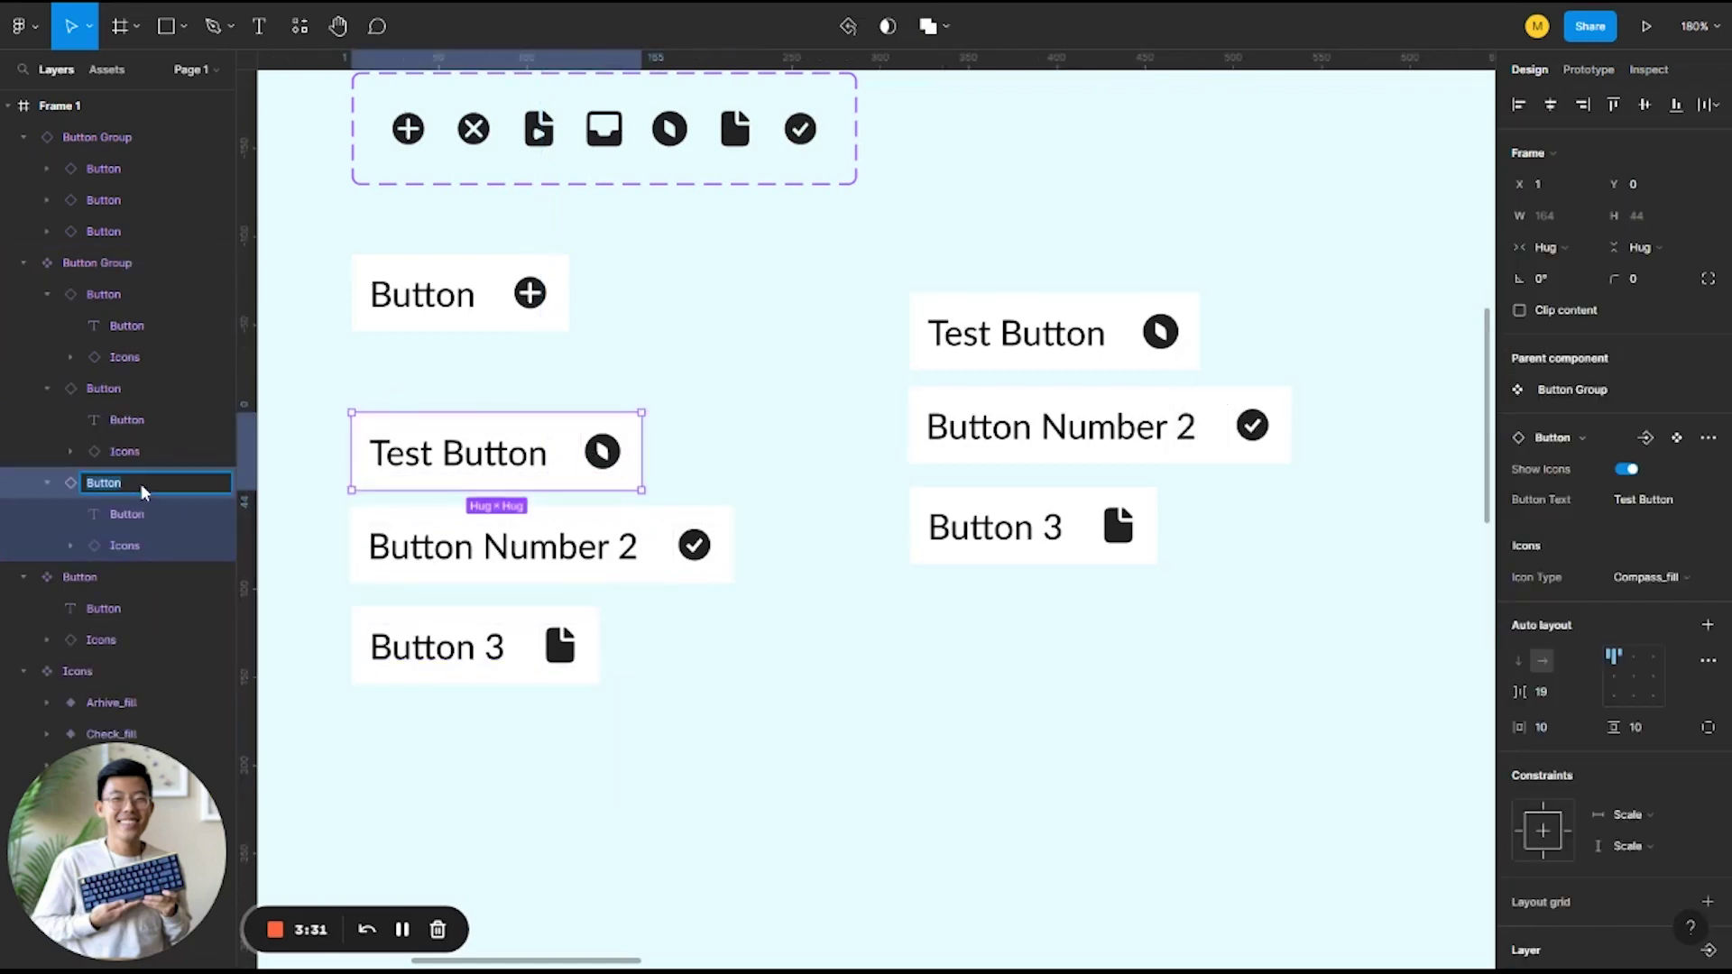
type("Button 1")
key("Return")
key("Tab")
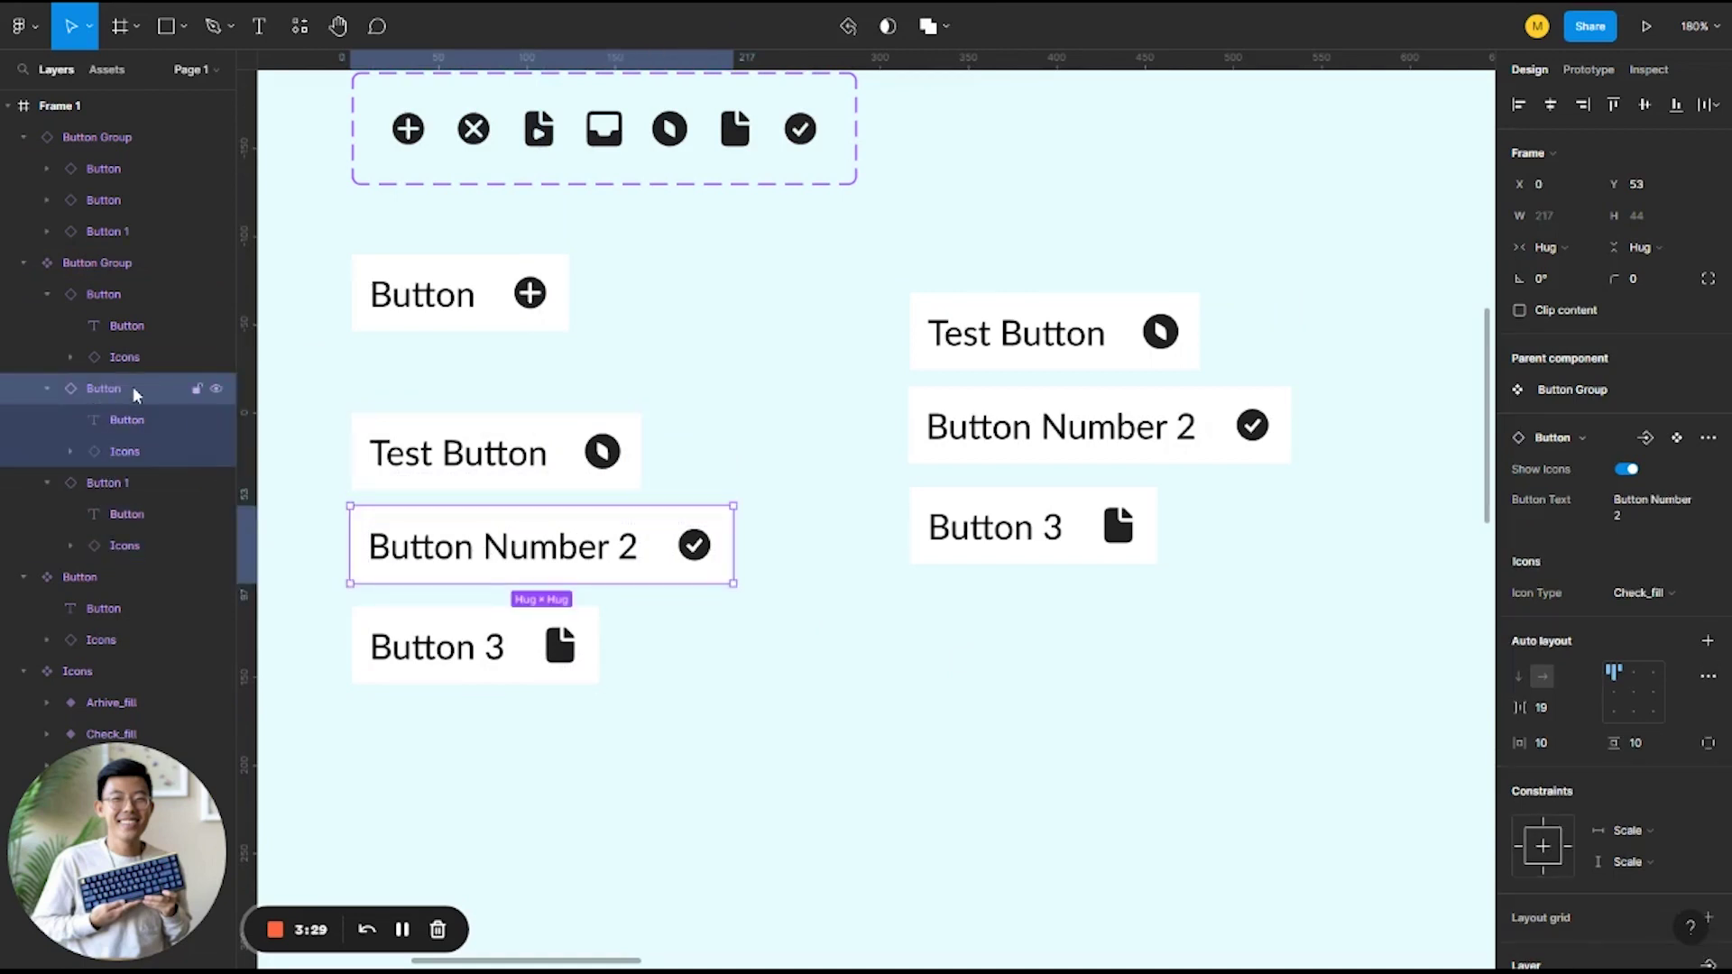
Rename the nested Button Number 2 layer in the main Button Group to Button 2 and the lowest nested button's layer to Button 3
double_click(134, 395)
type("Button 2")
key("Return")
left_click(464, 638)
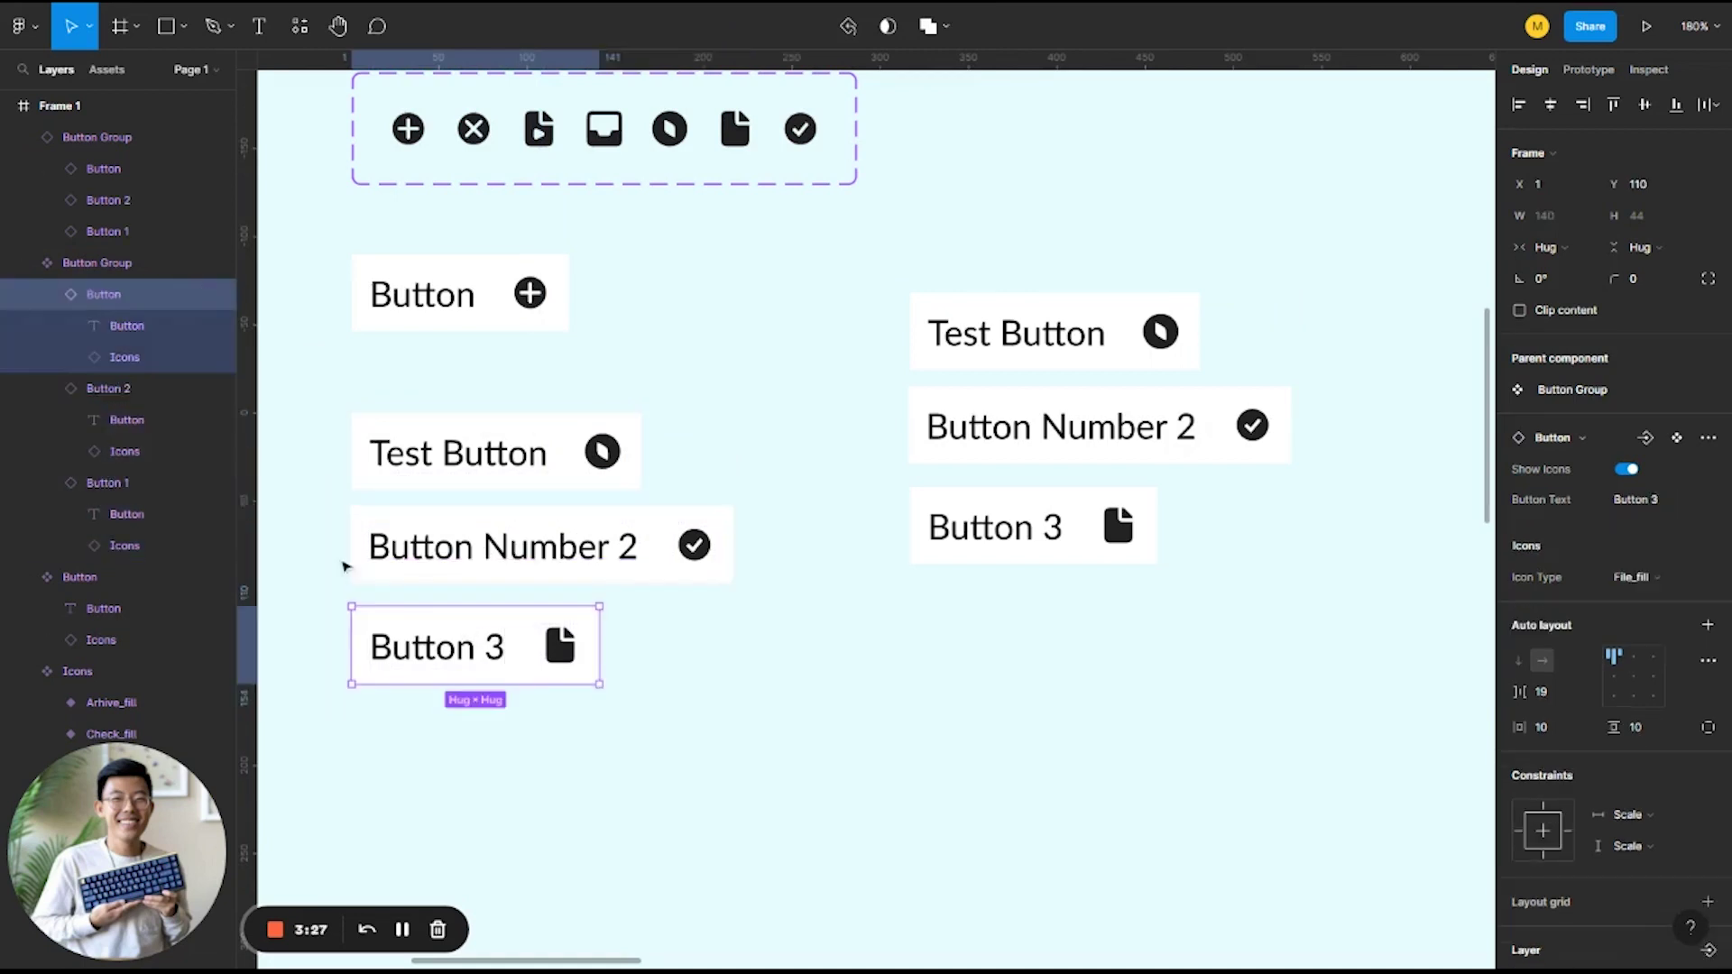
double_click(136, 294)
type("Button 3")
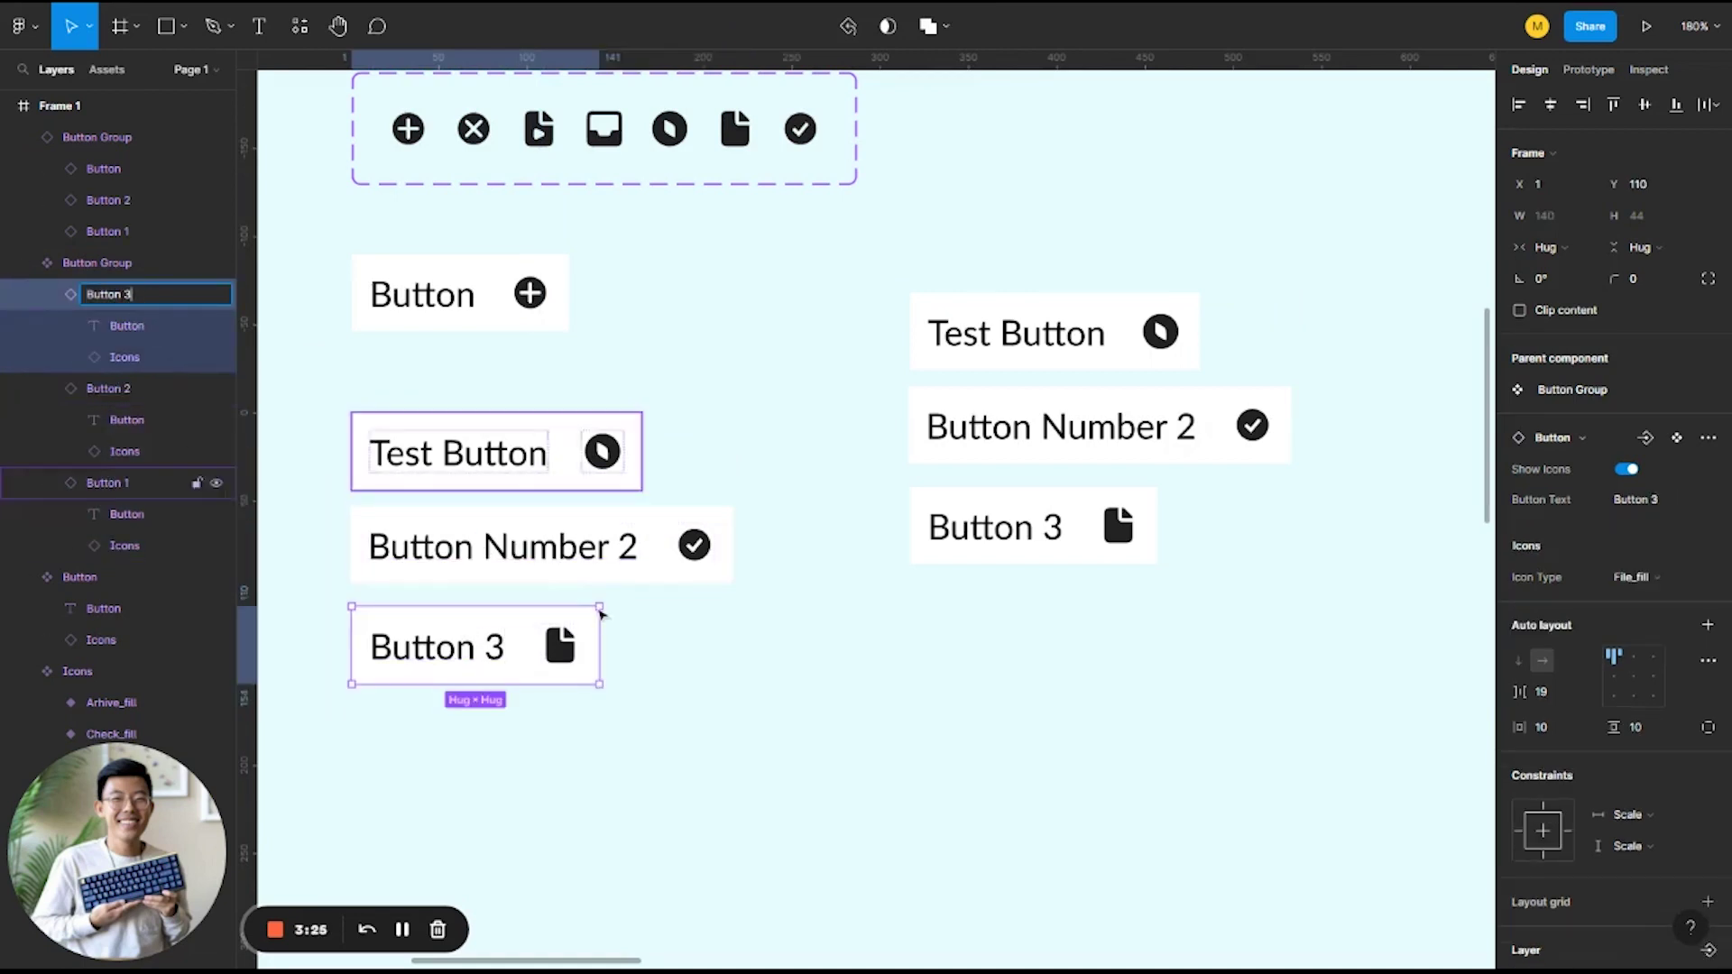
left_click(985, 742)
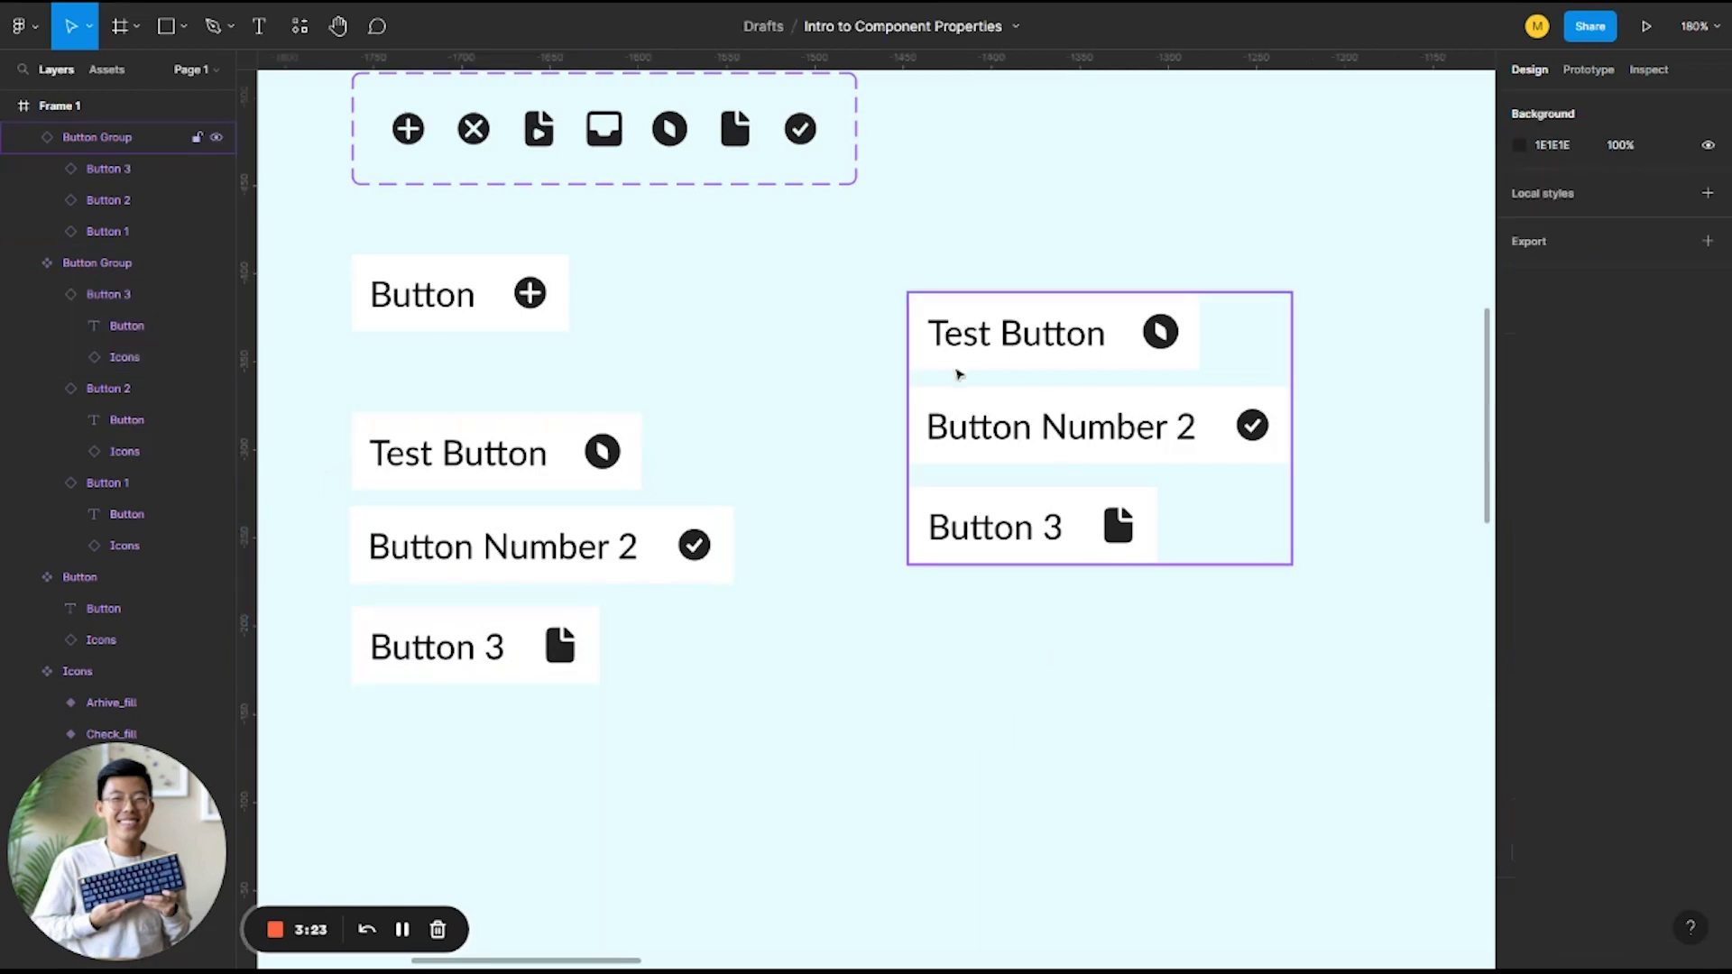
In the Button Group instance, toggle Button 1's icon off and on, and set its button text to "Button 1"
left_click(959, 374)
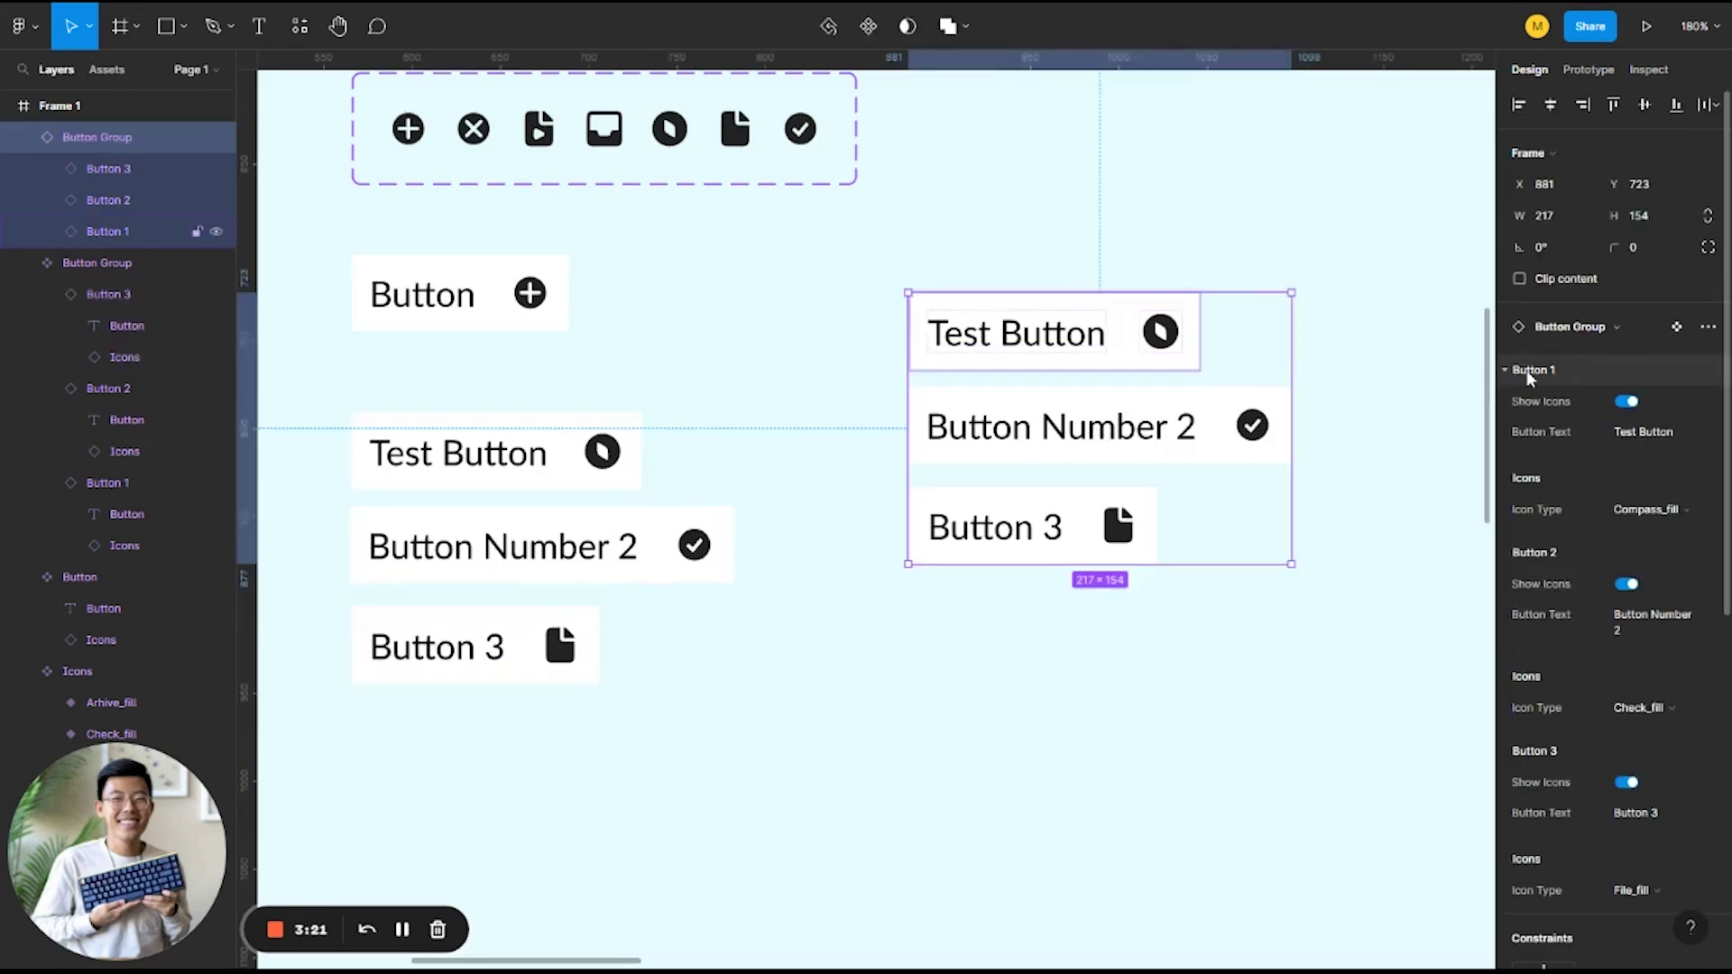
left_click(1628, 401)
left_click(1628, 401)
left_click(1656, 438)
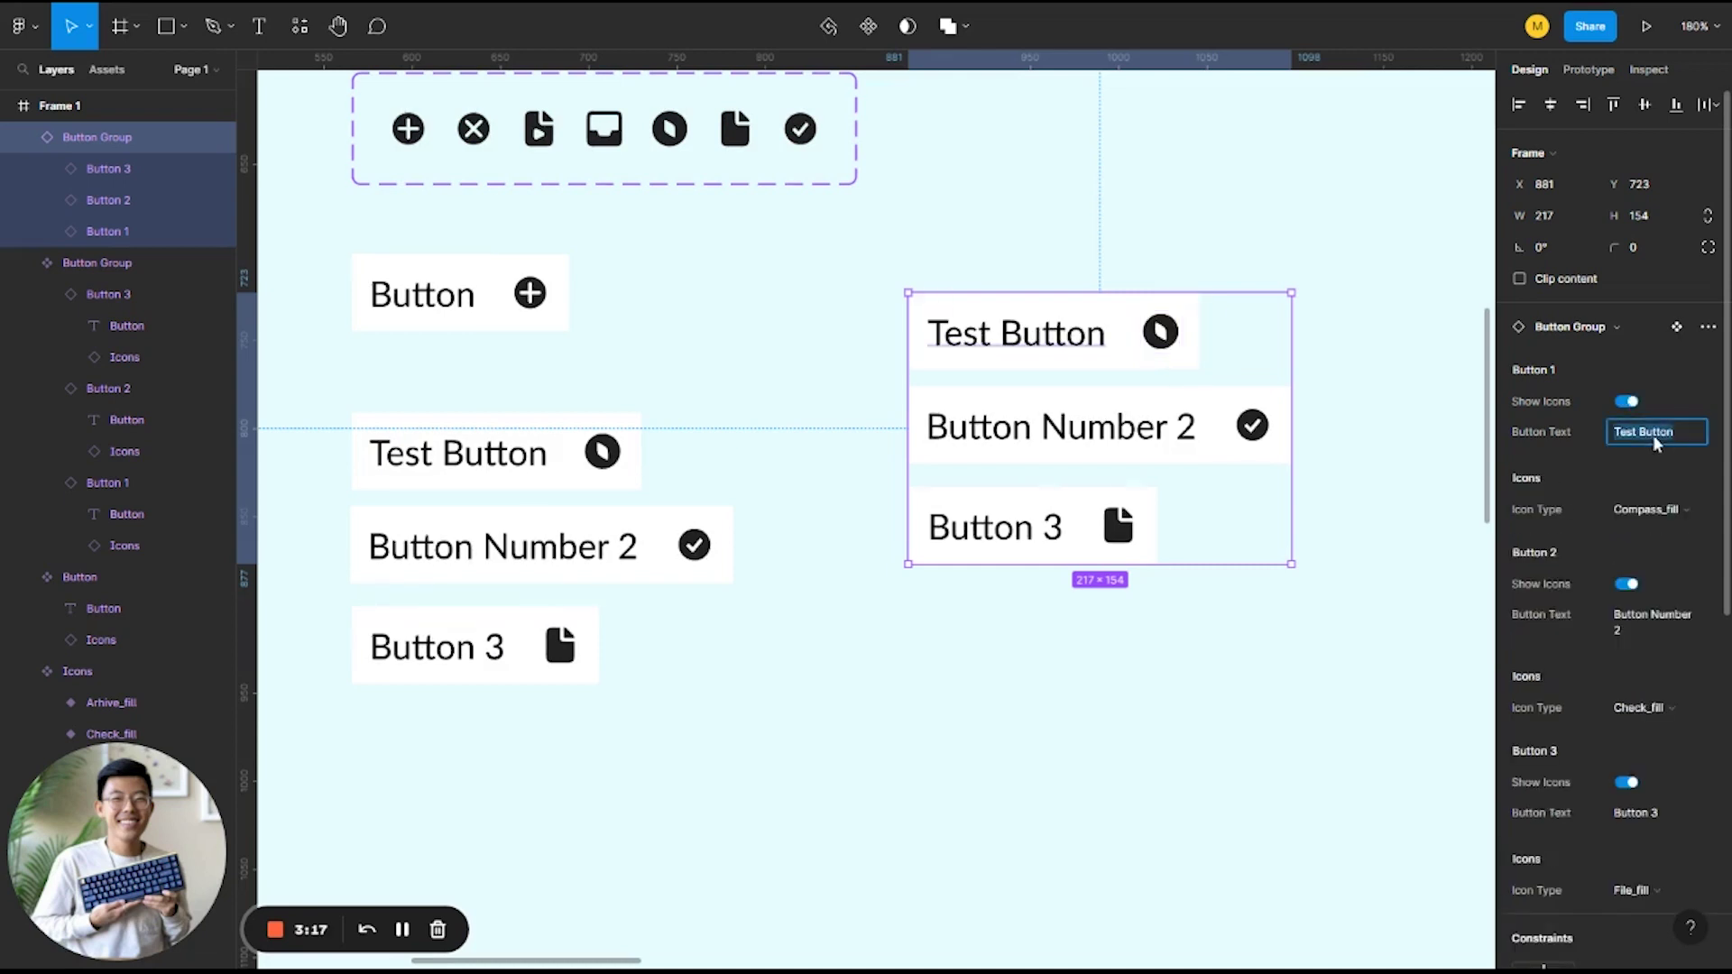
type("Bu")
key("Return")
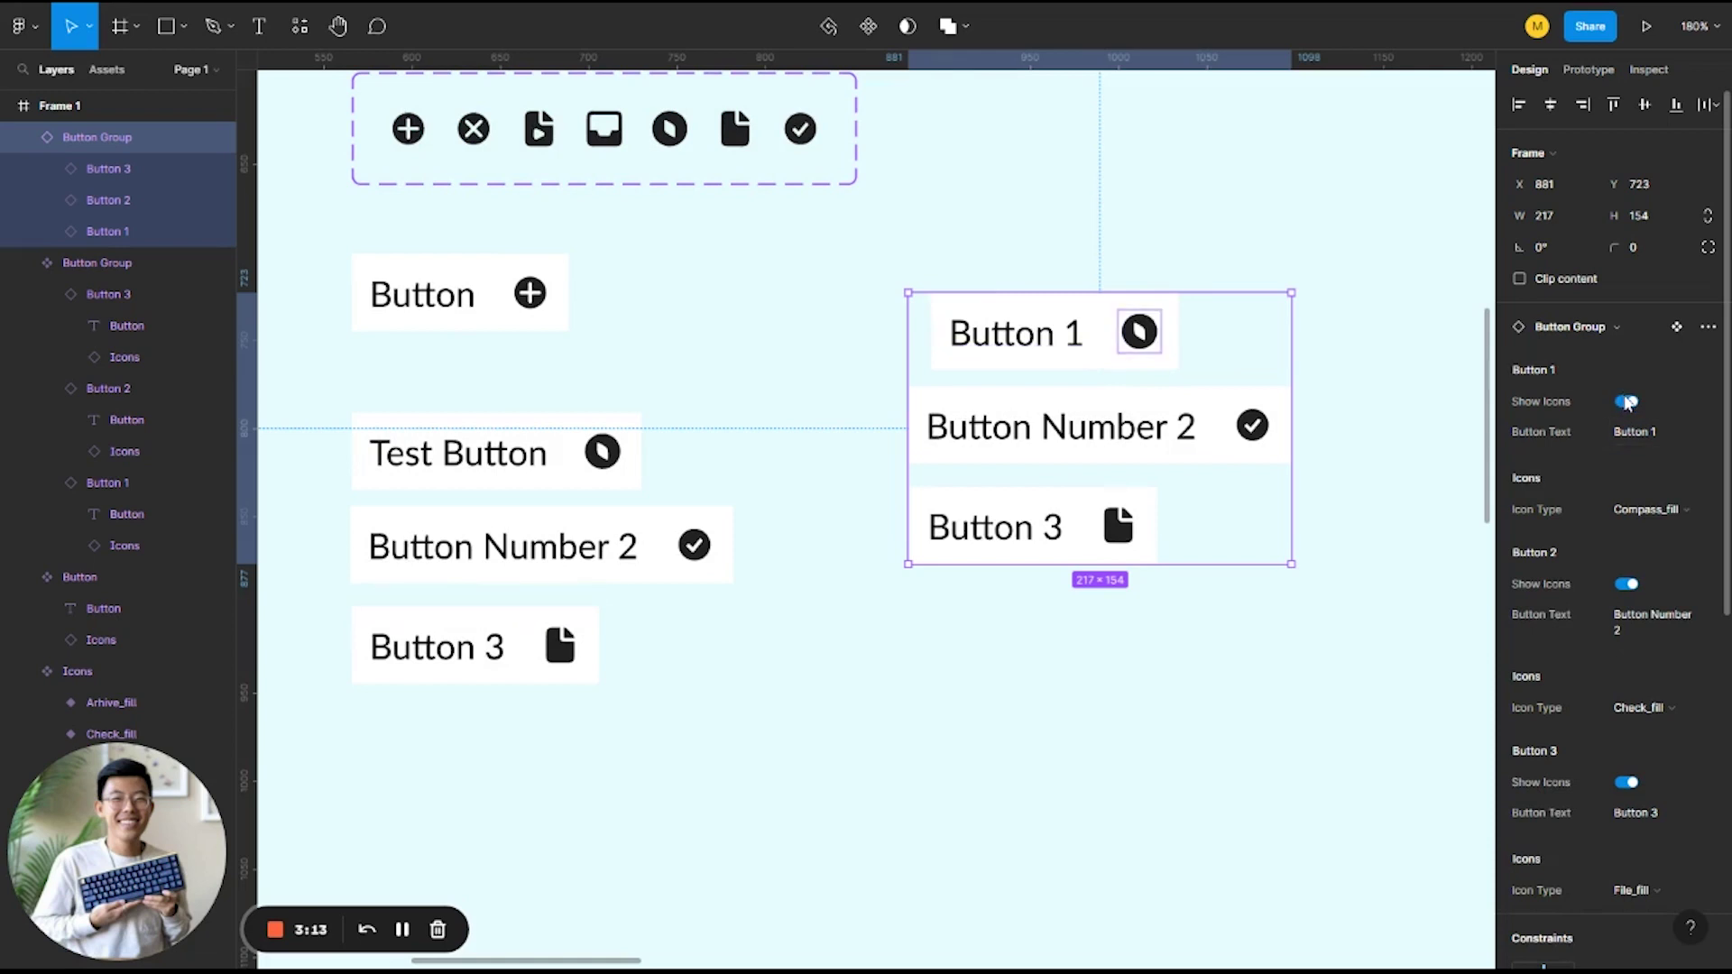
Toggle Button 1's icon off and on, and hide the icons of Button 2 and Button 3 in the Button Group instance
left_click(1628, 401)
left_click(1630, 405)
left_click(1626, 583)
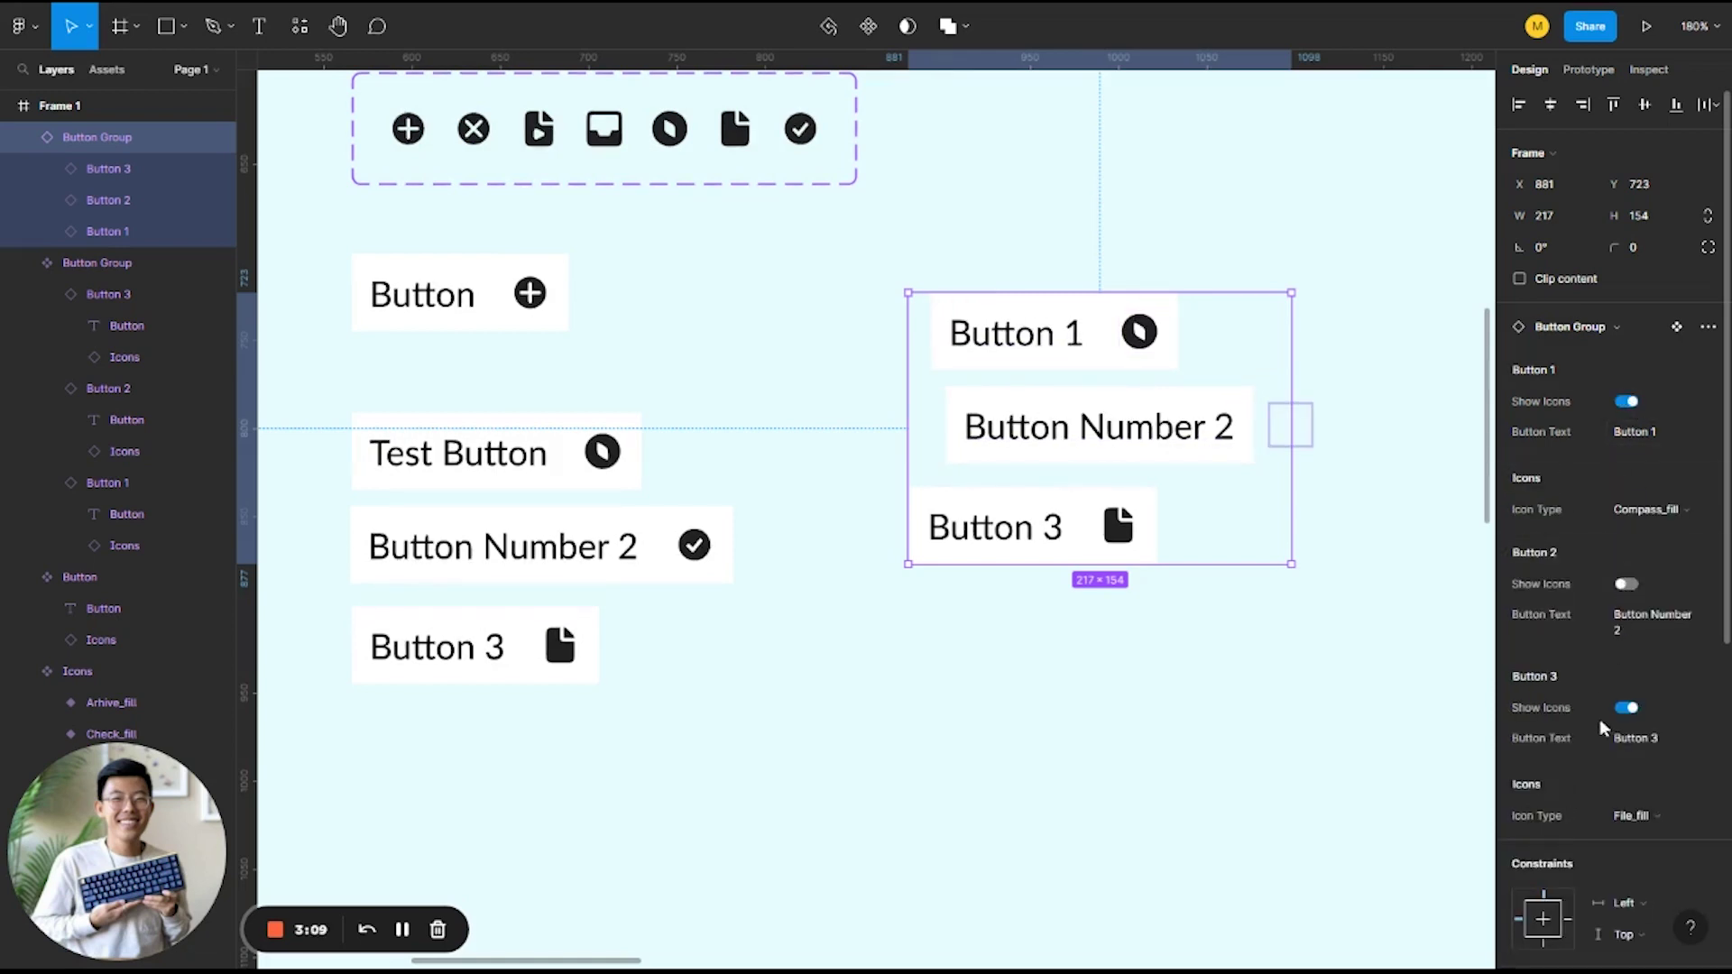
left_click(1626, 707)
Add auto layout to the main Button Group component, and test Button 1's icon toggle on its instance
left_click(533, 584)
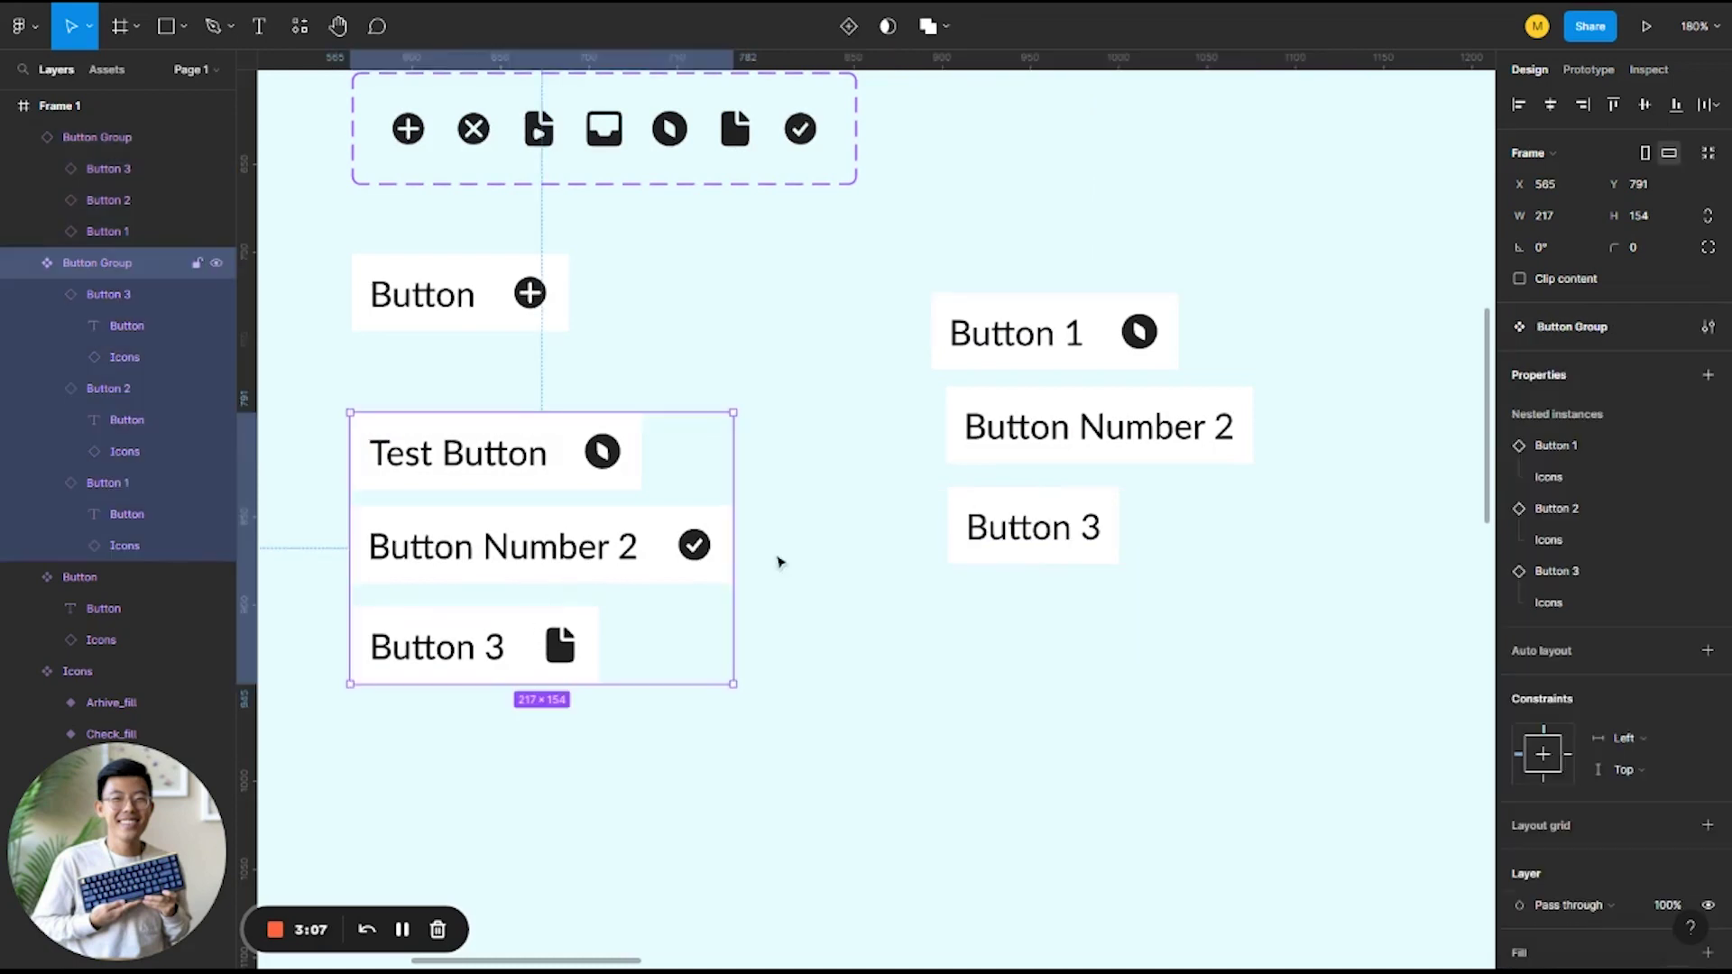
key("shift+a")
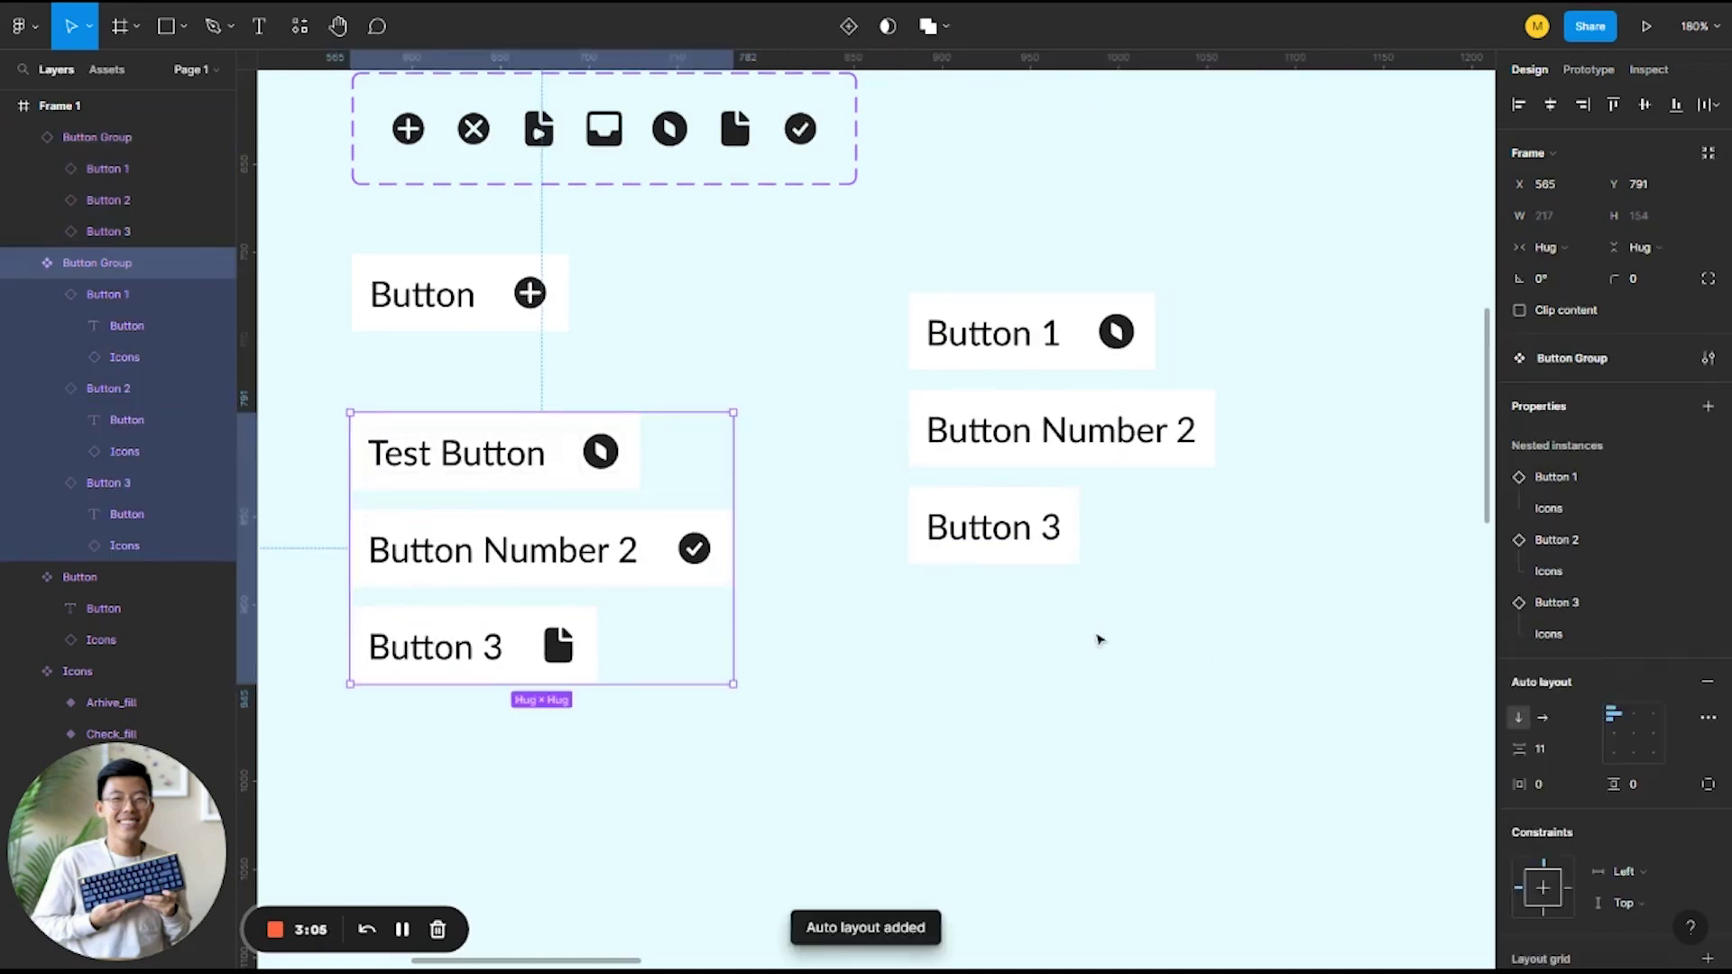
left_click(1086, 441)
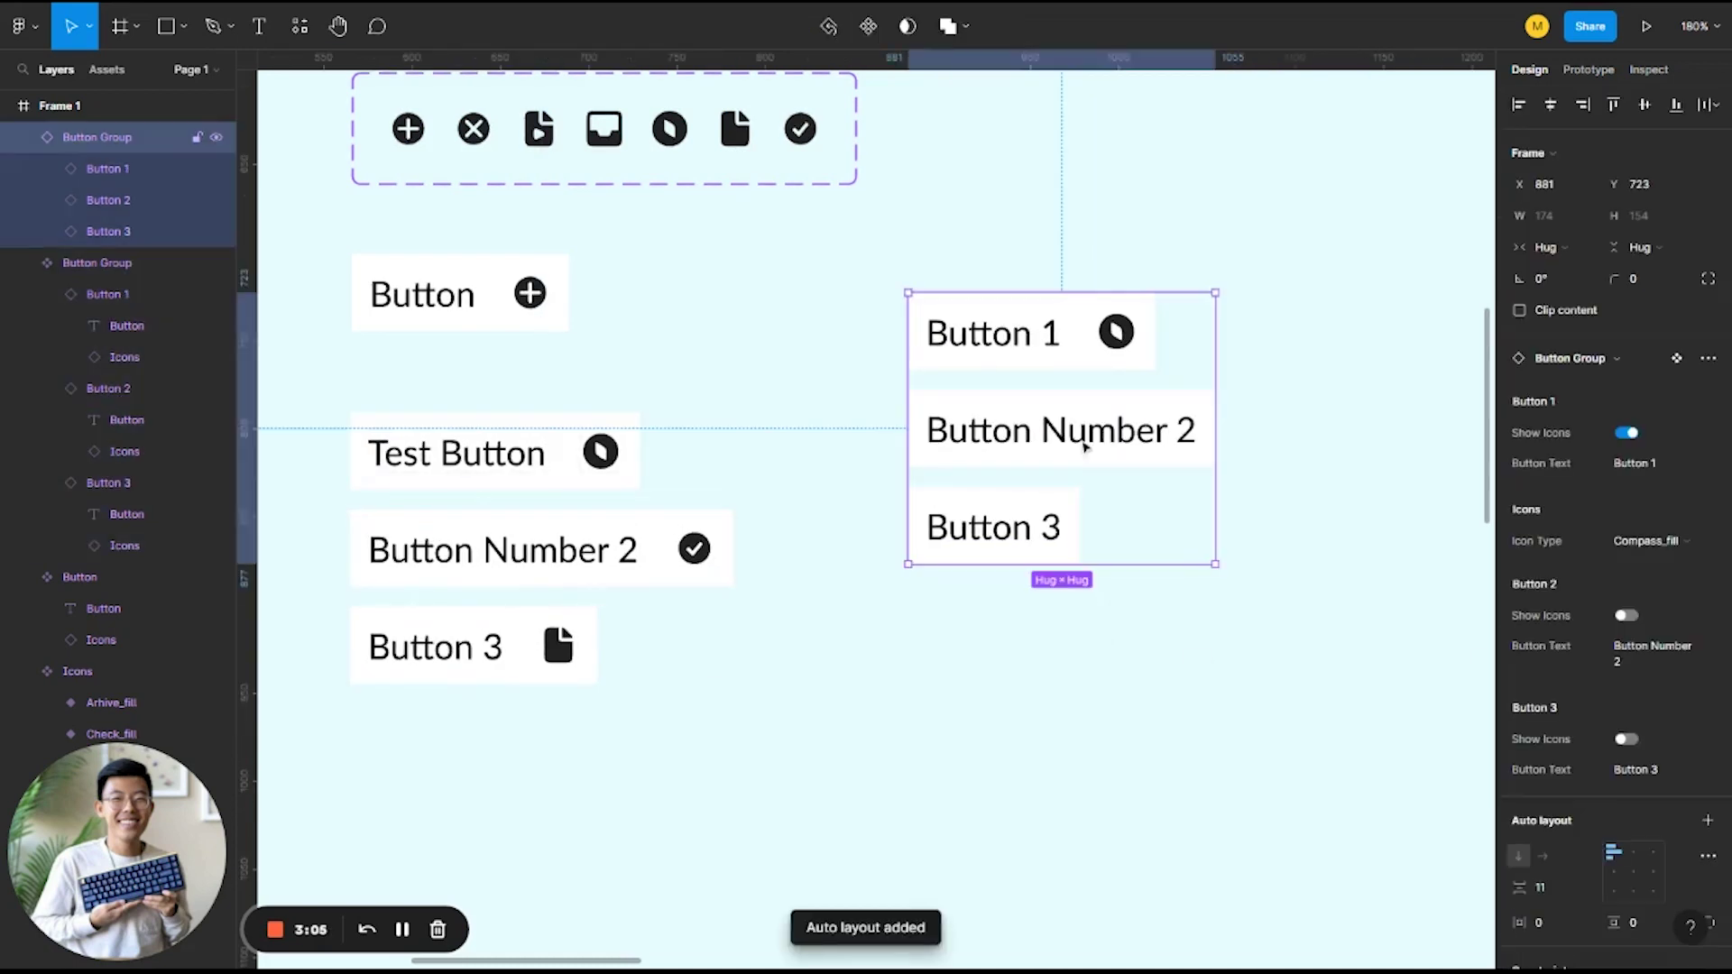
left_click(1629, 435)
left_click(1629, 435)
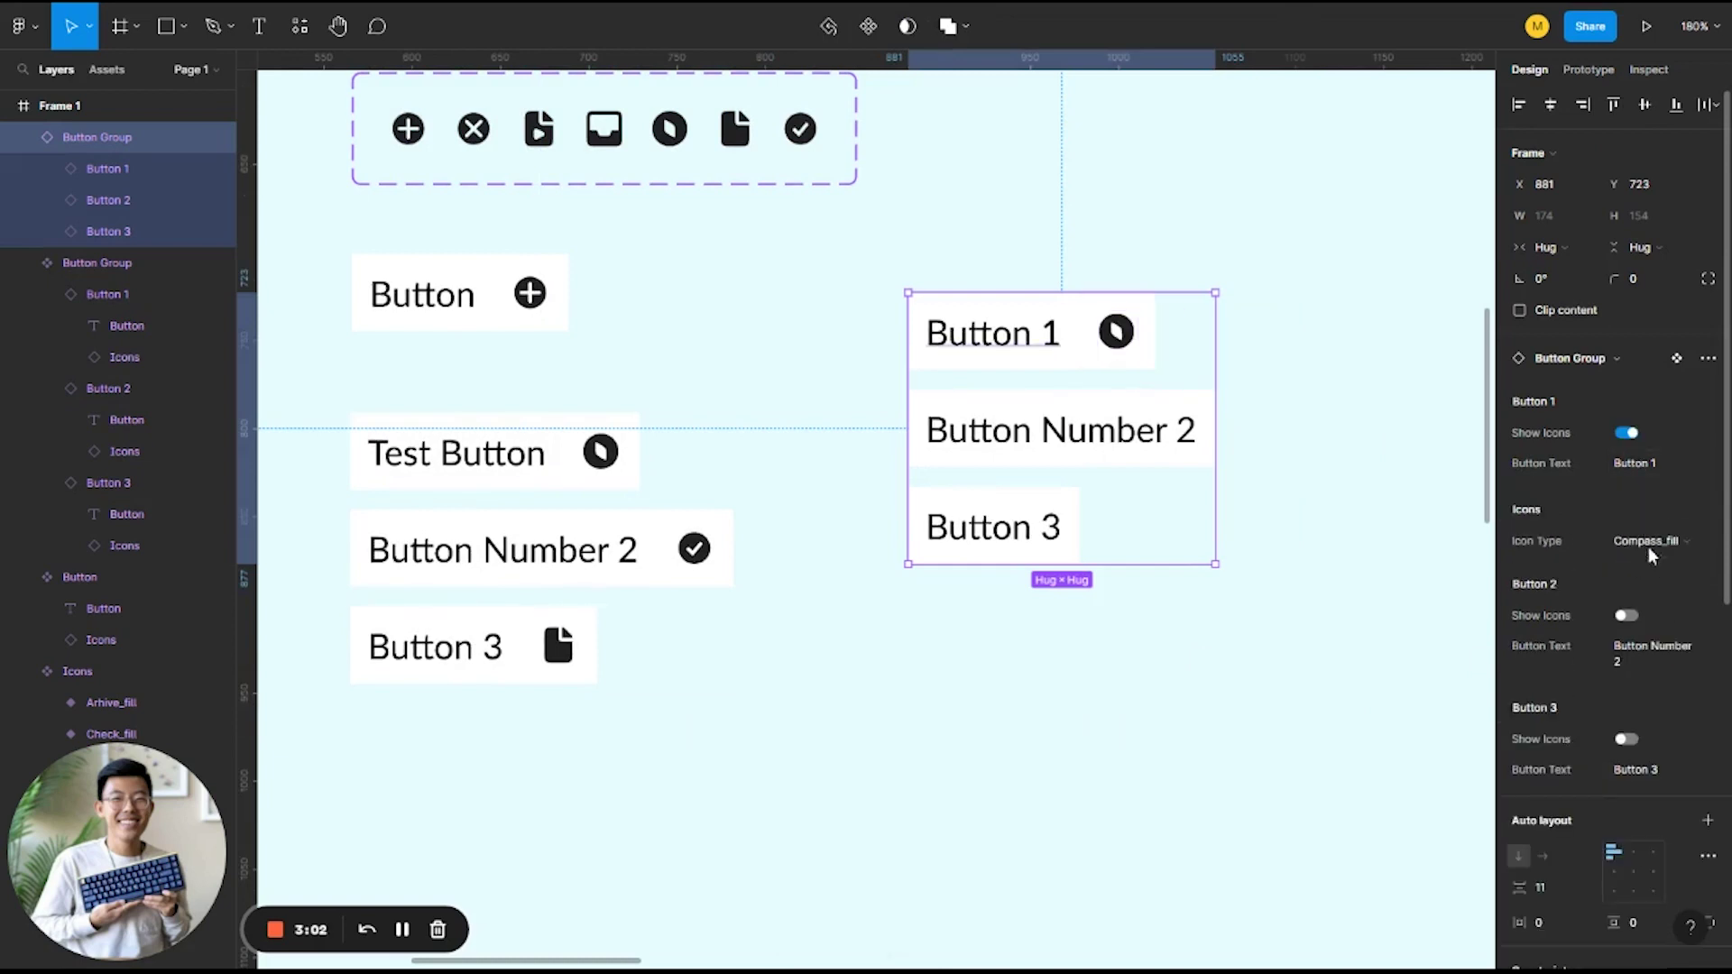
Show the icons of Button 2 and Button 3 in the instance, and set the icon type of Button 1 and Button 3 to Video_file_fill
left_click(1632, 617)
left_click(1643, 541)
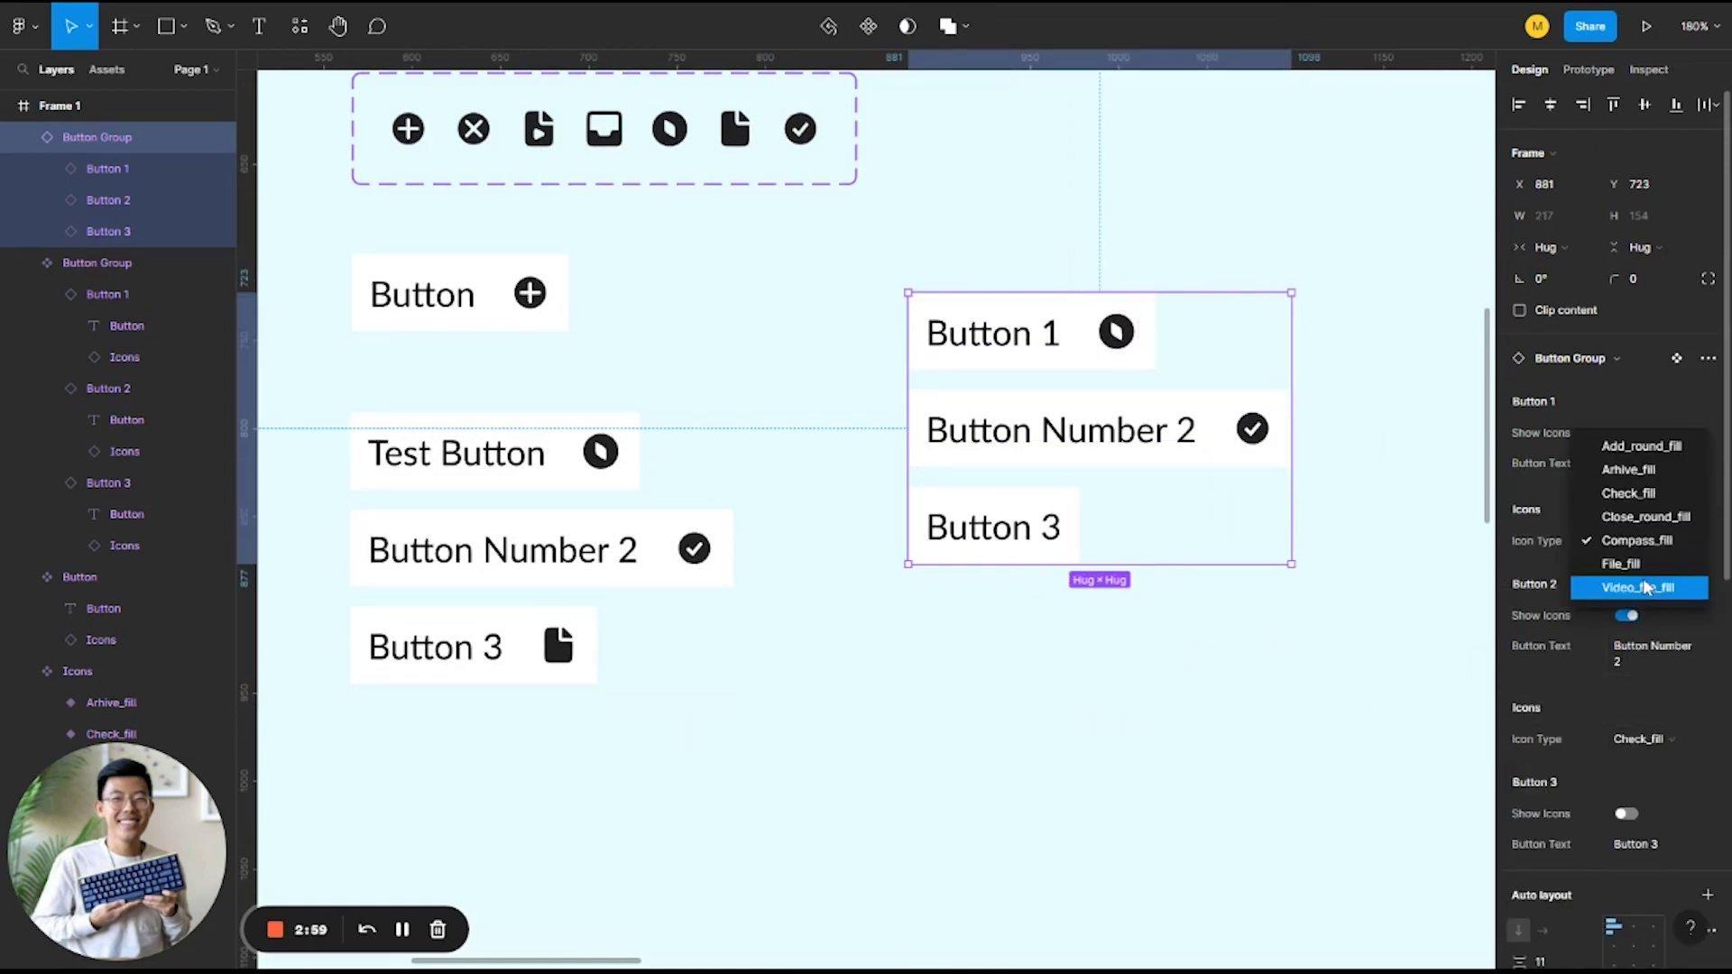
left_click(1644, 588)
left_click(1626, 813)
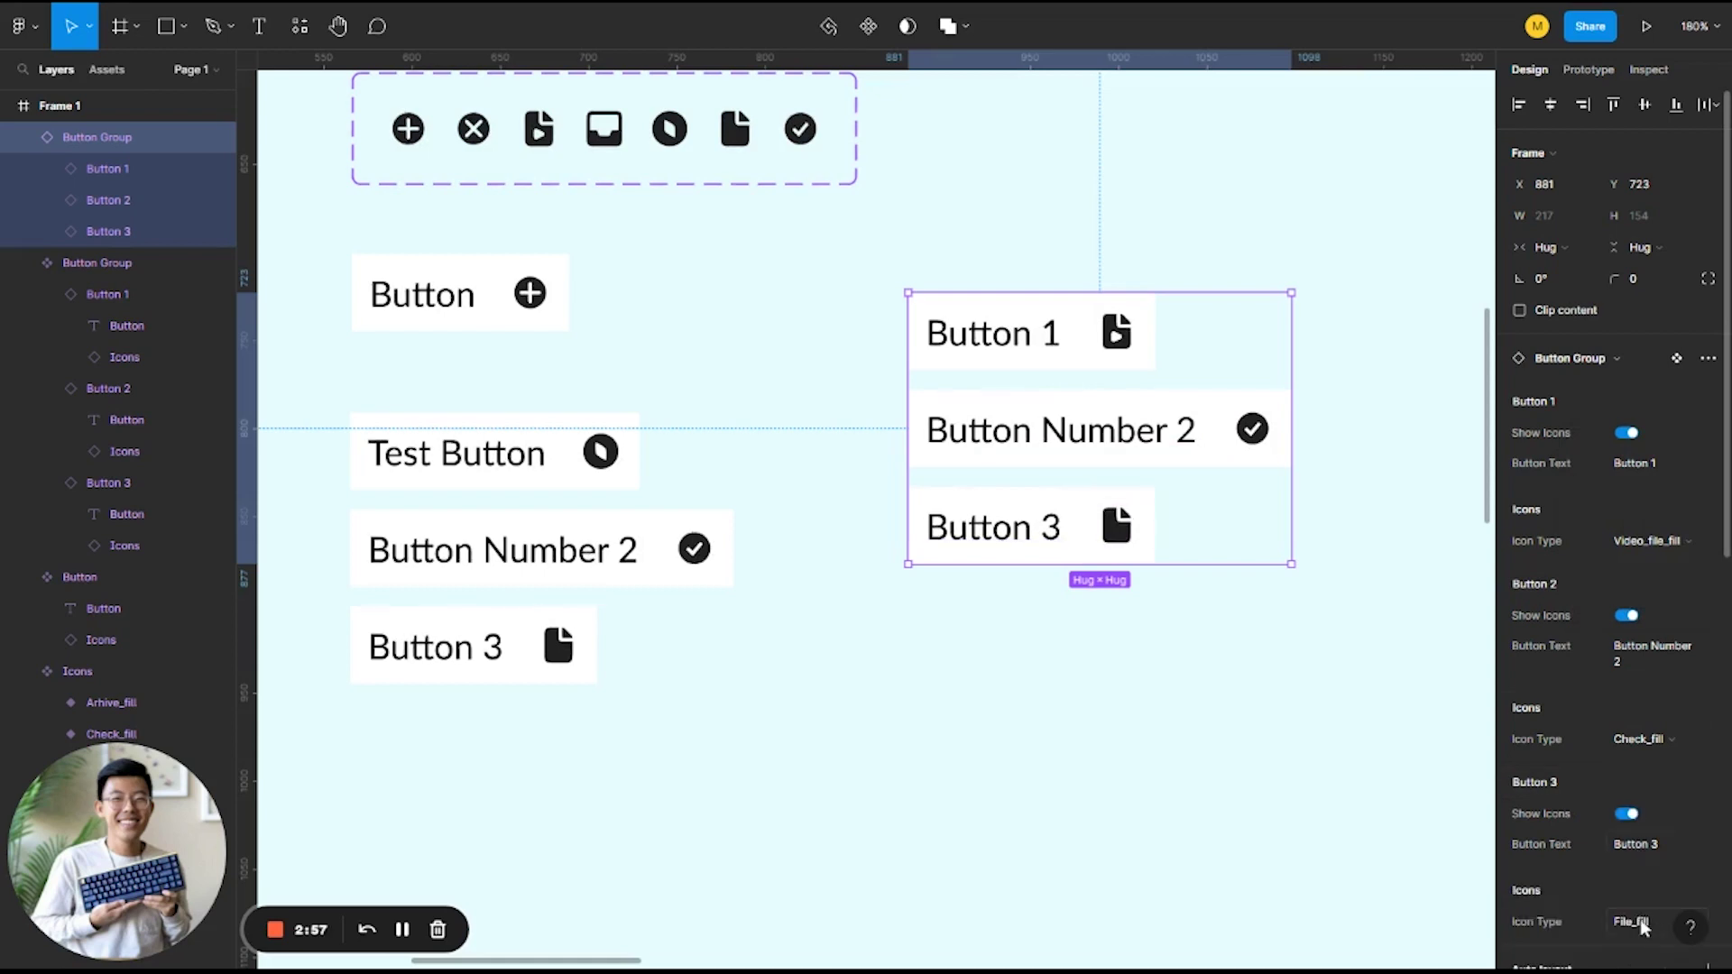
left_click(1641, 923)
left_click(1637, 934)
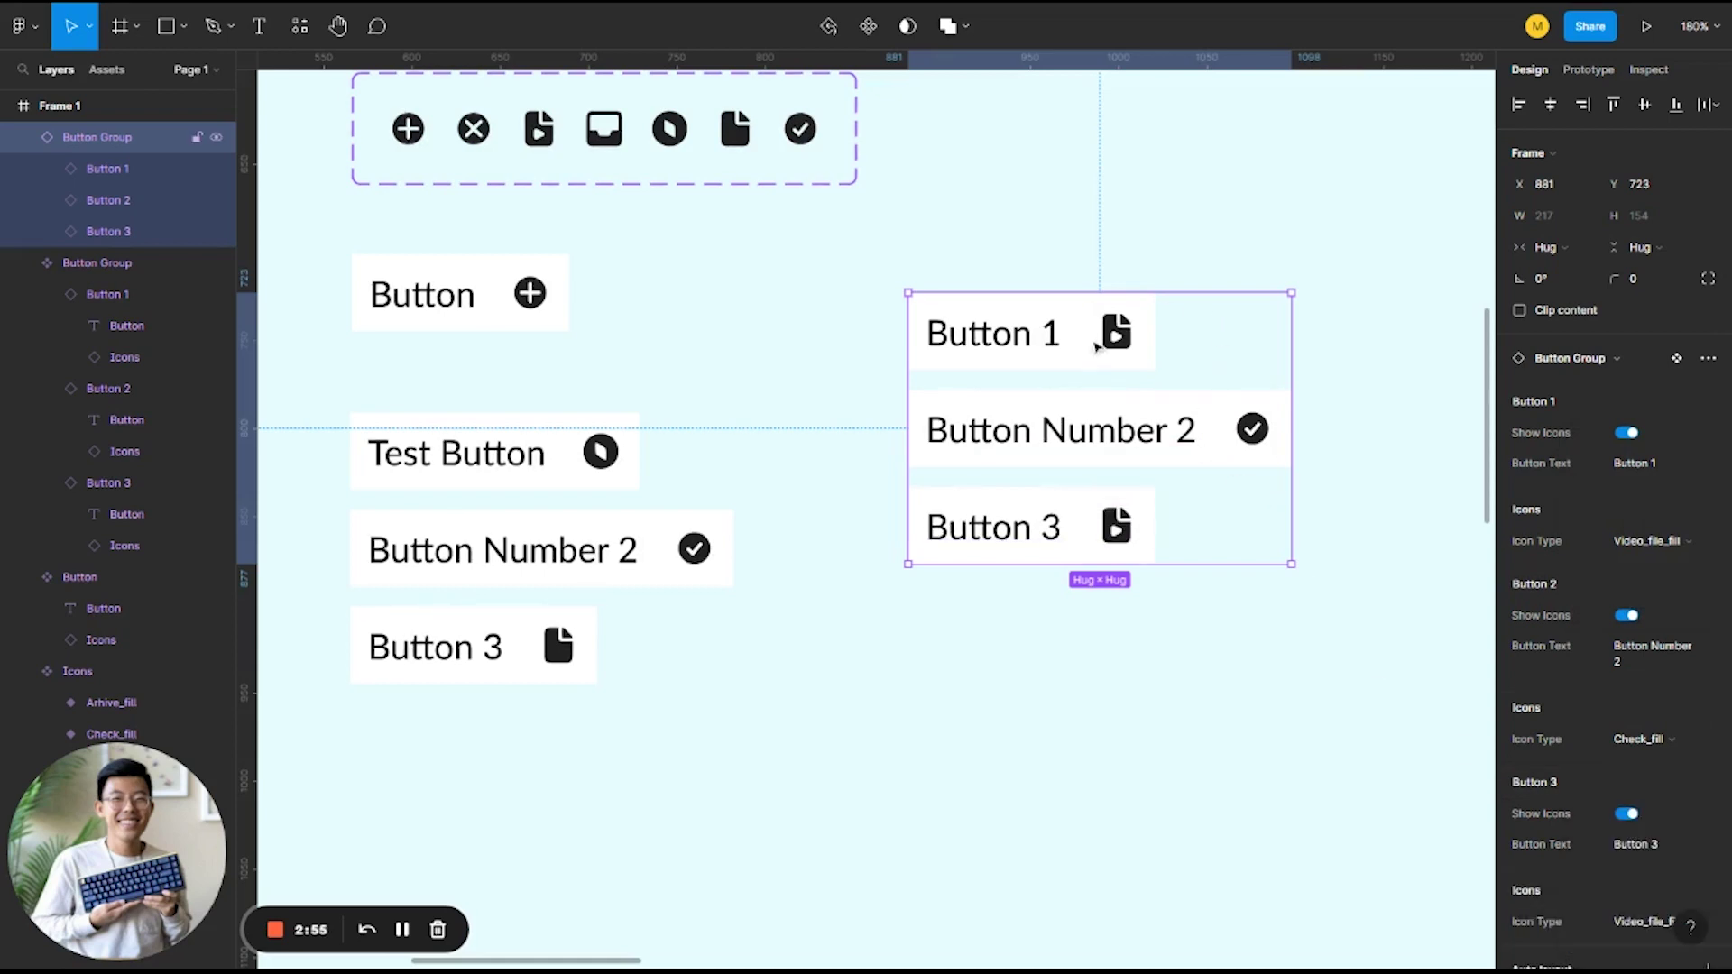
Inspect the nested Button 2 and Button 1 inside the Button Group instance individually
scroll(1096, 347, "right", 3)
left_click(941, 413)
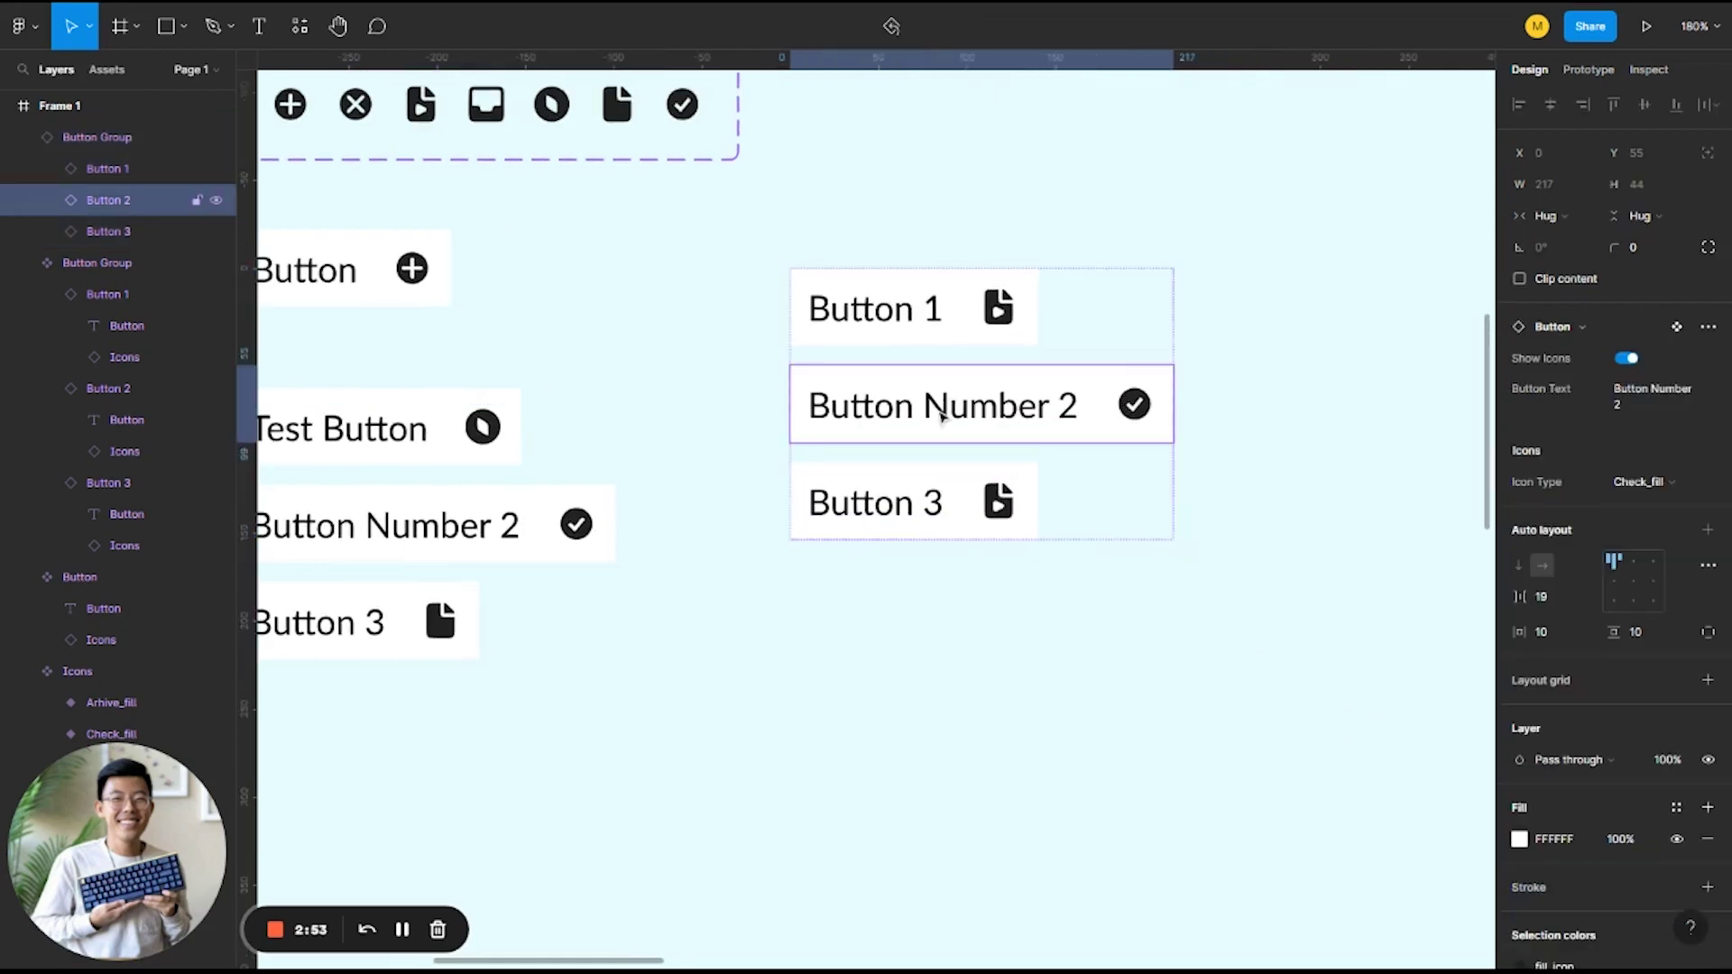
left_click(941, 414)
left_click(935, 637)
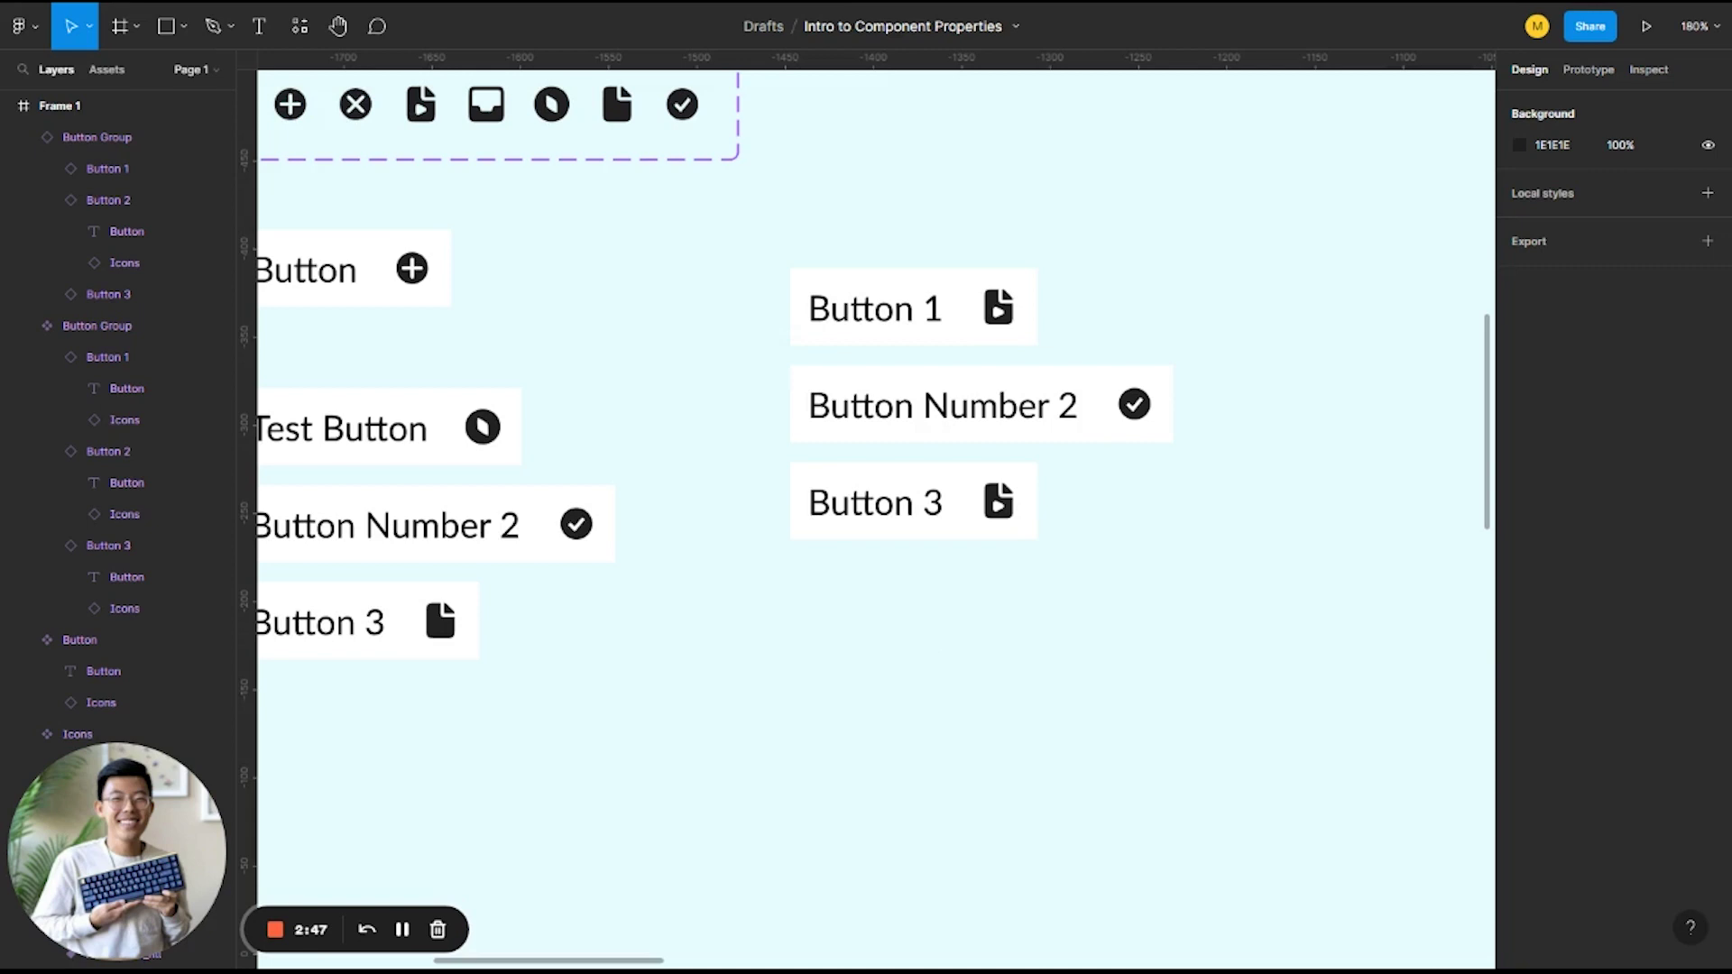
left_click(881, 309)
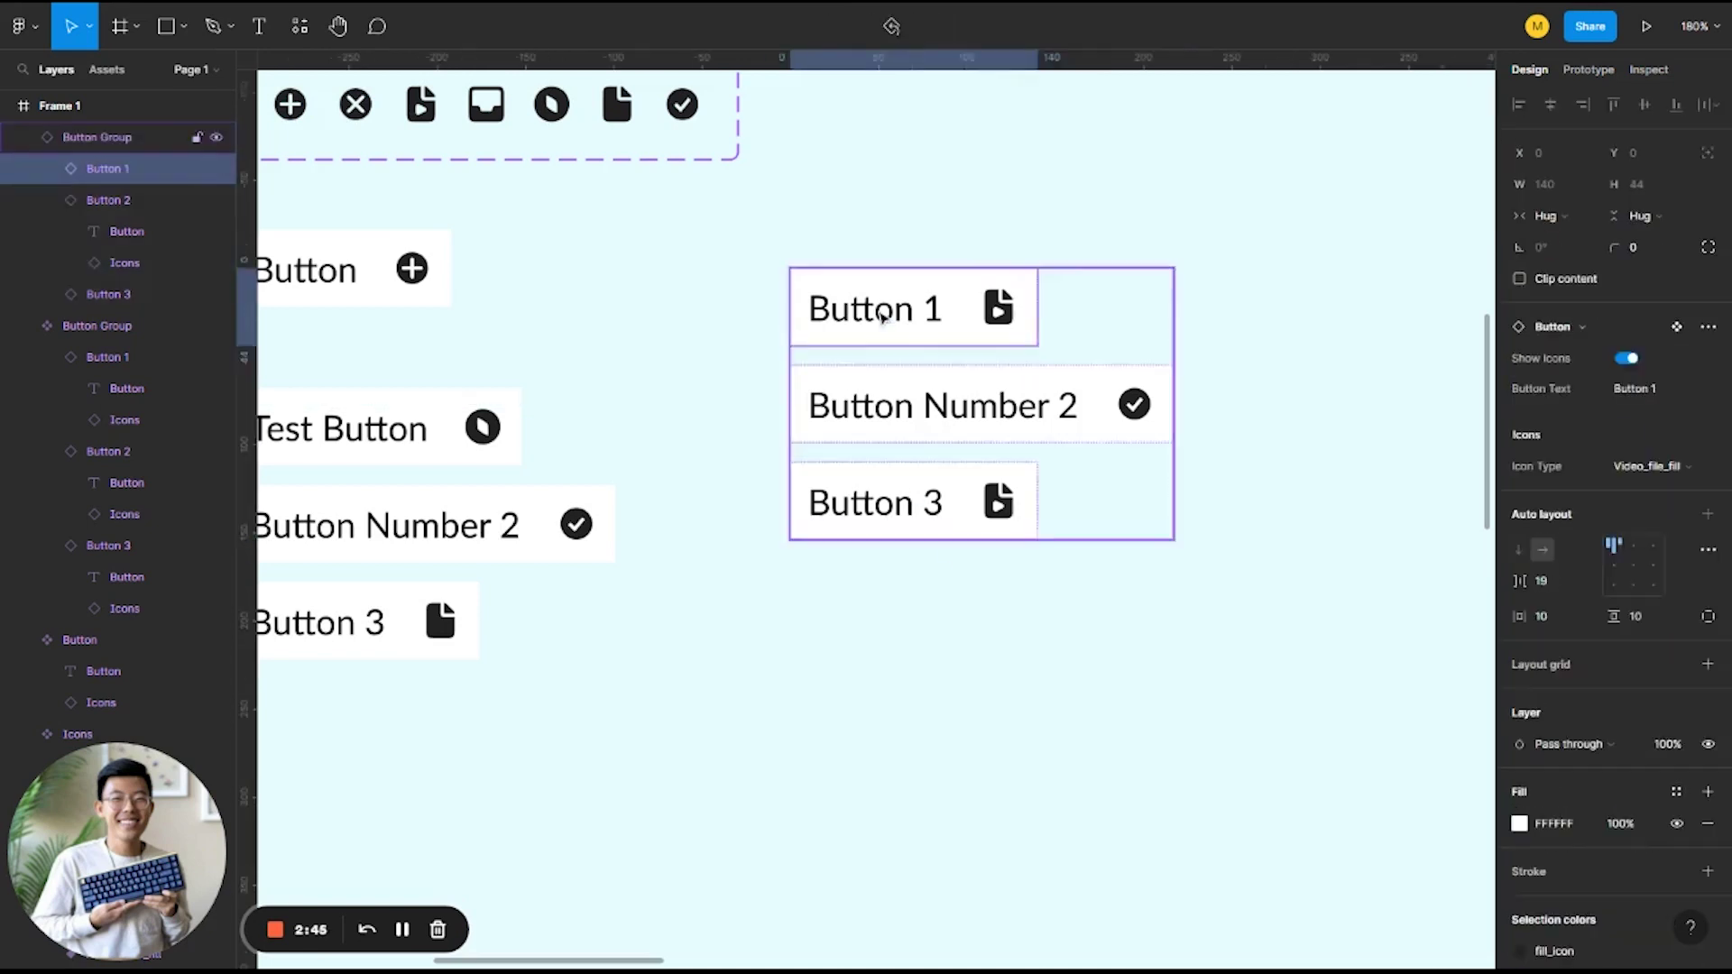
left_click(879, 310)
Toggle Button 1's icon off and back on through the properties exposed on the Button Group instance
left_click(1150, 275)
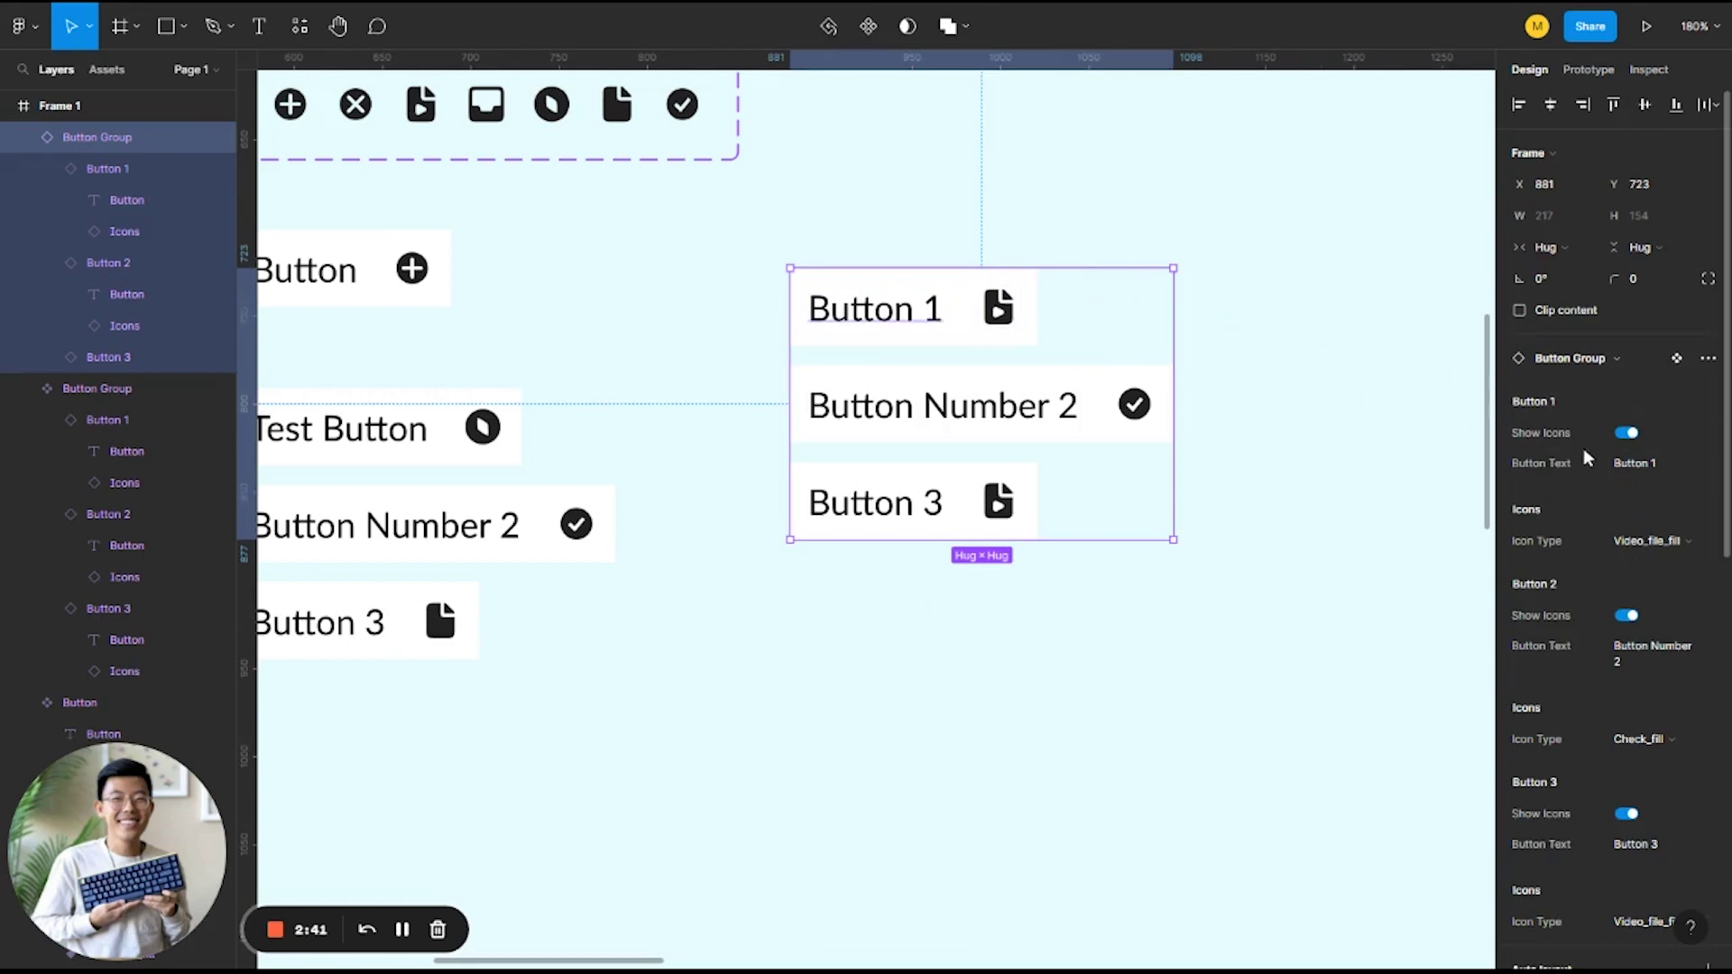
left_click(1628, 434)
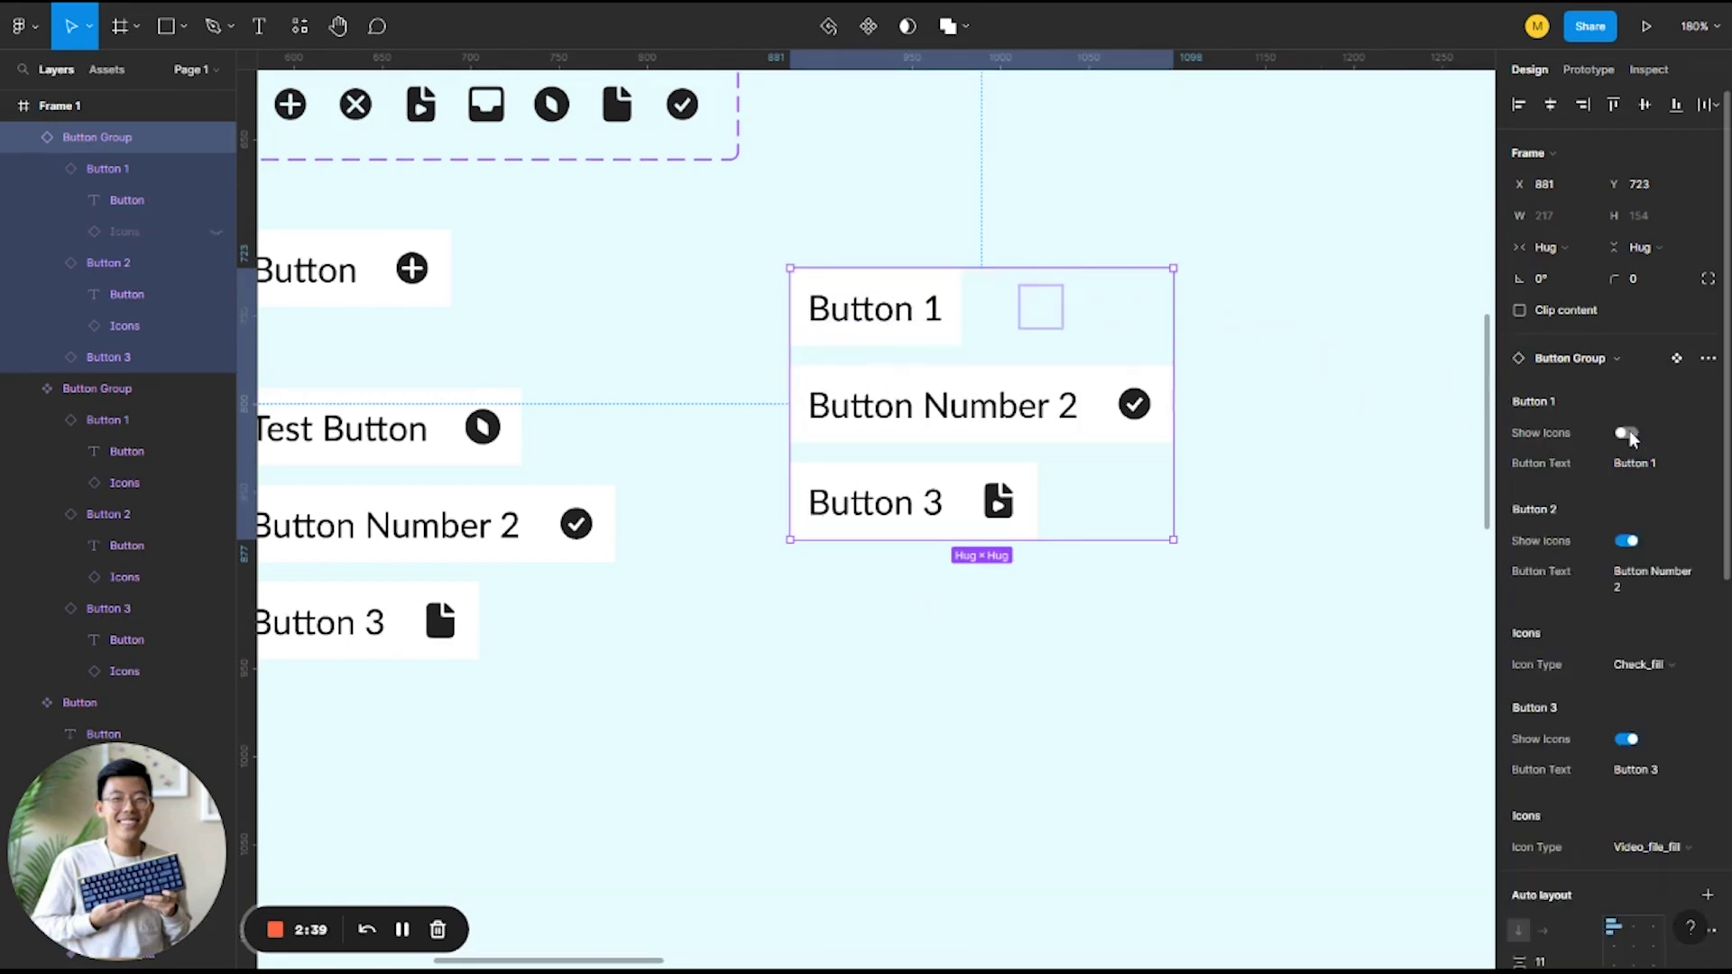
left_click(1626, 434)
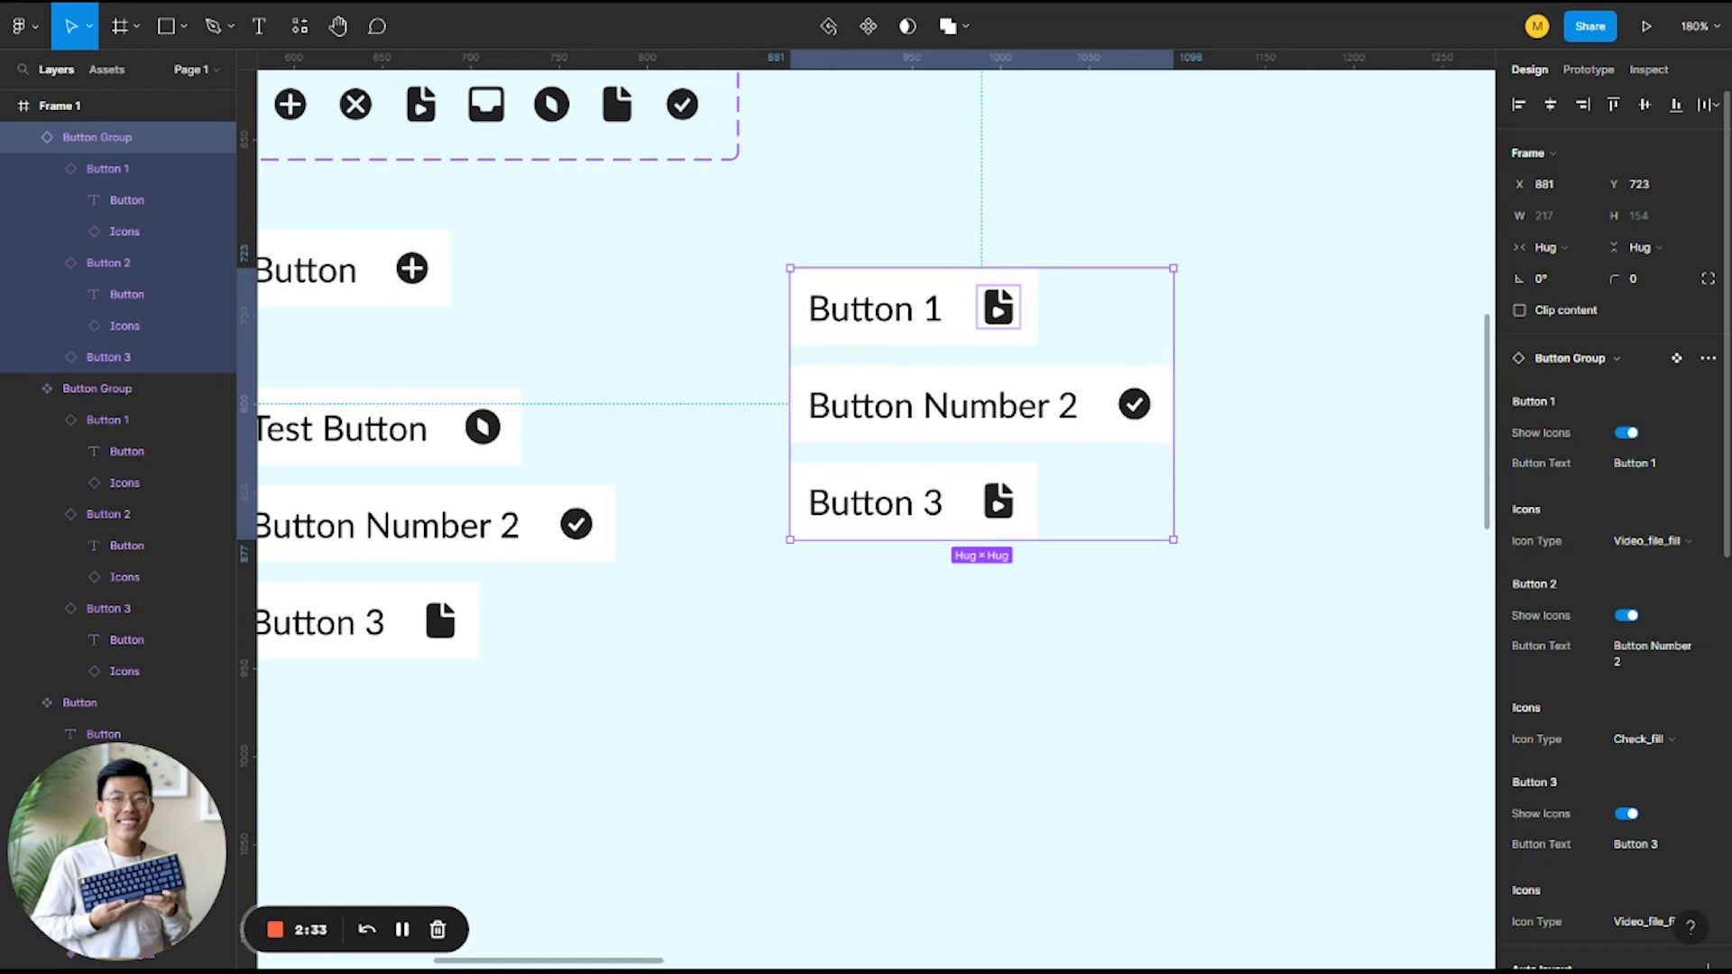
left_click(1133, 691)
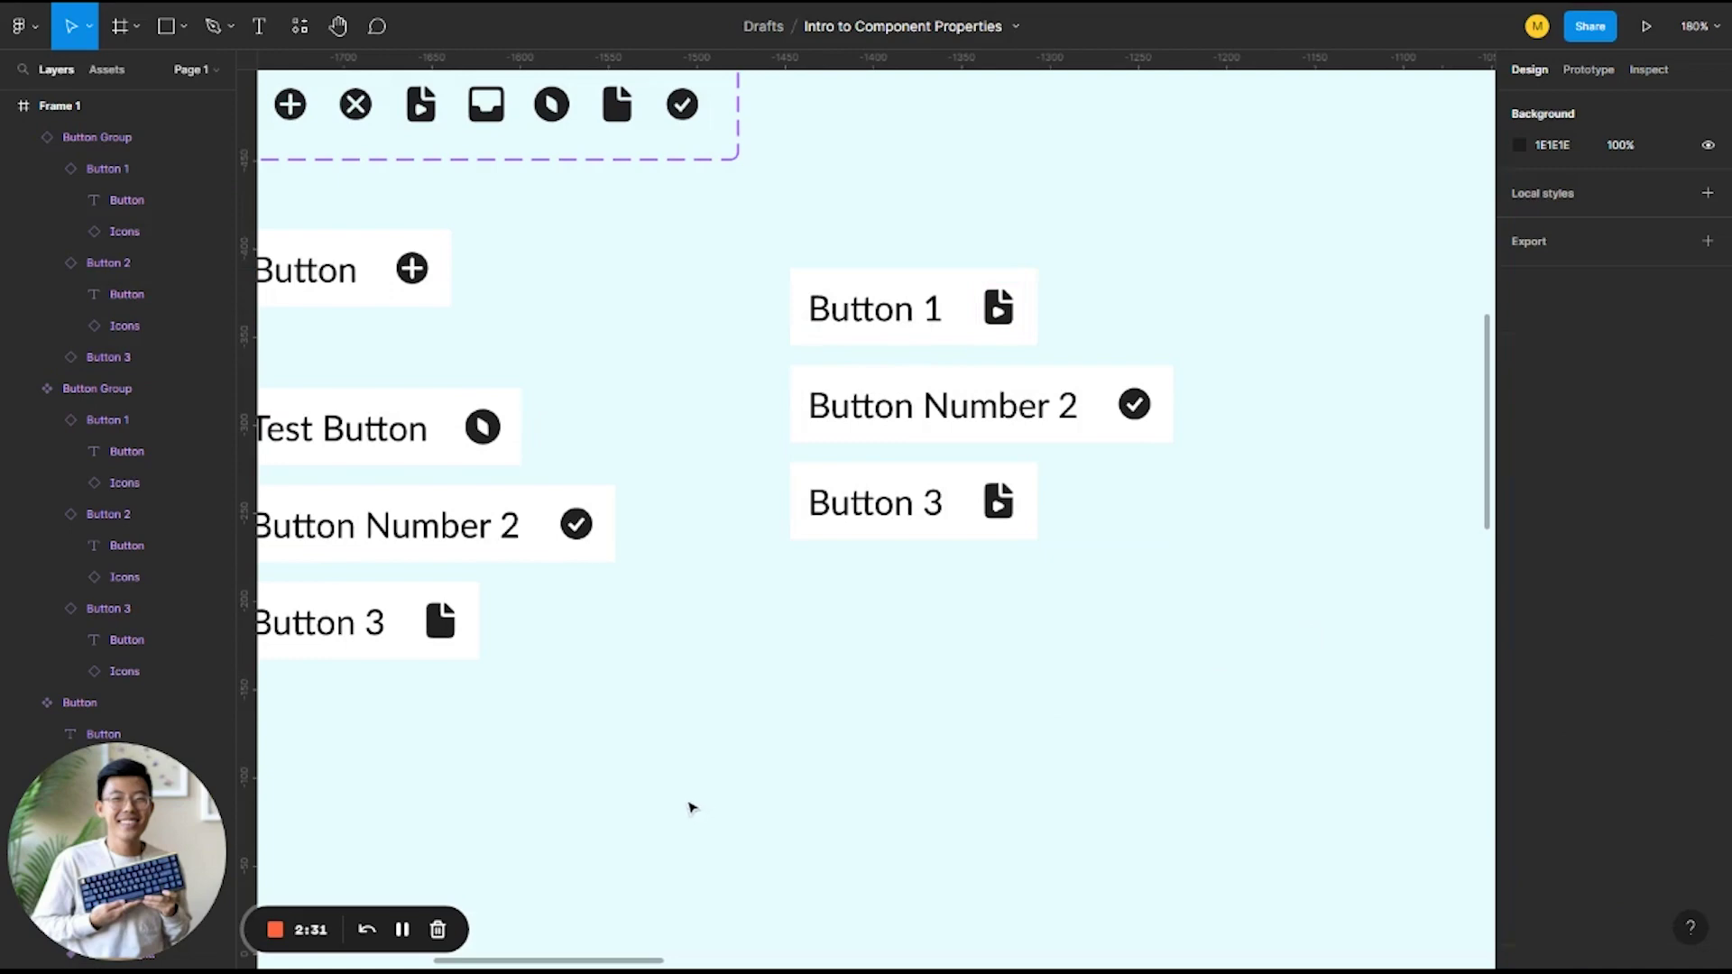